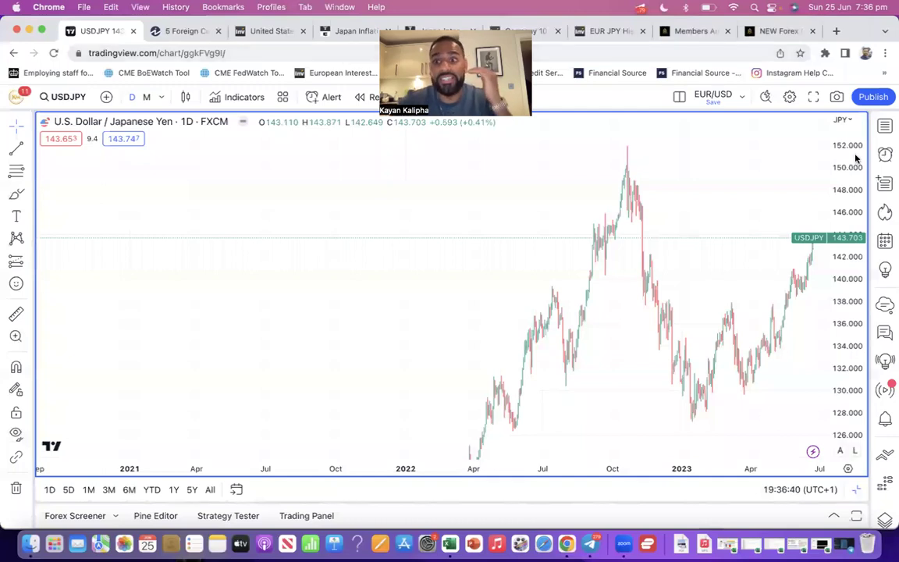
# - Switch to the Investing 2022 workbook in Excel and locate the 2022 CPI table on the USD sheet
pyautogui.moveTo(789, 290); pyautogui.dragTo(565, 217)
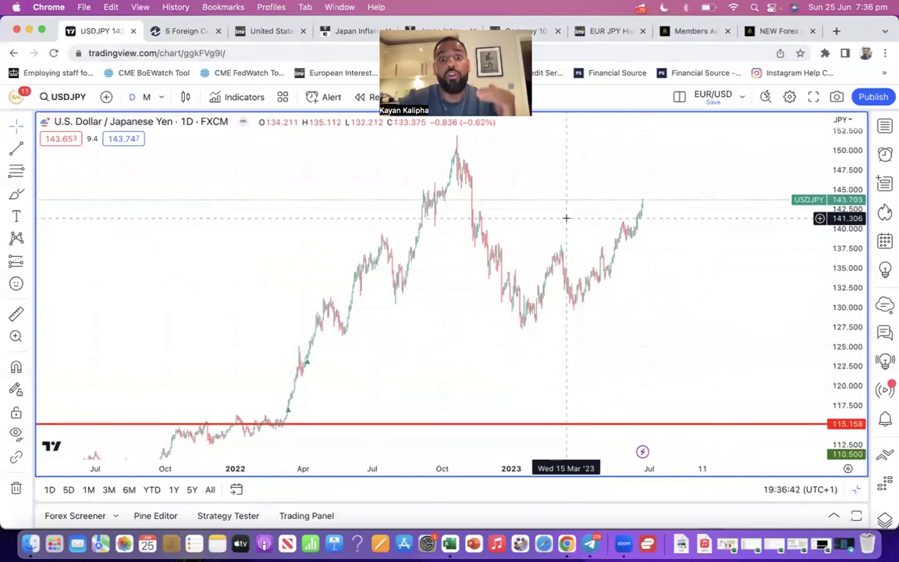
pyautogui.click(29, 30)
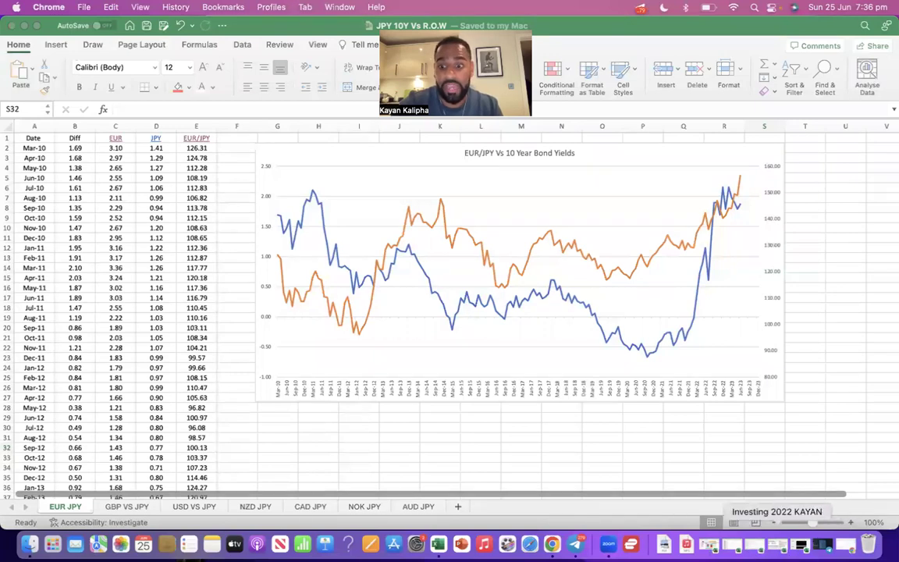
pyautogui.click(819, 547)
pyautogui.hscroll(3, 551, 364)
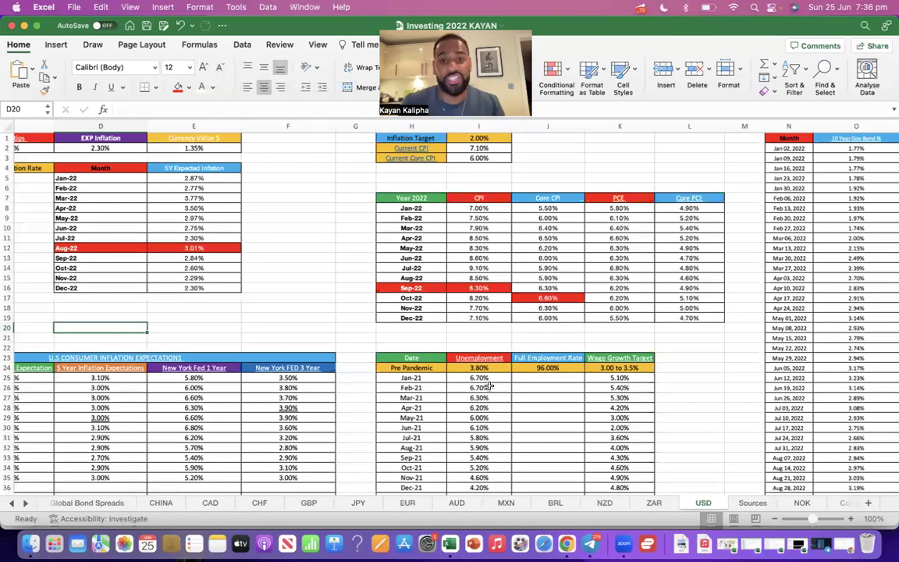
pyautogui.hscroll(-4, 489, 386)
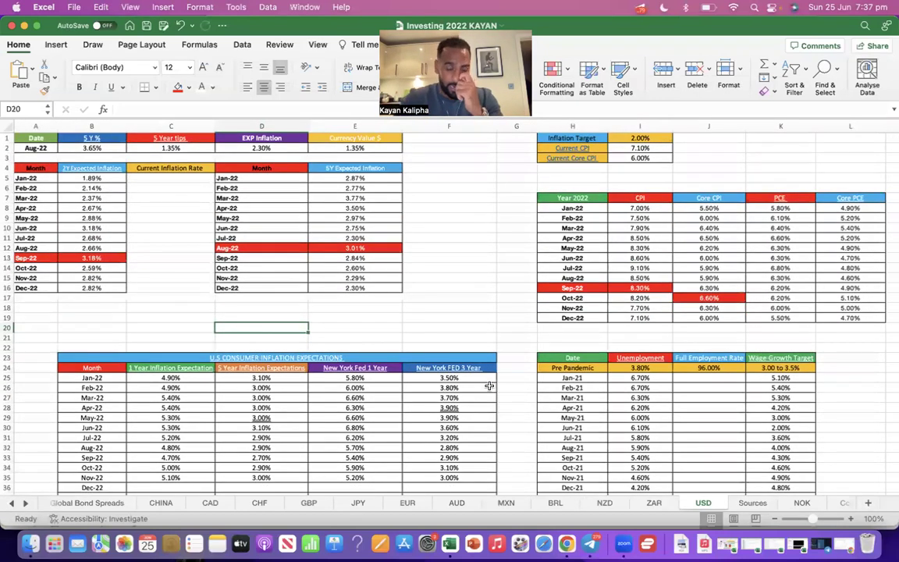
pyautogui.hscroll(2, 490, 387)
pyautogui.hscroll(3, 546, 335)
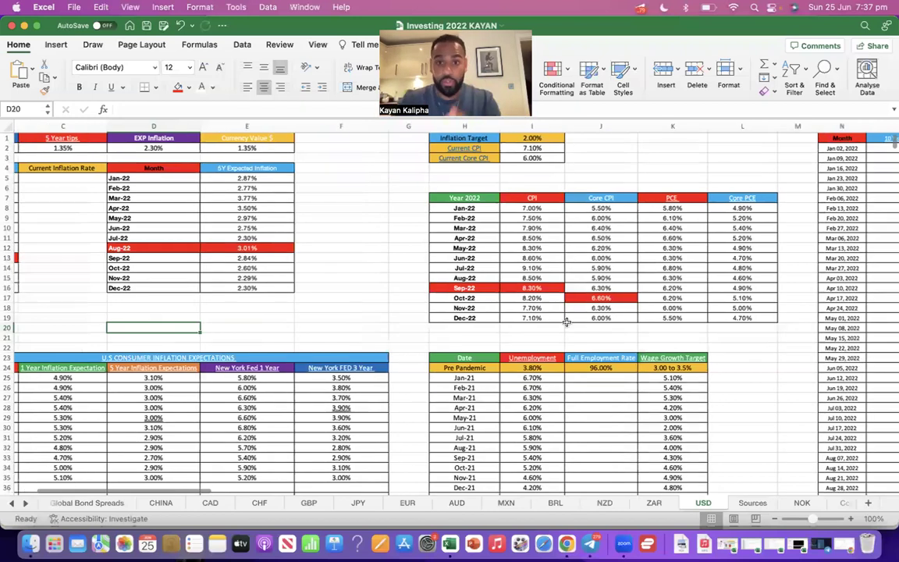
# - Examine the 2022 CPI and Core CPI columns against the inflation target, checking monthly CPI from January to May
pyautogui.moveTo(532, 208); pyautogui.dragTo(485, 277)
pyautogui.moveTo(598, 207); pyautogui.dragTo(598, 320)
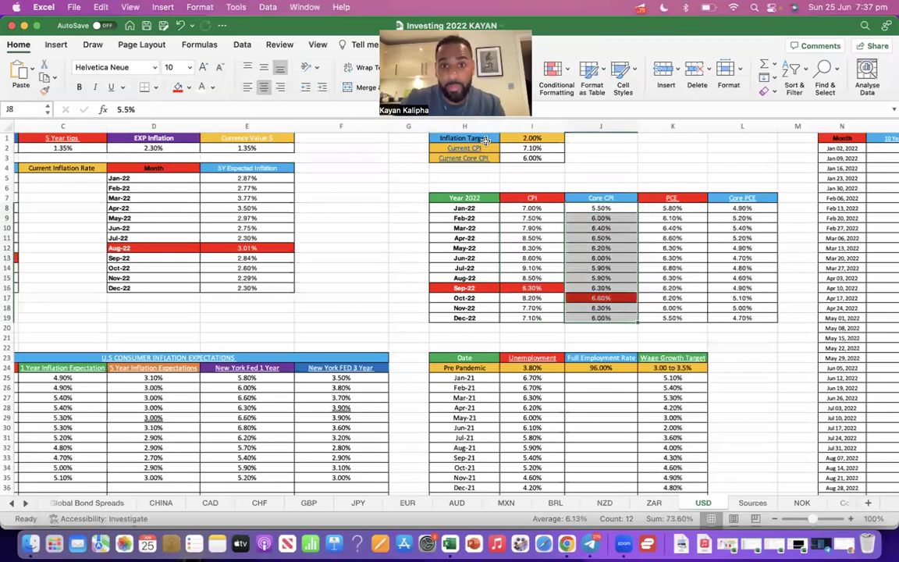
pyautogui.click(532, 138)
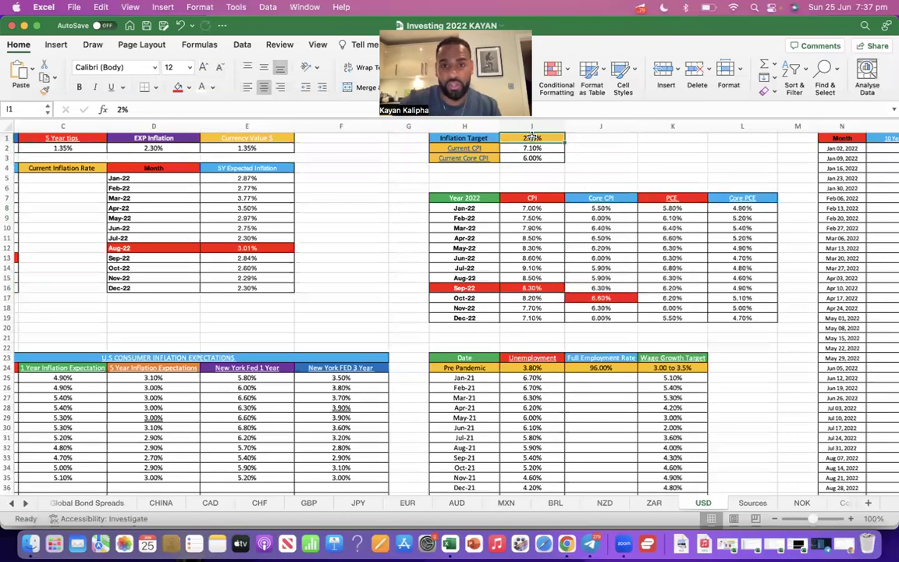
pyautogui.click(527, 209)
pyautogui.click(538, 218)
pyautogui.click(541, 228)
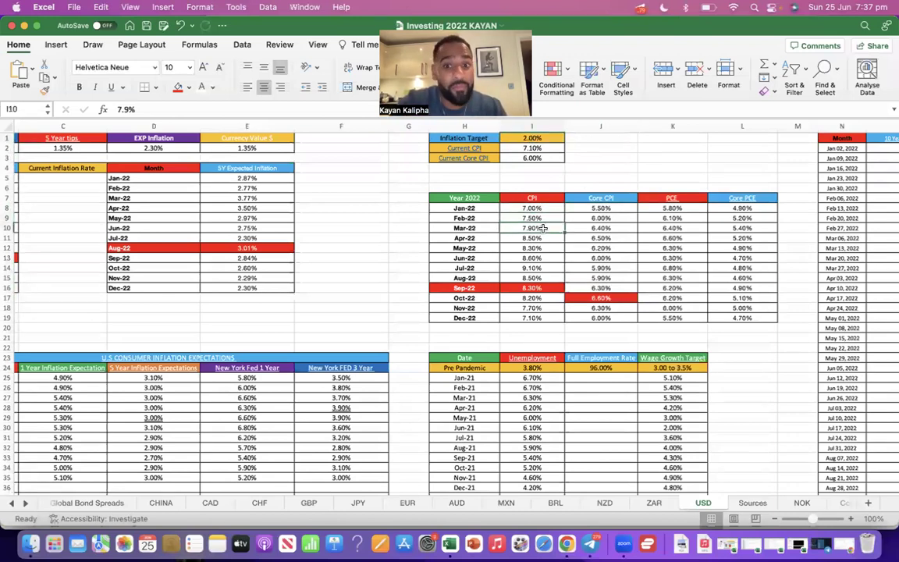
pyautogui.click(545, 238)
pyautogui.click(544, 248)
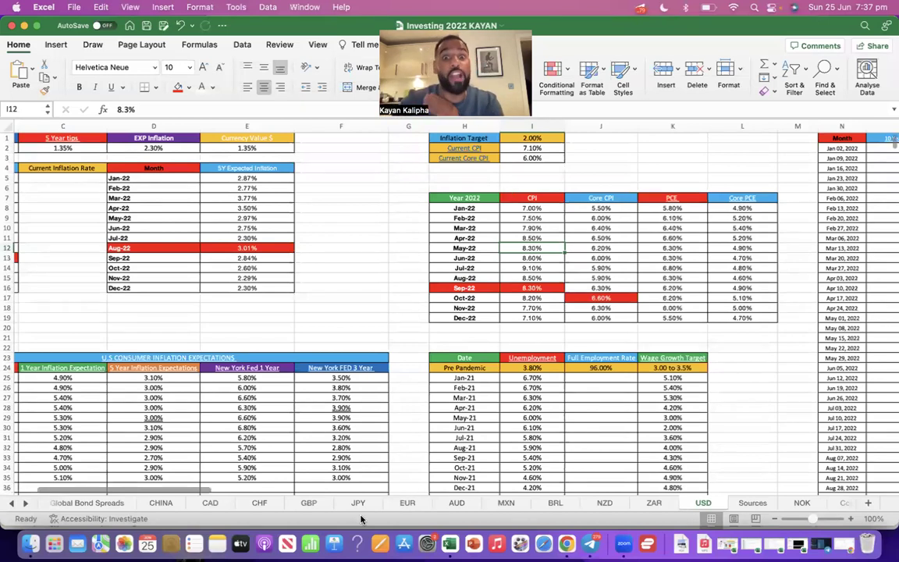
# - Switch to Chrome and examine the actual US interest rate decisions on Investing.com from January 2022 to June 2023
pyautogui.click(566, 544)
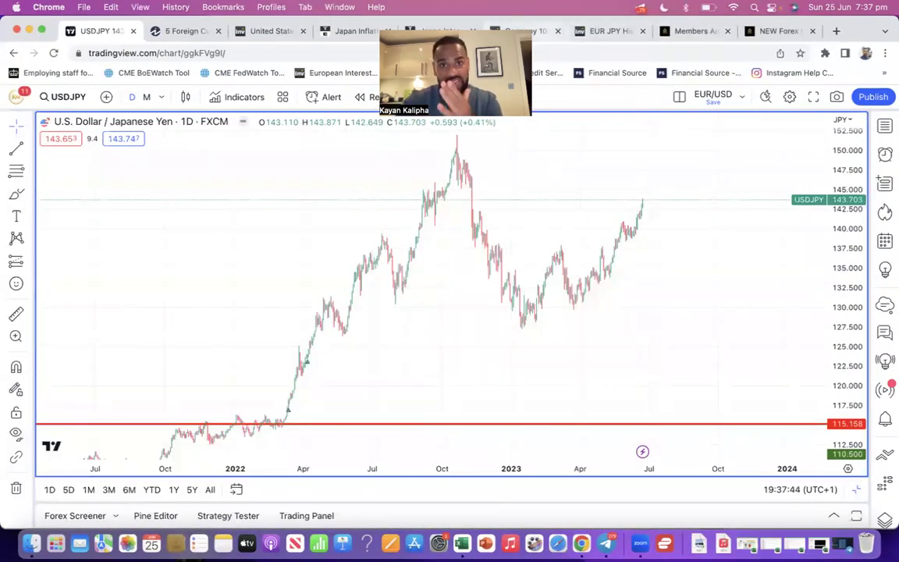
pyautogui.click(265, 31)
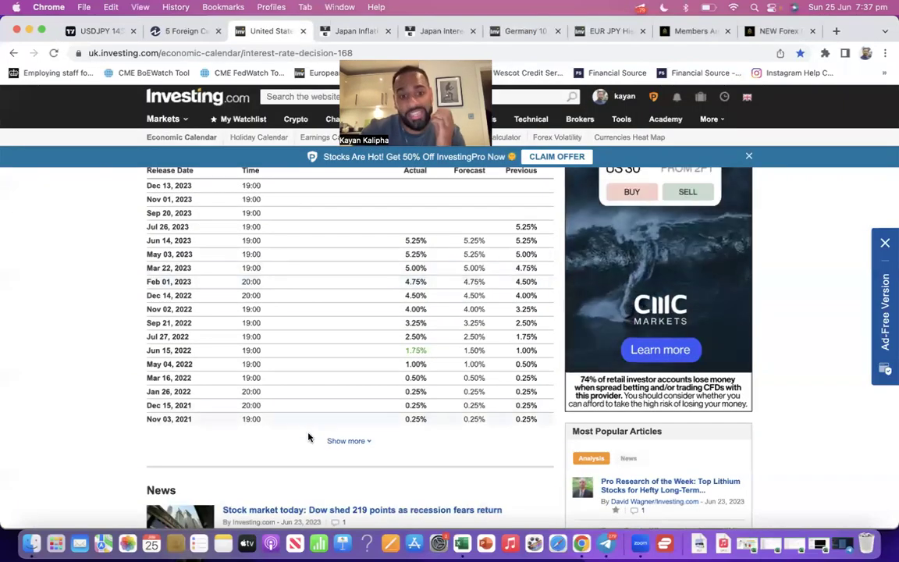
pyautogui.moveTo(147, 379); pyautogui.dragTo(402, 396)
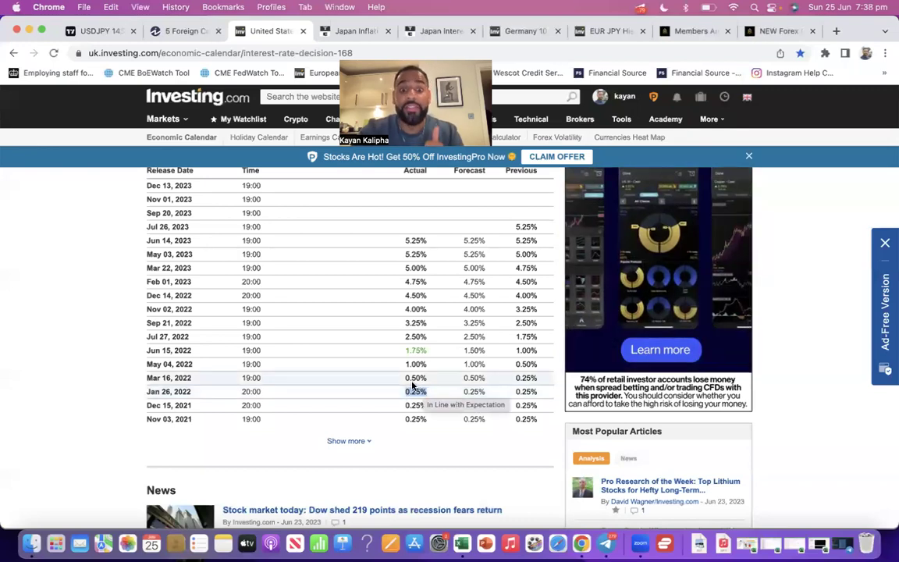
pyautogui.moveTo(405, 378); pyautogui.dragTo(429, 381)
pyautogui.click(408, 376)
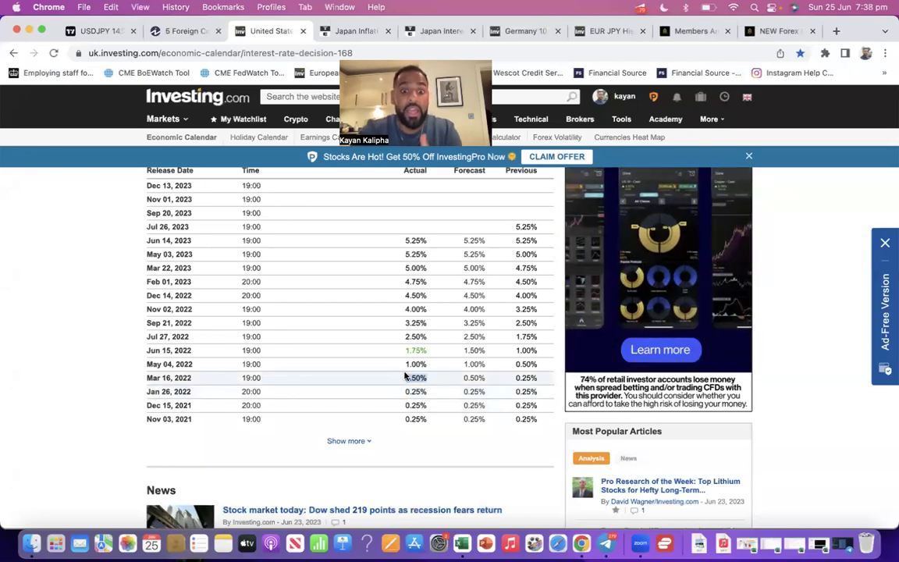
pyautogui.moveTo(400, 352); pyautogui.dragTo(421, 352)
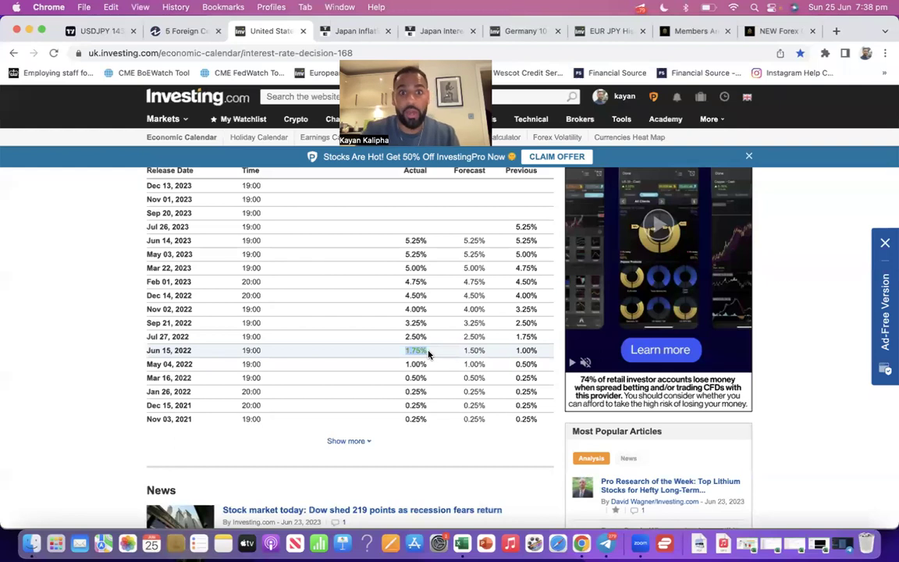
pyautogui.doubleClick(428, 391)
pyautogui.doubleClick(418, 240)
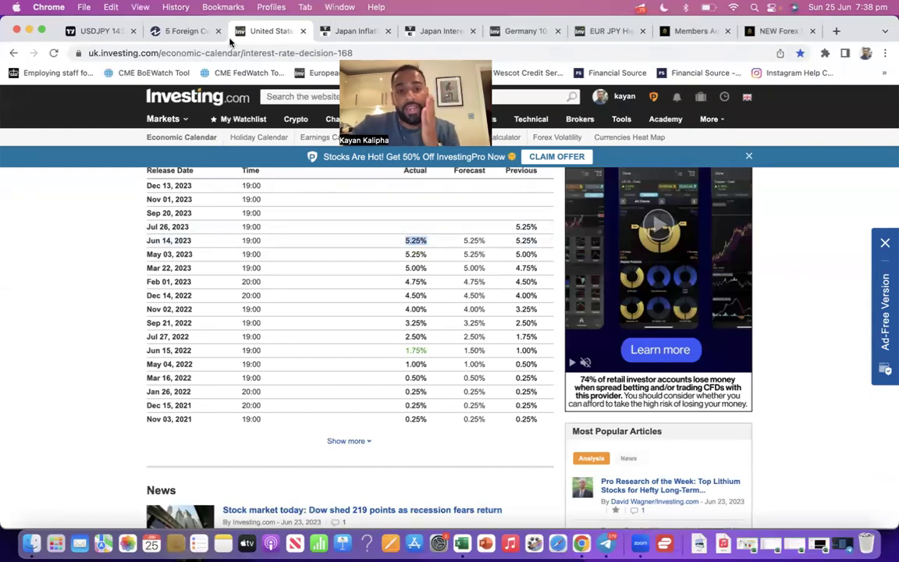
# - Maximize the US Government Bonds 10 YR Yield chart in place of the USDJPY chart on TradingView
pyautogui.click(98, 30)
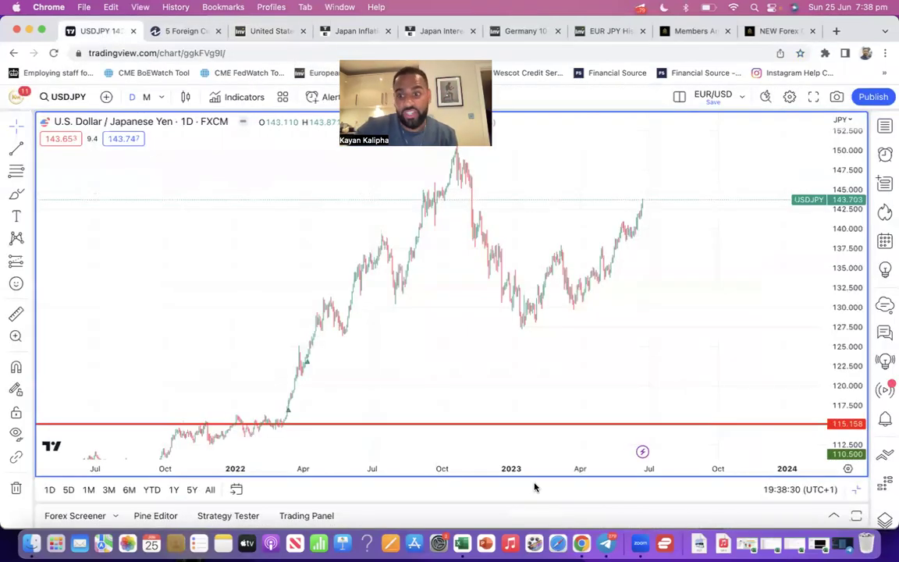
pyautogui.click(814, 97)
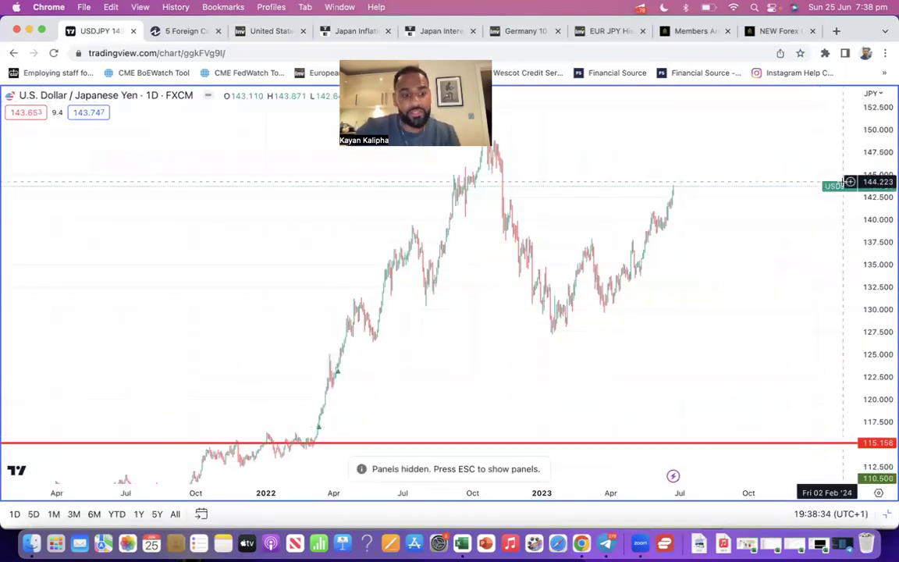
pyautogui.press('Escape')
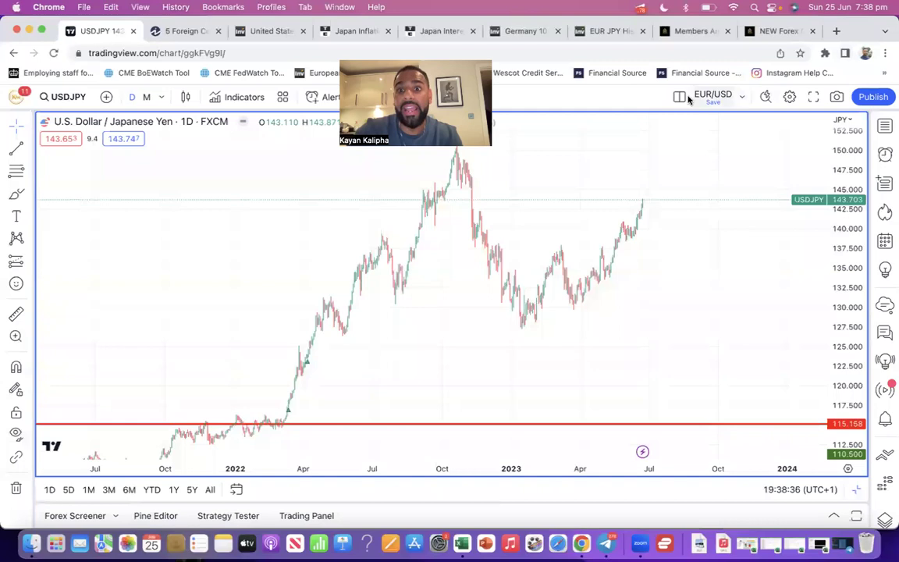
pyautogui.click(856, 492)
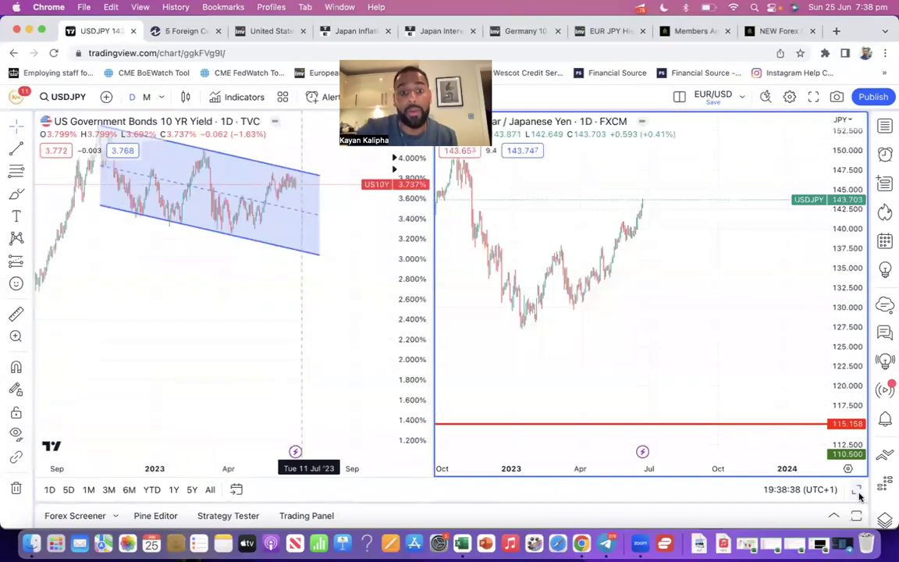
pyautogui.click(310, 394)
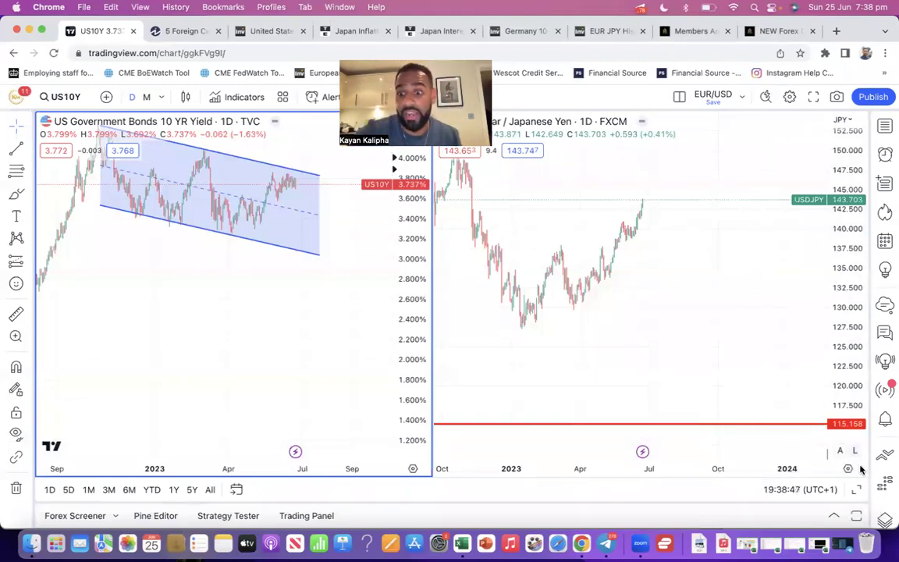
pyautogui.click(856, 490)
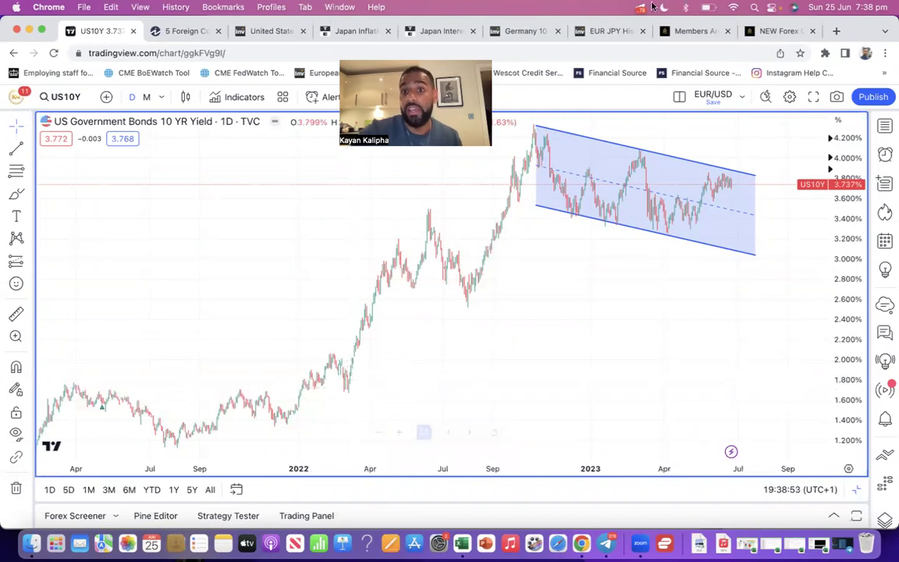
# - Compare the January and March 2022 US rate decisions with the US 10-year yield chart up to its peak
pyautogui.click(277, 32)
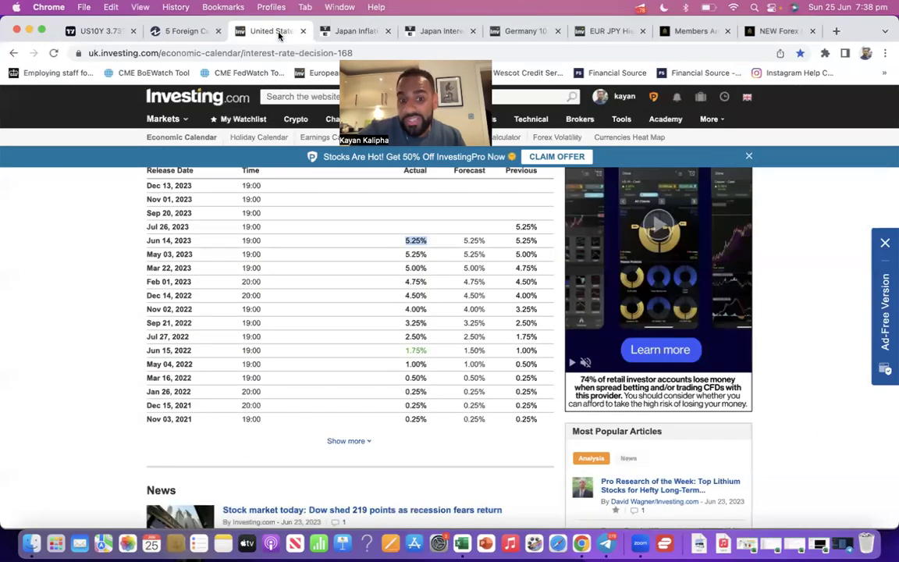
pyautogui.moveTo(217, 377); pyautogui.dragTo(428, 393)
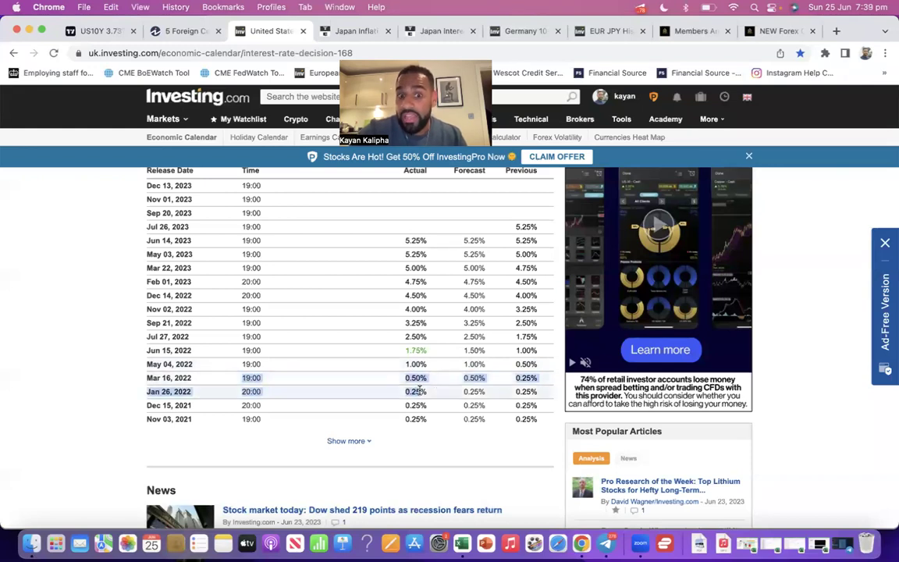
pyautogui.click(113, 33)
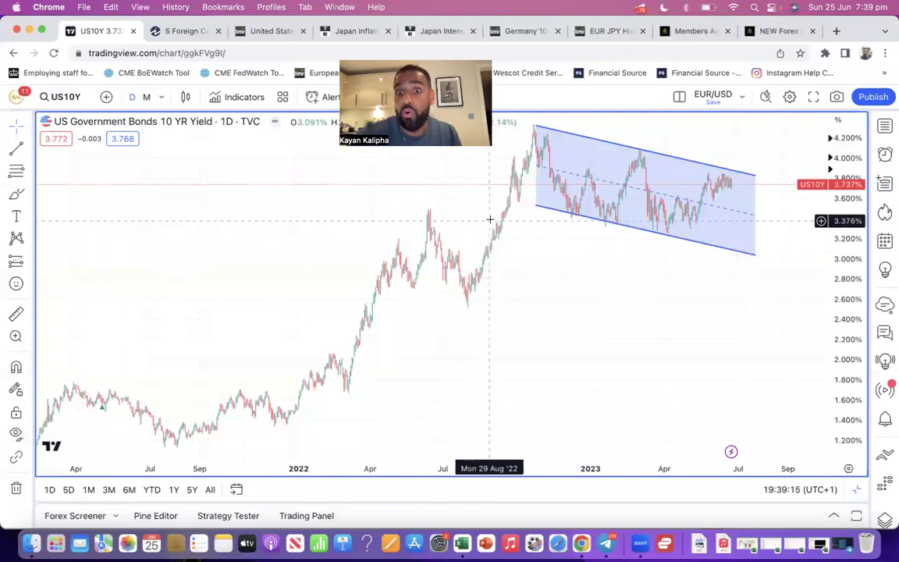
pyautogui.click(536, 126)
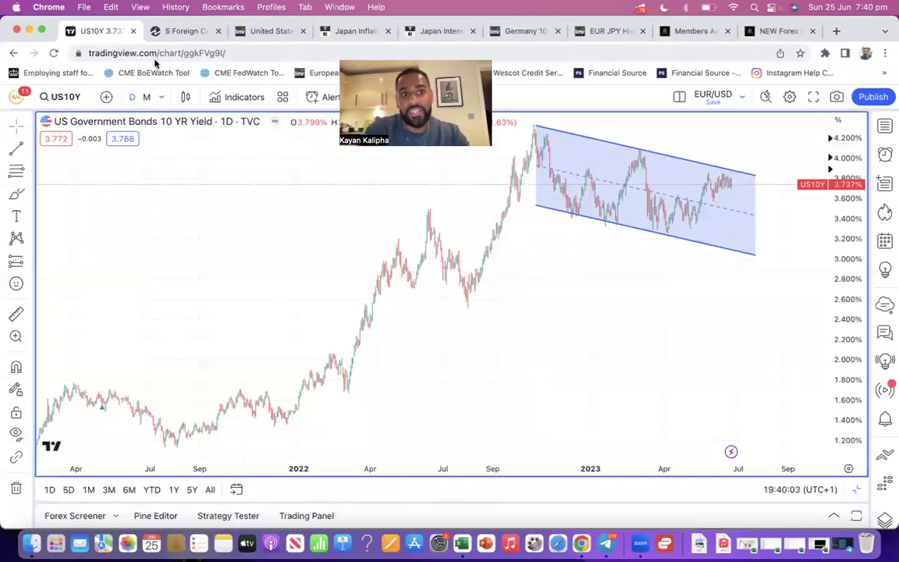
# - Read the Japan section of the Investopedia article on the largest foreign holders of US debt
pyautogui.click(151, 31)
pyautogui.scroll(-5, 241, 320)
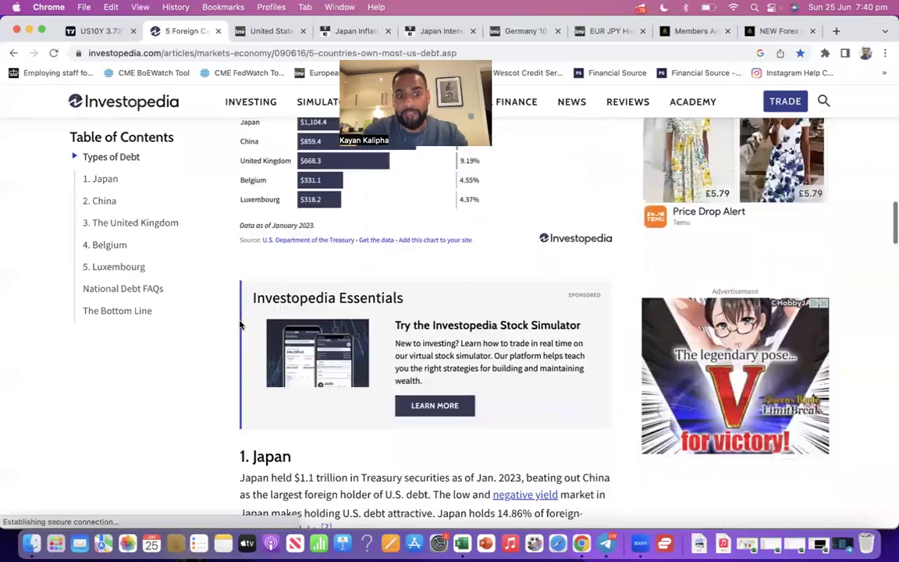
pyautogui.scroll(-5, 241, 320)
pyautogui.scroll(2, 239, 315)
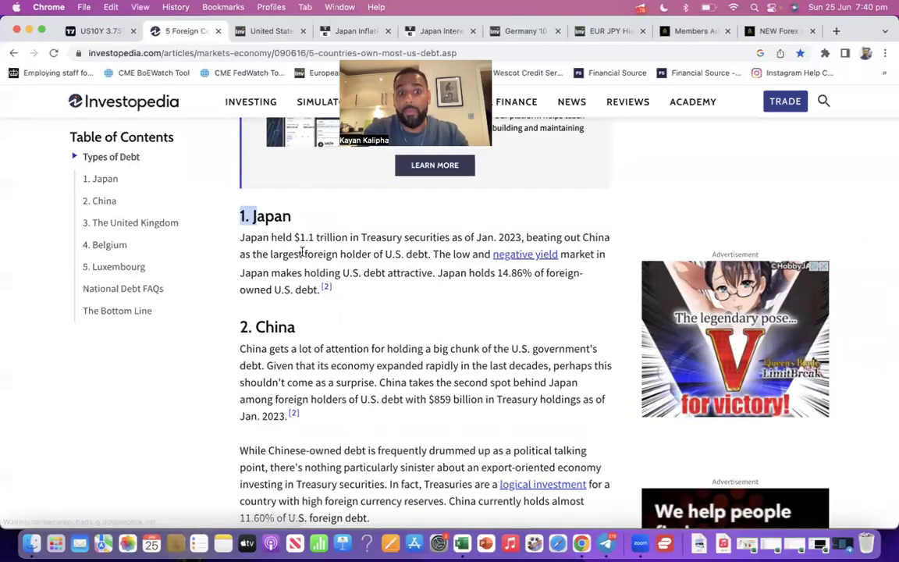
pyautogui.moveTo(302, 251); pyautogui.dragTo(366, 305)
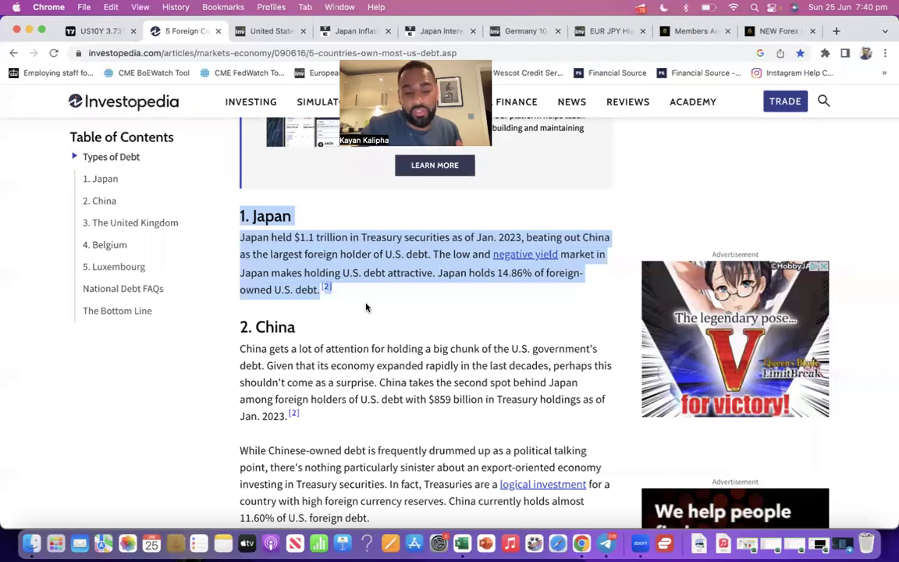
pyautogui.click(358, 311)
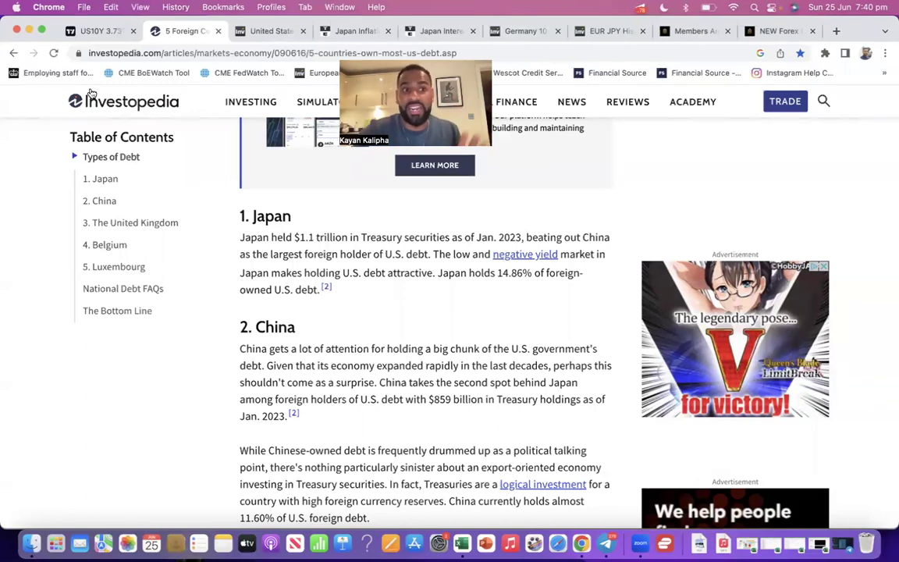
# - Compare the US 10-year yield chart and US rate decisions with Japan's inflation rate and interest rate charts
pyautogui.click(92, 29)
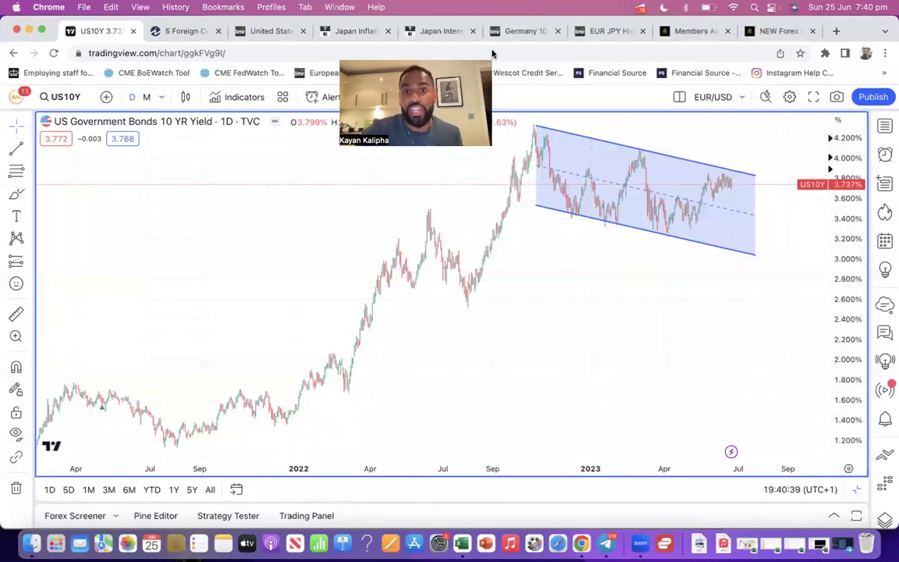
pyautogui.click(267, 31)
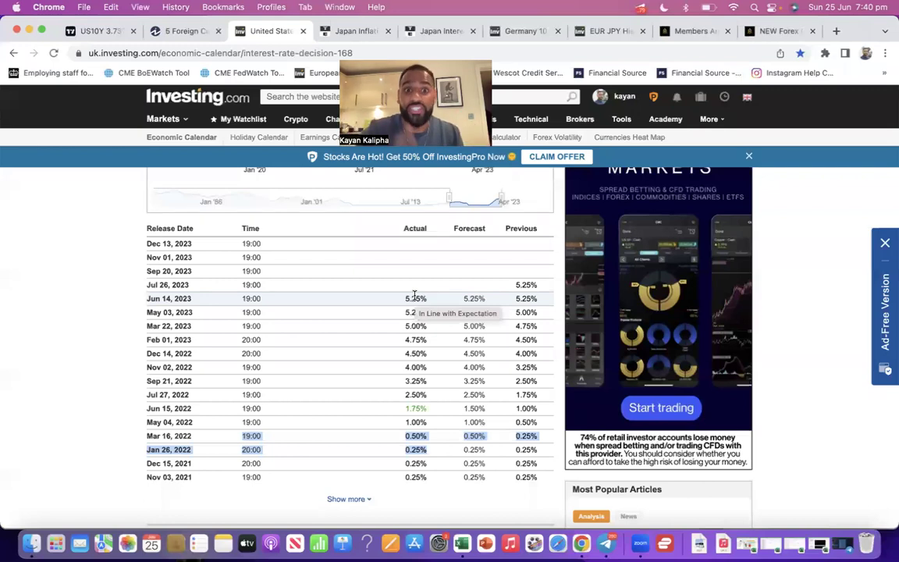
pyautogui.click(346, 32)
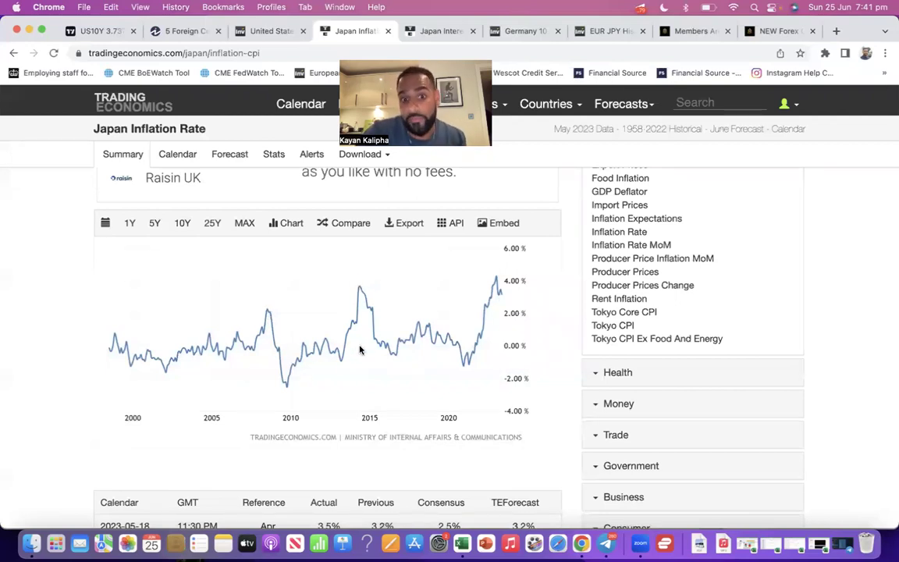
pyautogui.click(416, 33)
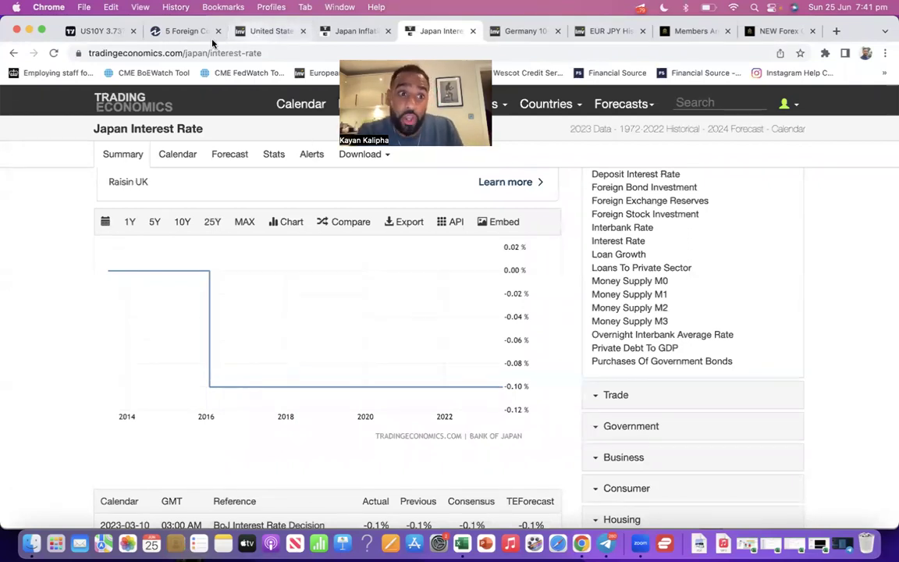
pyautogui.click(90, 34)
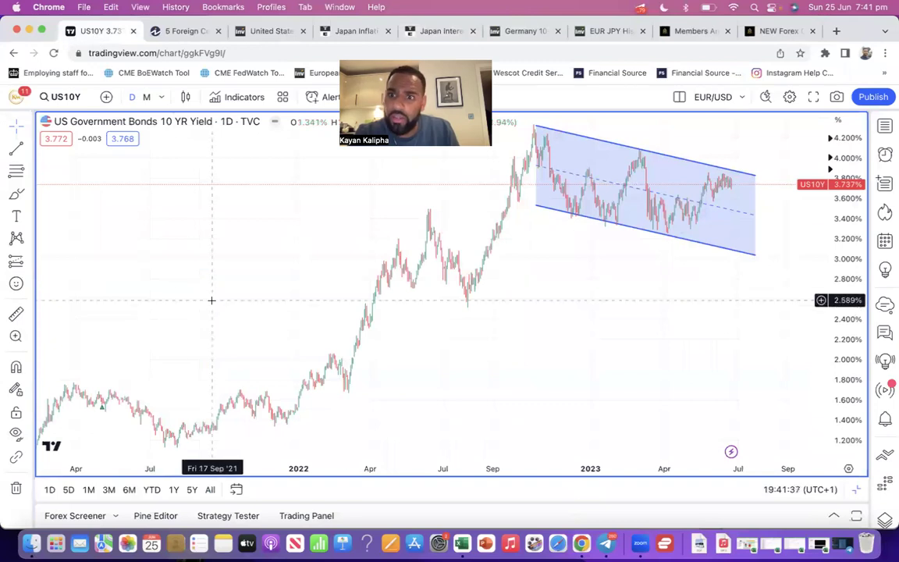
pyautogui.click(536, 125)
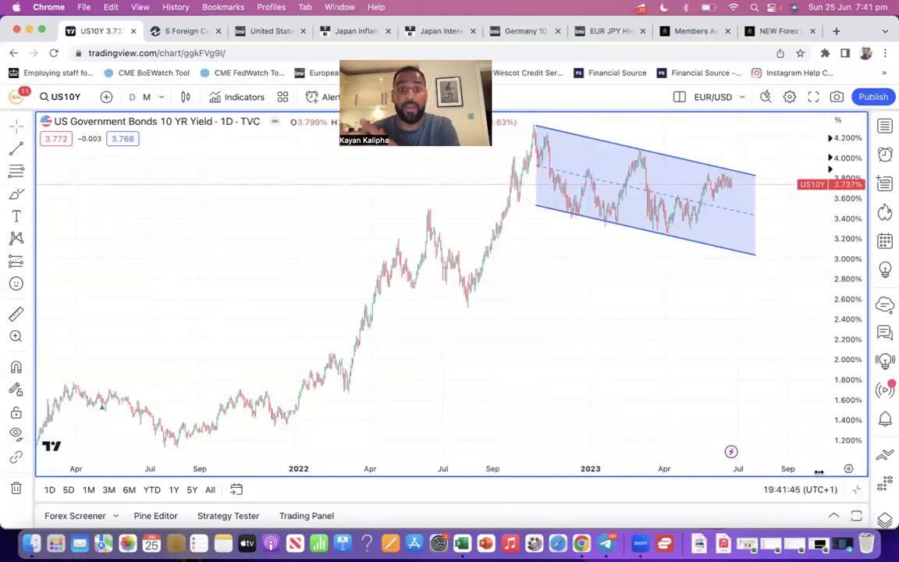
# - Restore the two-chart layout and frame the 2022 rise on both the US 10-year yield and USDJPY charts
pyautogui.hotkey('alt', 'Return')
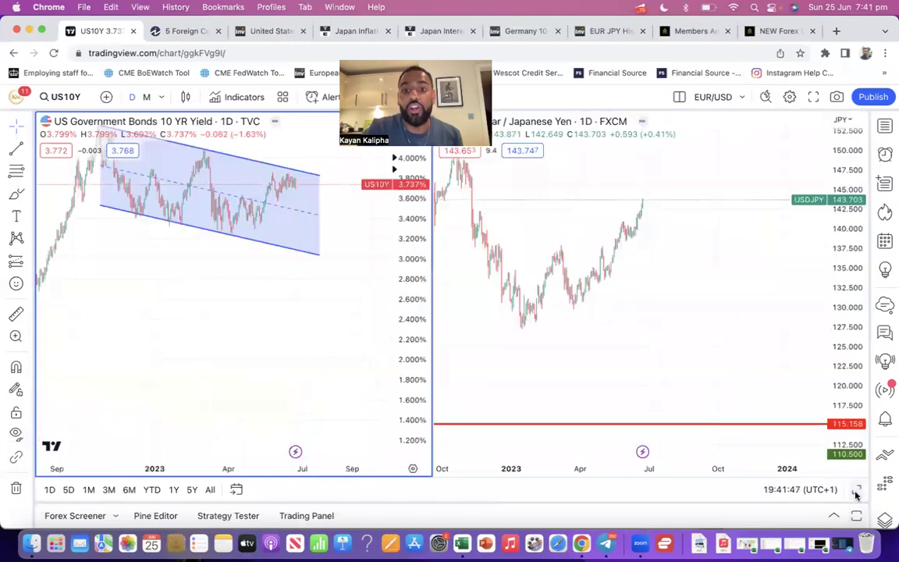
pyautogui.click(674, 367)
pyautogui.hscroll(-10, 552, 369)
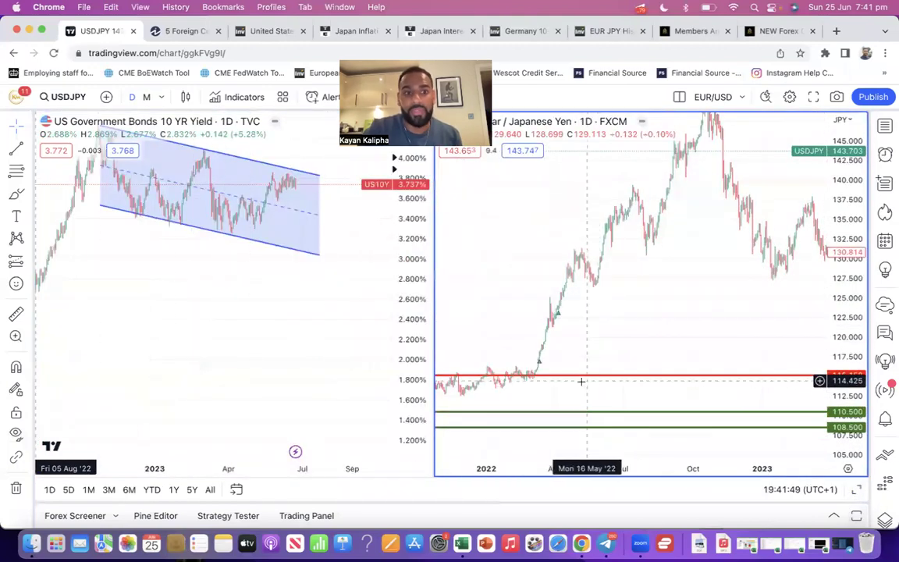
pyautogui.click(161, 432)
pyautogui.click(160, 432)
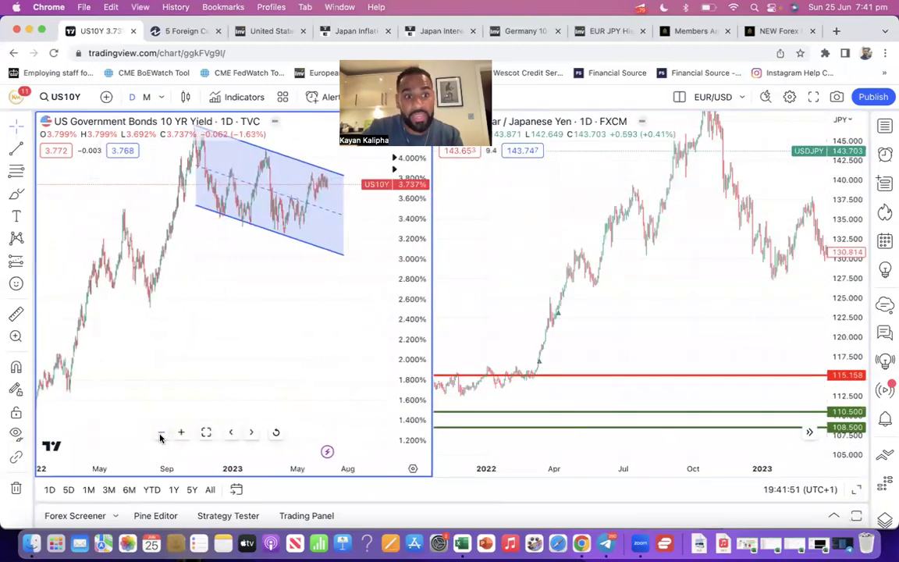
pyautogui.click(161, 431)
pyautogui.moveTo(383, 204); pyautogui.dragTo(376, 297)
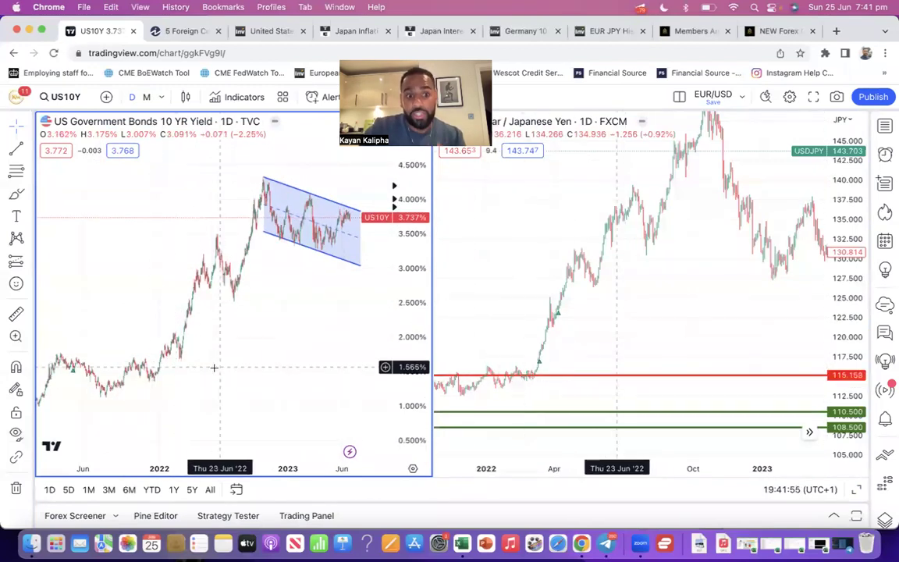
pyautogui.scroll(-5, 314, 367)
pyautogui.click(180, 431)
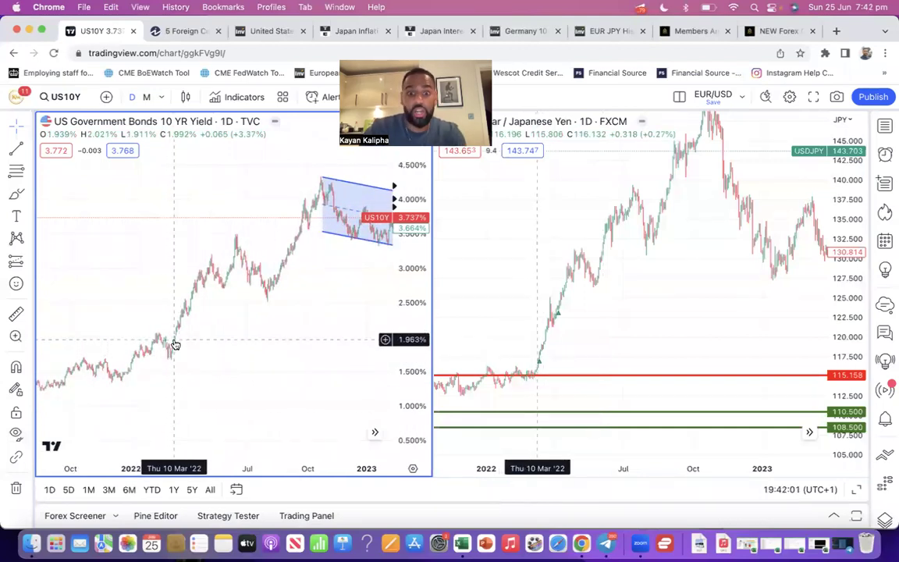
# - Measure the 2022 USDJPY rally with a Price Range from about 114.58 on 7 March 2022 up to about 152.04
pyautogui.moveTo(595, 376); pyautogui.dragTo(608, 375)
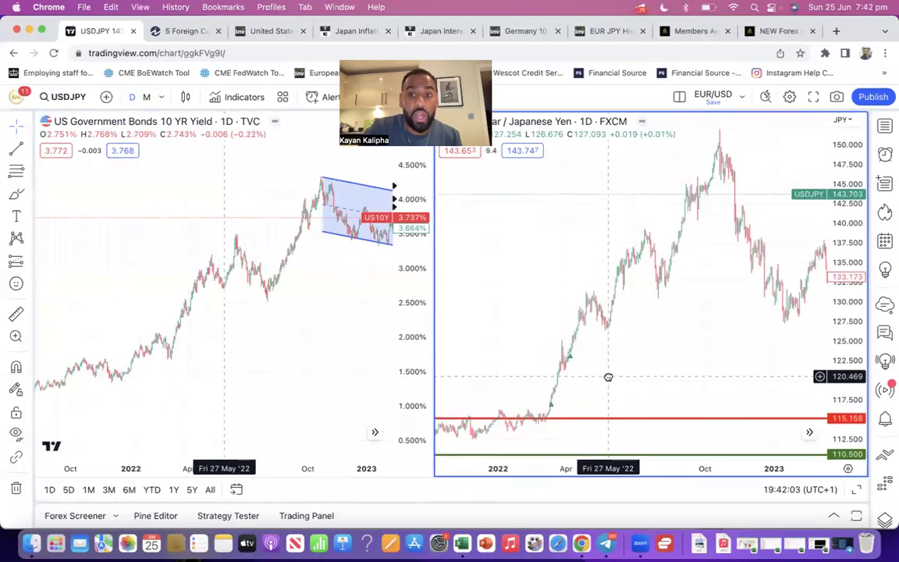
pyautogui.click(27, 261)
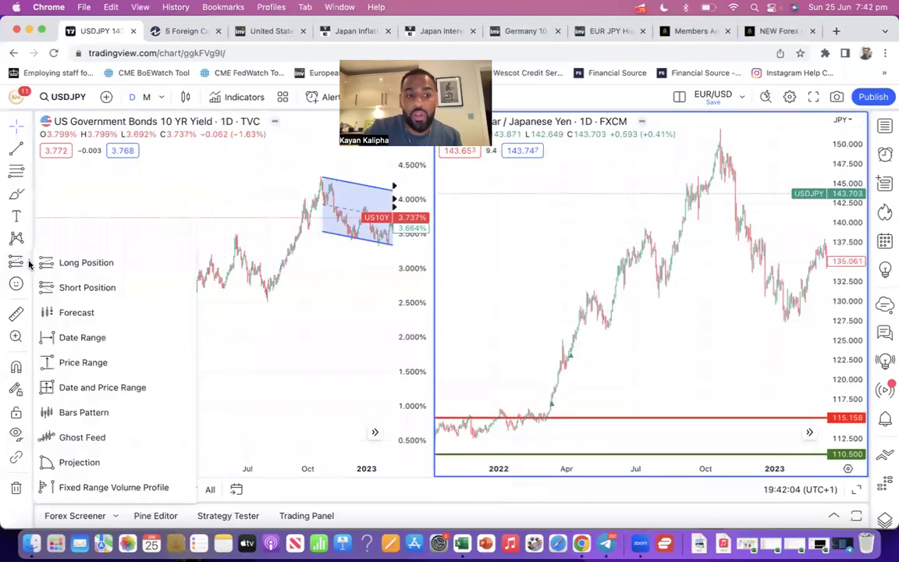
pyautogui.click(82, 362)
pyautogui.click(547, 421)
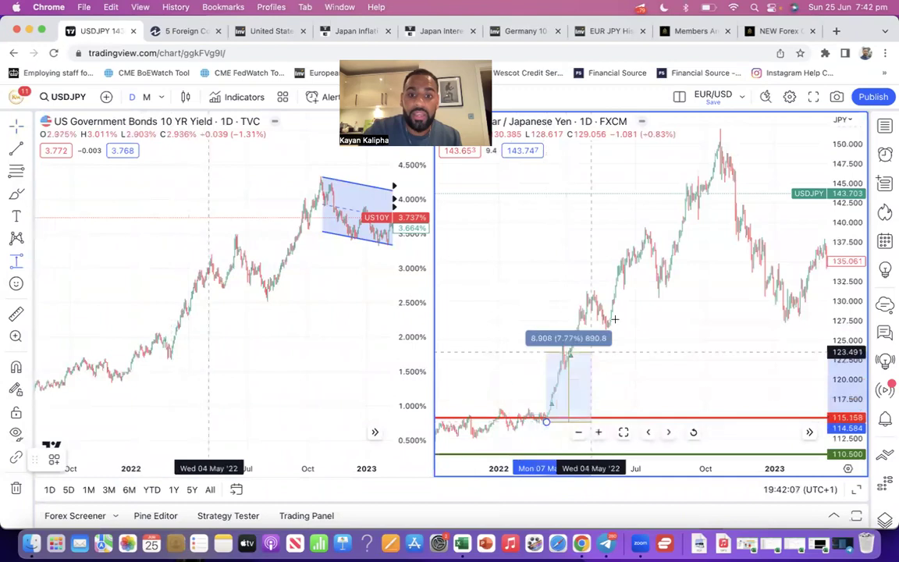
pyautogui.click(770, 158)
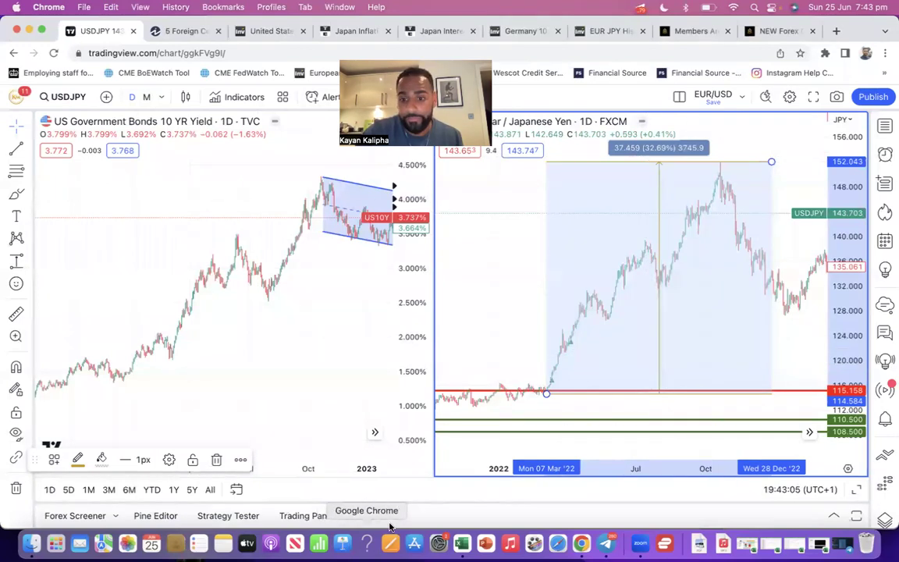
# - Switch to the U.S 10 Y VS R.O.W.xls workbook in Excel and review the U.S and JPY yield columns on the USD VS JPY sheet
pyautogui.click(769, 549)
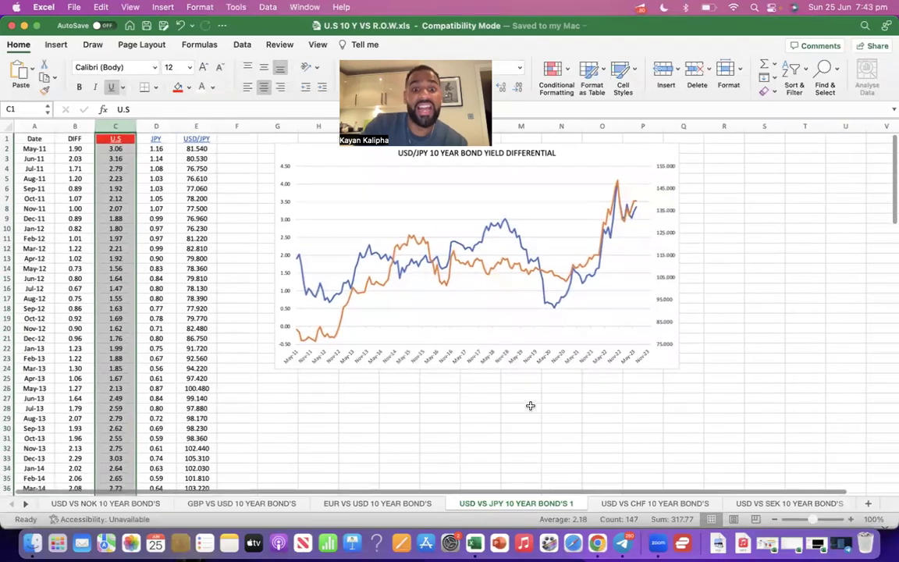
pyautogui.scroll(1, 365, 313)
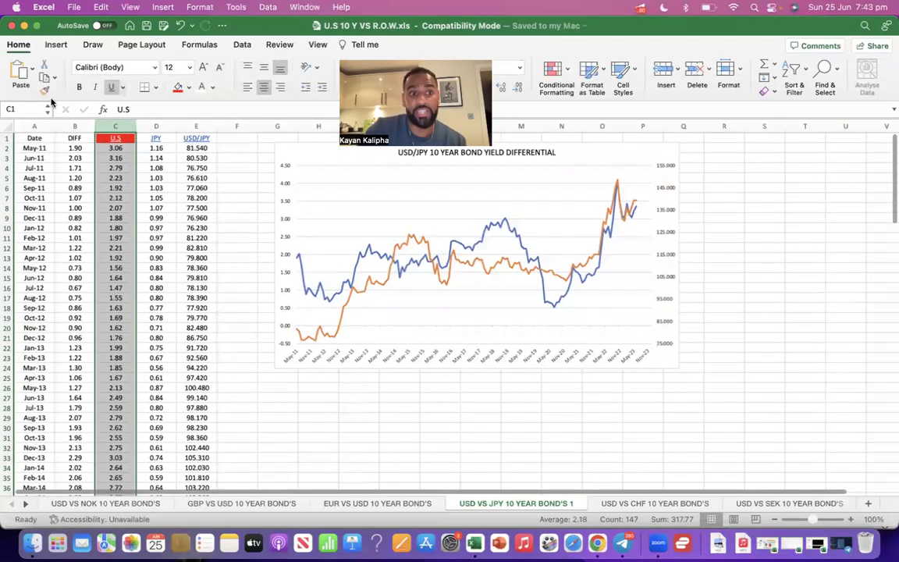
pyautogui.moveTo(115, 148); pyautogui.dragTo(118, 398)
pyautogui.moveTo(158, 150); pyautogui.dragTo(140, 397)
pyautogui.click(29, 148)
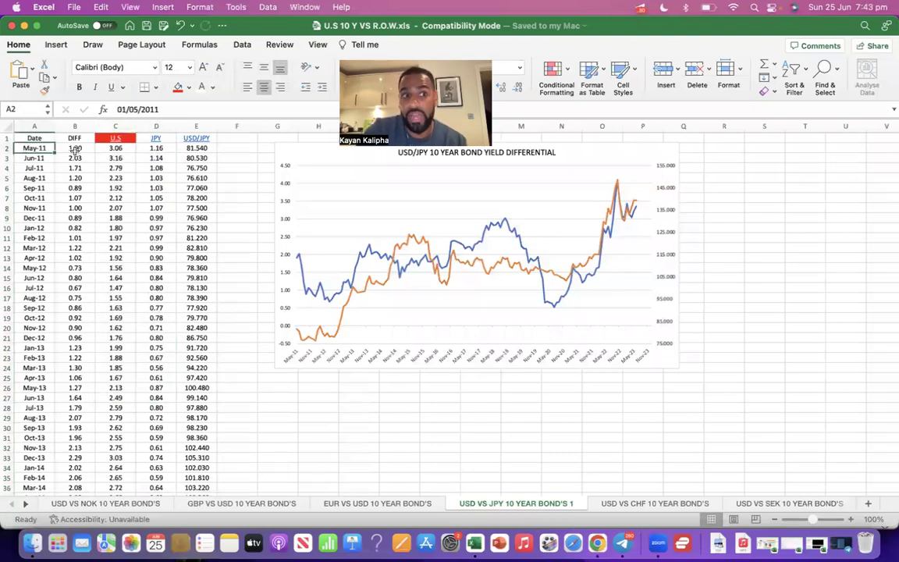
# - Examine the DIFF column down to its last entry and inspect the formula behind its May-11 value
pyautogui.click(74, 147)
pyautogui.press('super+Down')
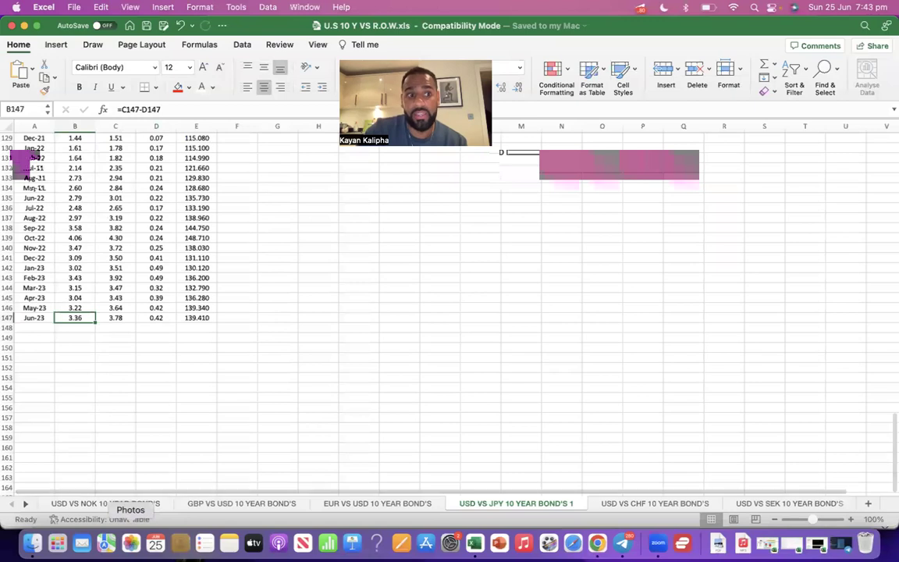
pyautogui.scroll(20, 116, 461)
pyautogui.scroll(2, 115, 460)
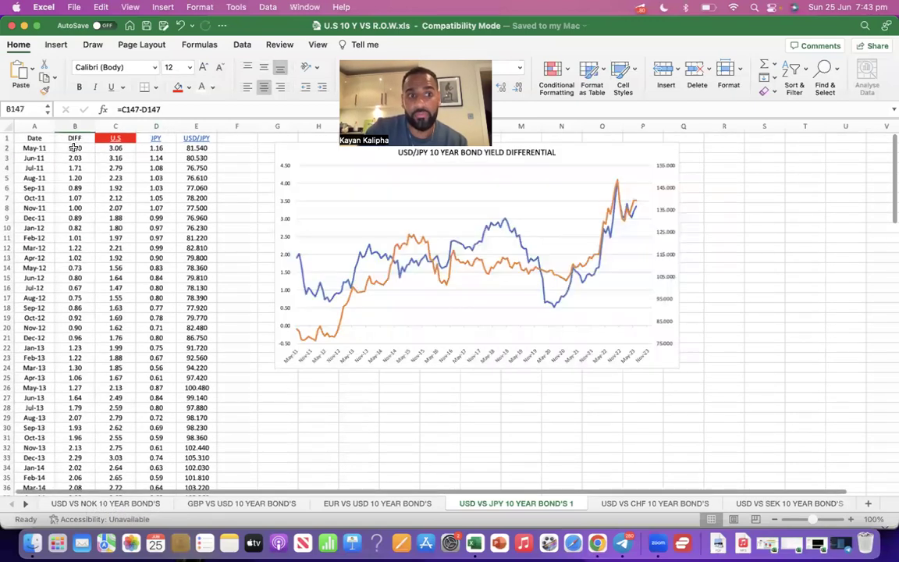
pyautogui.doubleClick(74, 147)
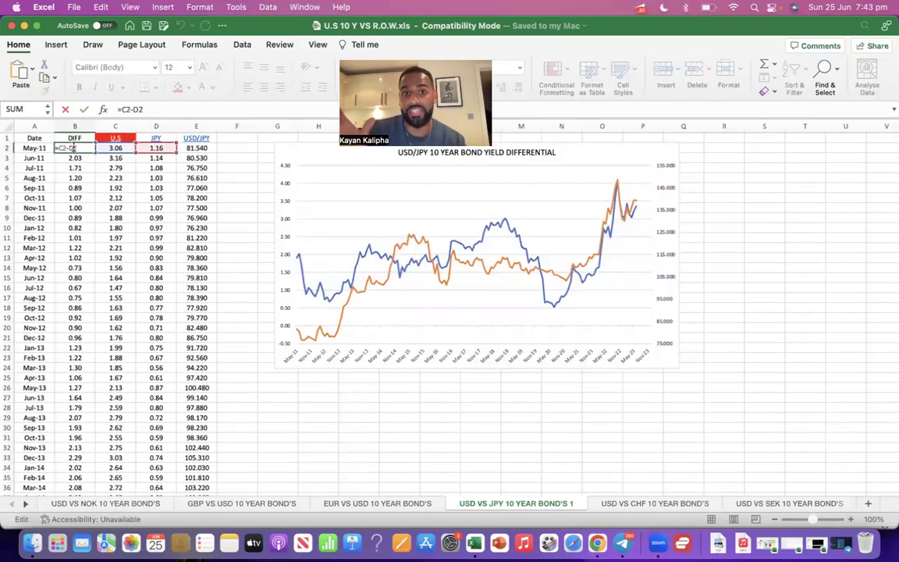
pyautogui.click(196, 208)
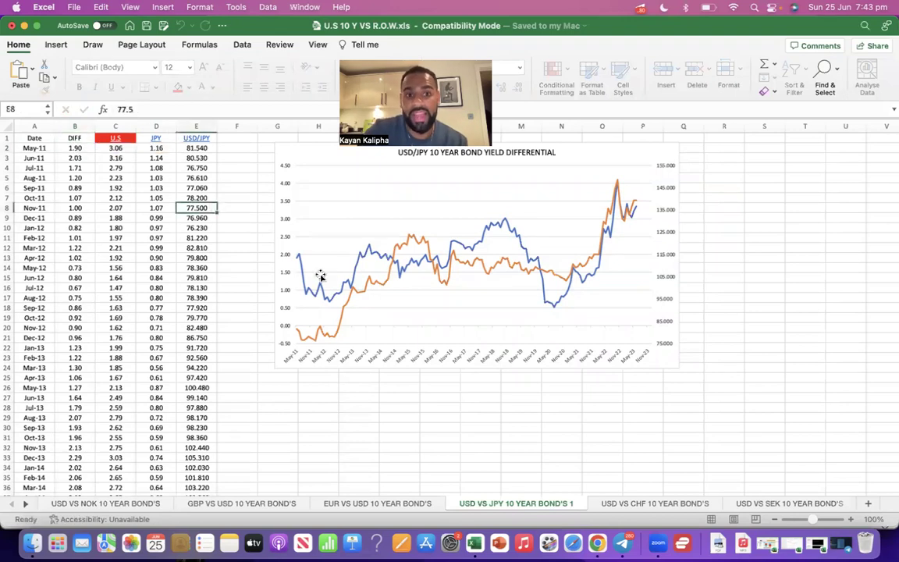
# - Compare the yield differential and USD/JPY series in the chart, and view the EUR VS USD 10 YEAR BOND'S sheet
pyautogui.click(331, 298)
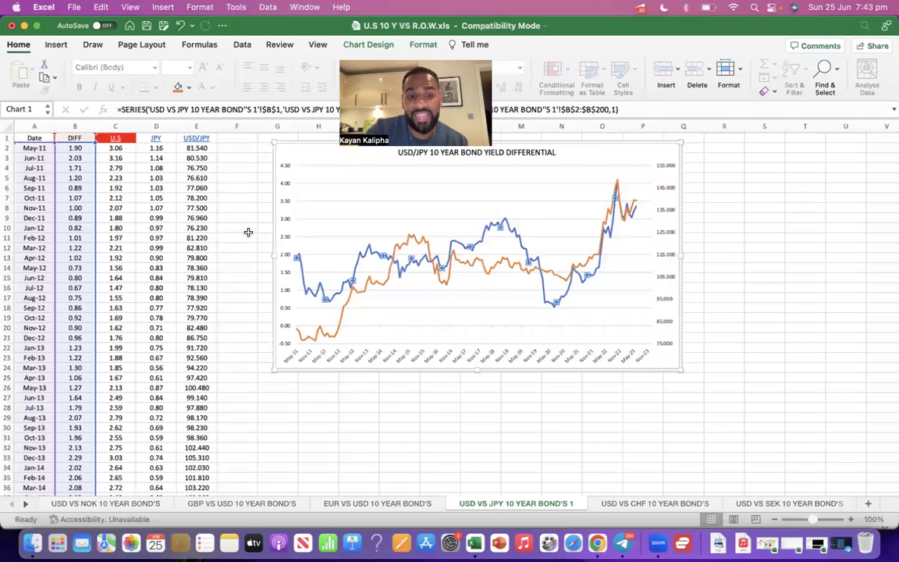
pyautogui.click(285, 322)
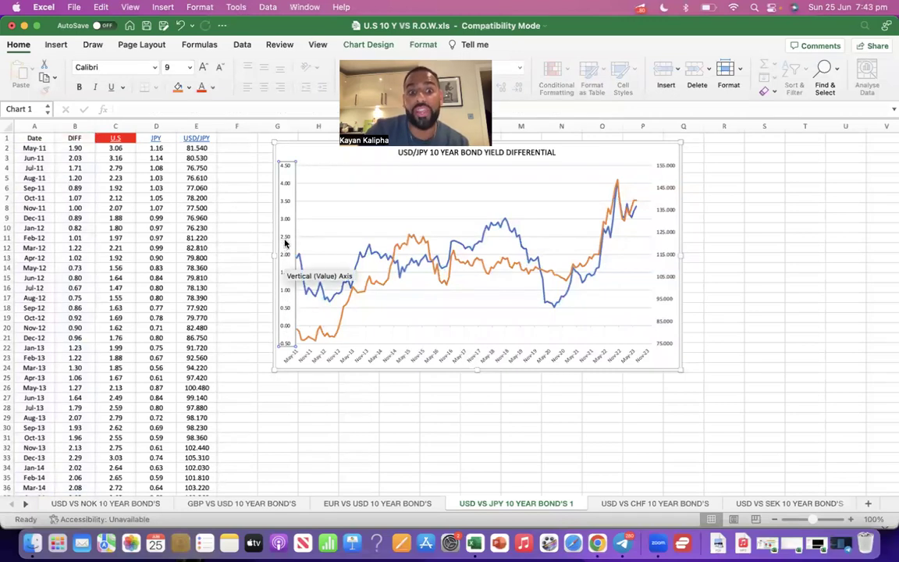
pyautogui.click(339, 332)
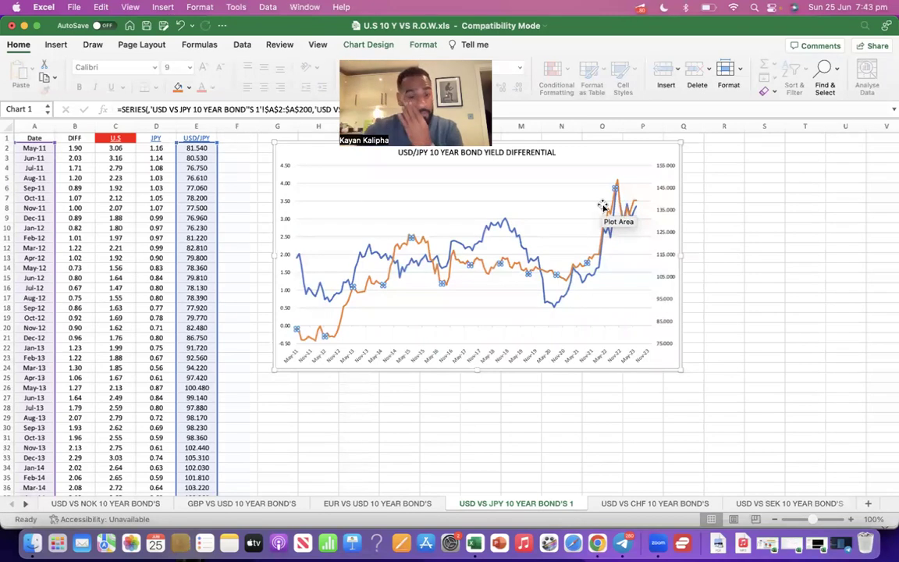
pyautogui.click(364, 505)
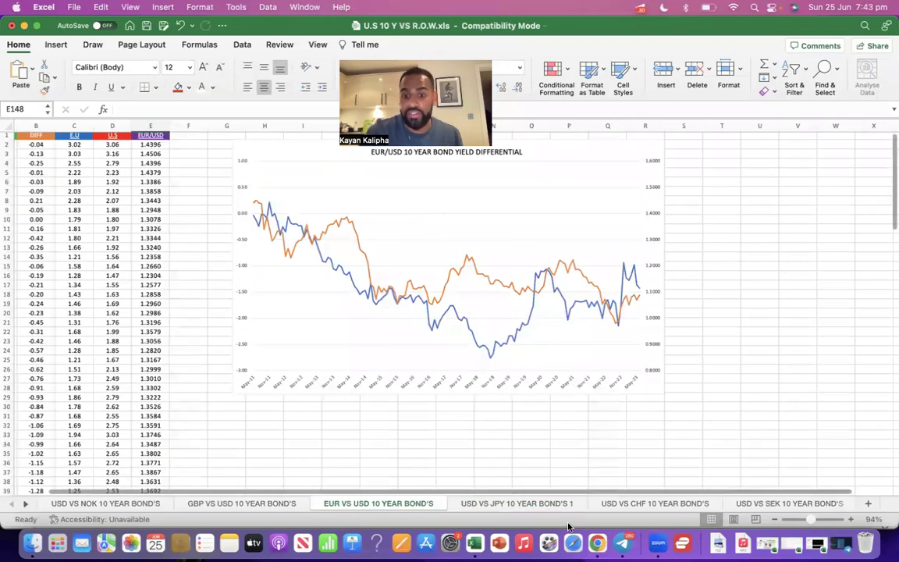
# - Return to TradingView in Chrome and change the USDJPY chart's symbol to EURUSD
pyautogui.click(597, 542)
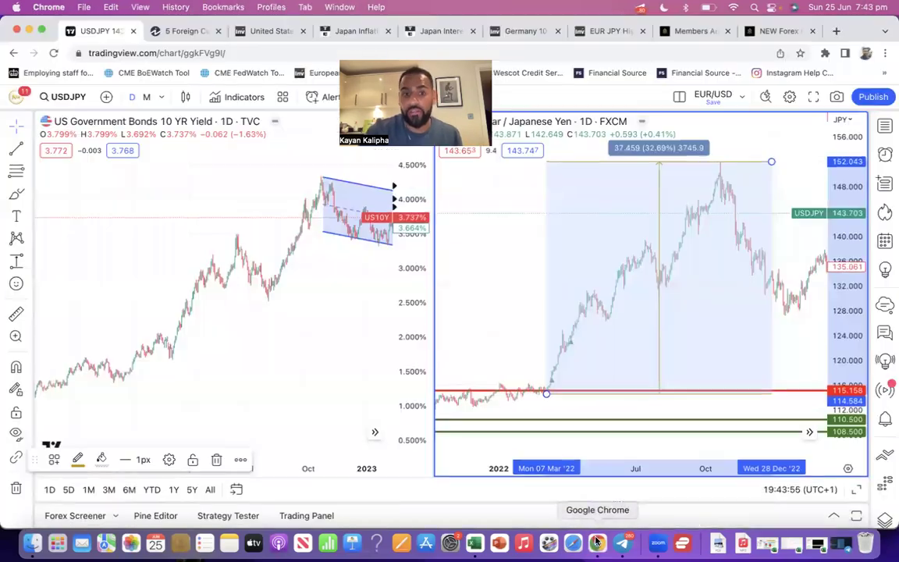
pyautogui.click(72, 95)
pyautogui.write('EURUSD')
pyautogui.press('Return')
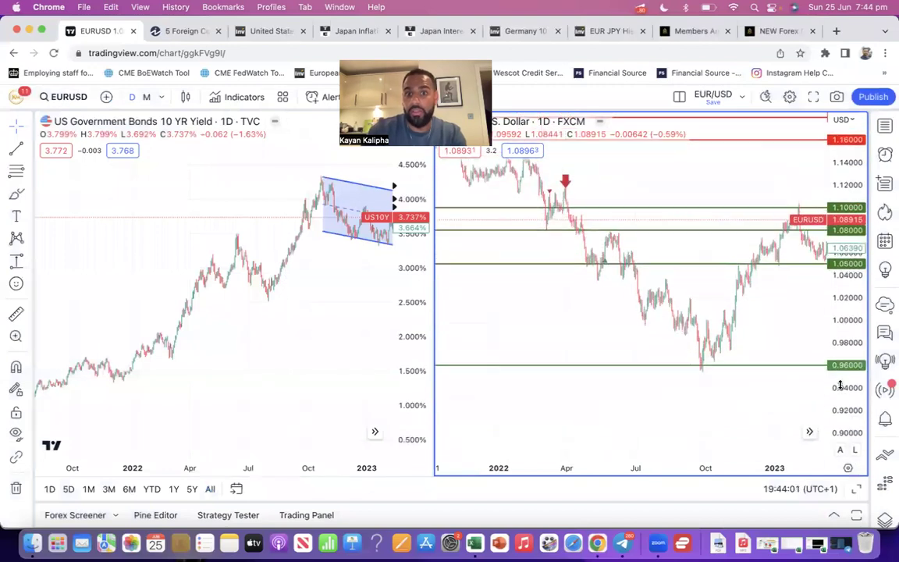
# - Measure the 2022 EURUSD decline with a Price Range from about 1.148 on 4 February 2022 down to about 0.959
pyautogui.moveTo(680, 175); pyautogui.dragTo(710, 234)
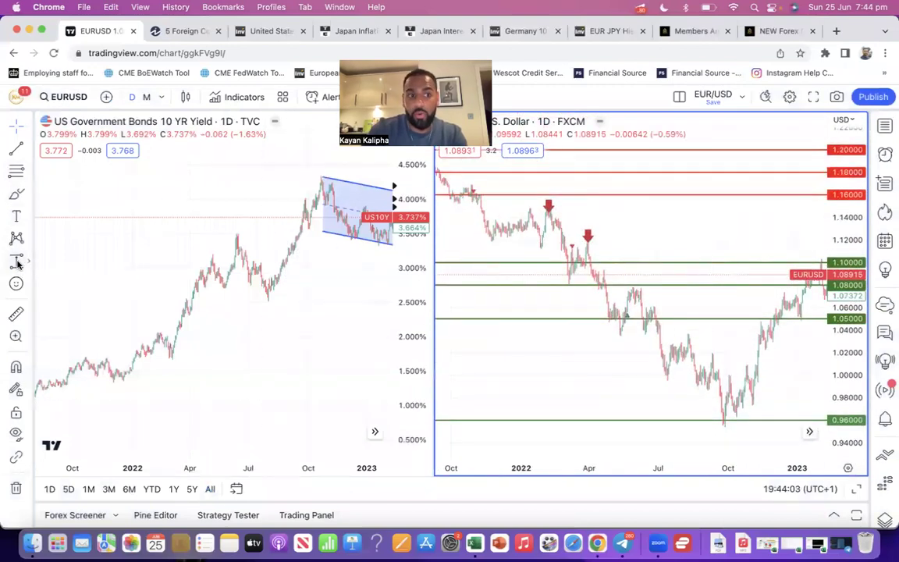
pyautogui.keyDown('shift'); pyautogui.click(548, 208); pyautogui.keyUp('shift')
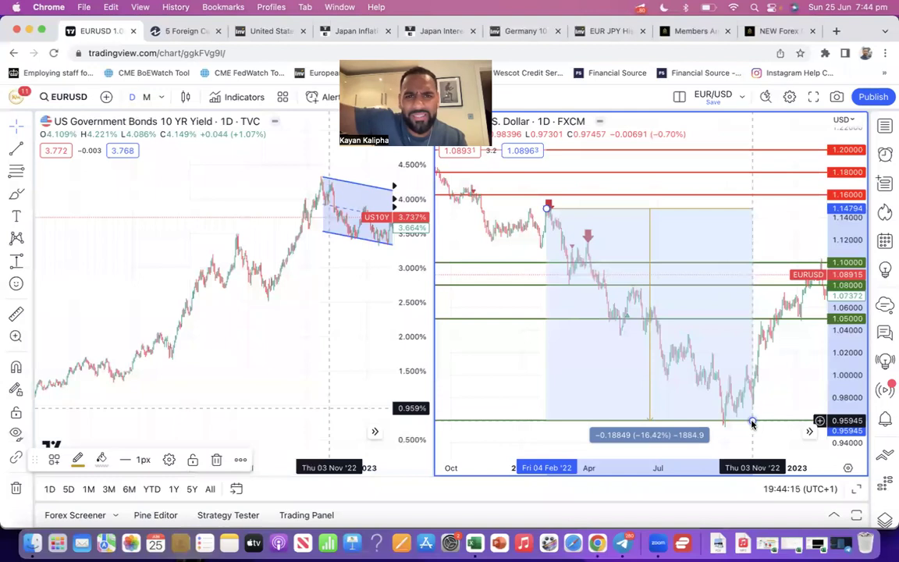
pyautogui.click(752, 422)
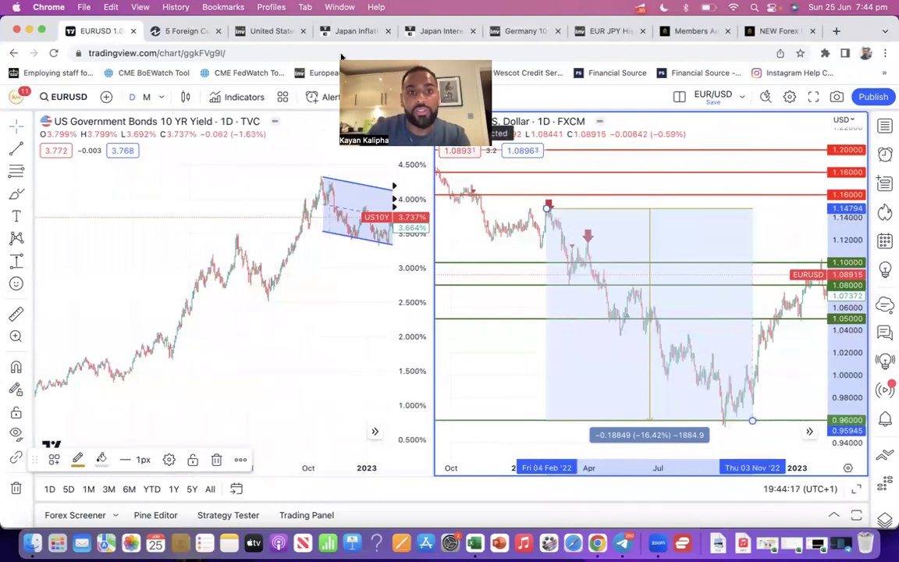
# - Open the bookmarked European Interest Rate Decision page in a new browser tab
pyautogui.click(837, 32)
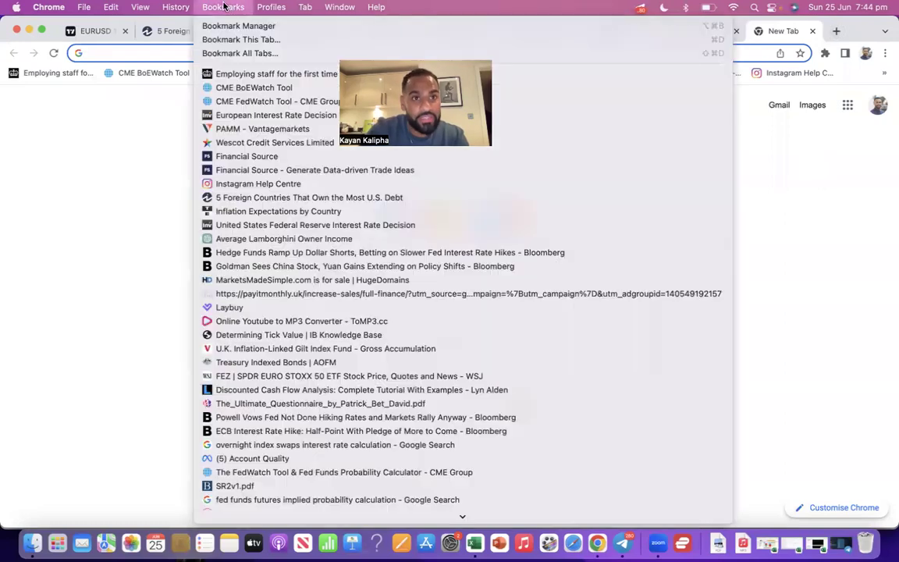
pyautogui.click(208, 7)
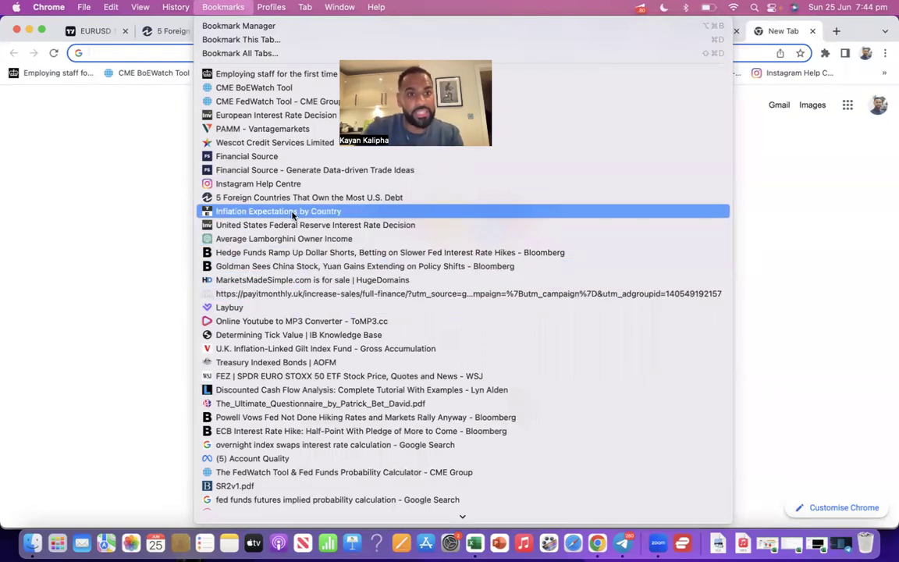
pyautogui.click(301, 114)
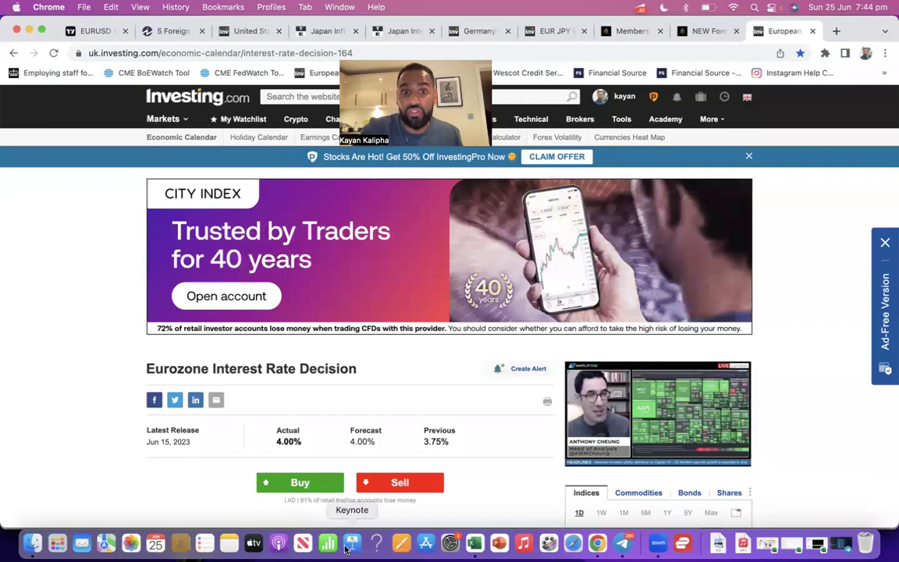
# - Switch to Telegram, review the JPY pair trades in the saved win/loss list, and close the Telegram window
pyautogui.click(623, 541)
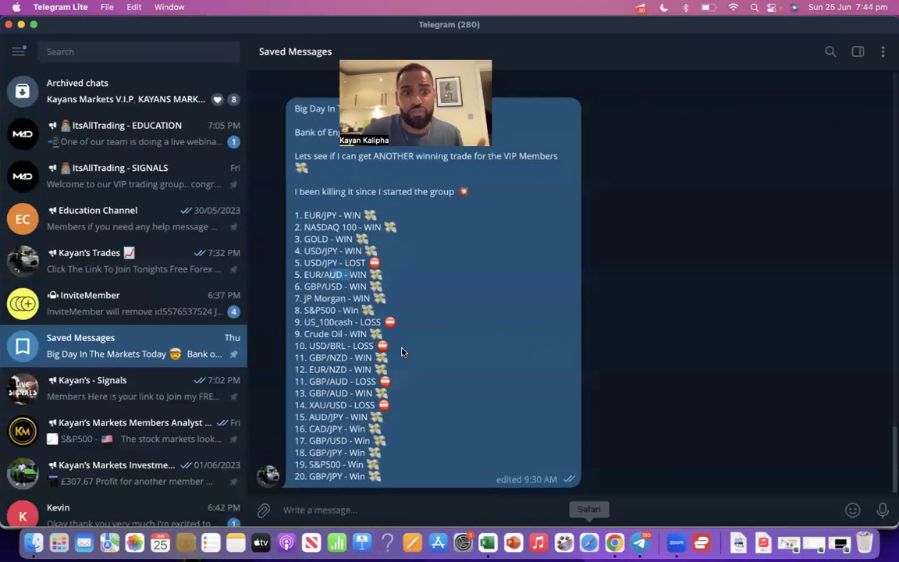
pyautogui.moveTo(309, 477); pyautogui.dragTo(373, 475)
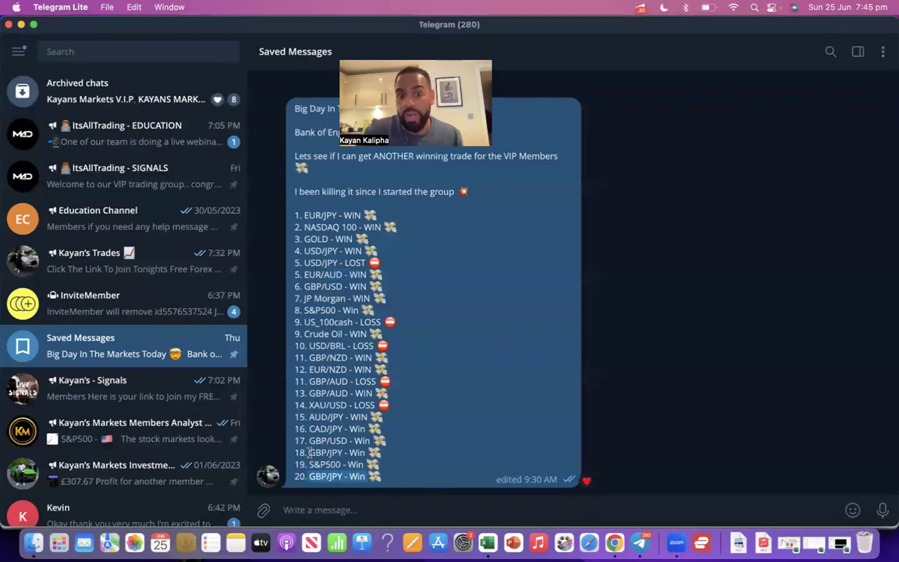
pyautogui.moveTo(310, 452); pyautogui.dragTo(367, 452)
pyautogui.click(339, 419)
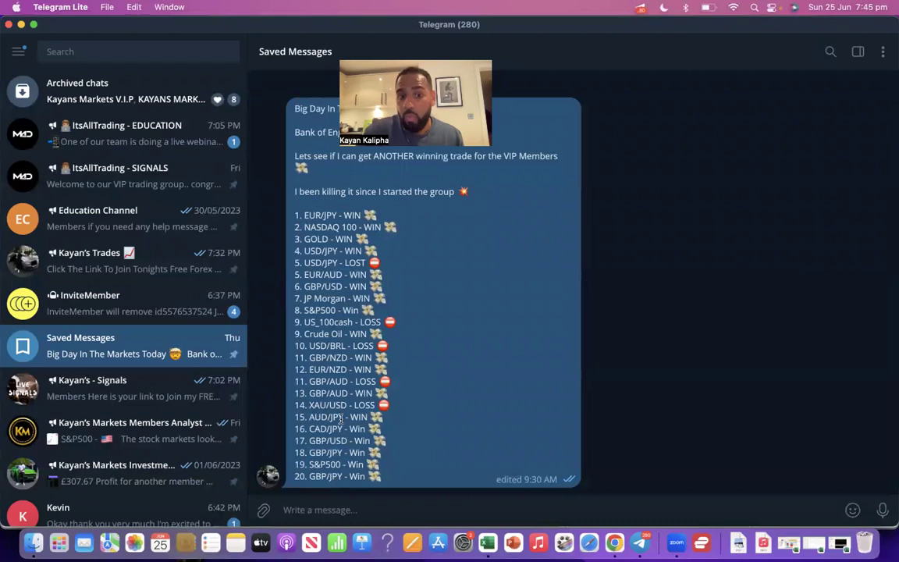
pyautogui.moveTo(310, 417); pyautogui.dragTo(344, 417)
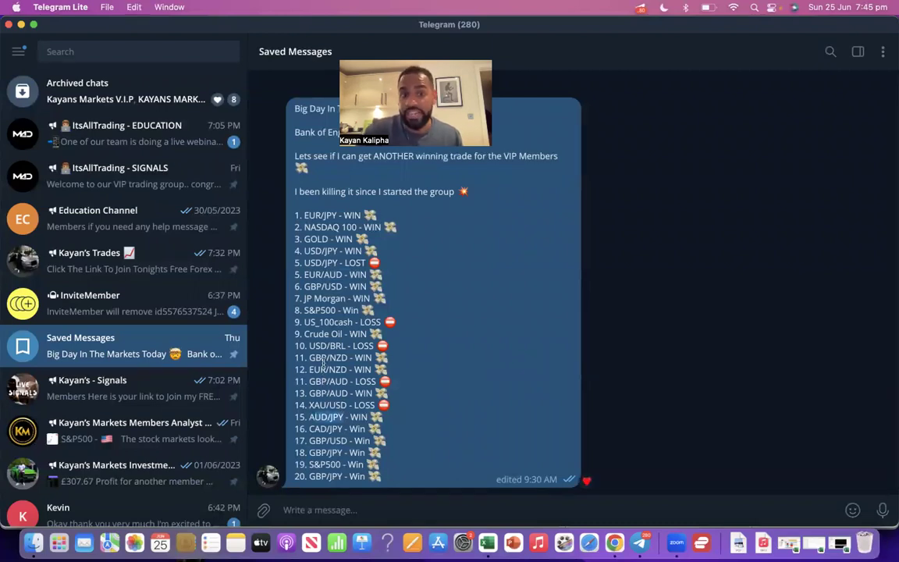
pyautogui.moveTo(336, 262); pyautogui.dragTo(303, 250)
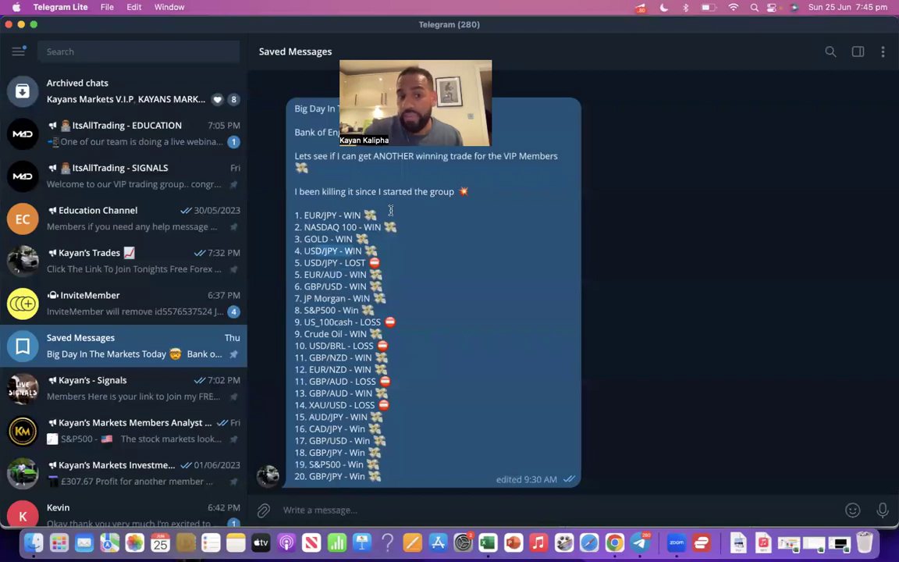
pyautogui.moveTo(314, 214); pyautogui.dragTo(390, 215)
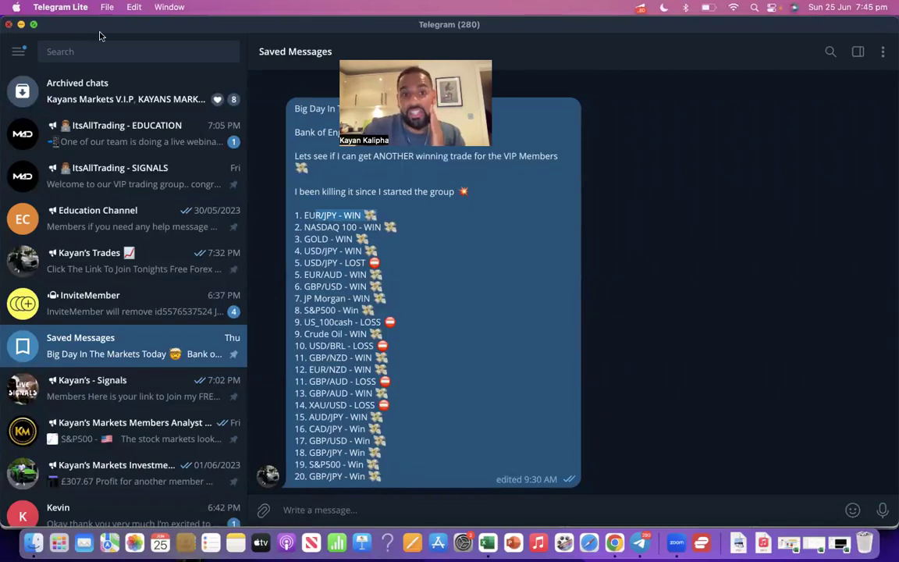
pyautogui.press('super+w')
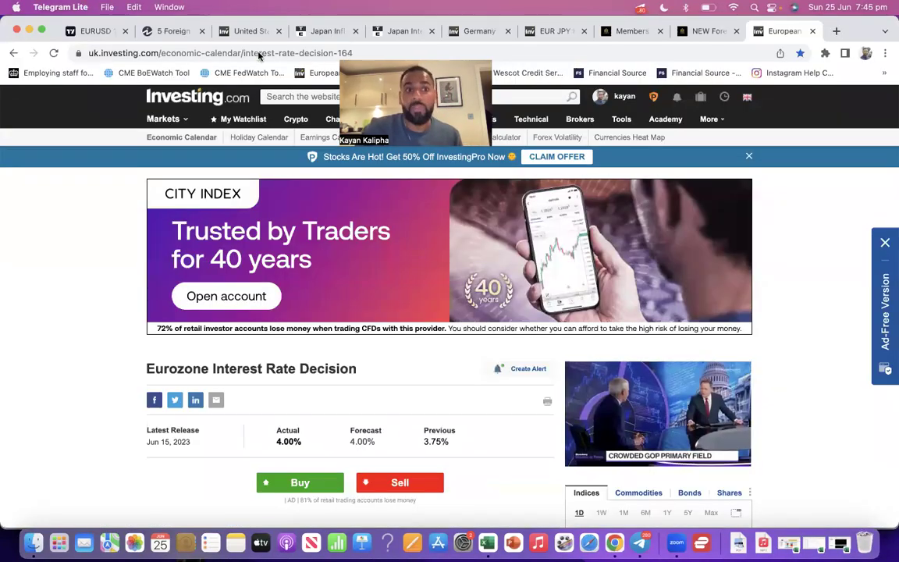
# - Return to the TradingView chart tab and inspect the US 10-year yield from its October 2022 peak through mid-2023
pyautogui.click(94, 31)
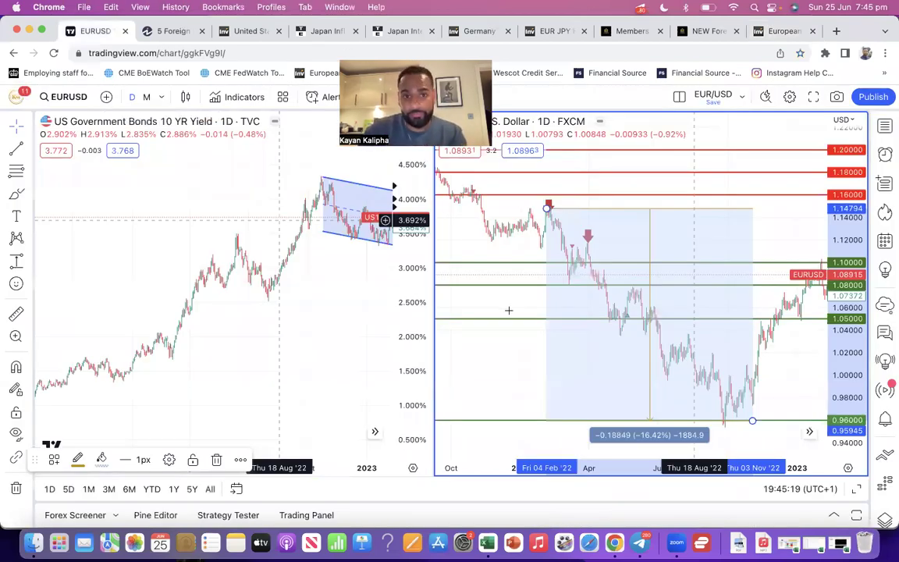
pyautogui.click(228, 272)
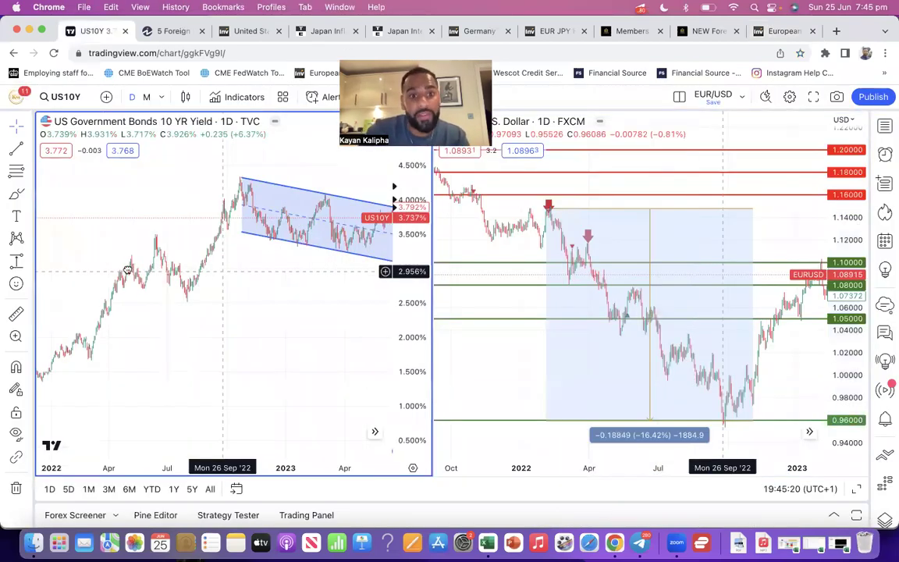
pyautogui.hscroll(3, 127, 270)
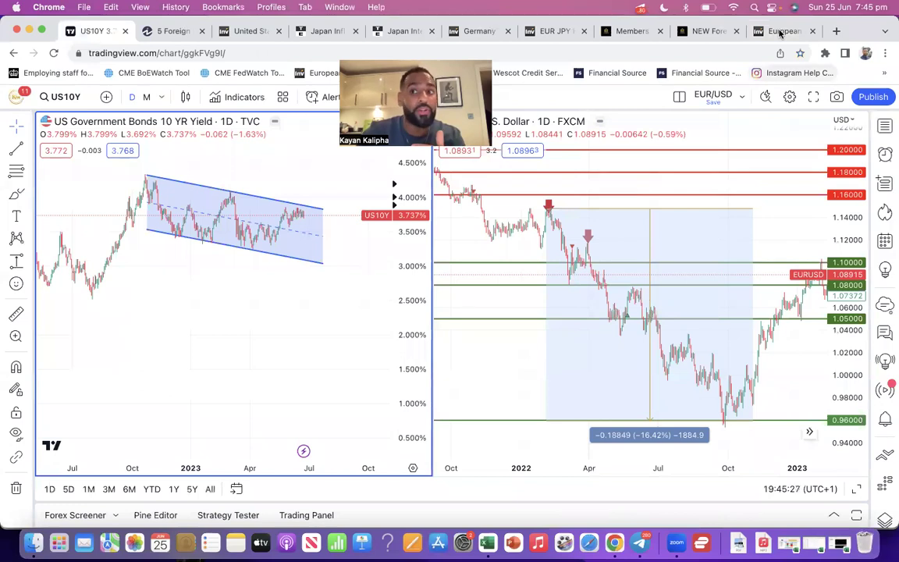
# - Expand the Eurozone Interest Rate Decision history back to April 2021 and highlight the Jul 21, 2022 release with its actual rate
pyautogui.press('super+9')
pyautogui.scroll(-3, 292, 508)
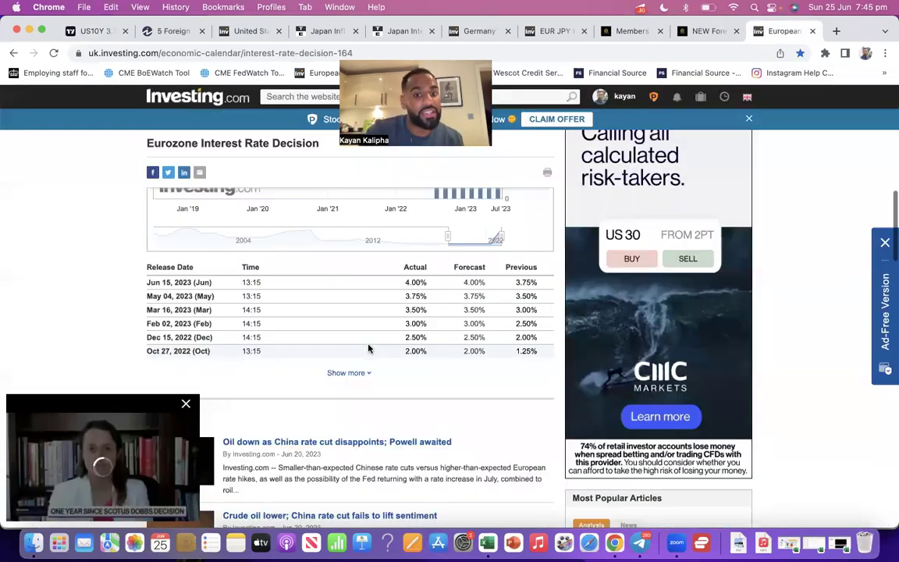
pyautogui.click(361, 372)
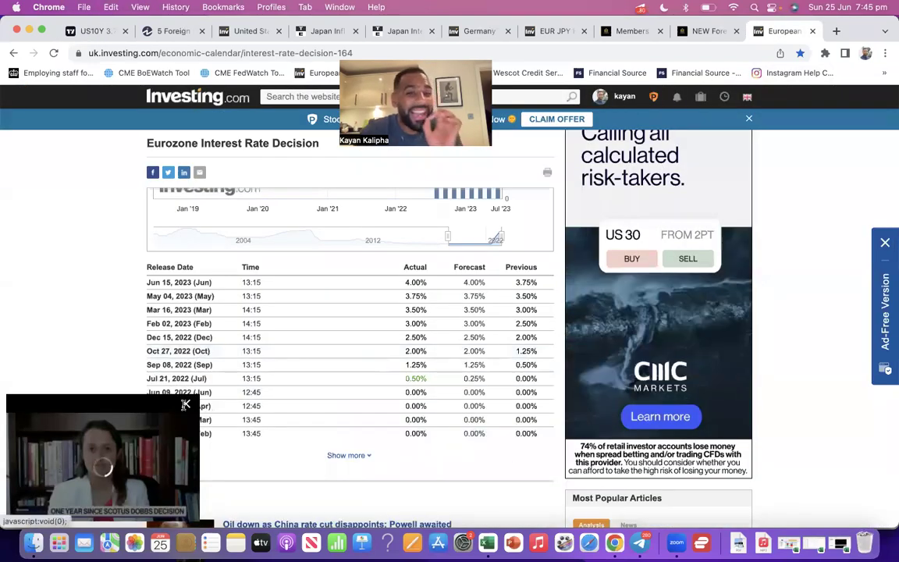
pyautogui.click(185, 405)
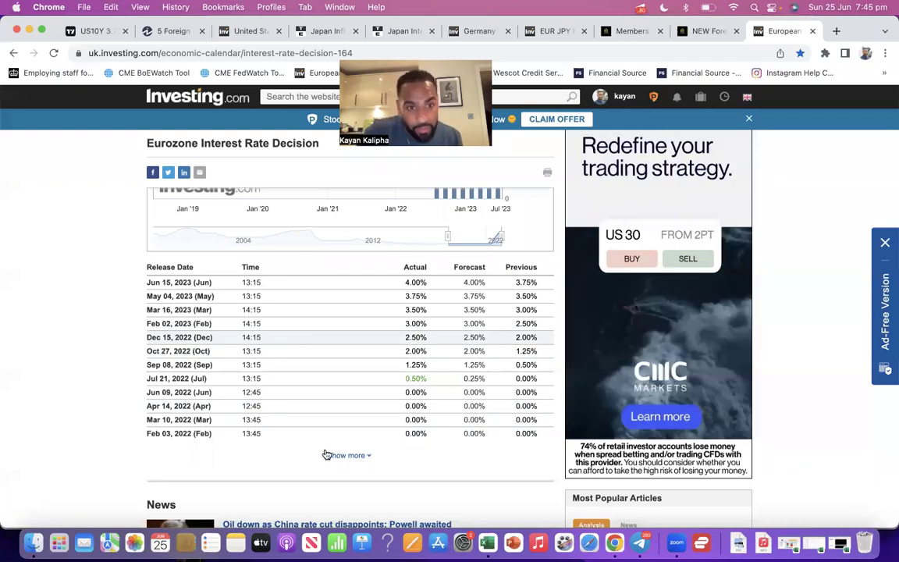
pyautogui.click(327, 455)
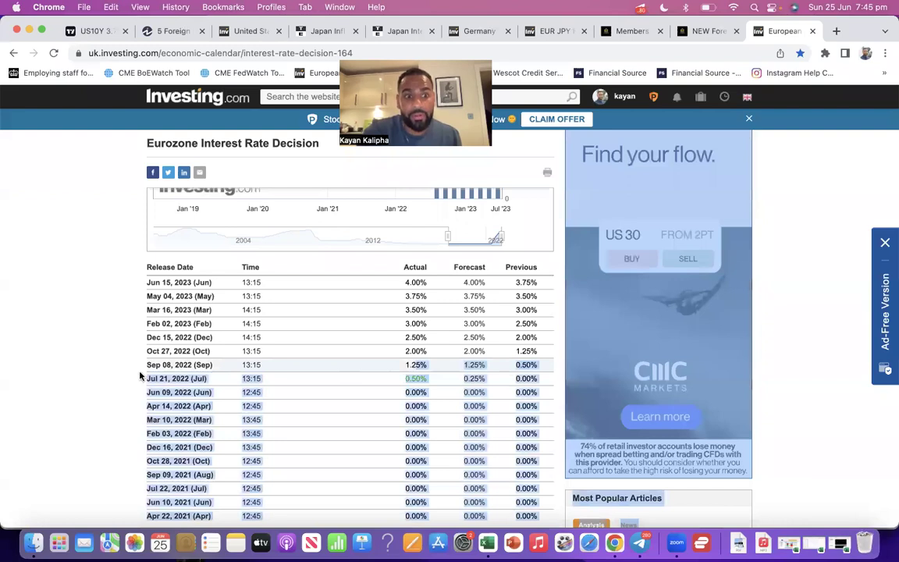
pyautogui.moveTo(240, 379); pyautogui.dragTo(421, 377)
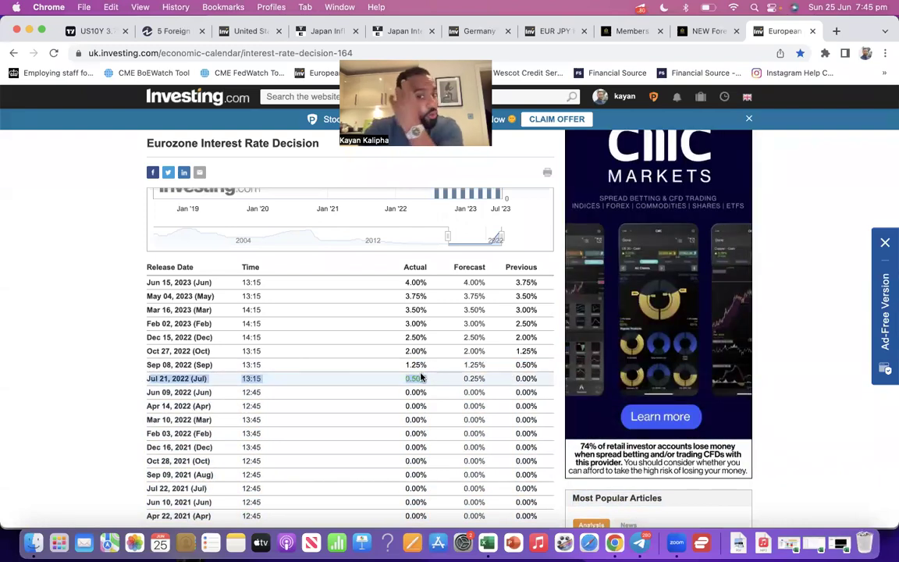
# - Go back to the TradingView tab and view the US 10-year yield chart from early 2021 to June 2023
pyautogui.click(91, 32)
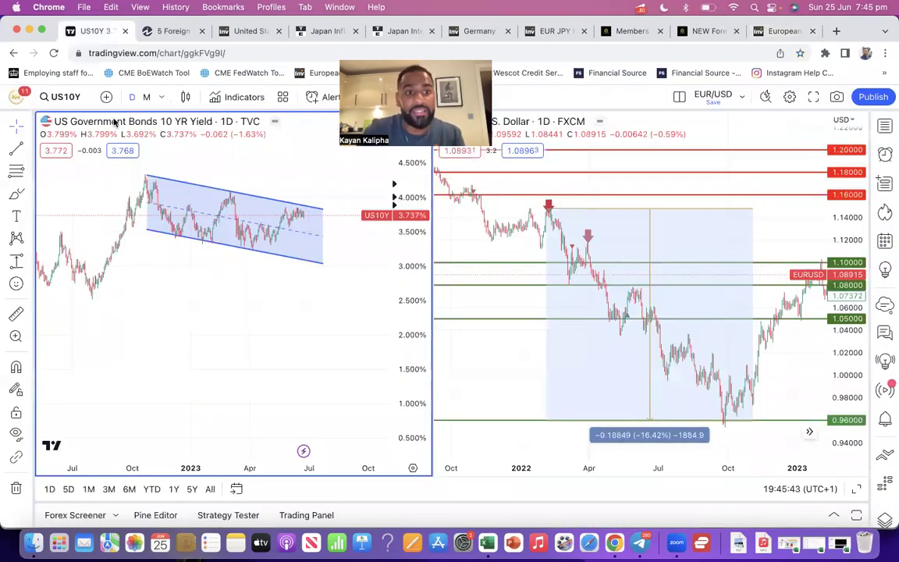
pyautogui.click(162, 431)
pyautogui.scroll(-2, 258, 181)
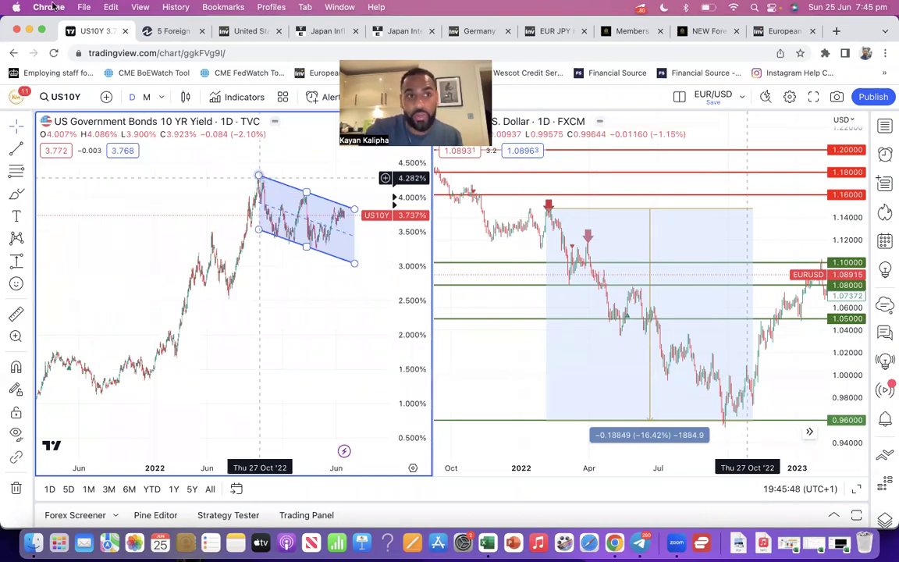
# - Switch to the 2022 investing workbook in Excel and highlight the US CPI figures for Jul-22 to Sep-22 on the USD sheet
pyautogui.click(28, 31)
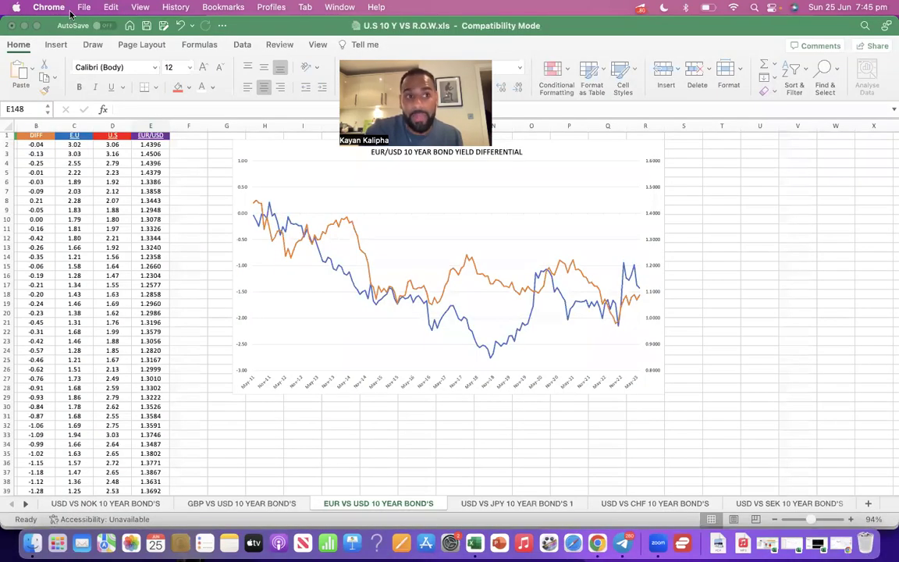
pyautogui.click(24, 28)
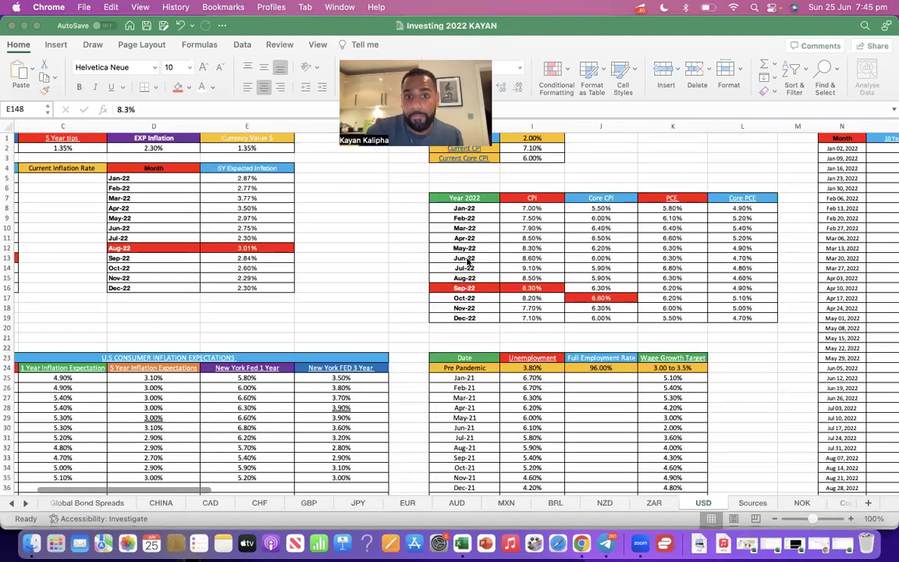
pyautogui.click(542, 268)
pyautogui.moveTo(544, 267); pyautogui.dragTo(483, 265)
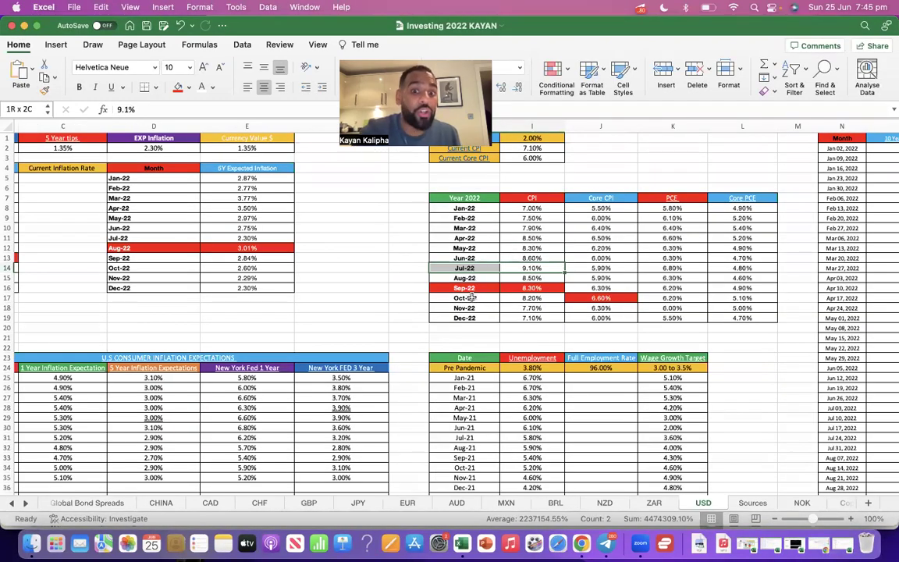
pyautogui.press('Down')
pyautogui.press('Down')
pyautogui.press('Down')
pyautogui.moveTo(519, 267); pyautogui.dragTo(519, 287)
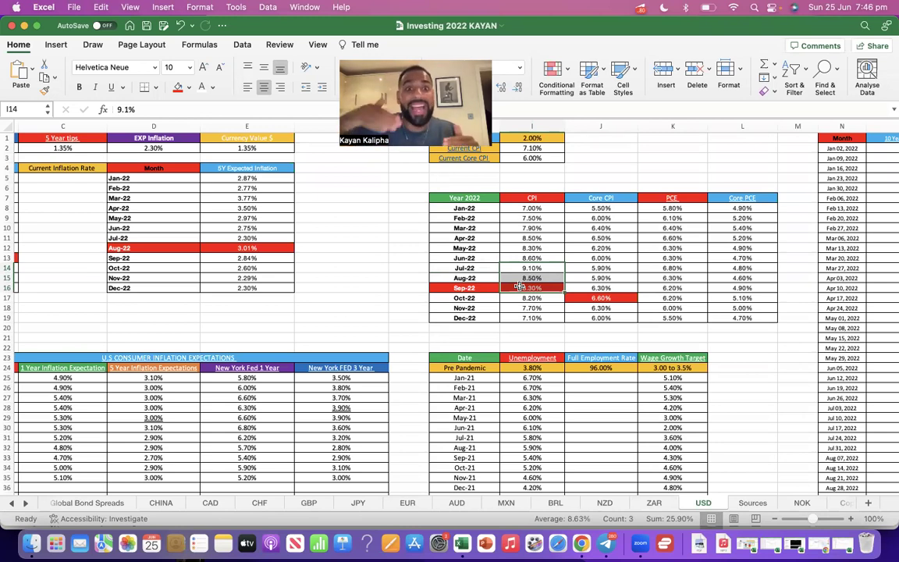
# - Switch to TradingView in Chrome and compare the US 10-year yield's fall since October 2022 with EURUSD's movement into mid-2023
pyautogui.click(584, 545)
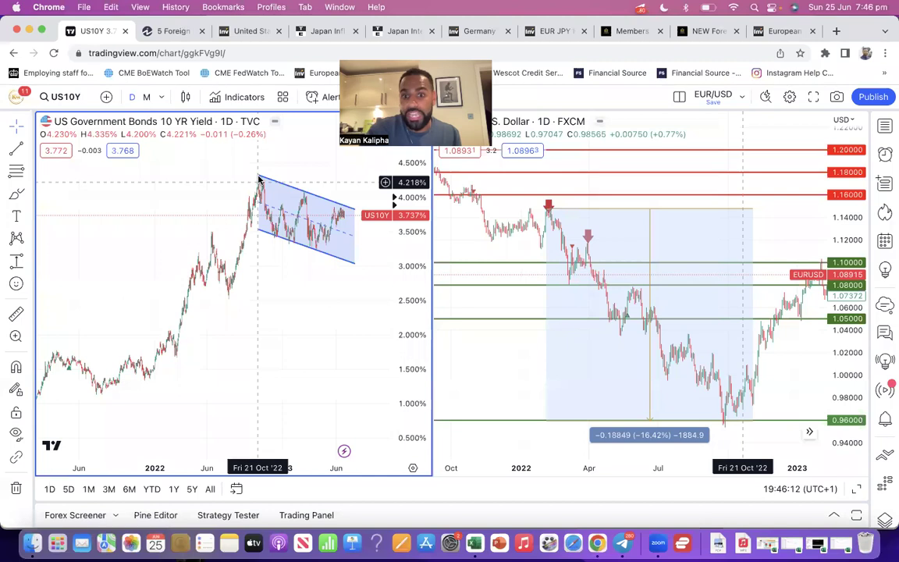
pyautogui.moveTo(592, 185); pyautogui.dragTo(410, 184)
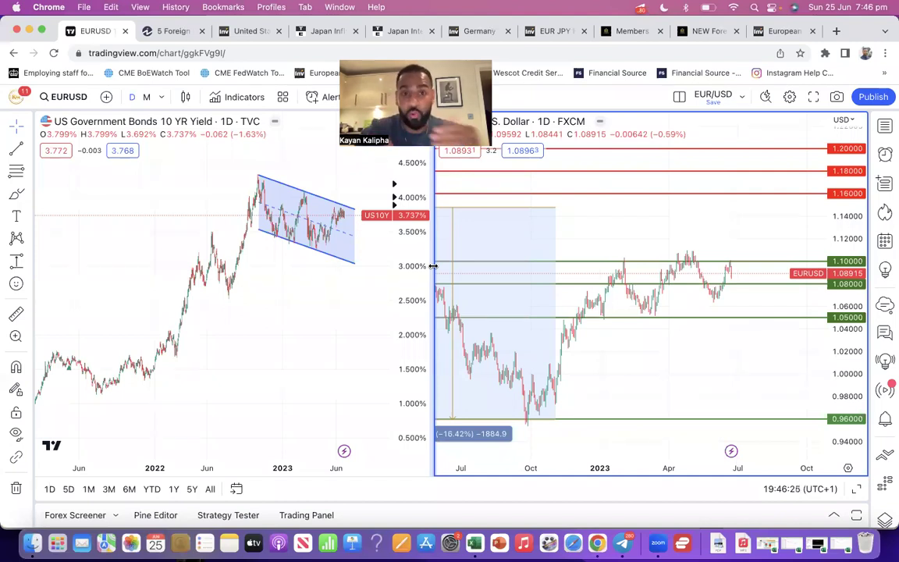
pyautogui.click(259, 181)
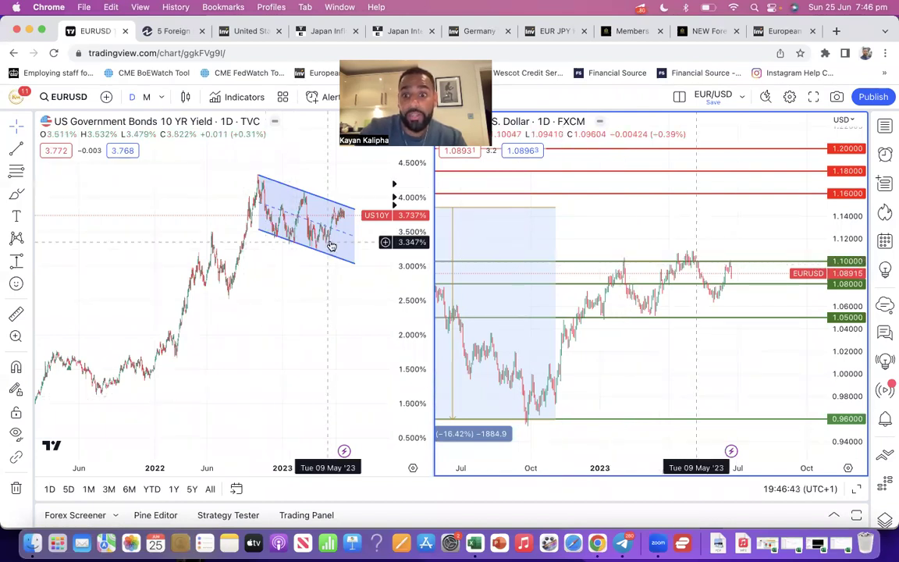
pyautogui.click(303, 195)
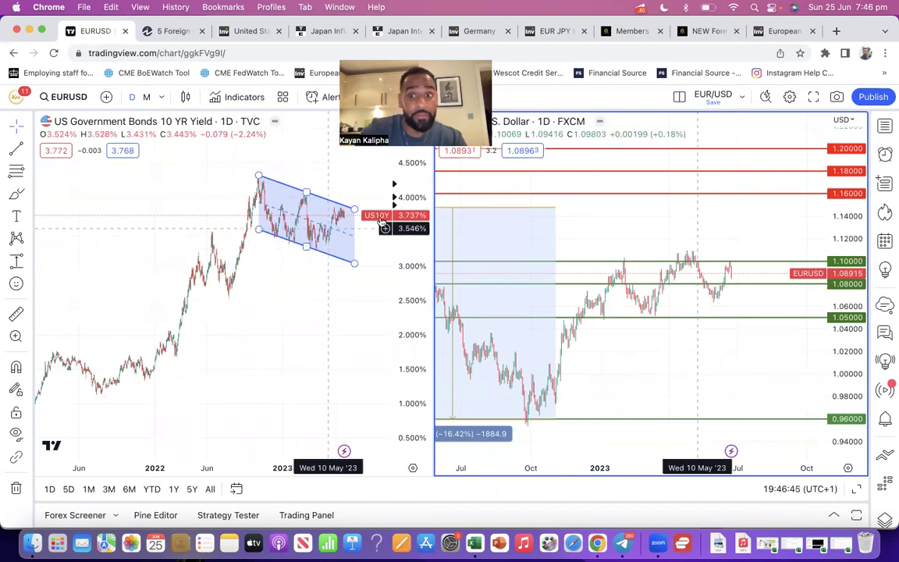
pyautogui.click(706, 238)
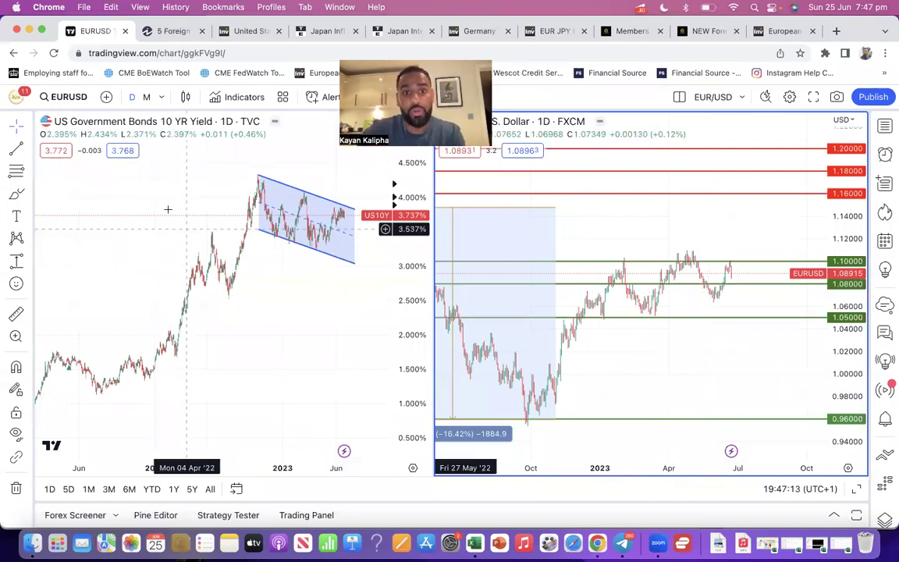
# - Change the EURUSD chart's symbol to USDJPY and frame the measured 2022 rise together with the price action to mid-2023
pyautogui.hscroll(-10, 514, 214)
pyautogui.click(70, 97)
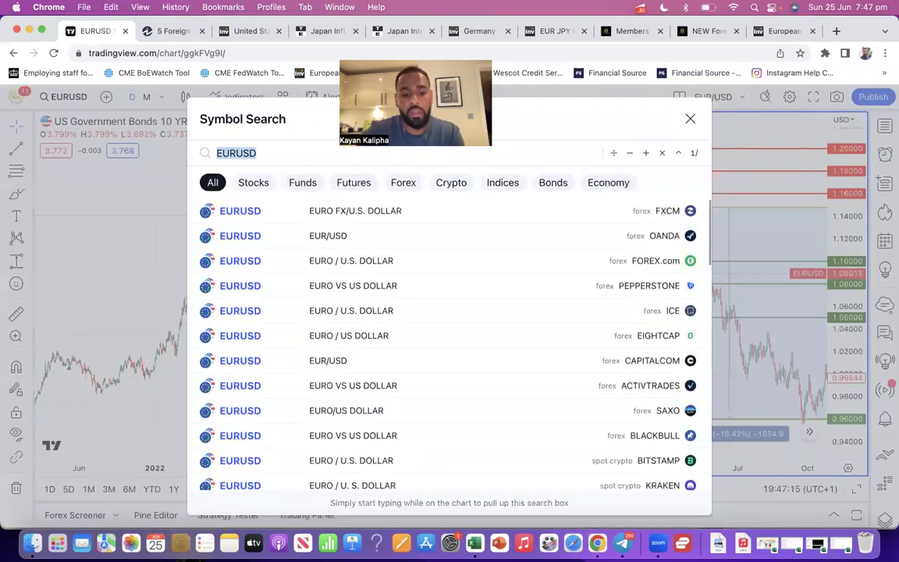
pyautogui.write('USDJPY')
pyautogui.press('Return')
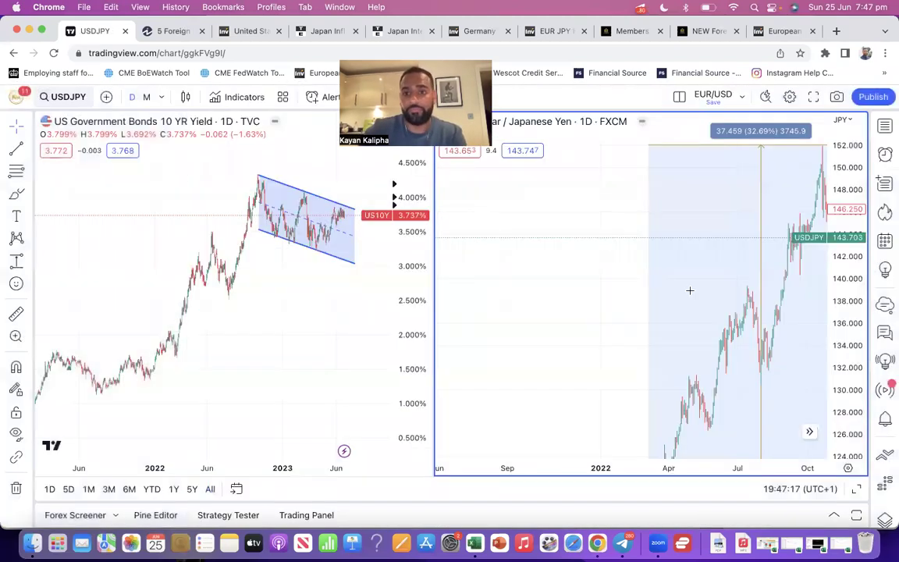
pyautogui.click(599, 433)
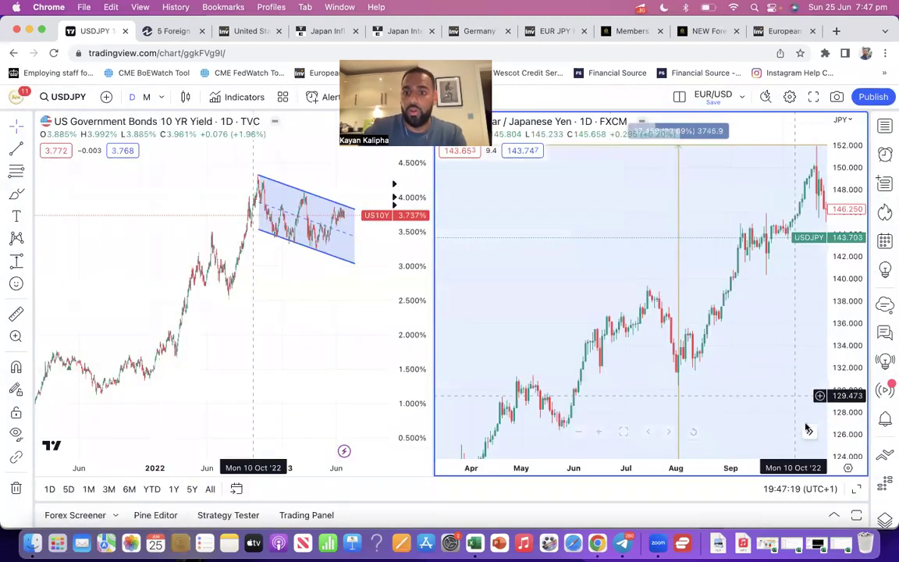
pyautogui.hscroll(3, 765, 432)
pyautogui.hscroll(5, 574, 433)
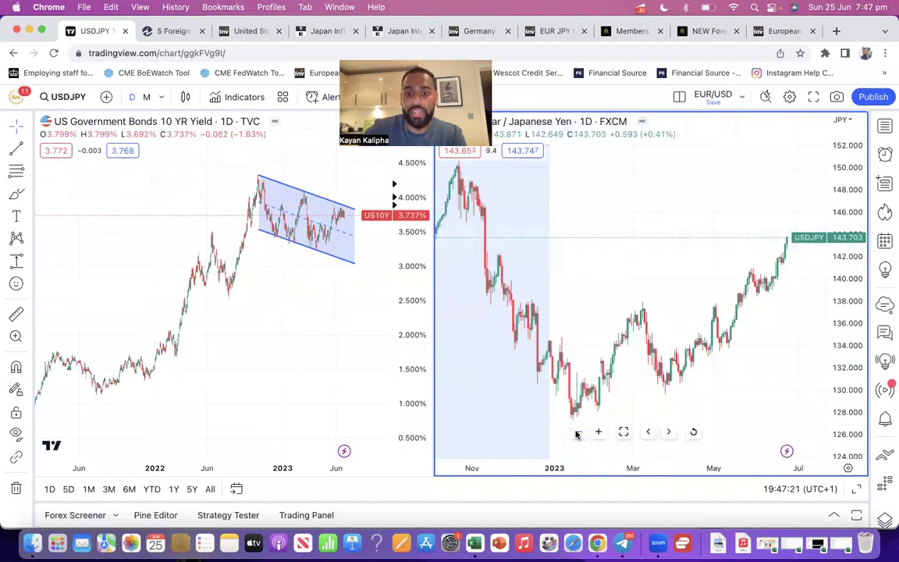
pyautogui.click(576, 435)
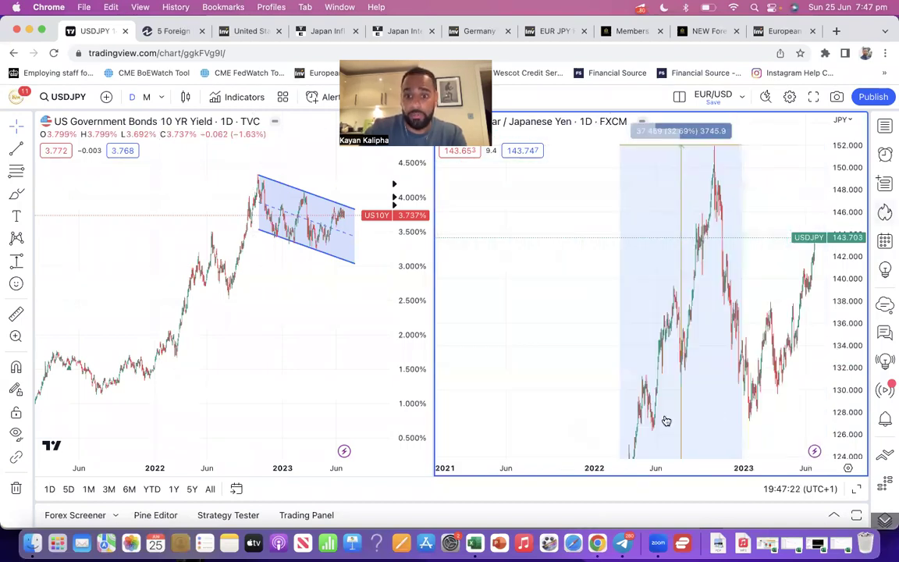
pyautogui.click(600, 432)
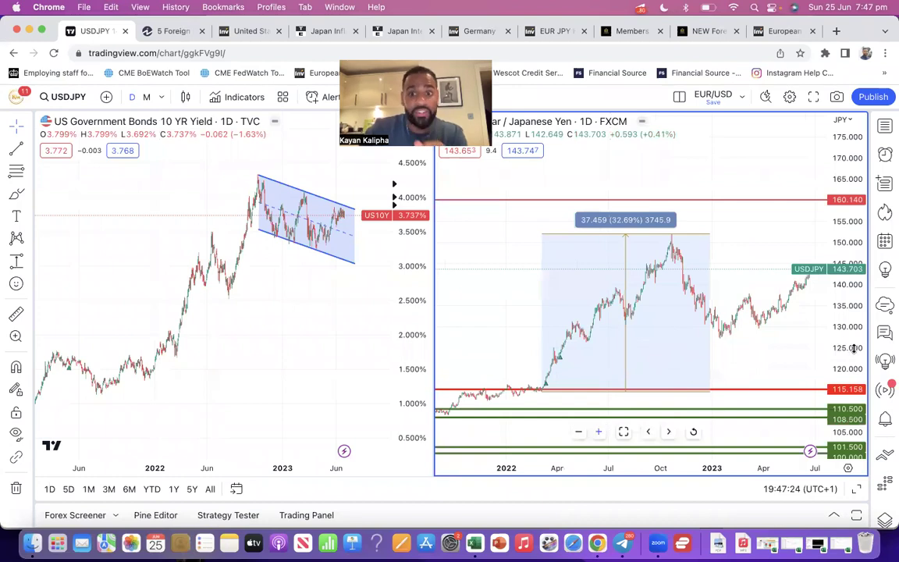
pyautogui.scroll(1, 769, 313)
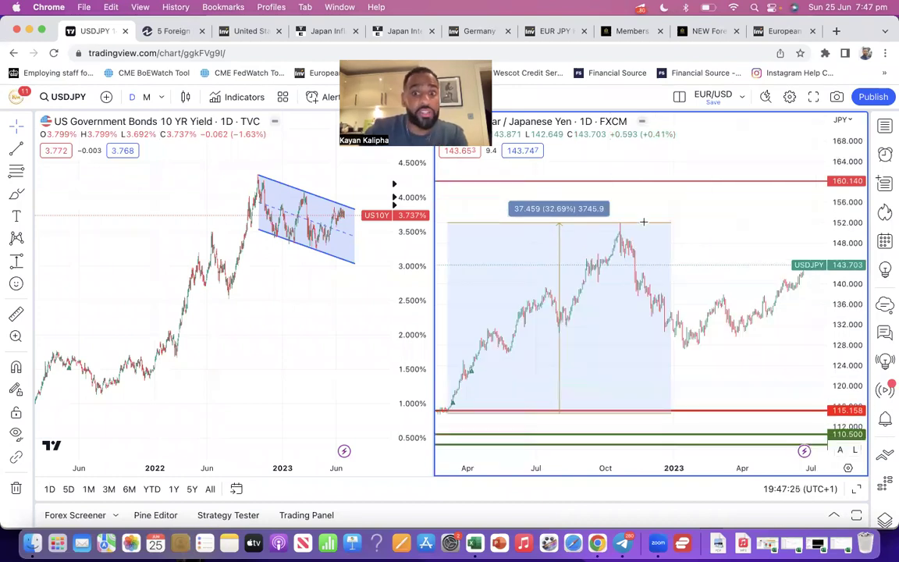
pyautogui.click(257, 177)
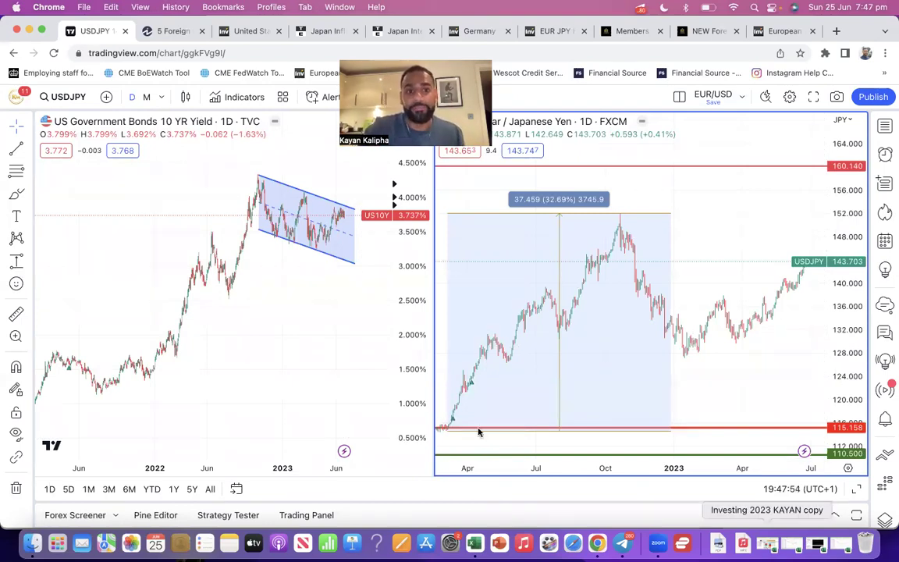
# - Open the 2023 investing workbook copy and set the quote currency's deposit and lending rates to -0.1% on the Carry Trade Rollover sheet
pyautogui.click(768, 550)
pyautogui.scroll(5, 168, 471)
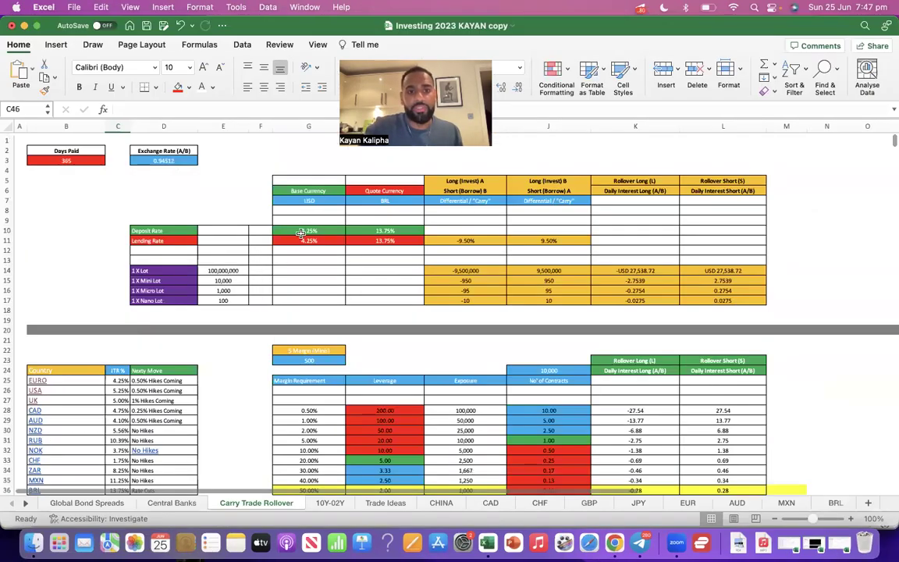
pyautogui.scroll(-1, 304, 197)
pyautogui.click(384, 221)
pyautogui.write('JPY')
pyautogui.press('BackSpace')
pyautogui.press('BackSpace')
pyautogui.press('BackSpace')
pyautogui.write('-0.1')
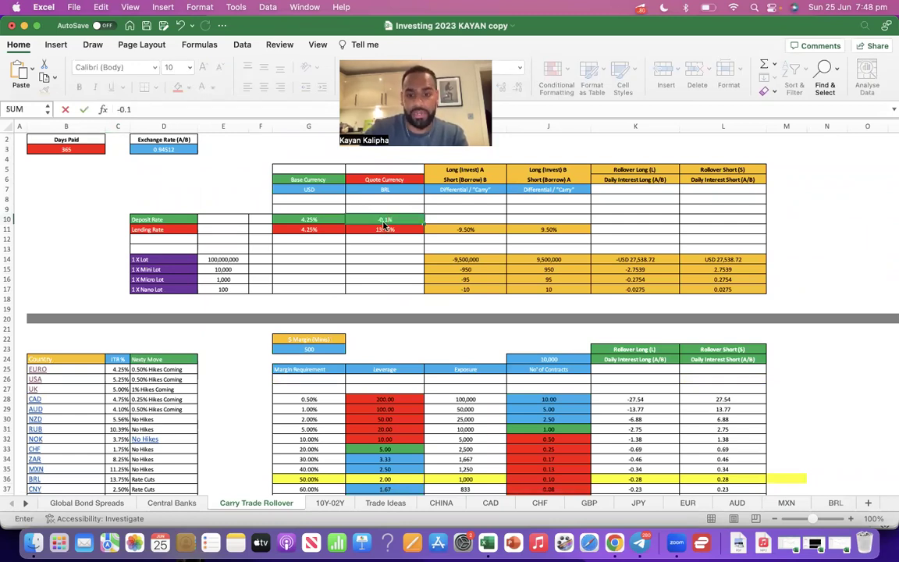
pyautogui.press('Return')
pyautogui.write('-0.1')
# - Change the quote currency to JPY in the carry trade table and save the workbook
pyautogui.click(402, 188)
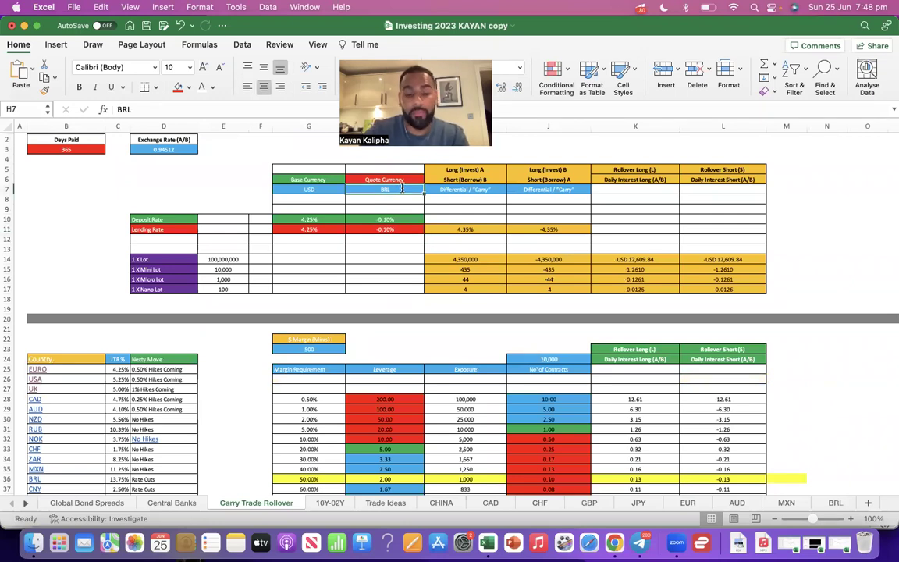
pyautogui.write('JPY')
pyautogui.press('Return')
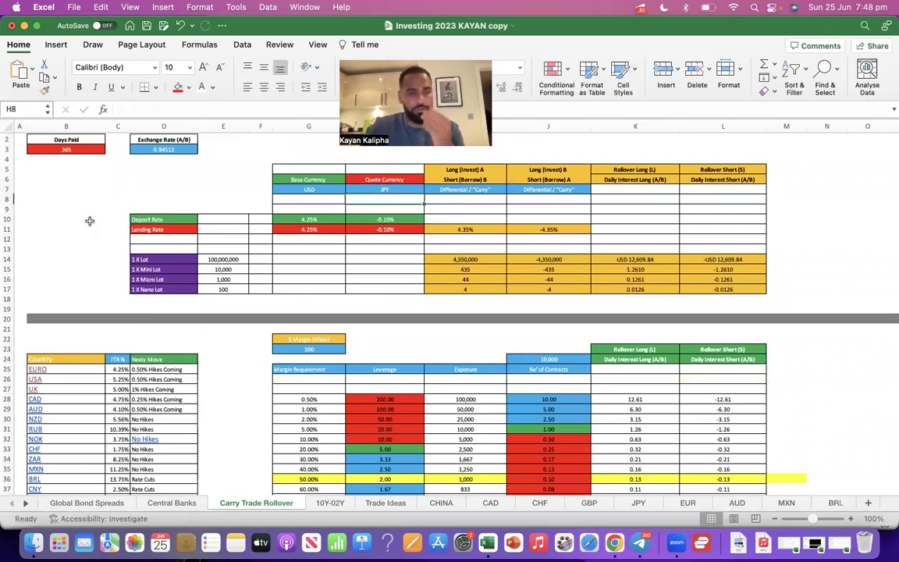
pyautogui.click(70, 208)
pyautogui.click(73, 7)
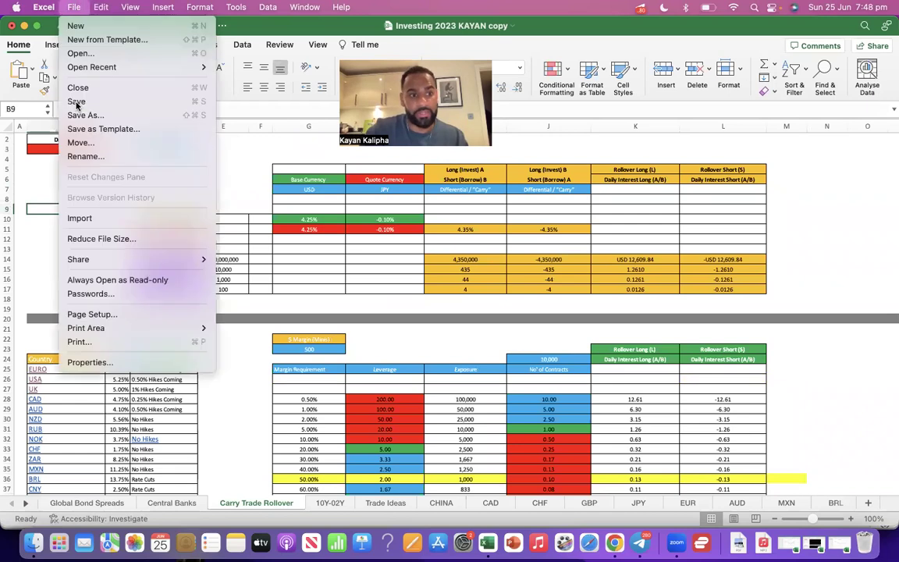
pyautogui.press('Escape')
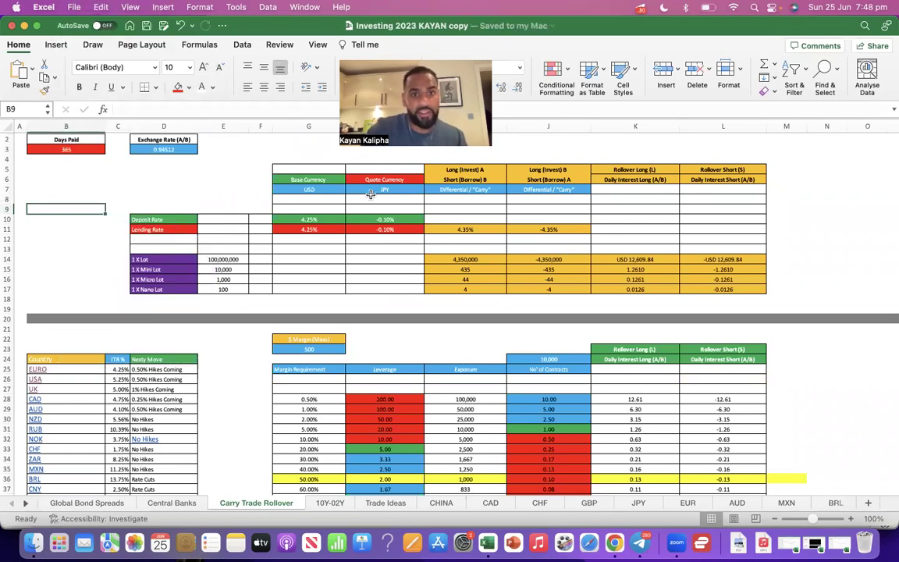
# - Set the USD deposit and lending rates to 5.25% in the carry trade table and select the JPY lending rate
pyautogui.click(332, 221)
pyautogui.write('5.25')
pyautogui.press('Return')
pyautogui.write('5.25')
pyautogui.press('Return')
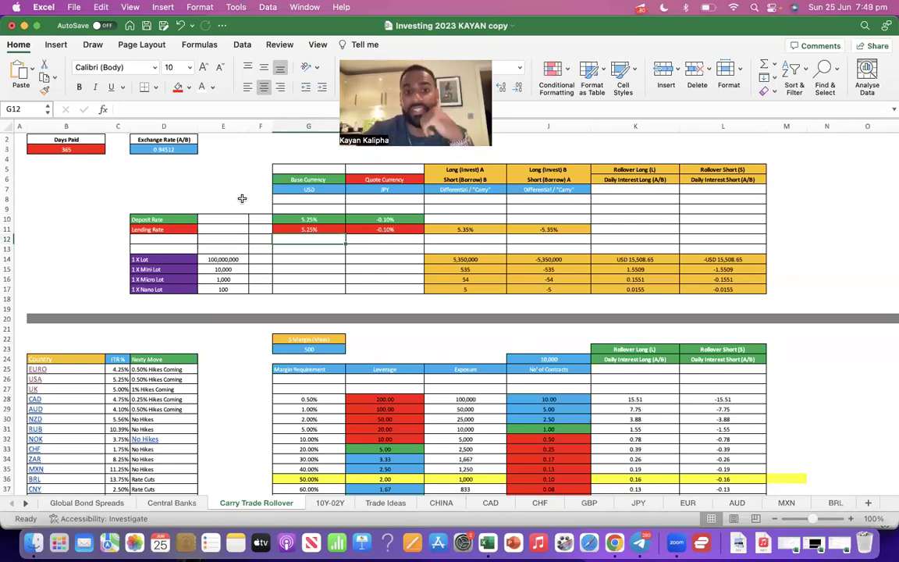
pyautogui.click(385, 231)
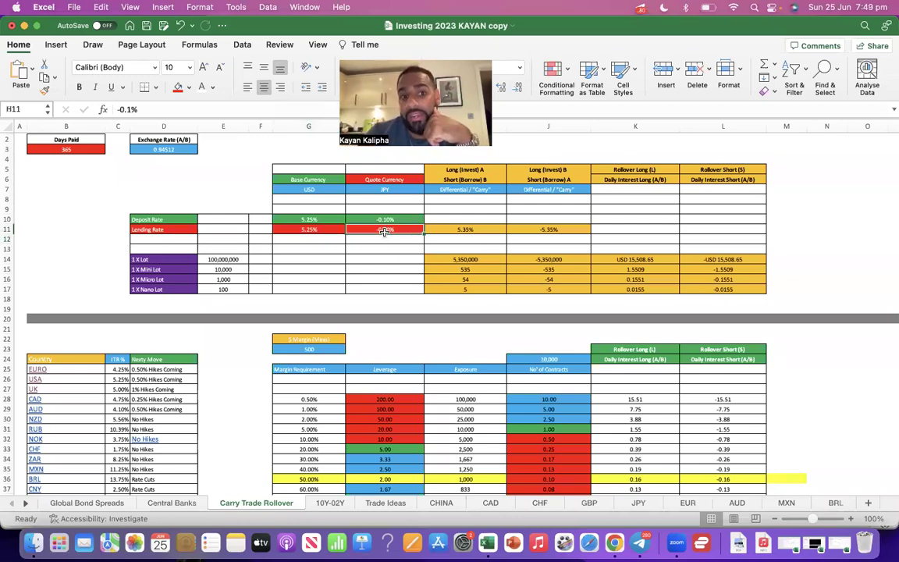
# - Examine the carry trade table's USD deposit rate, JPY lending rate, long differential, 1 X Lot size, and long annual and daily interest
pyautogui.click(306, 221)
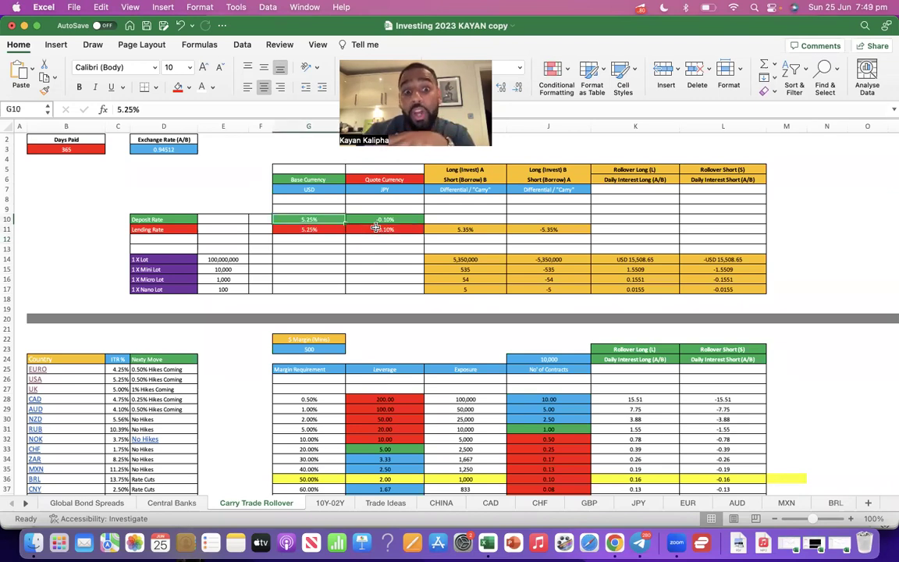
pyautogui.click(377, 228)
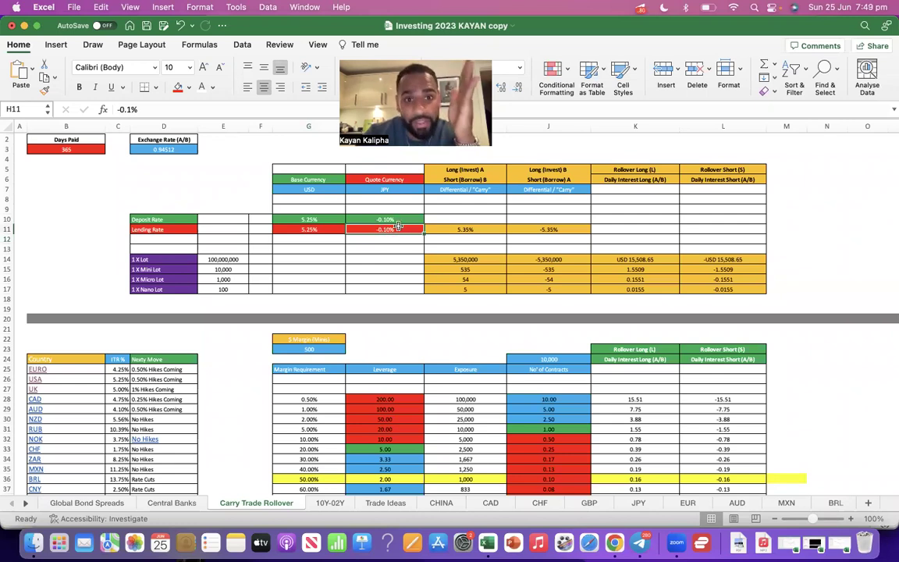
pyautogui.click(316, 220)
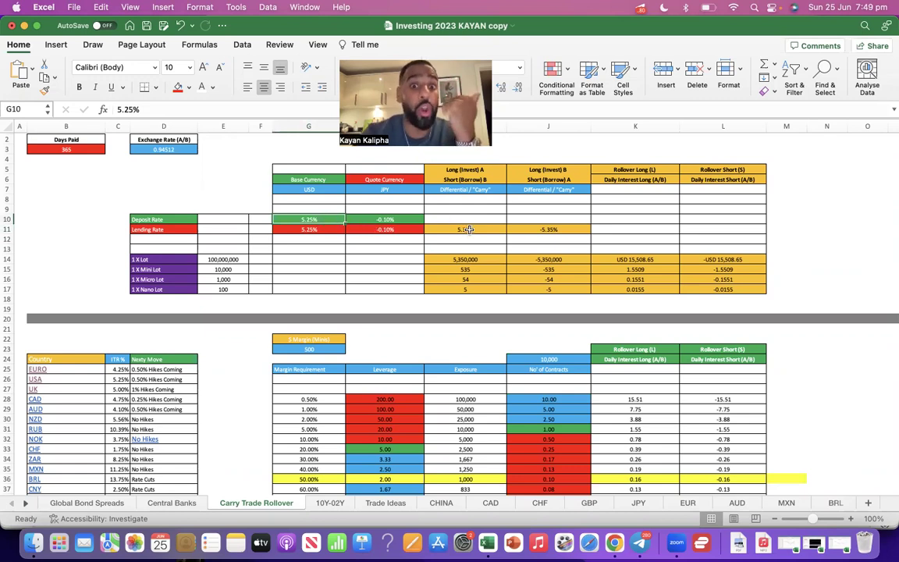
pyautogui.click(470, 230)
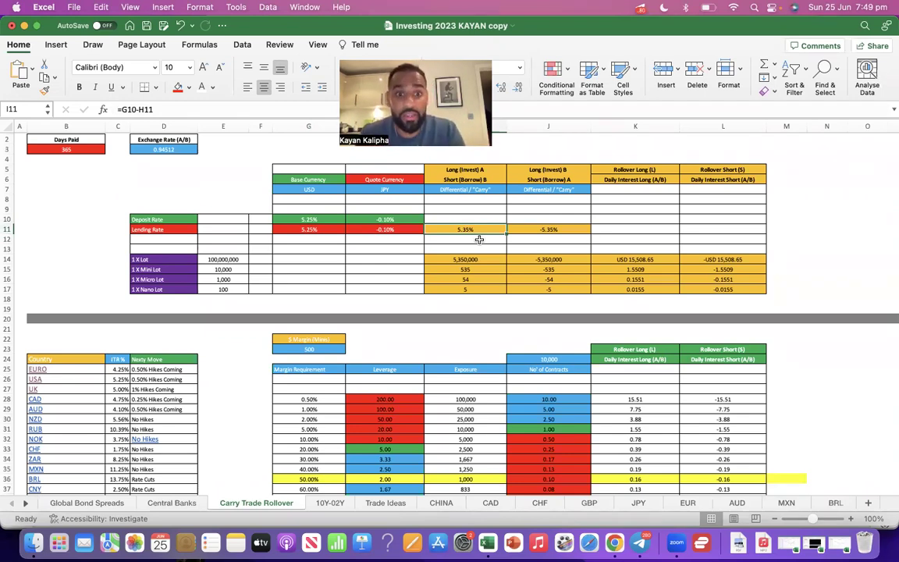
pyautogui.click(223, 262)
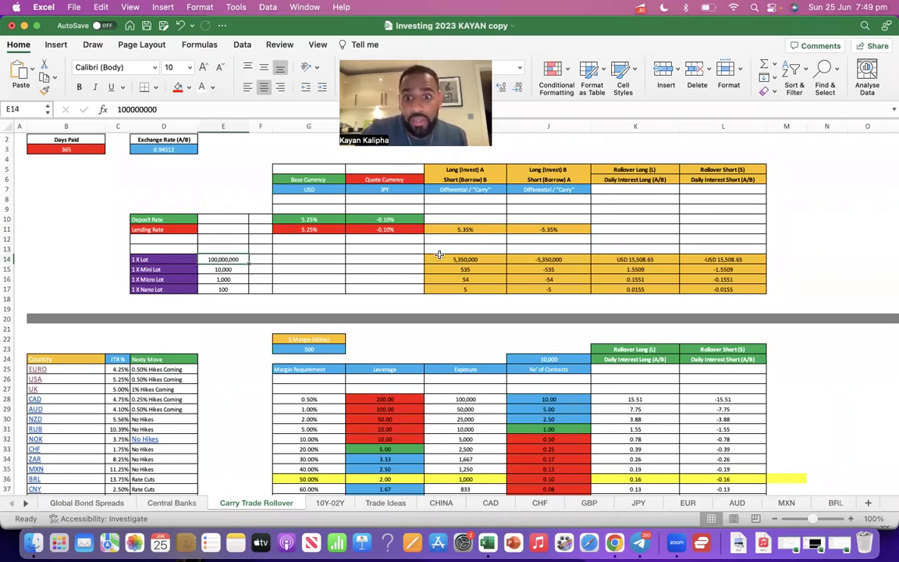
pyautogui.click(477, 259)
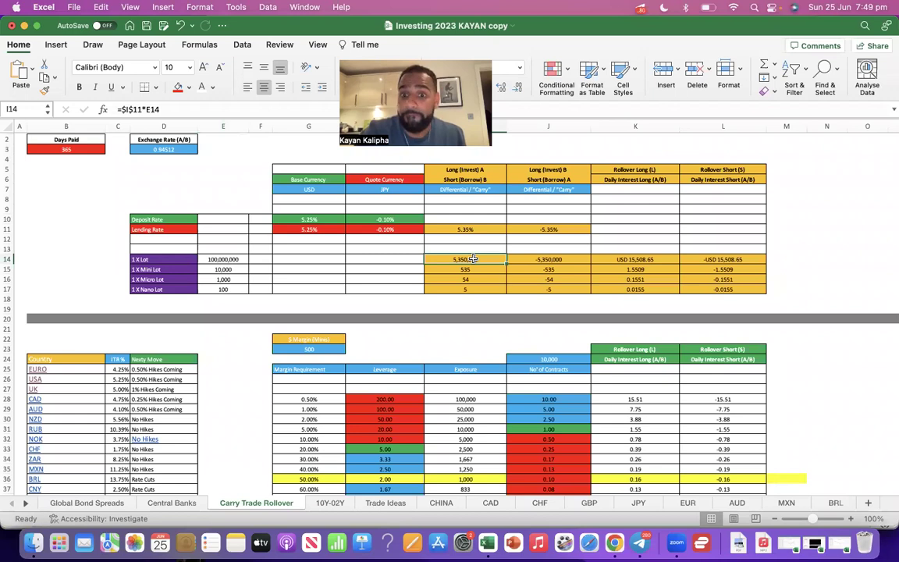
pyautogui.click(634, 259)
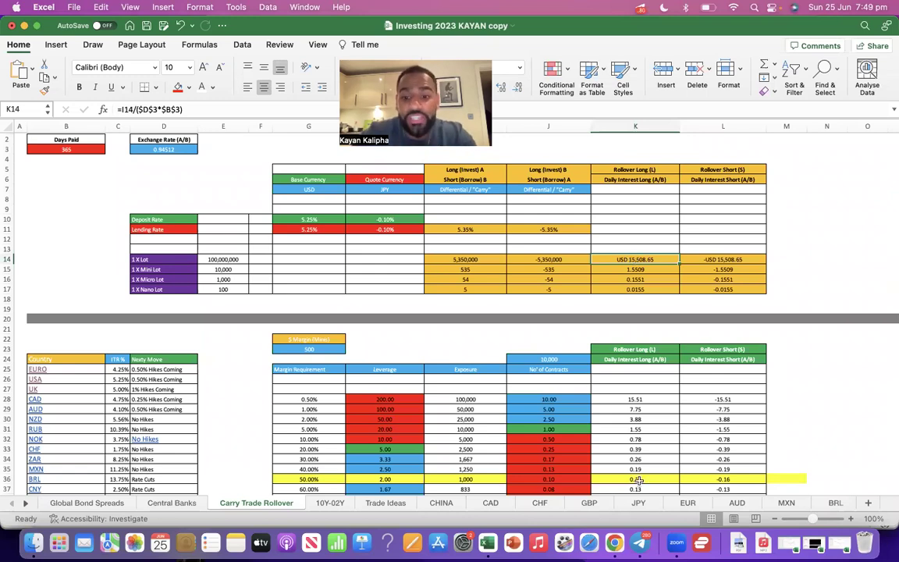
# - Check the yield and USDJPY charts, then review the JPY lending rate and 1 X Lot long rollover in the carry trade workbook
pyautogui.press('super+Tab')
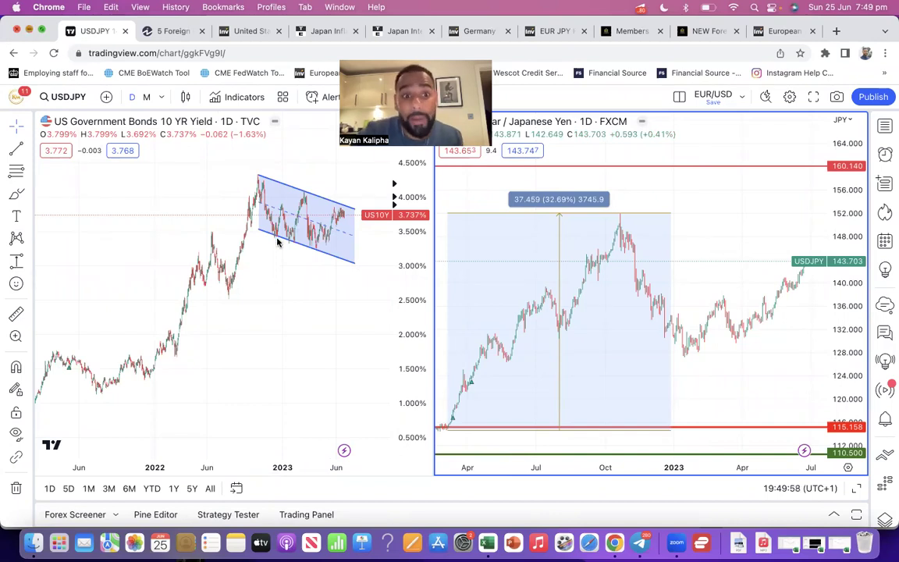
pyautogui.press('super+Tab')
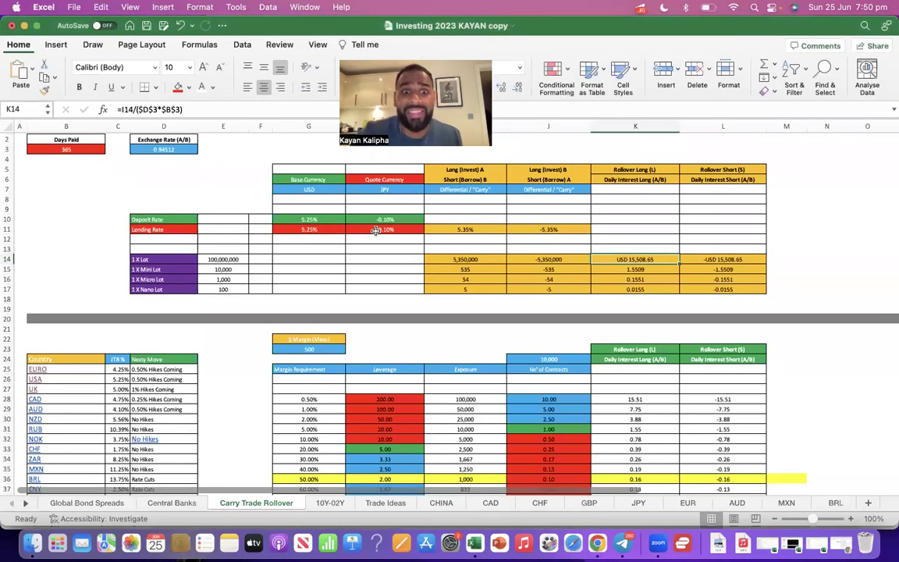
pyautogui.click(380, 230)
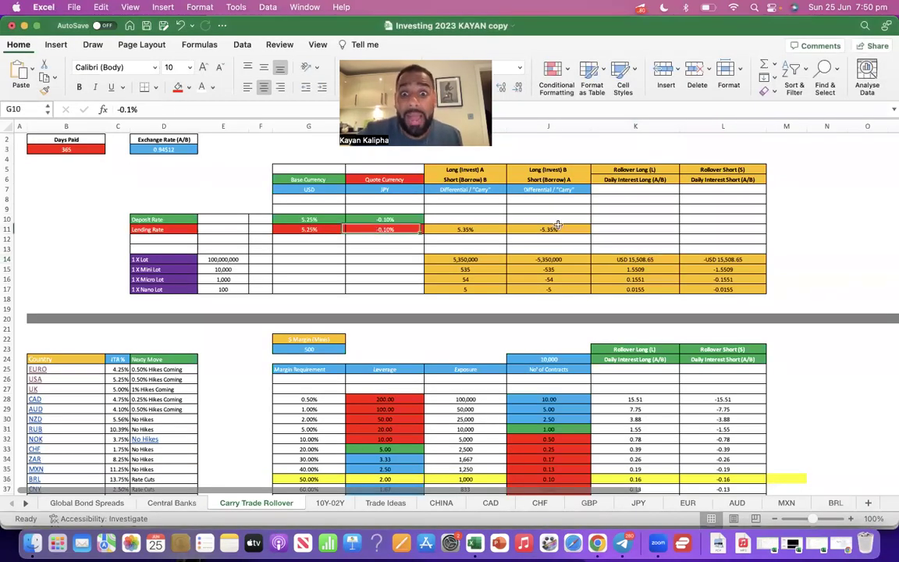
pyautogui.click(639, 260)
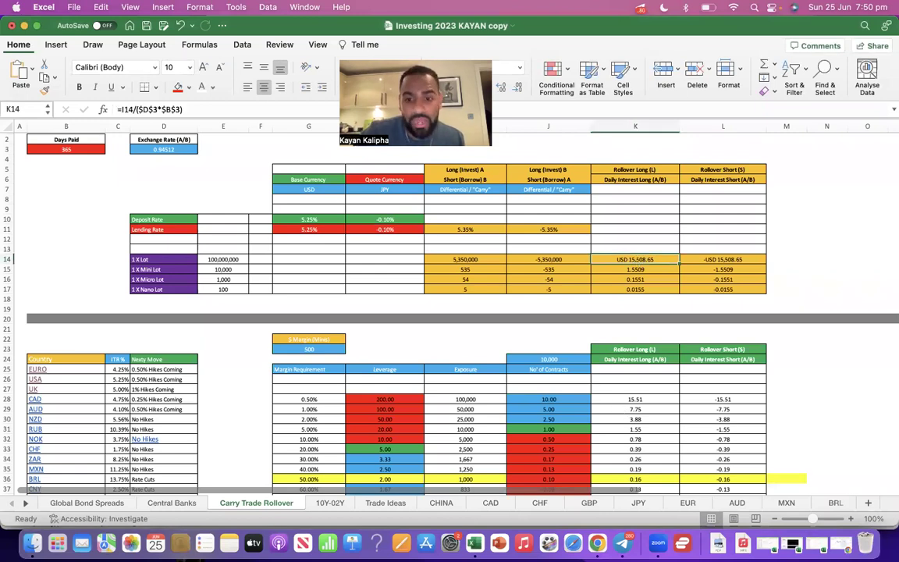
# - Switch to Chrome to examine USDJPY's measured 2022 rise beside the US 10-year yield, and return to the carry trade workbook
pyautogui.click(597, 542)
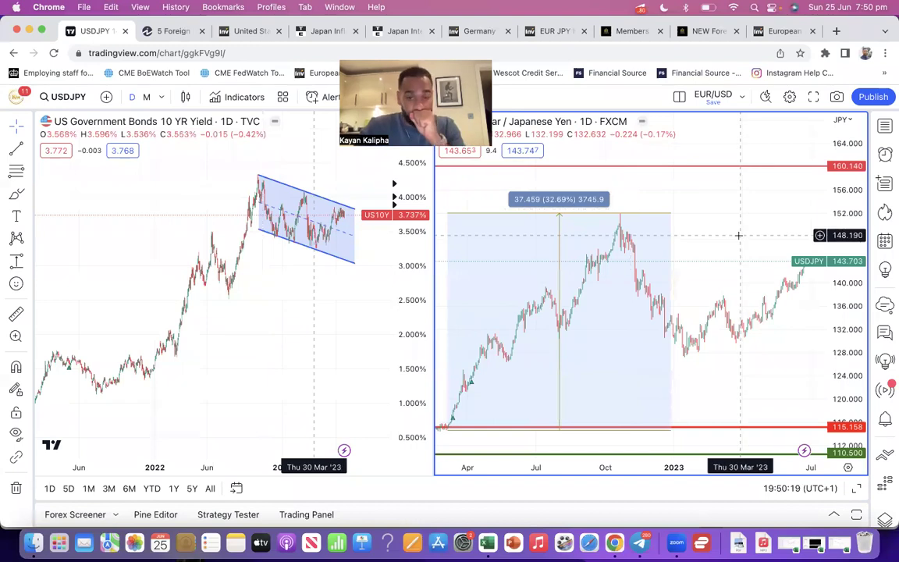
pyautogui.moveTo(739, 235); pyautogui.dragTo(706, 235)
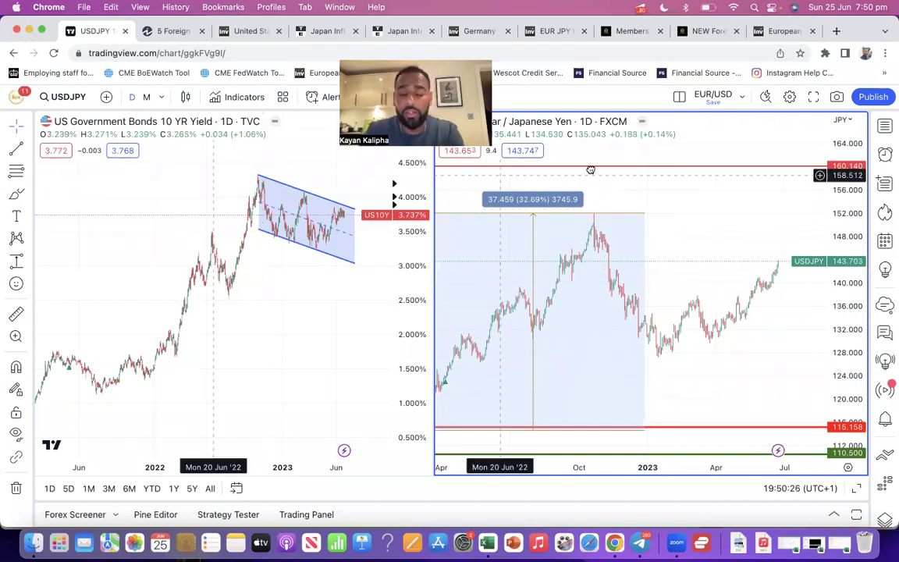
pyautogui.moveTo(591, 169); pyautogui.dragTo(591, 168)
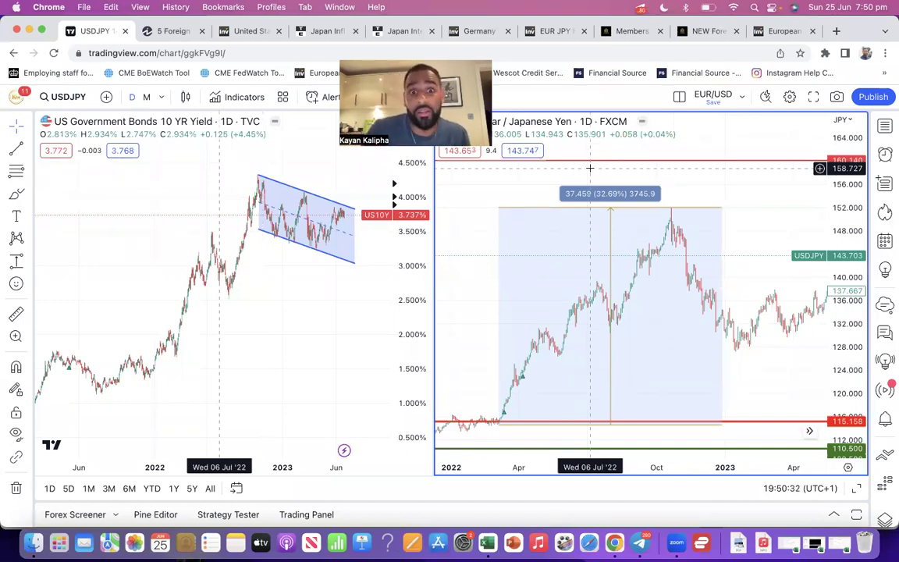
pyautogui.click(31, 30)
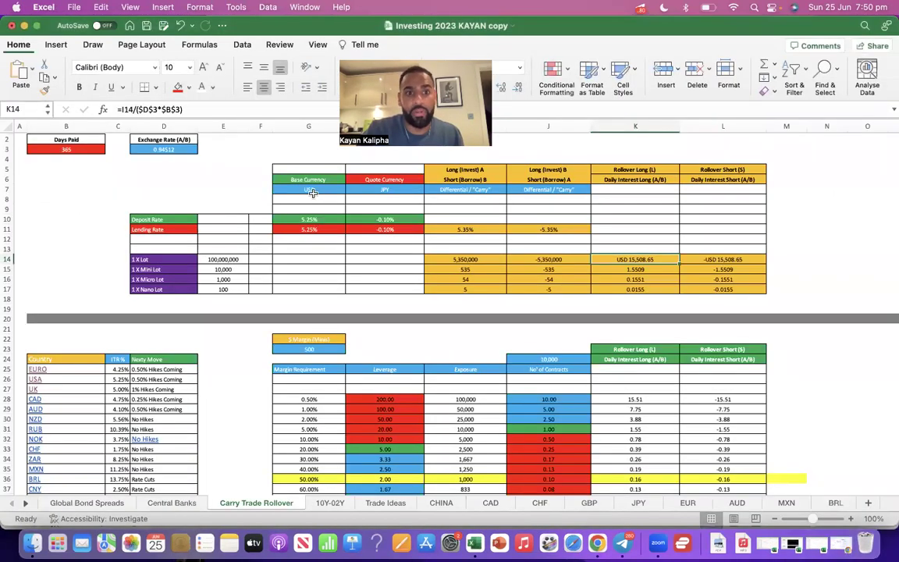
# - Set the base currency to GBP and the quote currency to USD in the carry trade table
pyautogui.click(312, 193)
pyautogui.write('GBP')
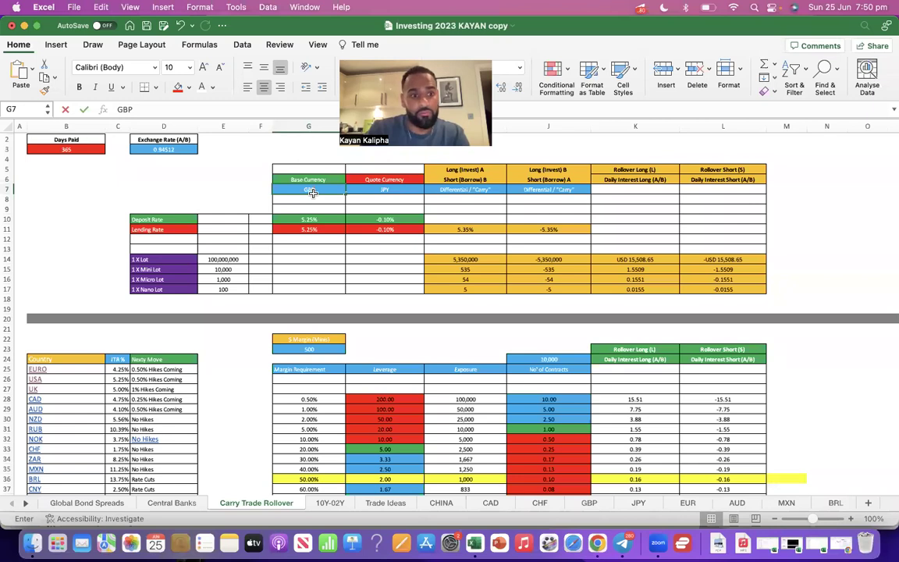
pyautogui.press('Tab')
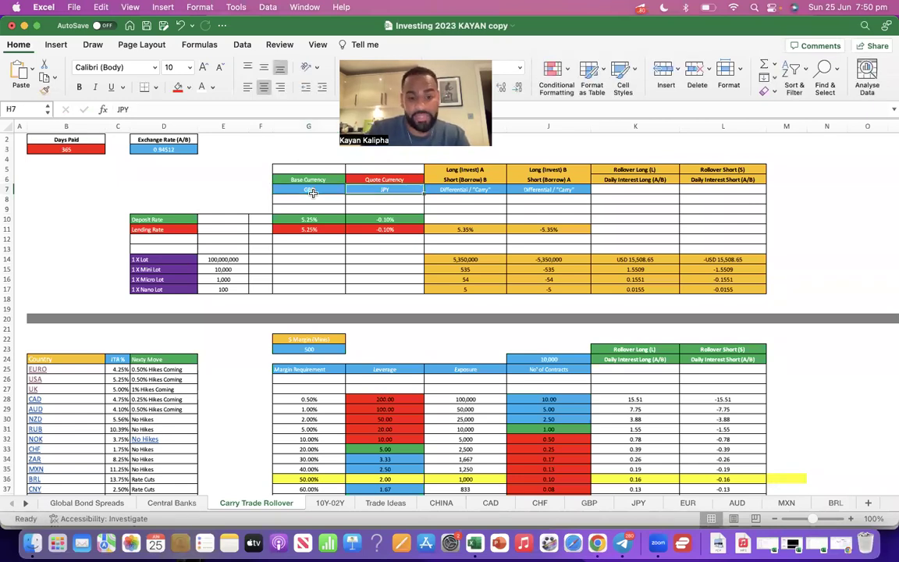
pyautogui.write('USD')
pyautogui.press('Return')
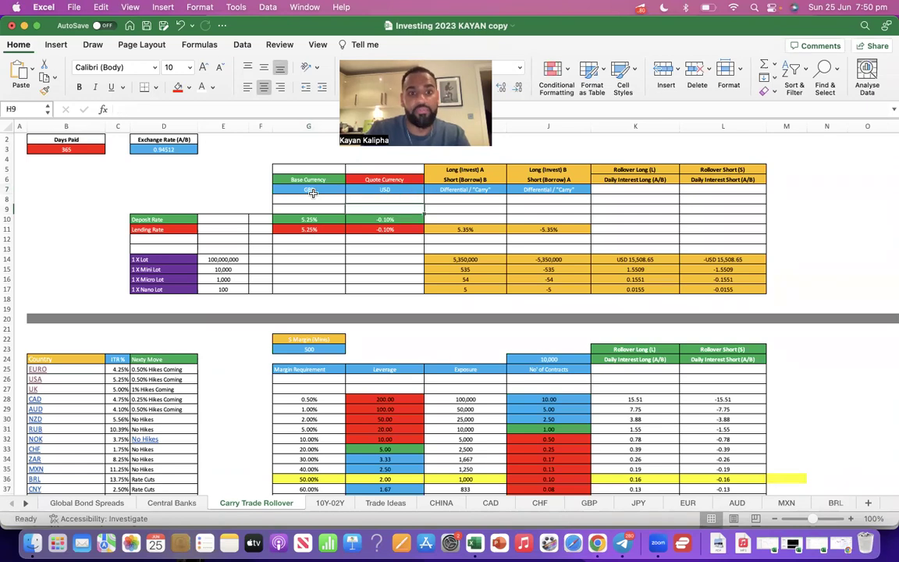
# - Set the quote currency's deposit and lending rates to 5%
pyautogui.press('Down')
pyautogui.write('5%')
pyautogui.press('Return')
pyautogui.write('5%')
# - Set the GBP deposit and lending rates to 5% in the carry trade table
pyautogui.click(312, 216)
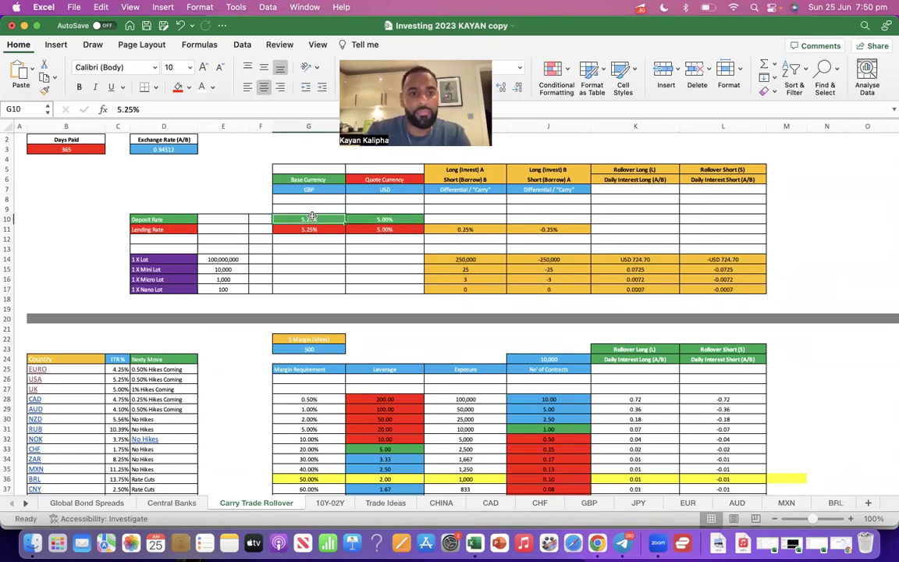
pyautogui.write('5%')
pyautogui.press('Return')
pyautogui.write('5%')
pyautogui.press('Return')
# - Set the USD quote currency's deposit and lending rates to 5.25%
pyautogui.click(380, 218)
pyautogui.write('5.2%5')
pyautogui.press('Return')
pyautogui.write('5%')
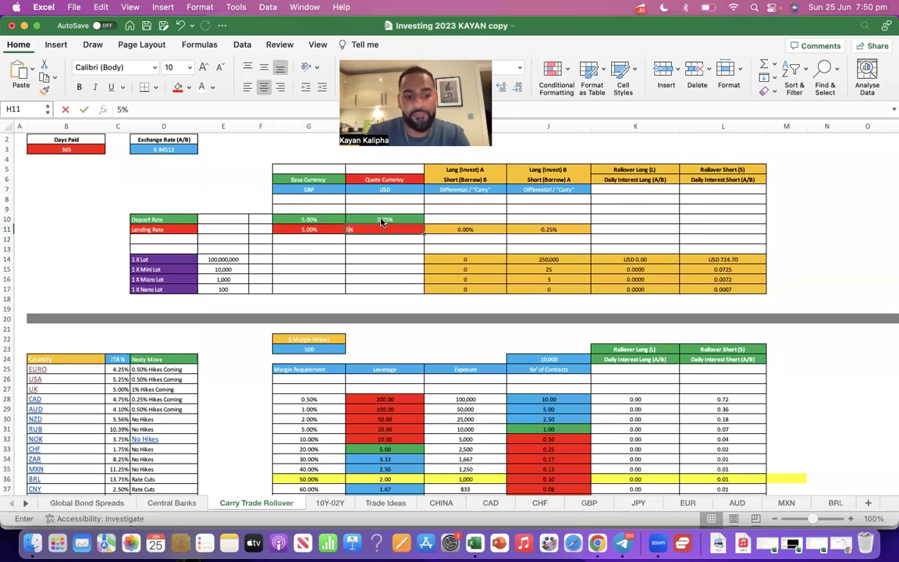
pyautogui.write('.25')
pyautogui.press('Return')
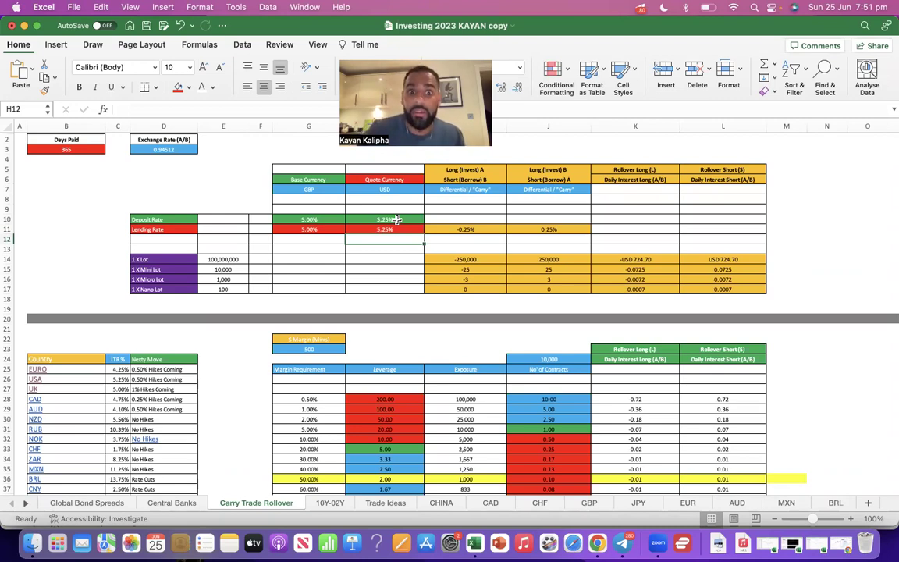
# - Set the quote currency's deposit and lending rates to -0.1% and change the quote currency to JPY
pyautogui.click(388, 218)
pyautogui.write('0')
pyautogui.write('.1')
pyautogui.press('Return')
pyautogui.write('-0.1')
pyautogui.press('Return')
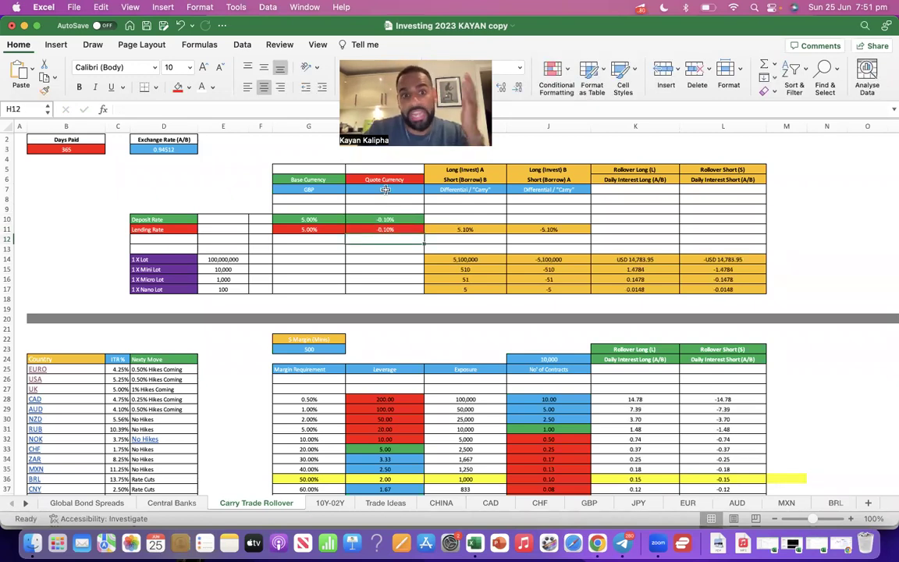
pyautogui.click(385, 189)
pyautogui.write('JPY')
pyautogui.press('Return')
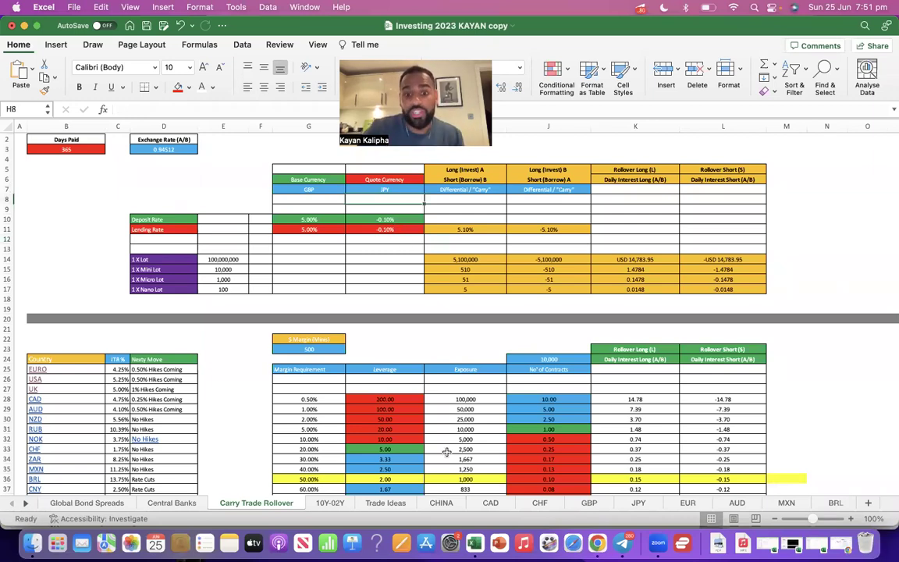
# - Switch to Telegram, review the list of trade results in Saved Messages, and put the Telegram window away
pyautogui.press('super+Tab')
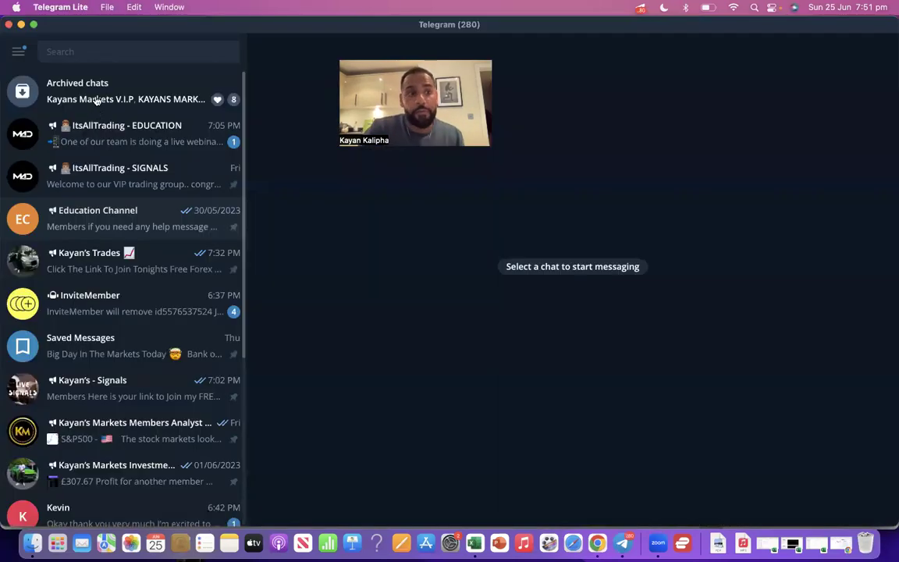
pyautogui.click(92, 346)
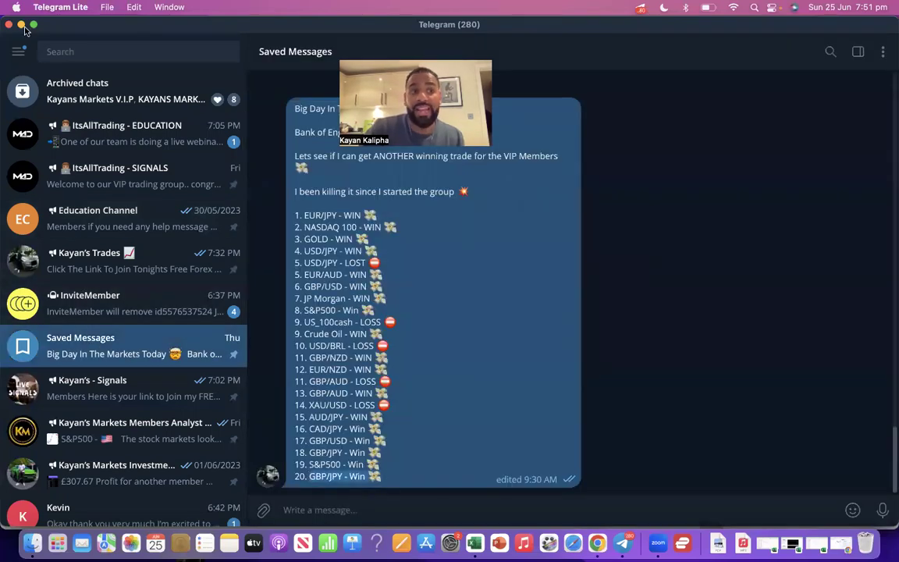
pyautogui.doubleClick(105, 24)
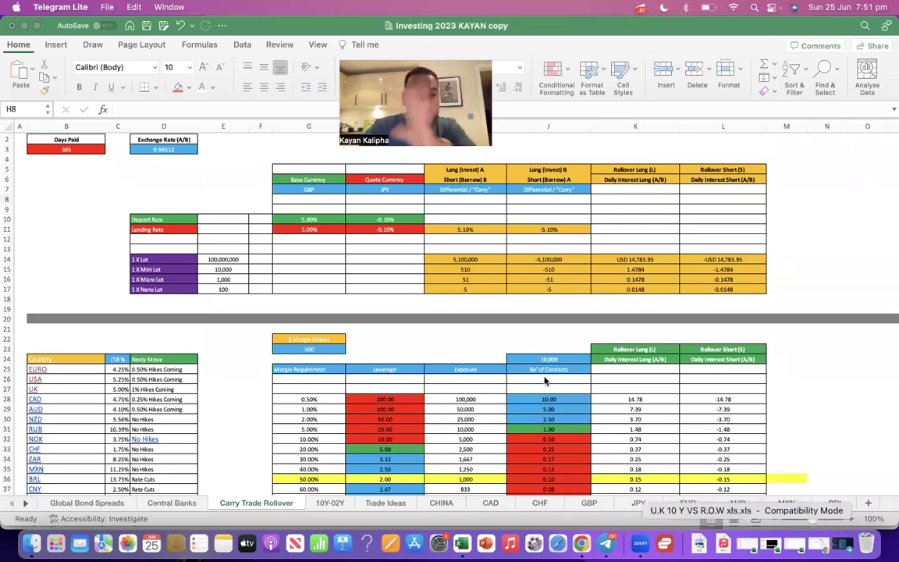
# - Minimize the 2023 investing workbook copy, then save and close the 2022 investing workbook
pyautogui.click(24, 26)
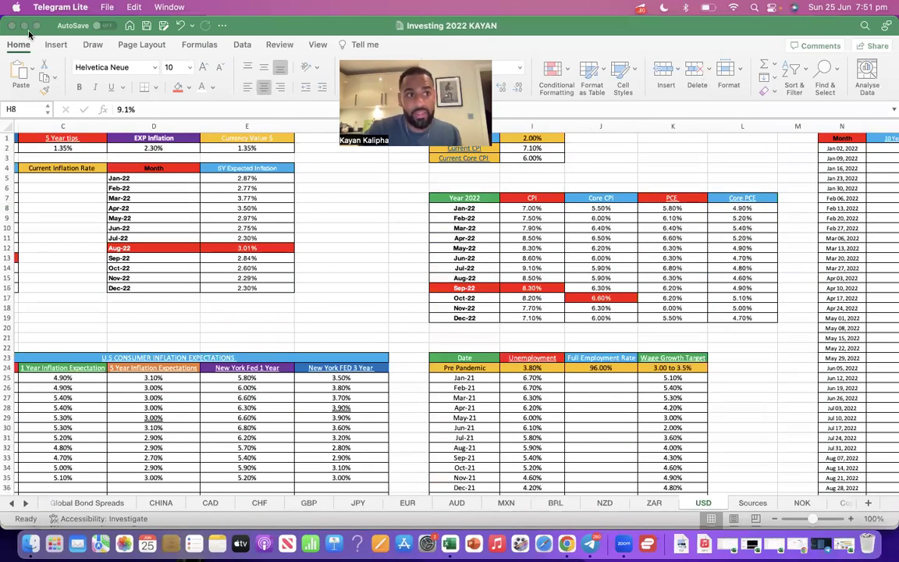
pyautogui.click(74, 7)
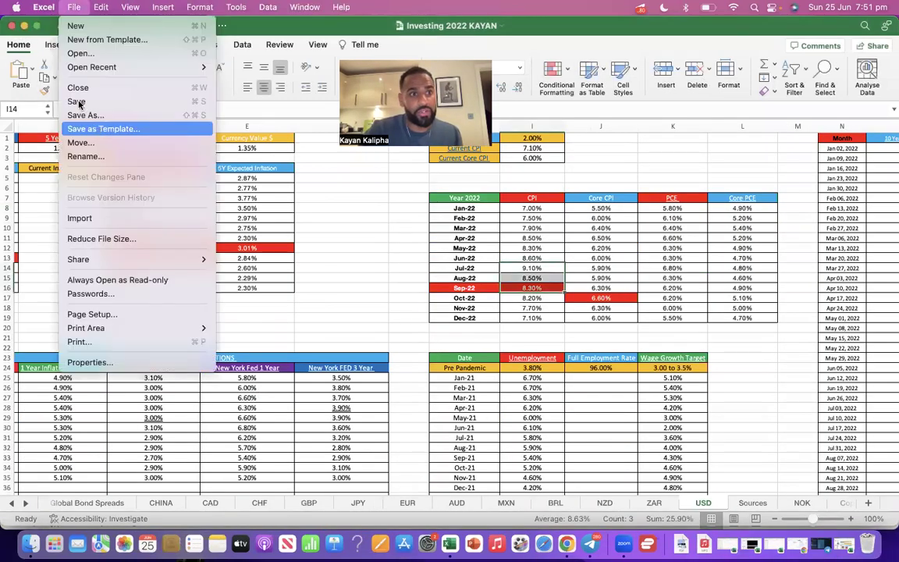
pyautogui.click(77, 102)
pyautogui.click(11, 28)
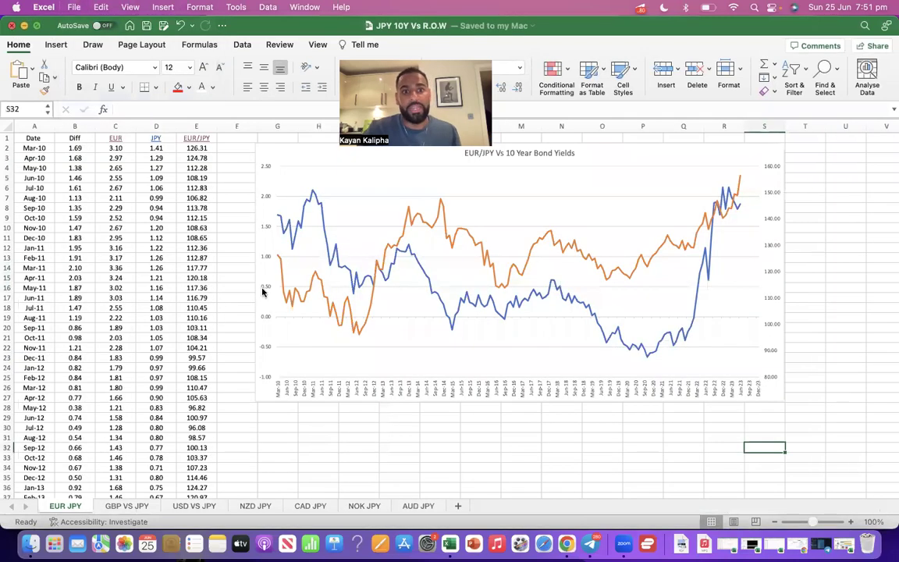
# - Minimize the JPY 10Y Vs R.O.W workbook and restore the U.K 10 Y VS R.O.W workbook to view the GBP/USD yield differential
pyautogui.click(24, 27)
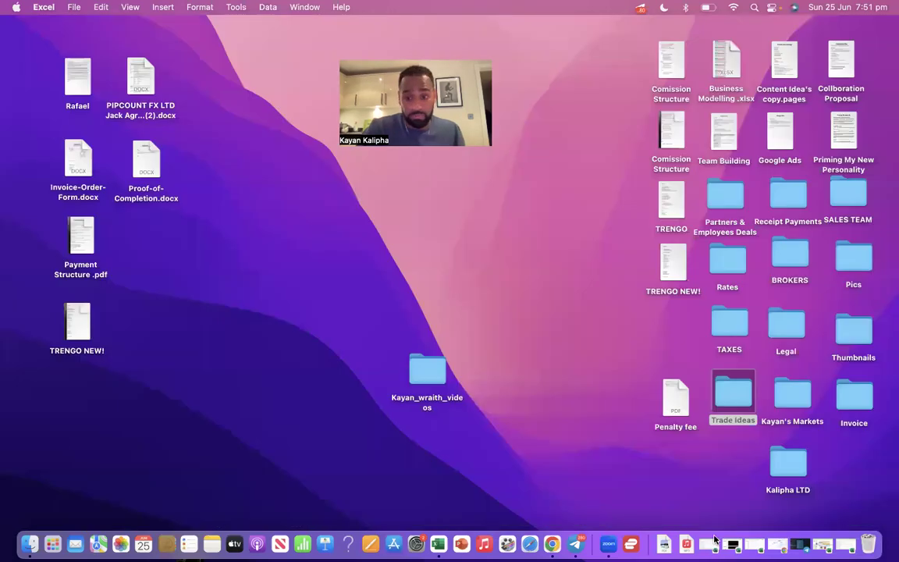
pyautogui.click(713, 546)
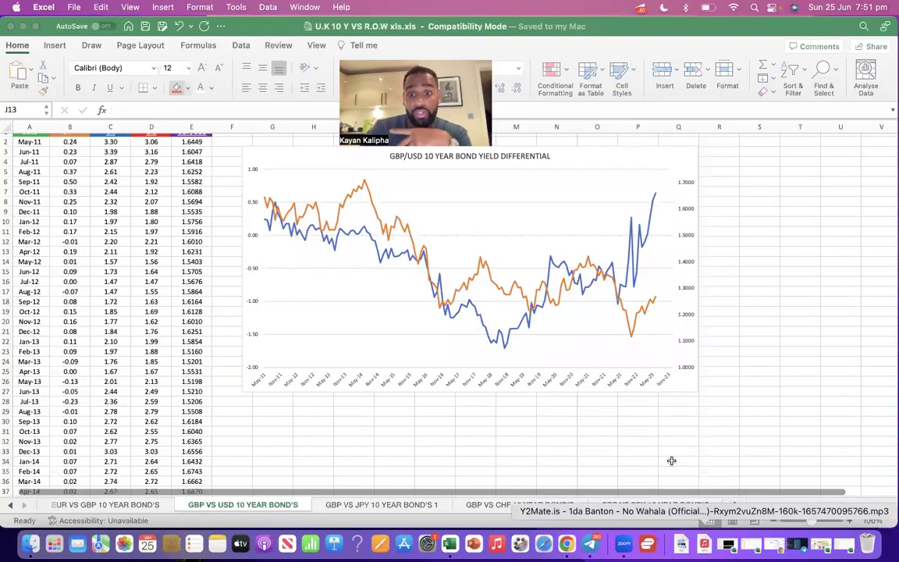
# - Switch to Chrome and close the Japan inflation, Japan interest rate and Germany 10-year bond yield tabs
pyautogui.click(567, 551)
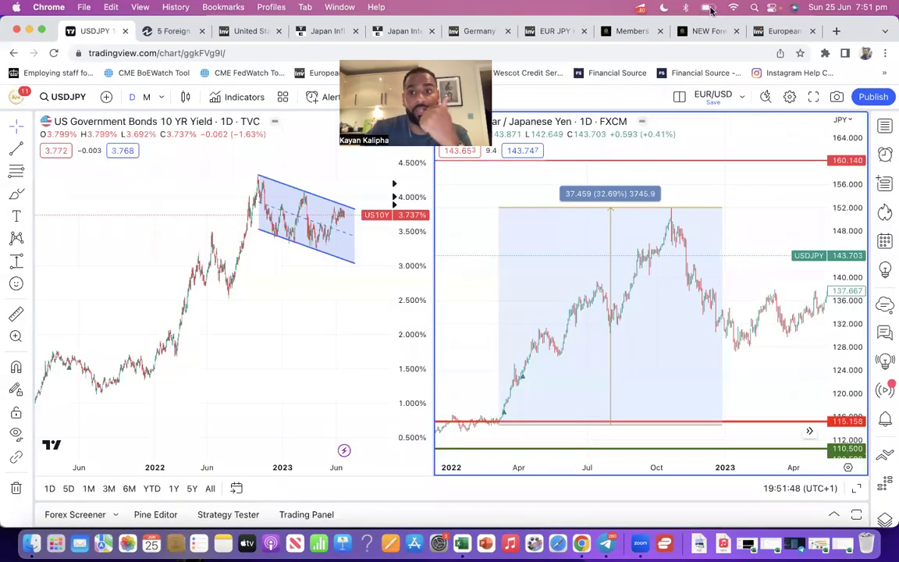
pyautogui.click(322, 31)
pyautogui.click(352, 32)
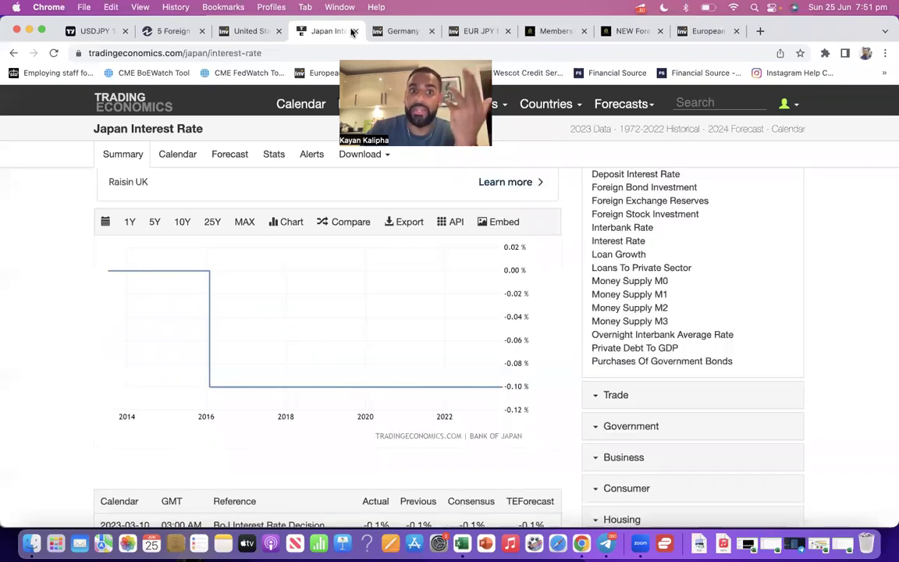
pyautogui.click(353, 31)
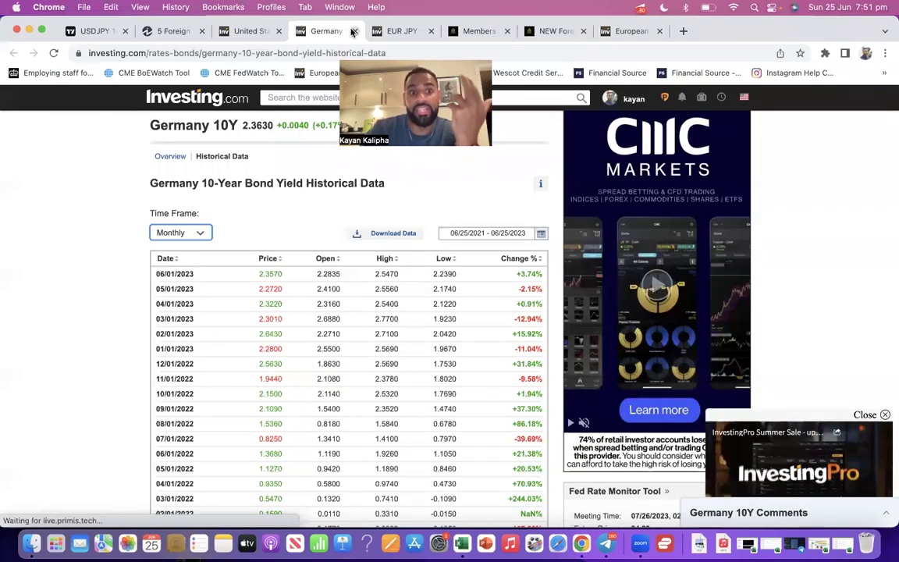
pyautogui.click(355, 31)
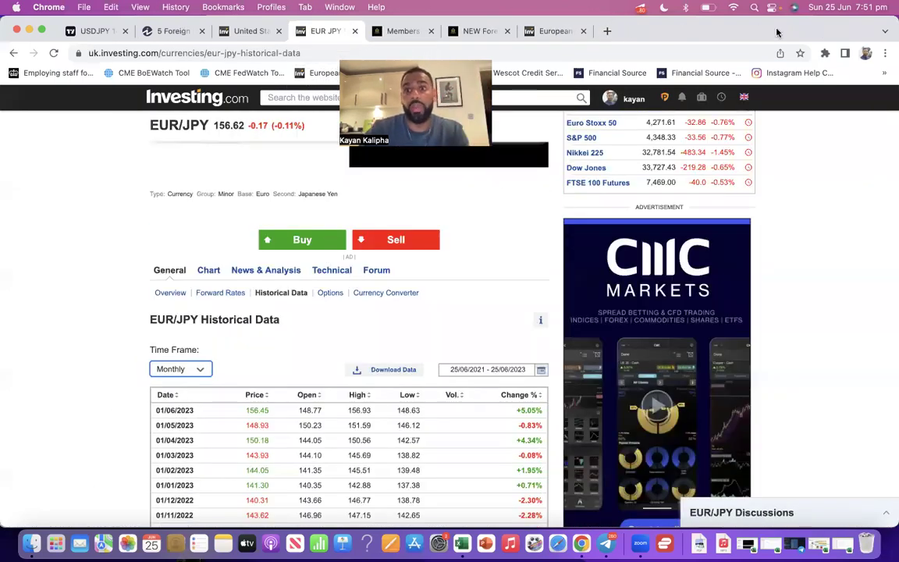
# - Open the Investing.com economic calendar in a new browser tab and list this week's events
pyautogui.click(837, 31)
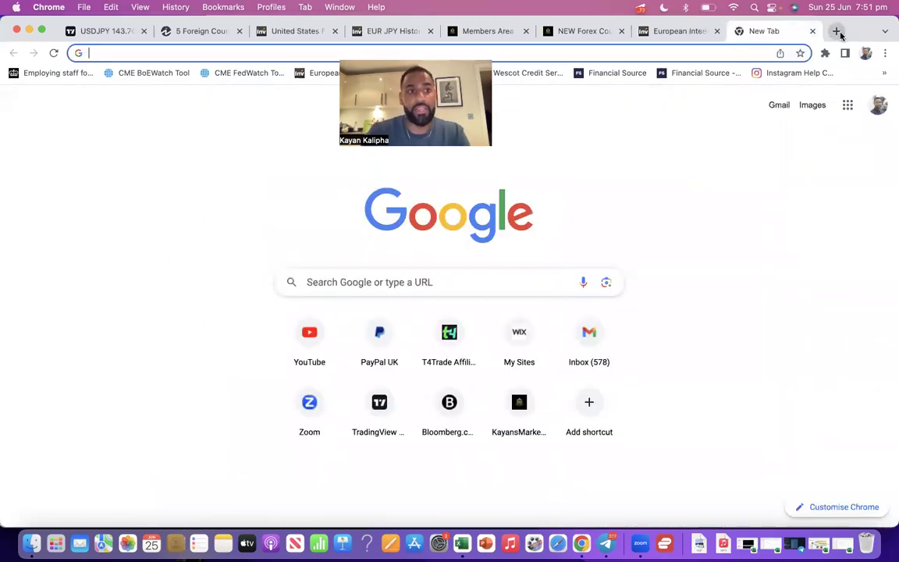
pyautogui.write('INV')
pyautogui.press('Return')
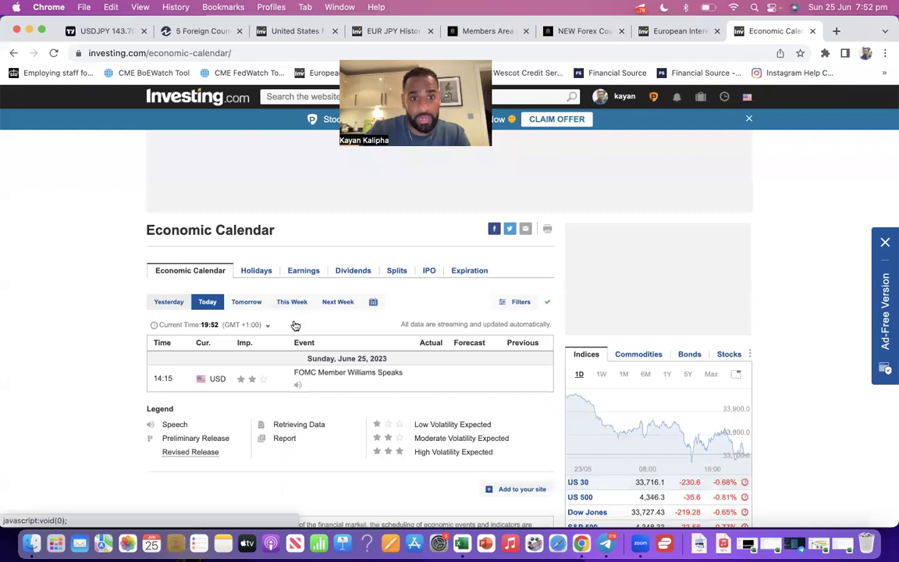
pyautogui.click(292, 321)
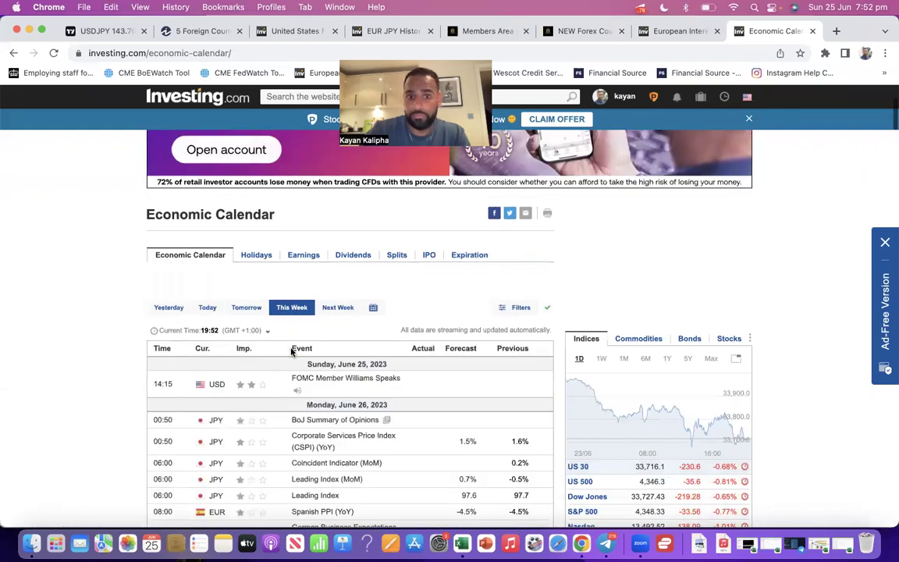
pyautogui.scroll(-1, 291, 351)
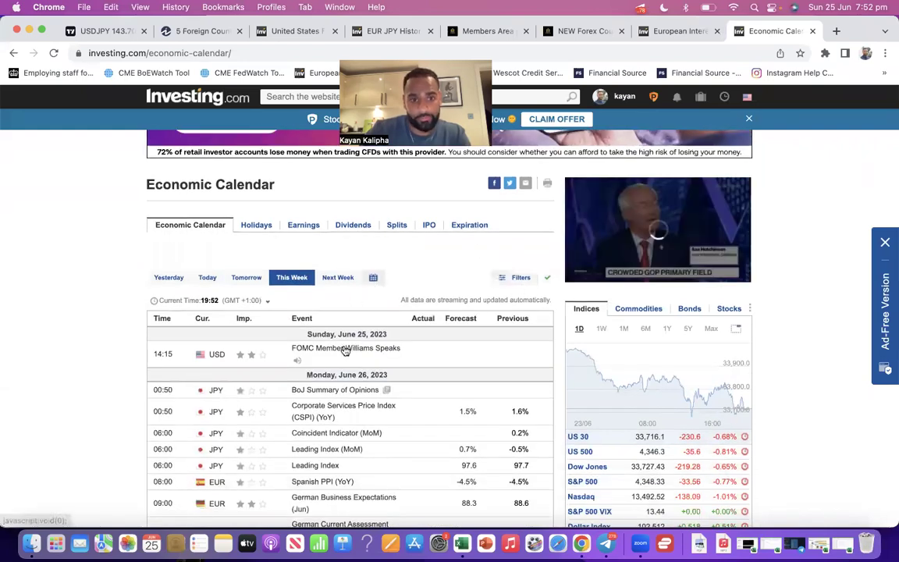
# - Filter the economic calendar to a custom date range from June 19 to June 23, 2023
pyautogui.click(373, 277)
pyautogui.click(308, 360)
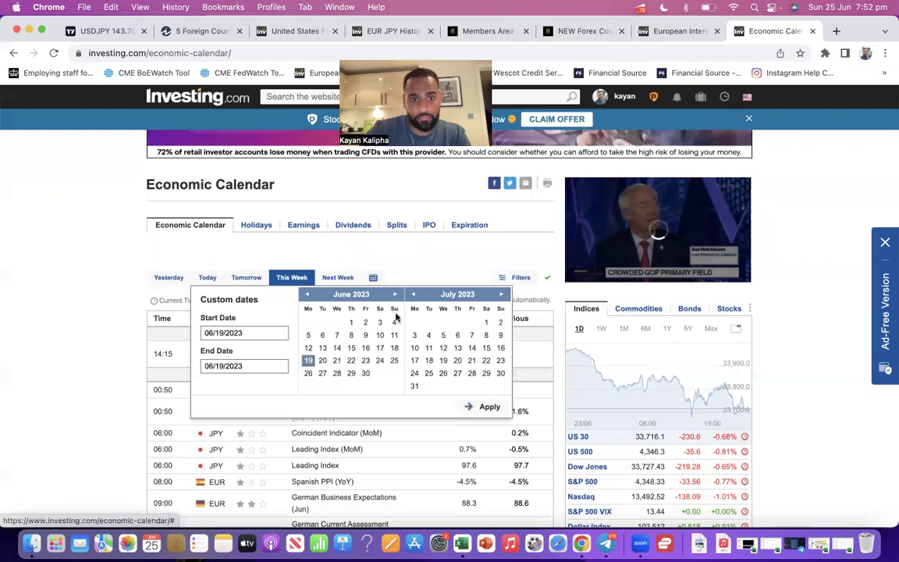
pyautogui.click(366, 360)
pyautogui.click(489, 406)
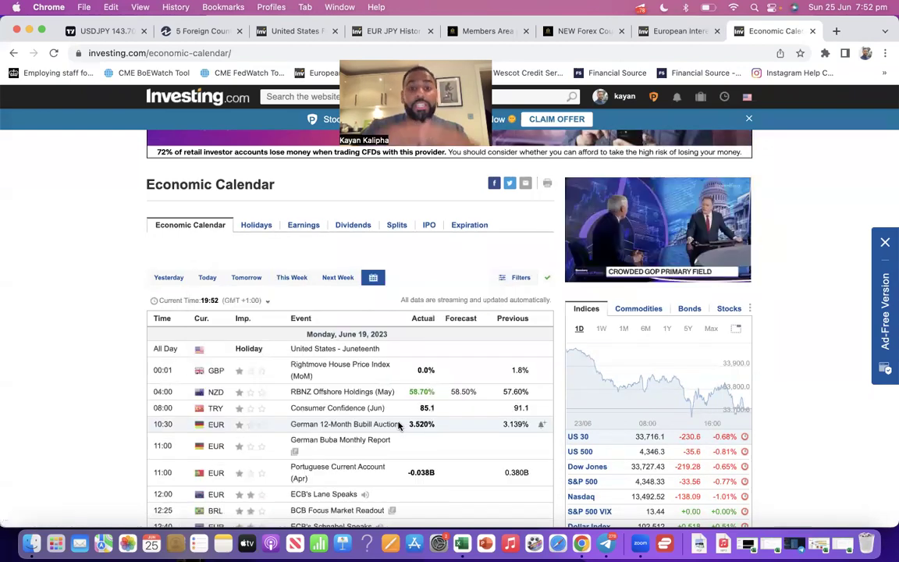
# - Examine the UK inflation releases for June 21 in the calendar, comparing the actual and previous Core CPI (YoY) figures
pyautogui.scroll(-5, 398, 426)
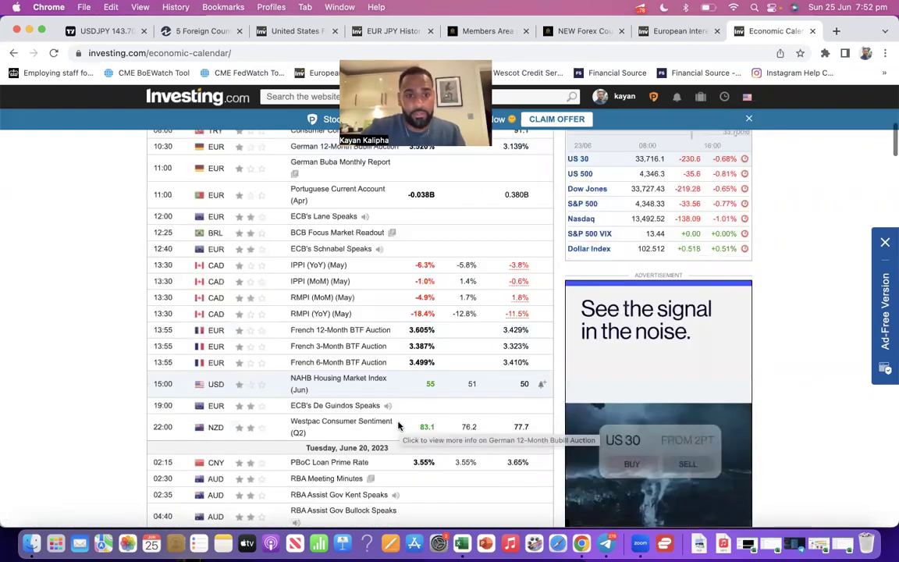
pyautogui.scroll(-5, 398, 425)
pyautogui.scroll(-8, 398, 425)
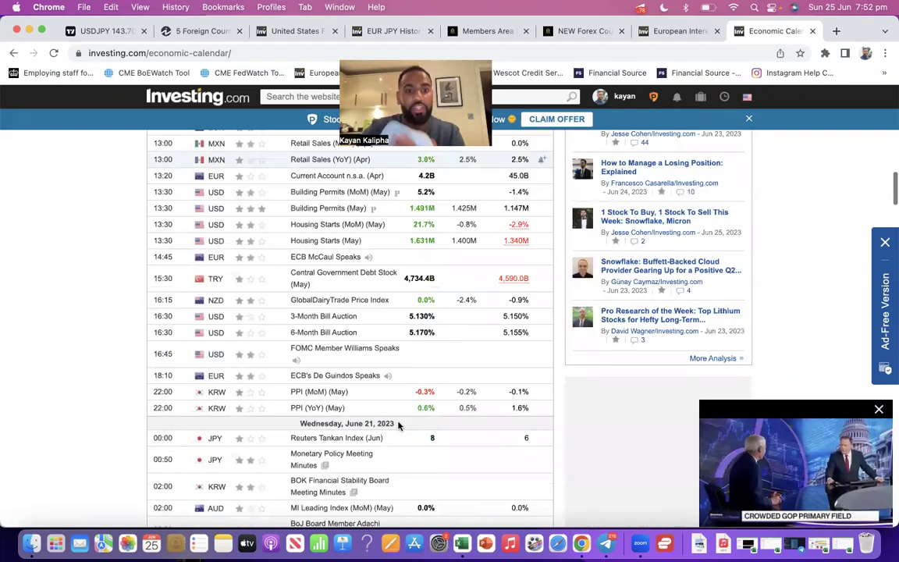
pyautogui.scroll(-4, 398, 426)
pyautogui.scroll(-4, 398, 425)
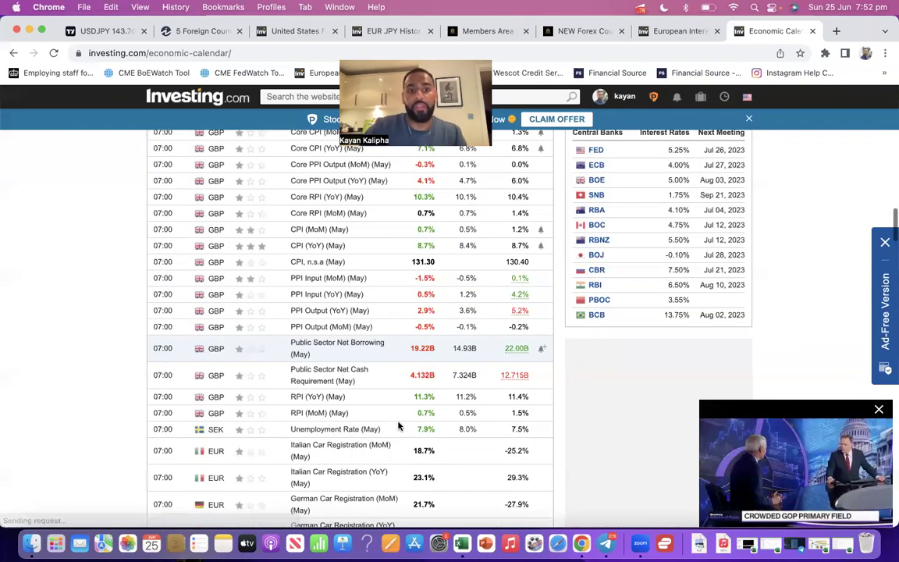
pyautogui.scroll(-1, 398, 425)
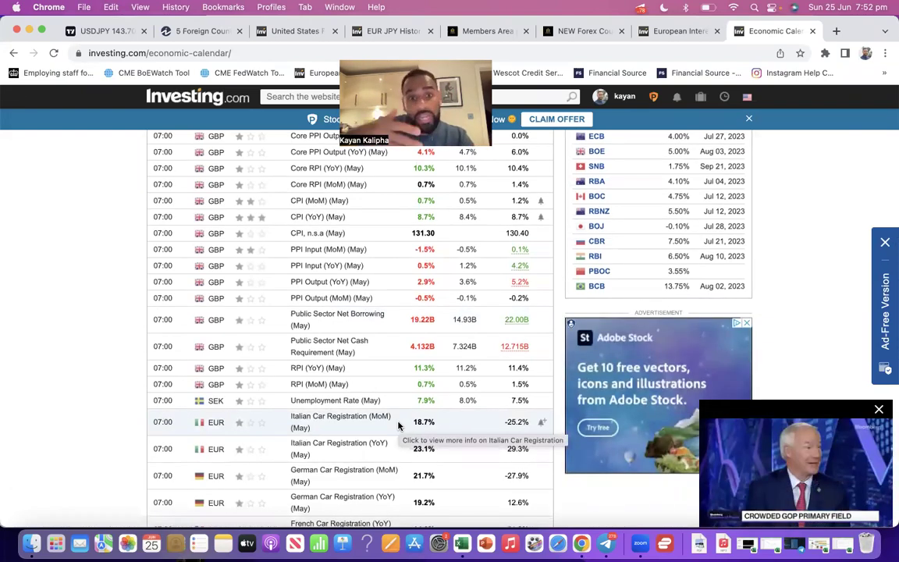
pyautogui.scroll(3, 398, 425)
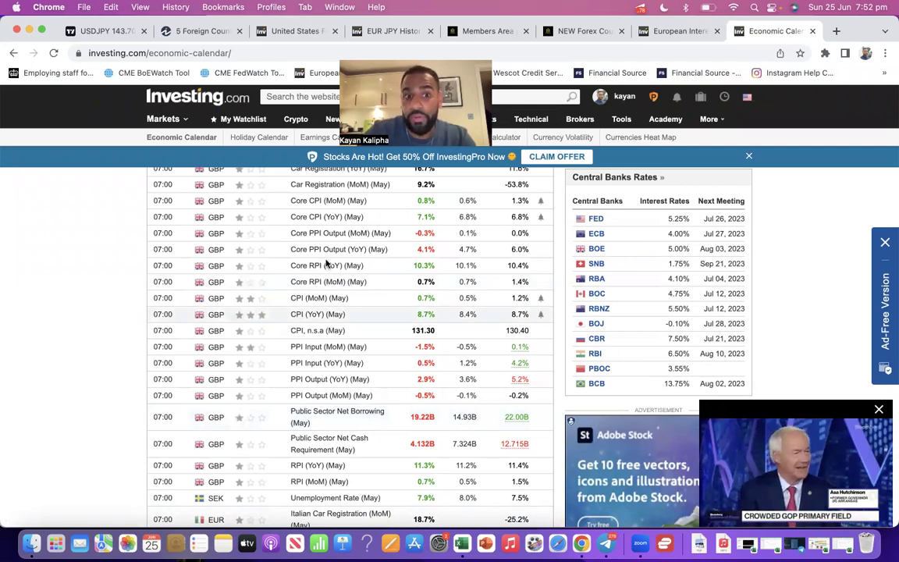
pyautogui.scroll(1, 328, 244)
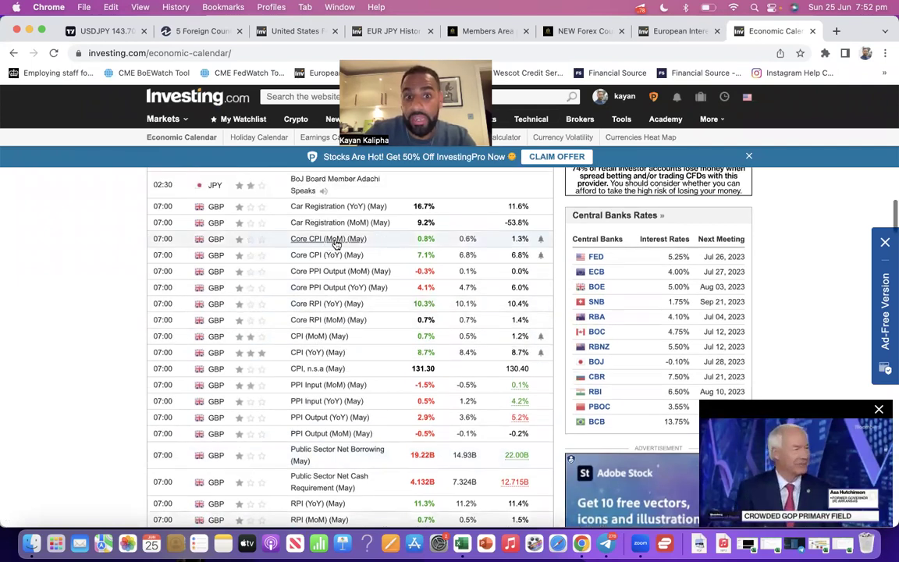
pyautogui.doubleClick(520, 254)
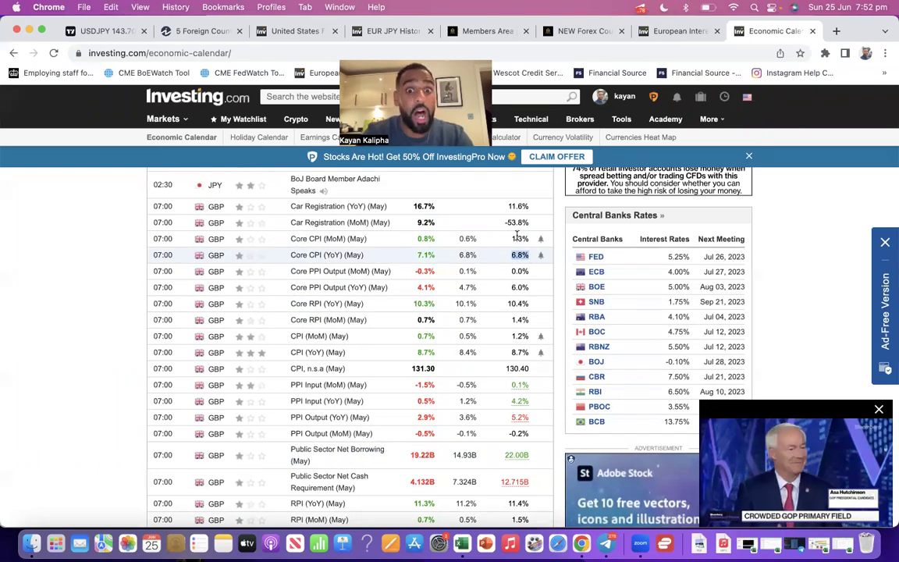
pyautogui.moveTo(420, 254); pyautogui.dragTo(441, 258)
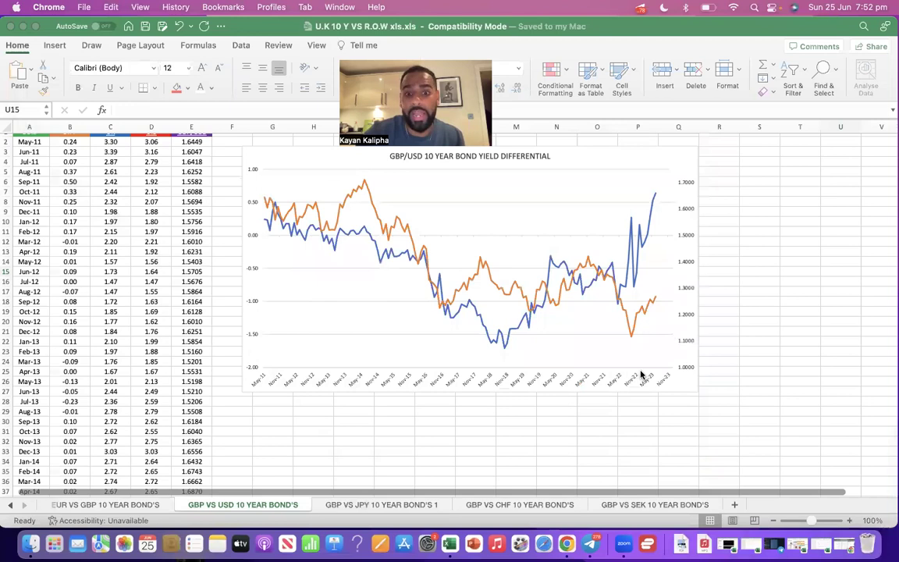
# - Switch to the U.K 10 Y VS R.O.W workbook, show the GBP VS JPY sheet and examine the chart's 2012–2014 yield differential against price
pyautogui.click(375, 505)
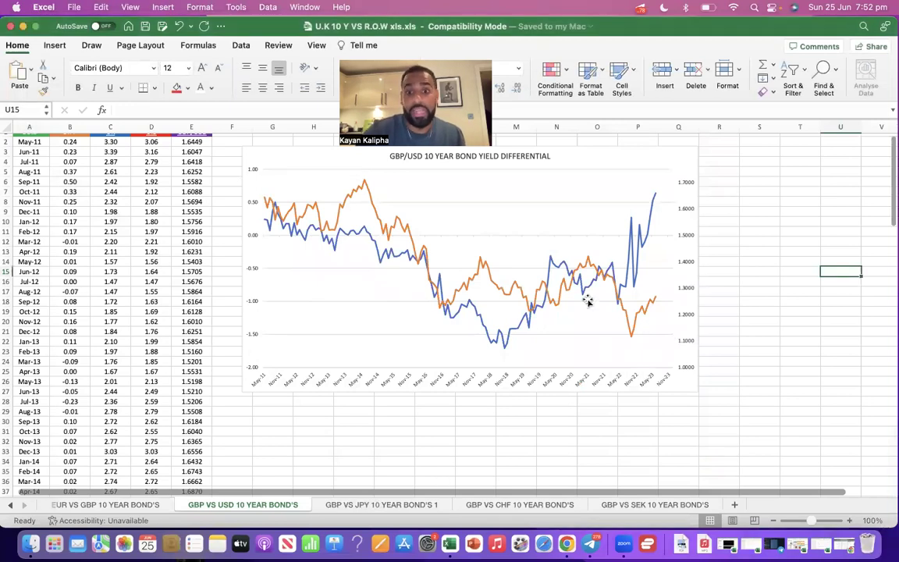
pyautogui.click(335, 306)
pyautogui.scroll(1, 330, 303)
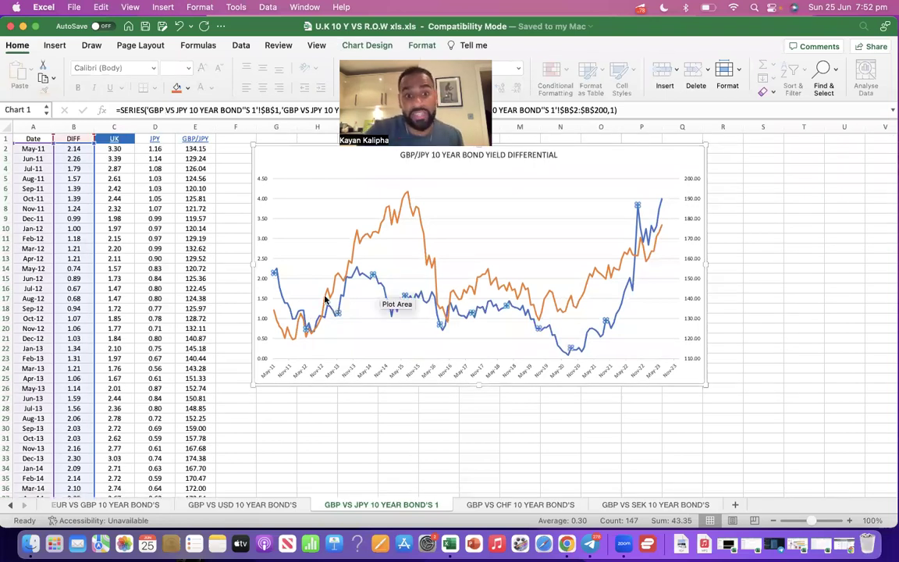
pyautogui.moveTo(327, 321)
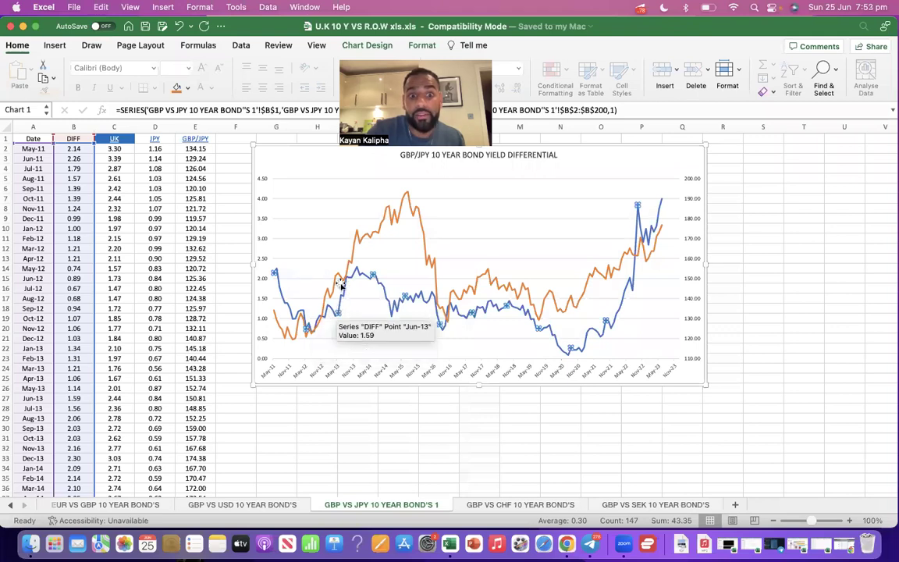
pyautogui.click(321, 309)
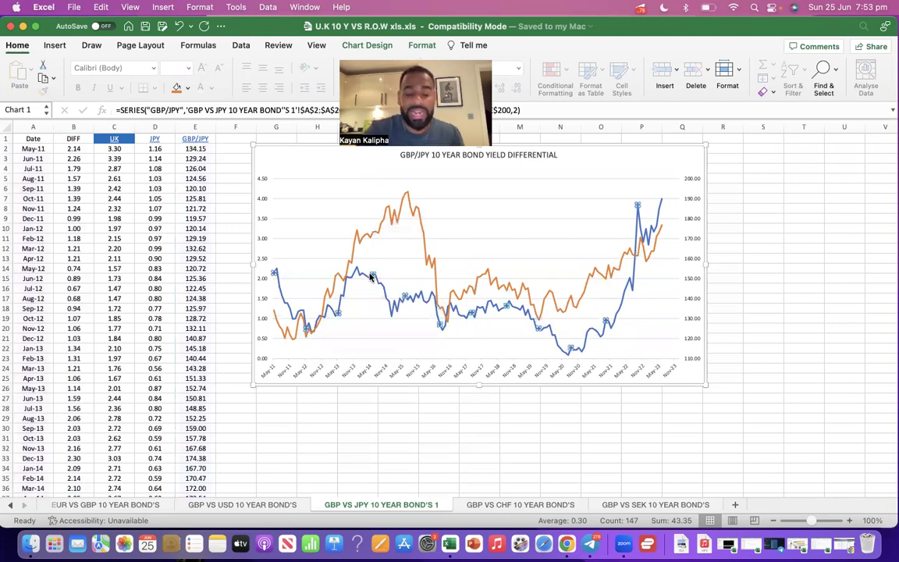
pyautogui.click(383, 289)
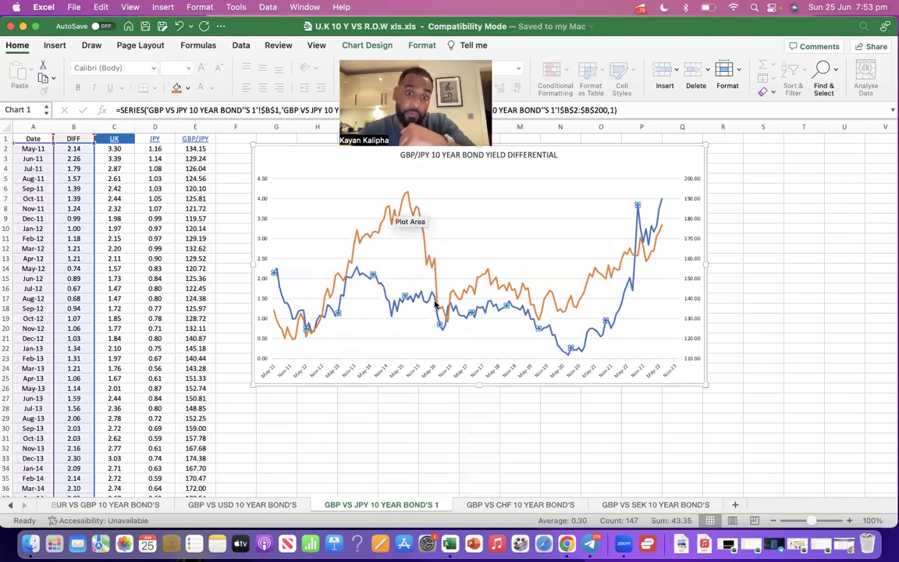
pyautogui.moveTo(428, 293)
pyautogui.click(355, 268)
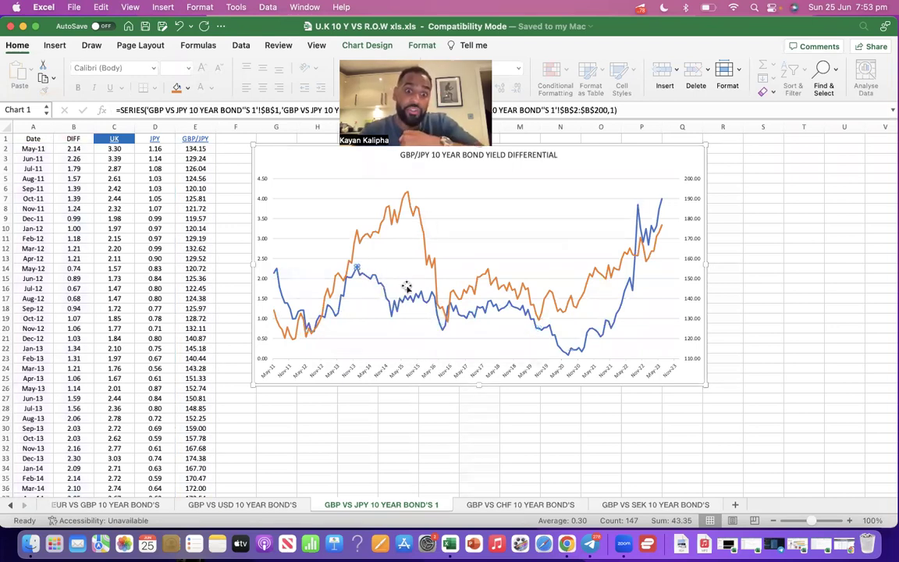
# - Compare the GBP/JPY price line with the yield differential line from 2014 through 2018 on the chart
pyautogui.click(389, 221)
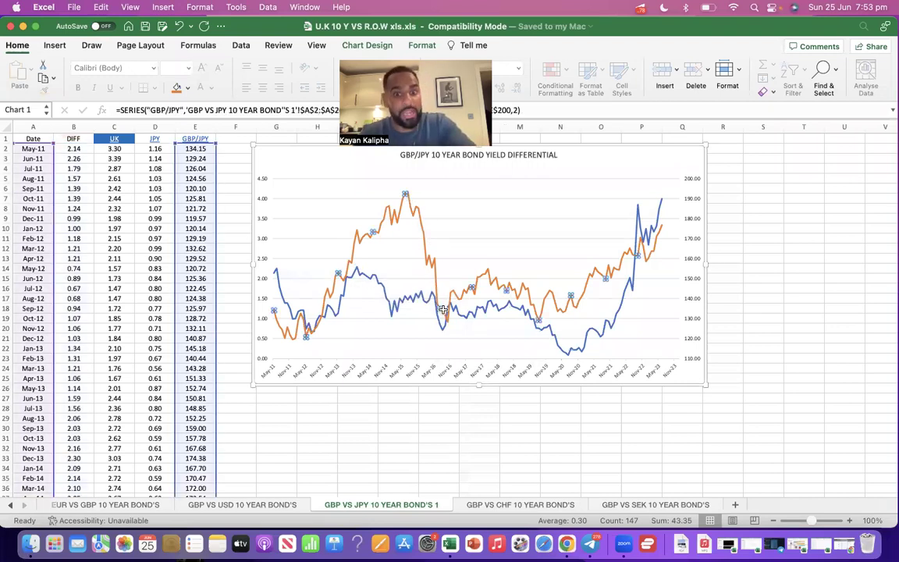
pyautogui.click(451, 310)
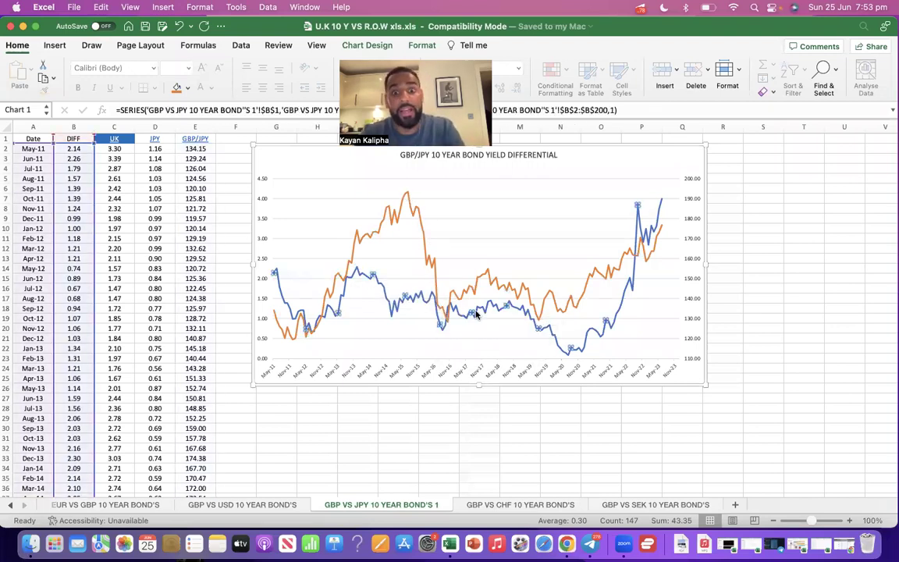
pyautogui.click(452, 309)
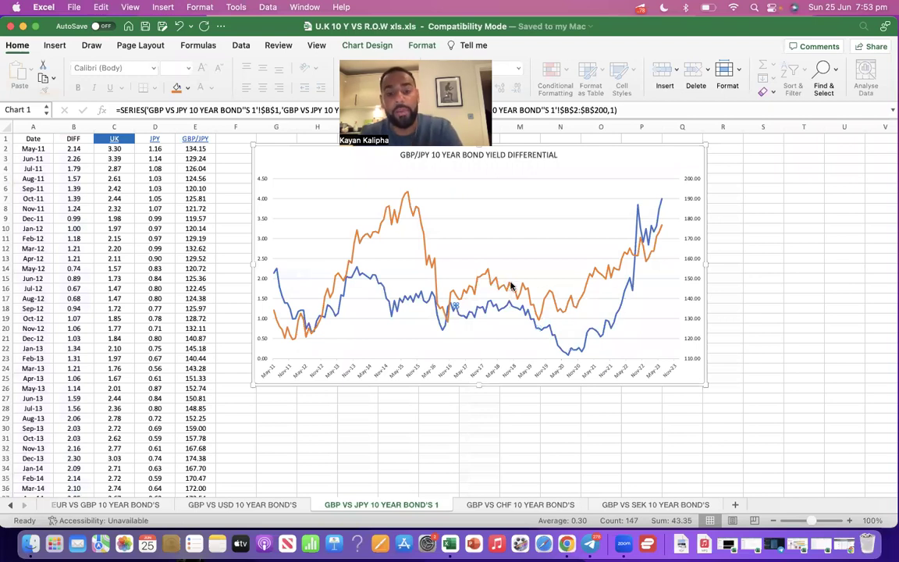
pyautogui.click(512, 287)
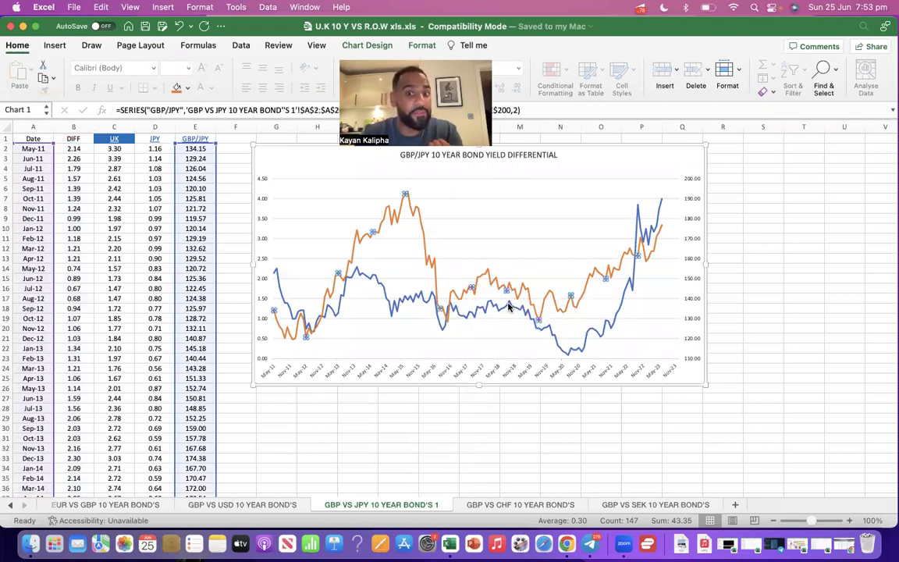
pyautogui.click(504, 310)
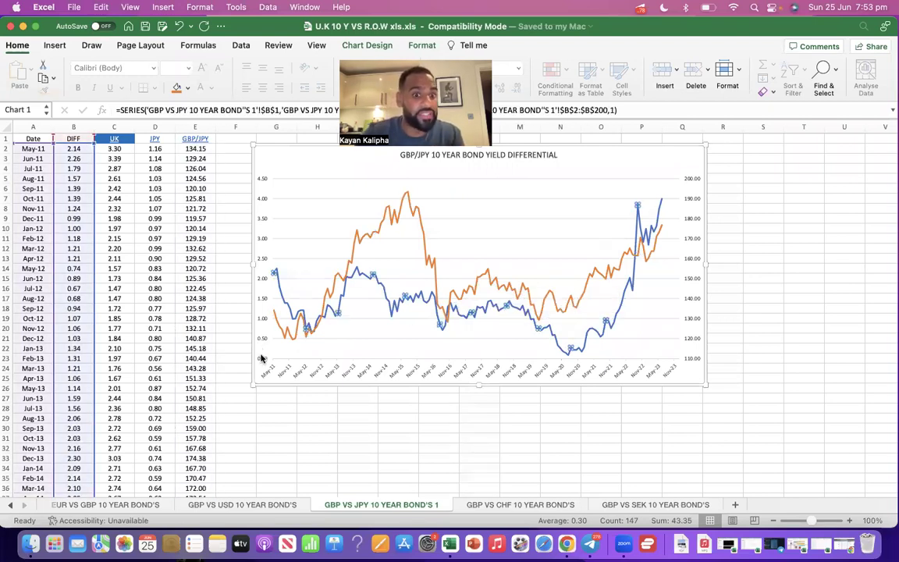
# - Examine the chart's yield differential axis and the GBP/JPY price line around 2020
pyautogui.click(261, 242)
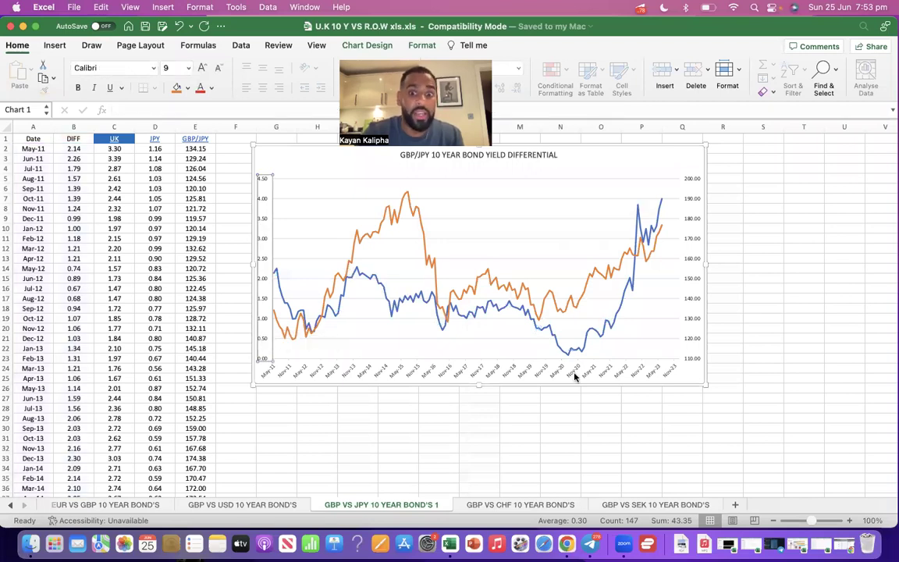
pyautogui.click(261, 357)
pyautogui.click(262, 339)
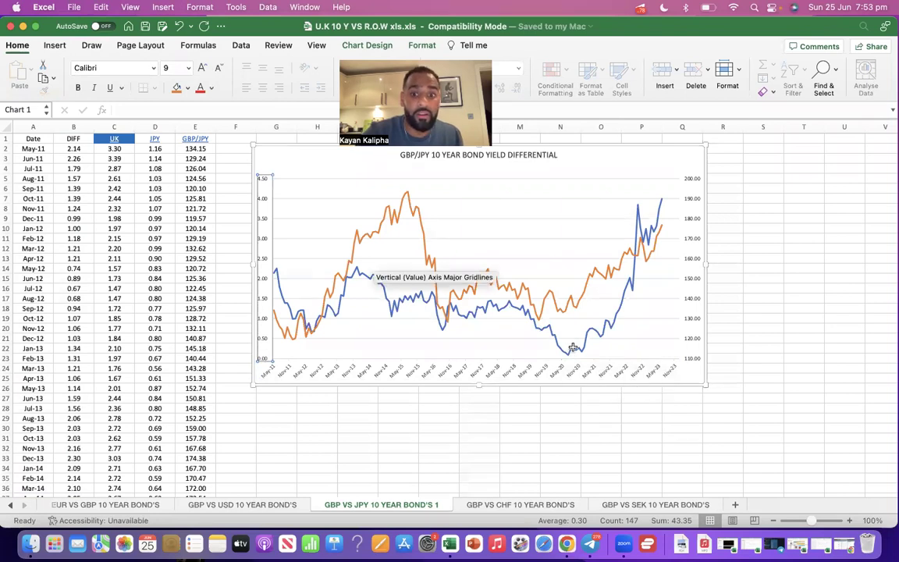
pyautogui.click(555, 313)
pyautogui.click(564, 312)
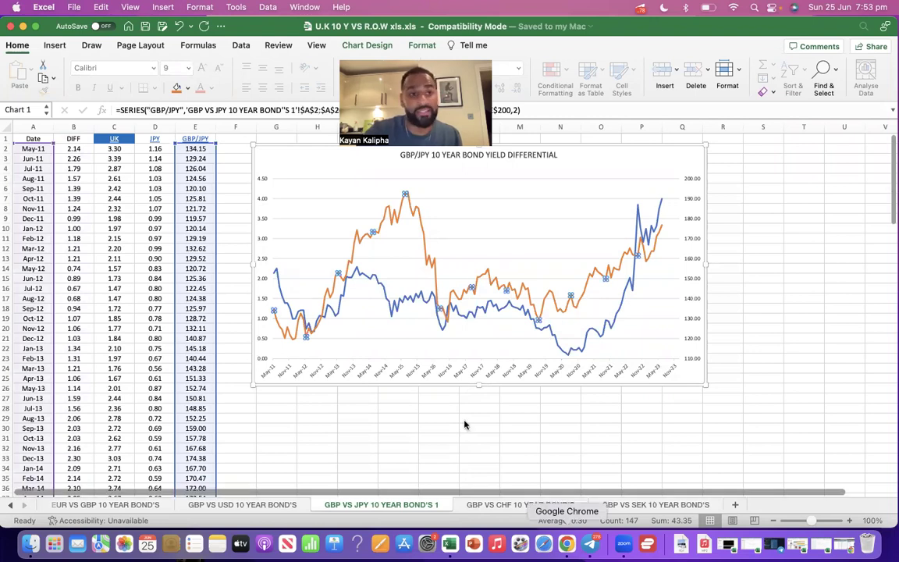
# - Switch to Chrome and show the TradingView tab with the USD/JPY chart
pyautogui.click(569, 544)
pyautogui.press('super+1')
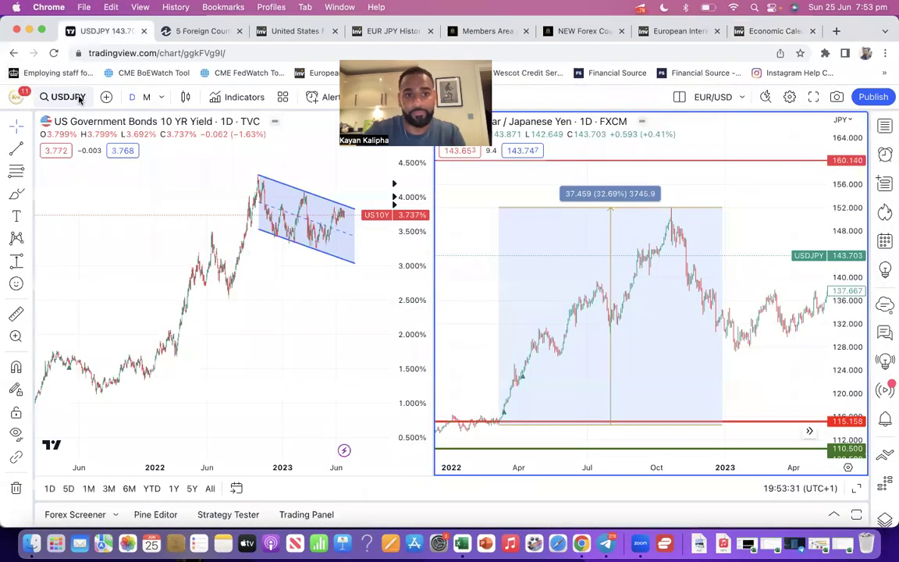
pyautogui.write('GBPJPY')
pyautogui.press('Return')
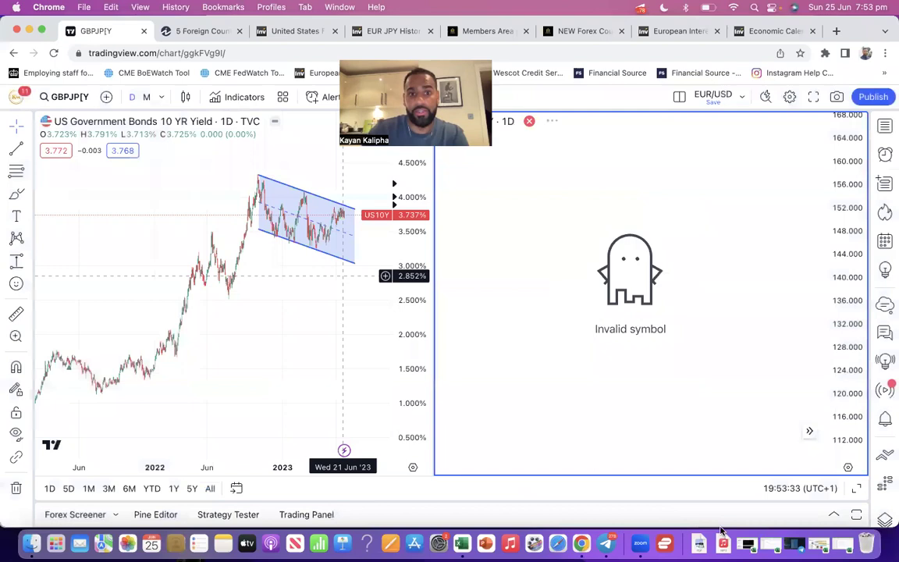
pyautogui.click(70, 97)
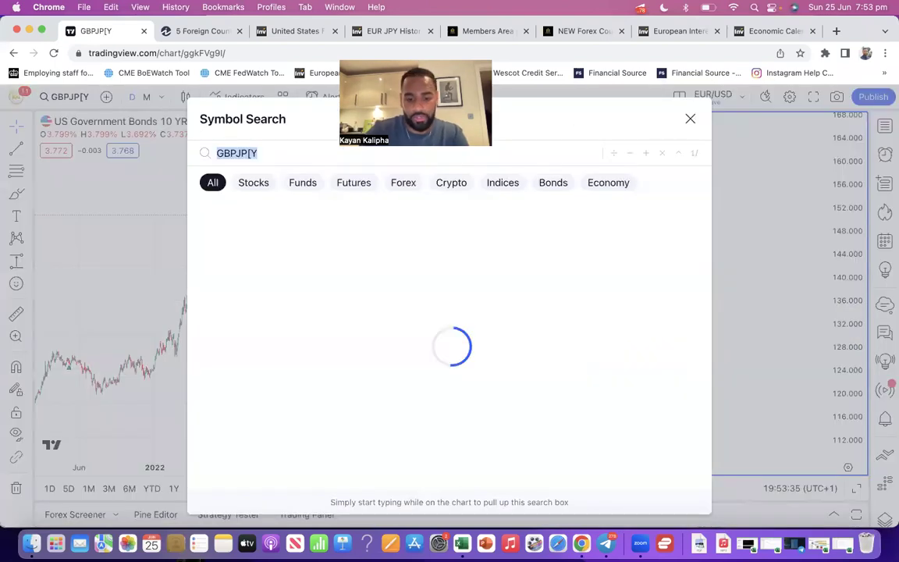
pyautogui.press('Escape')
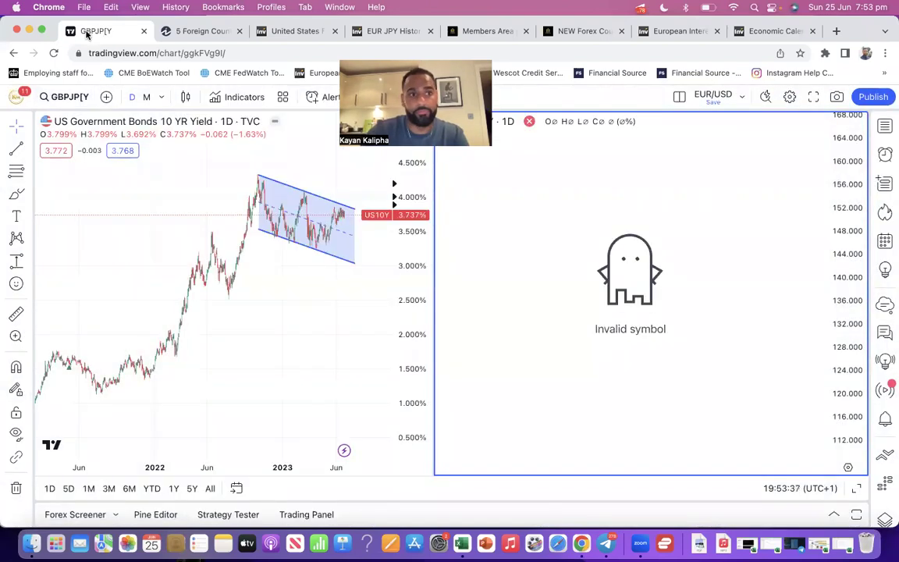
# - Load the GBPJPY symbol into the active chart pane and maximize that pane to fill the layout
pyautogui.click(71, 97)
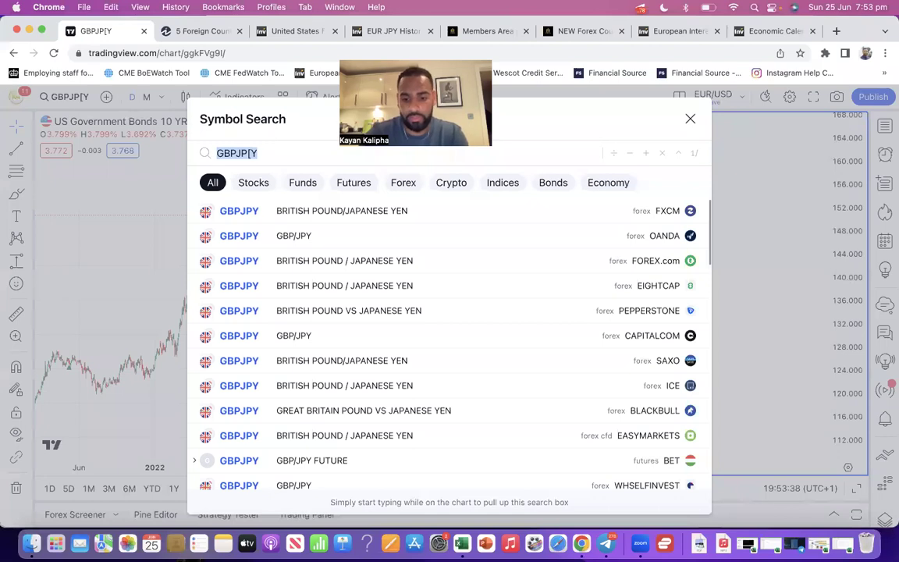
pyautogui.write('GBPJ')
pyautogui.press('Return')
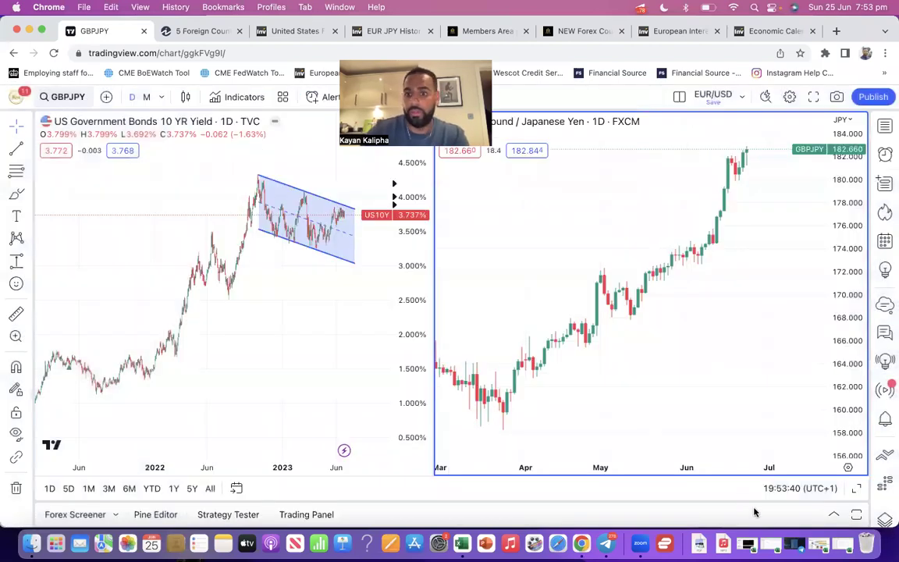
pyautogui.click(856, 489)
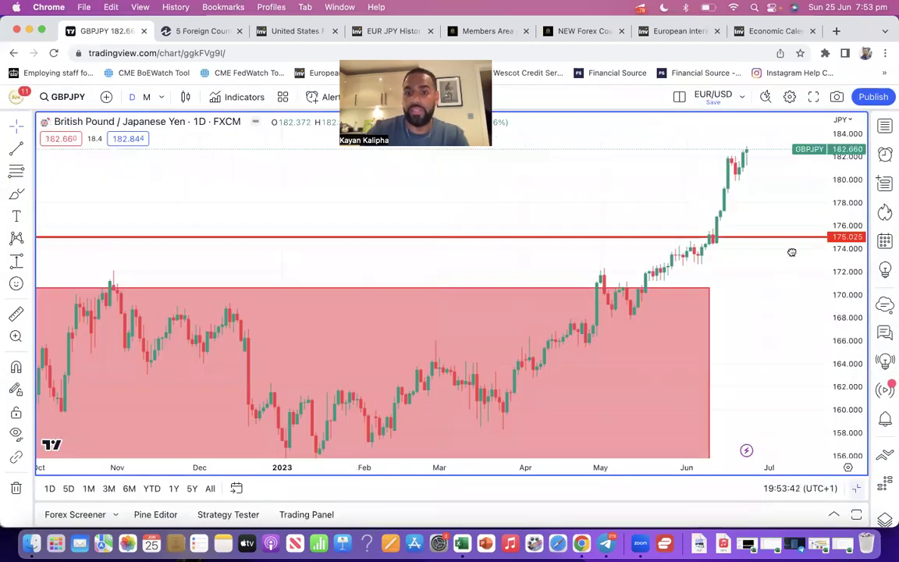
# - Measure GBP/JPY's rise from the March 2020 low to the June 2023 high on the daily chart, then clear the measurement
pyautogui.scroll(-2, 381, 428)
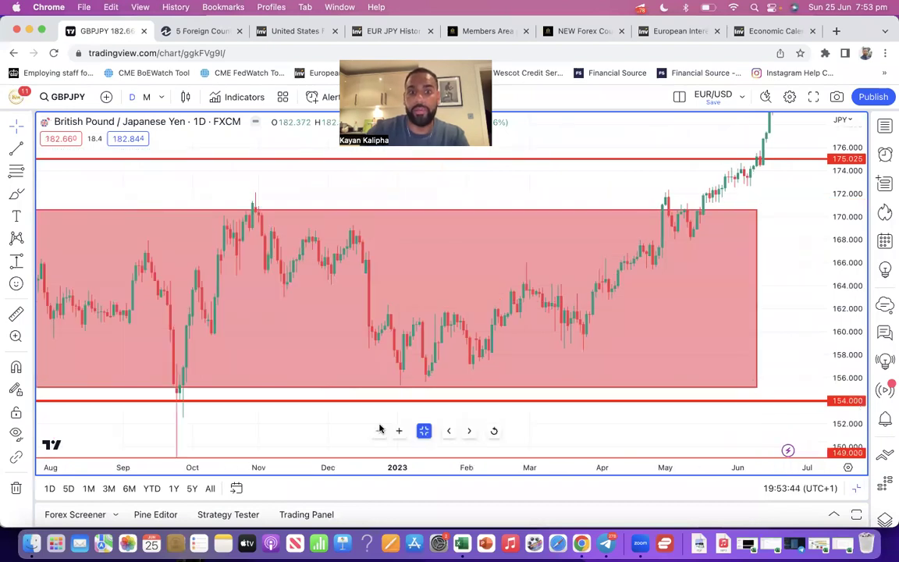
pyautogui.scroll(-2, 381, 428)
pyautogui.scroll(-2, 729, 393)
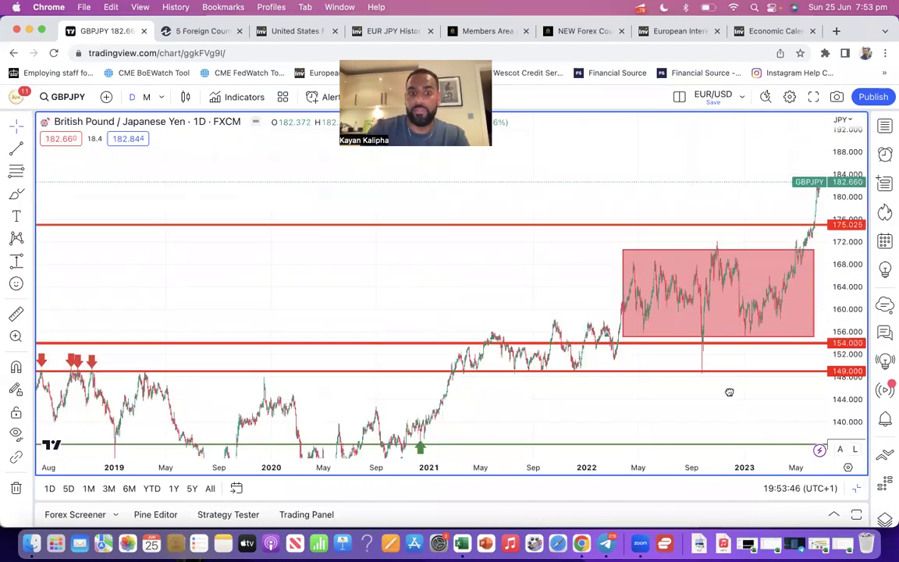
pyautogui.moveTo(729, 393); pyautogui.dragTo(698, 314)
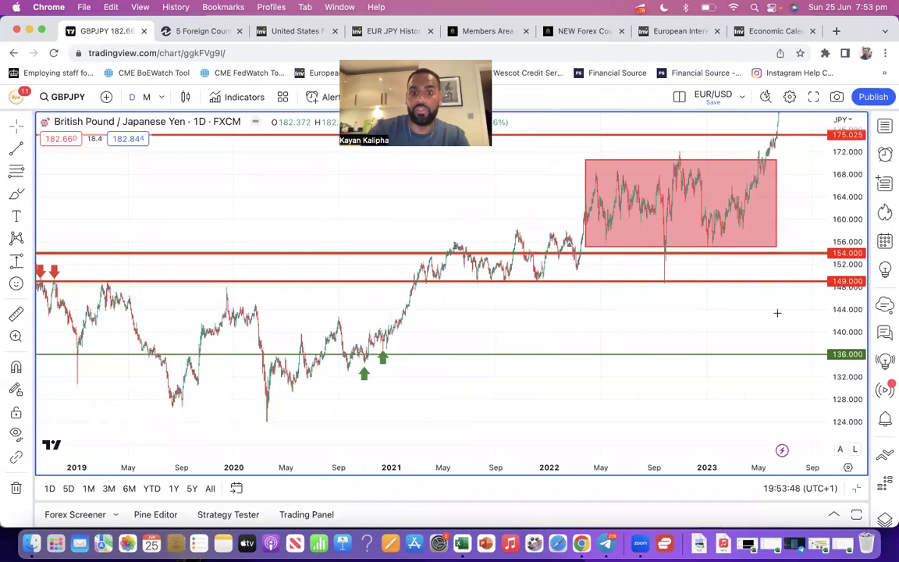
pyautogui.moveTo(753, 318); pyautogui.dragTo(692, 381)
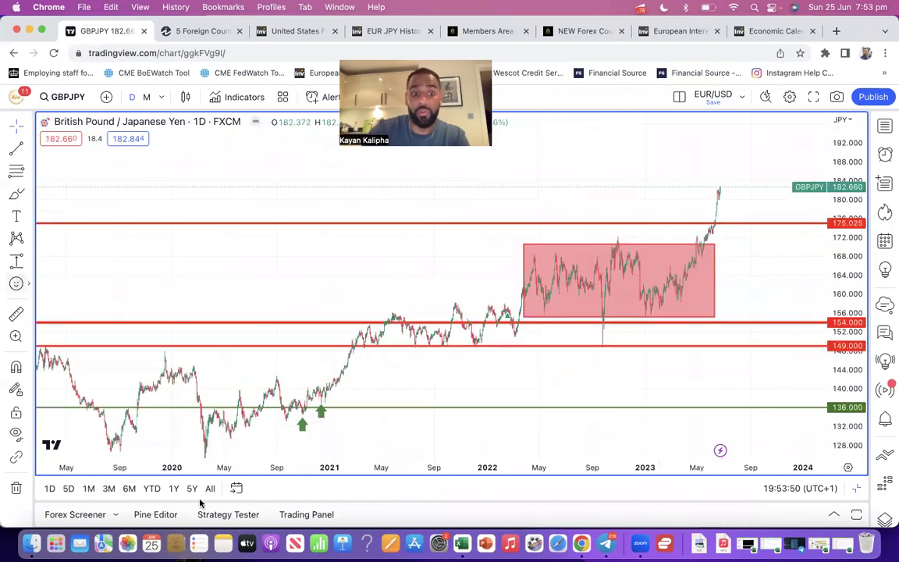
pyautogui.keyDown('shift'); pyautogui.click(206, 453); pyautogui.keyUp('shift')
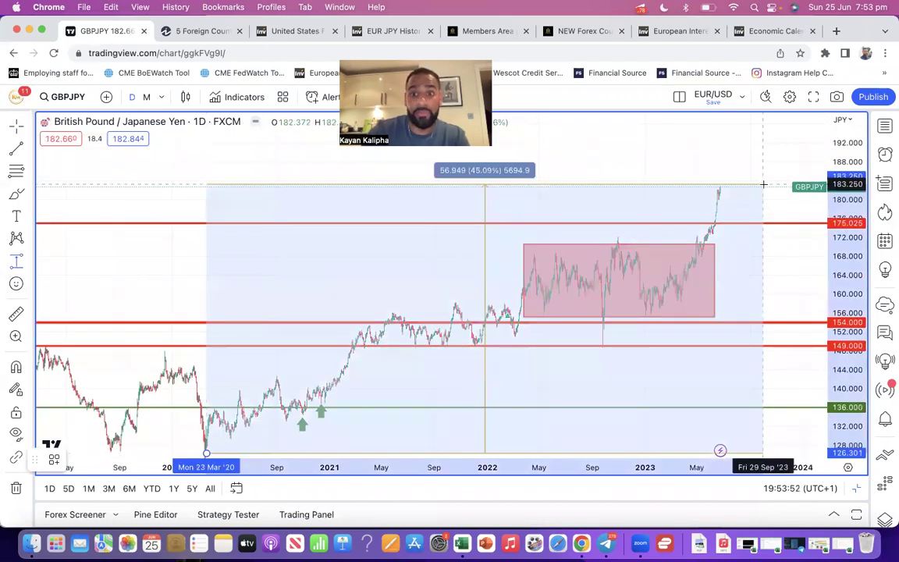
pyautogui.click(763, 190)
pyautogui.click(438, 154)
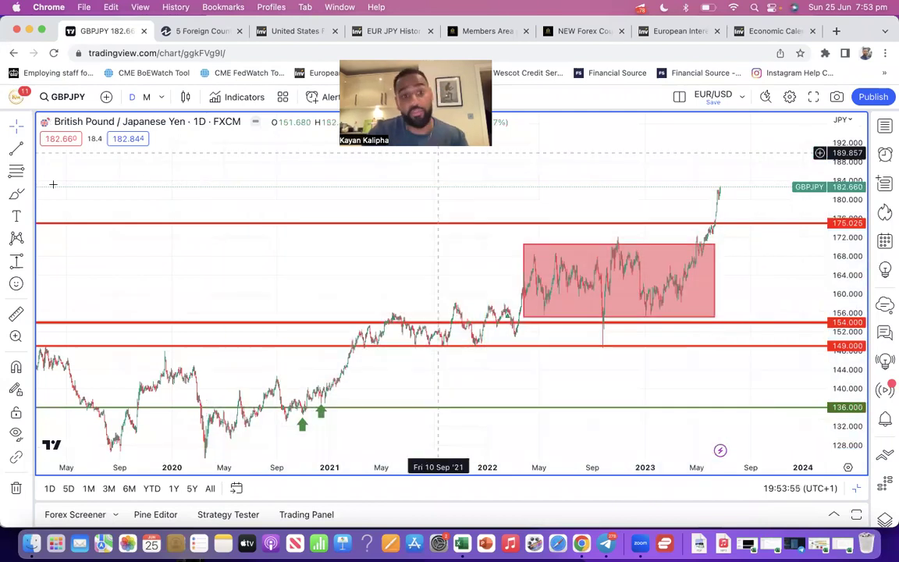
# - Draw a price range beside the latest June 2023 GBP/JPY candles, from 180.339 up to 182.684
pyautogui.click(401, 431)
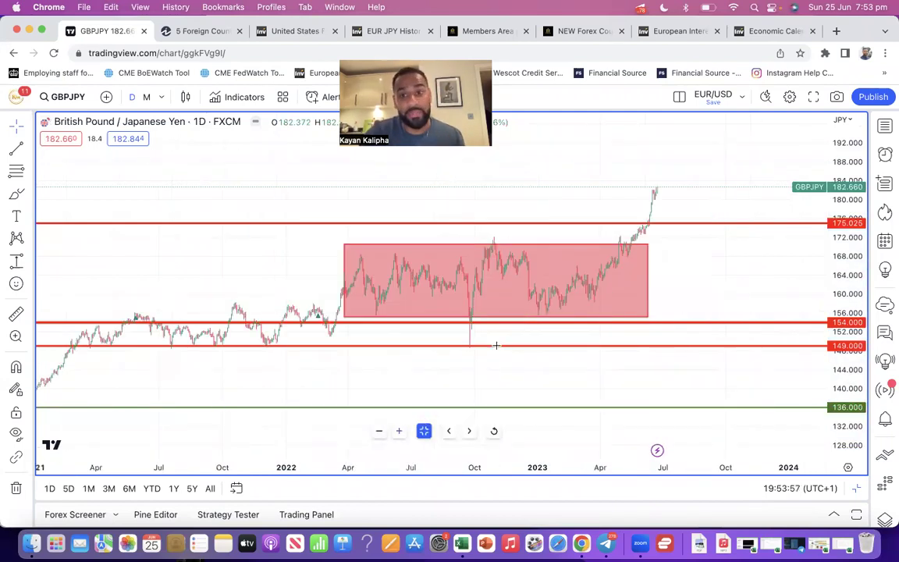
pyautogui.scroll(1, 624, 280)
pyautogui.scroll(1, 765, 312)
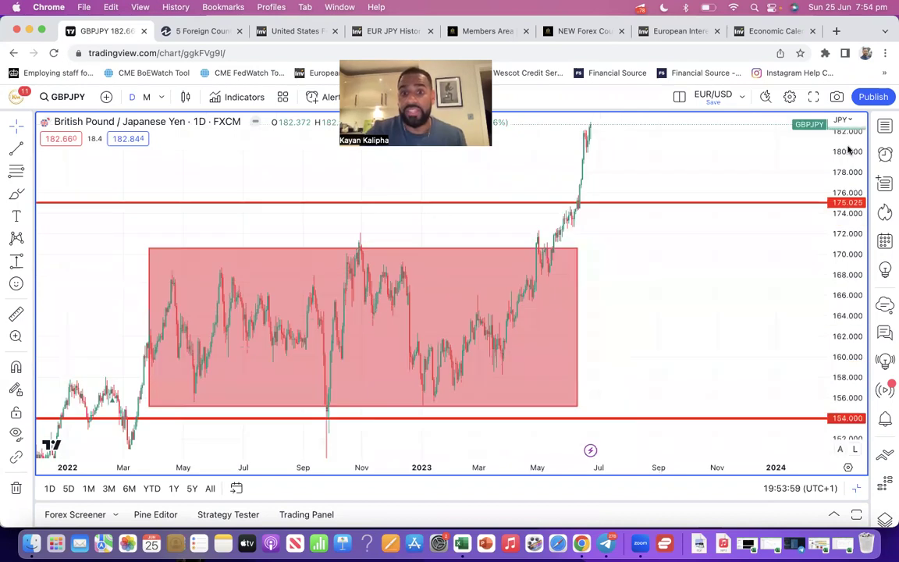
pyautogui.moveTo(736, 280); pyautogui.dragTo(810, 310)
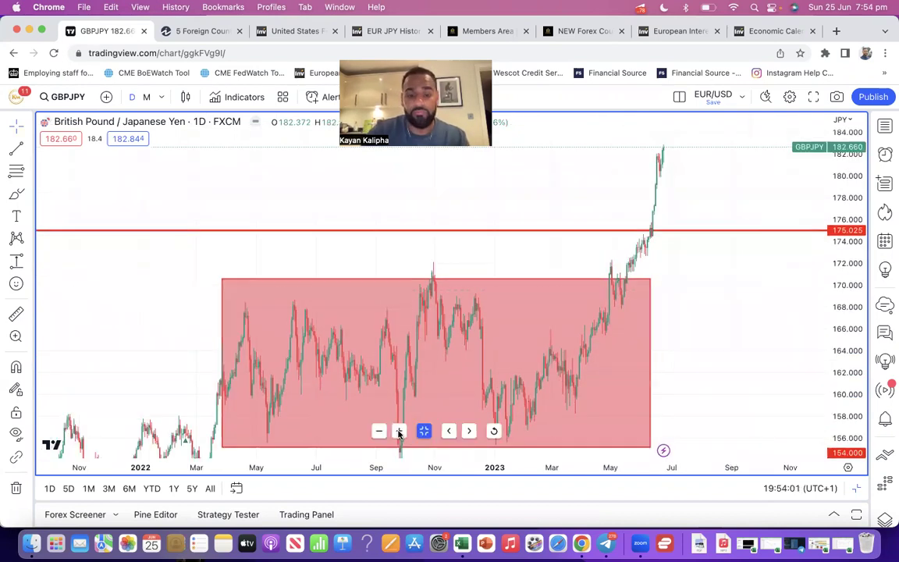
pyautogui.click(399, 434)
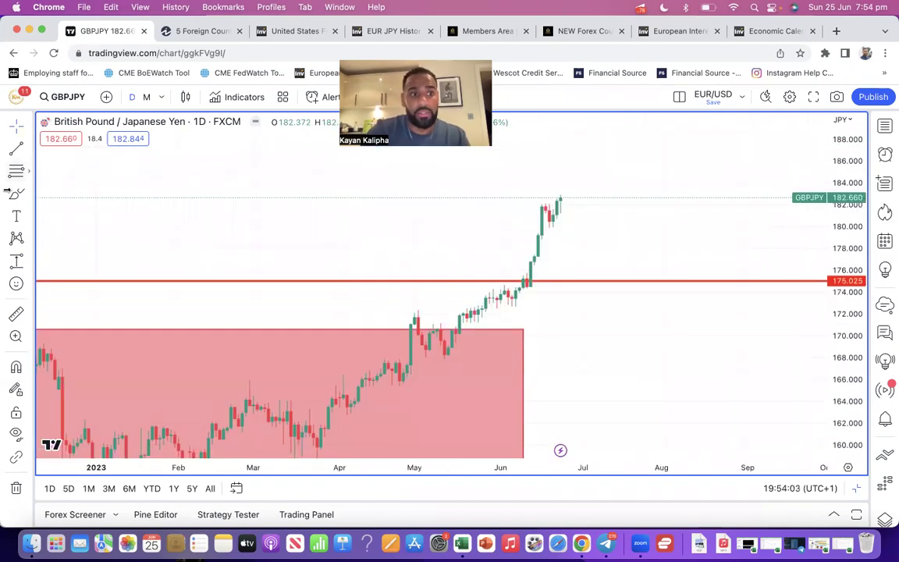
pyautogui.click(16, 258)
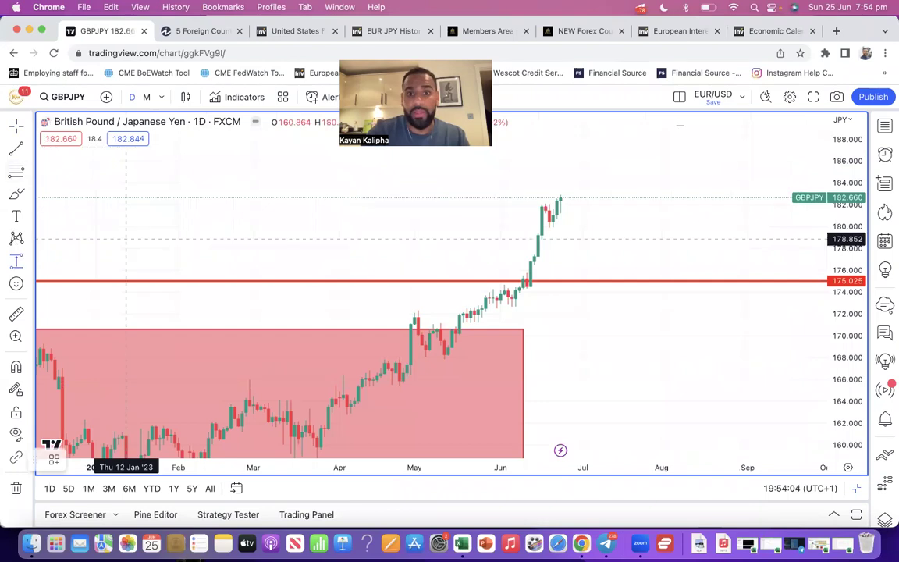
pyautogui.click(560, 223)
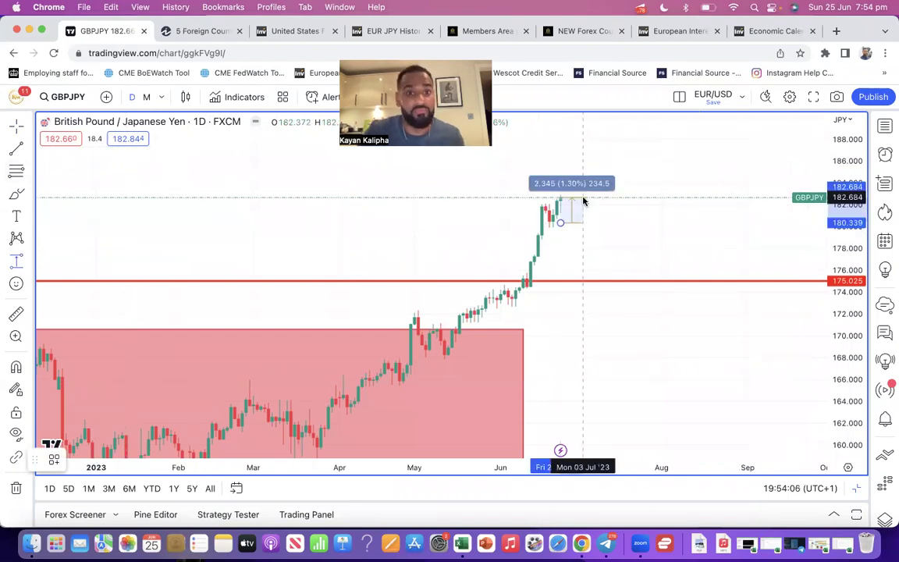
pyautogui.click(583, 201)
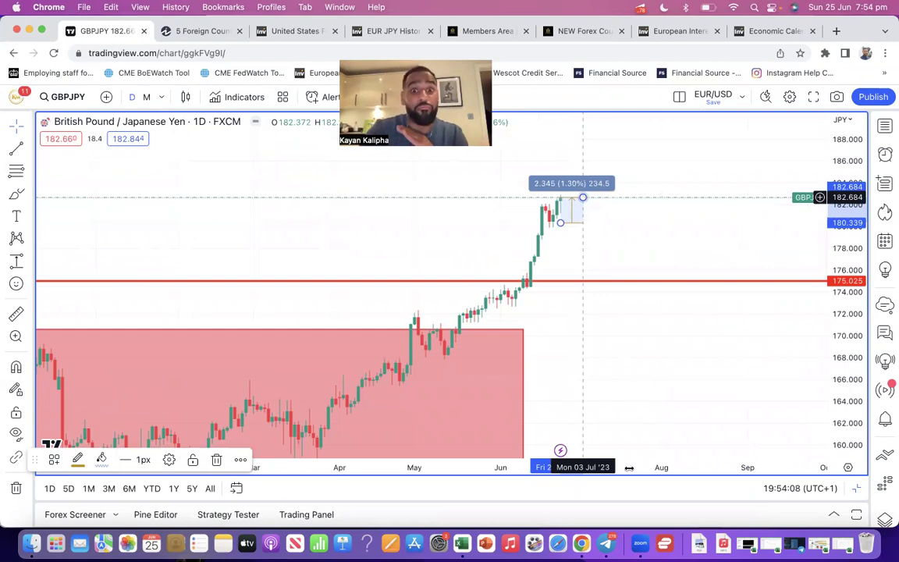
# - Switch to Telegram and open the Signals channel listed just below Saved Messages
pyautogui.click(607, 546)
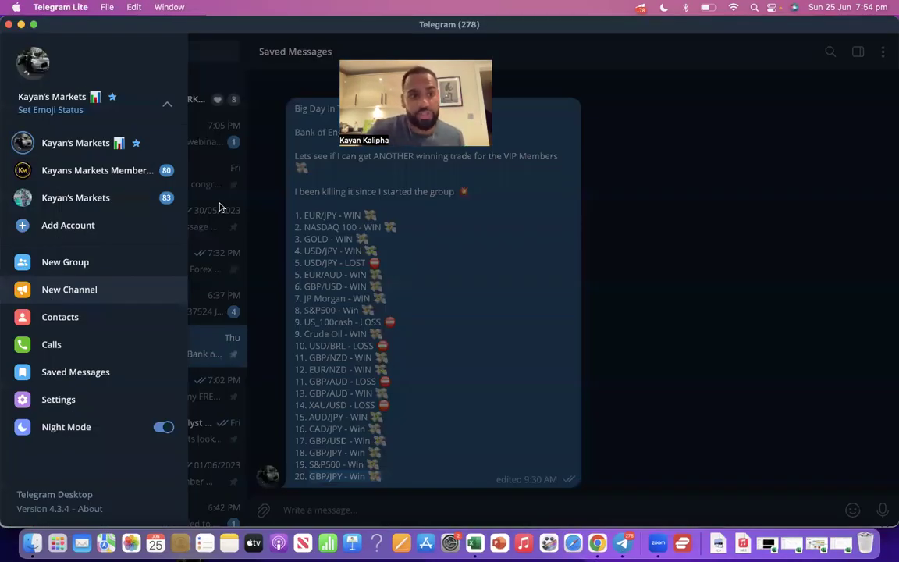
pyautogui.click(221, 205)
pyautogui.click(101, 381)
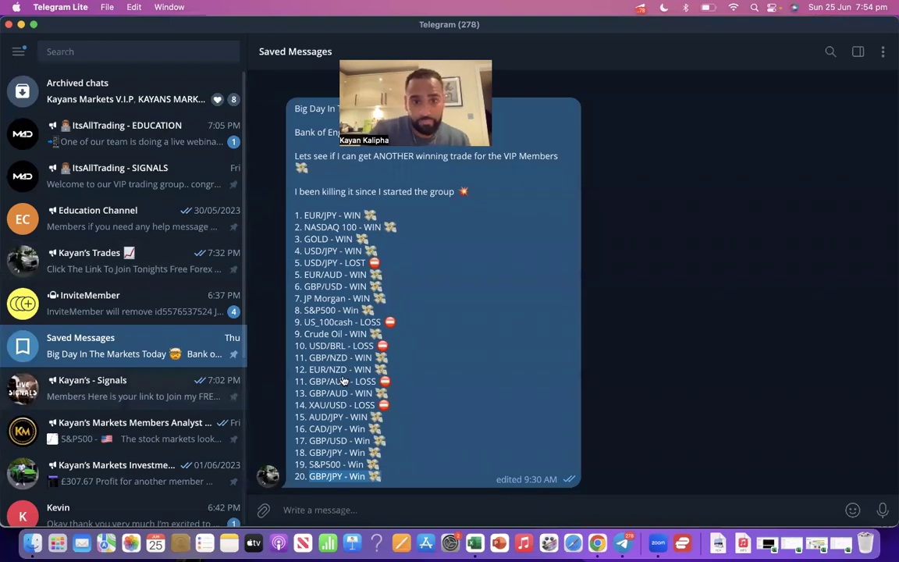
# - Find the GBP/JPY buy post in the channel history and highlight its heading line
pyautogui.scroll(-5, 343, 378)
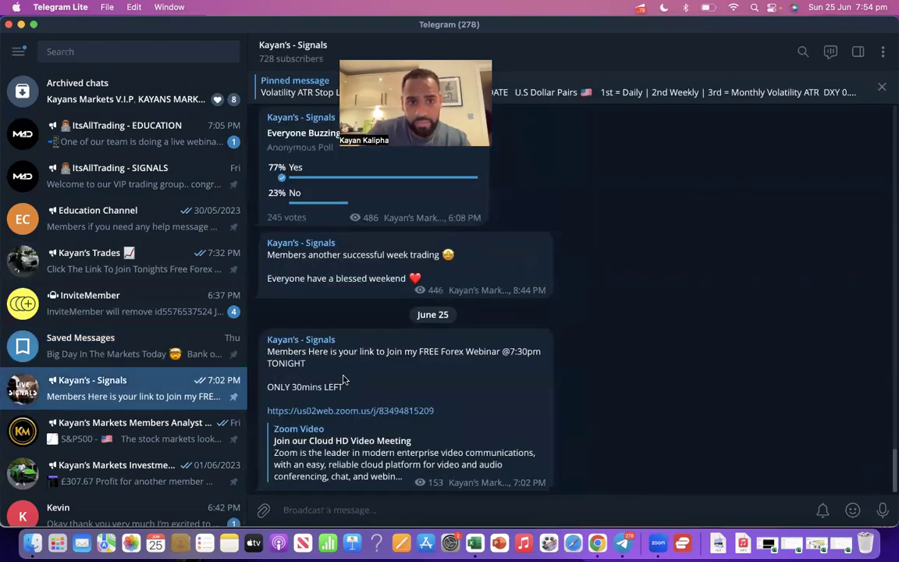
pyautogui.scroll(5, 343, 380)
pyautogui.scroll(4, 344, 379)
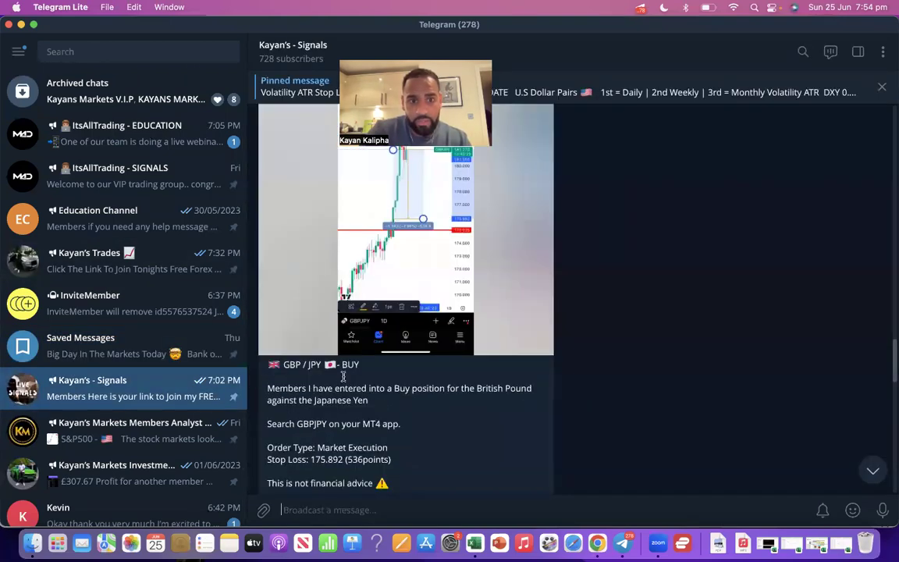
pyautogui.scroll(-1, 344, 377)
pyautogui.moveTo(283, 322); pyautogui.dragTo(298, 324)
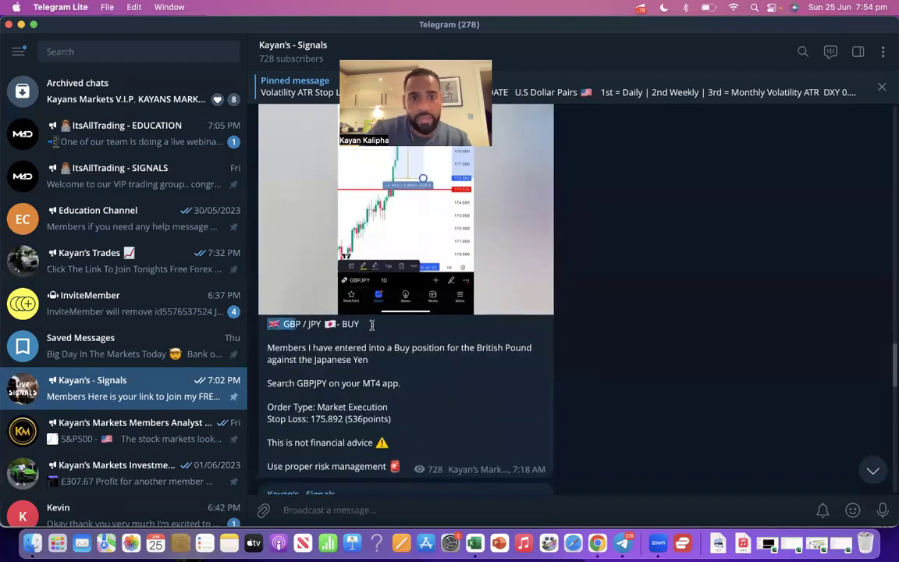
pyautogui.moveTo(372, 325); pyautogui.dragTo(367, 324)
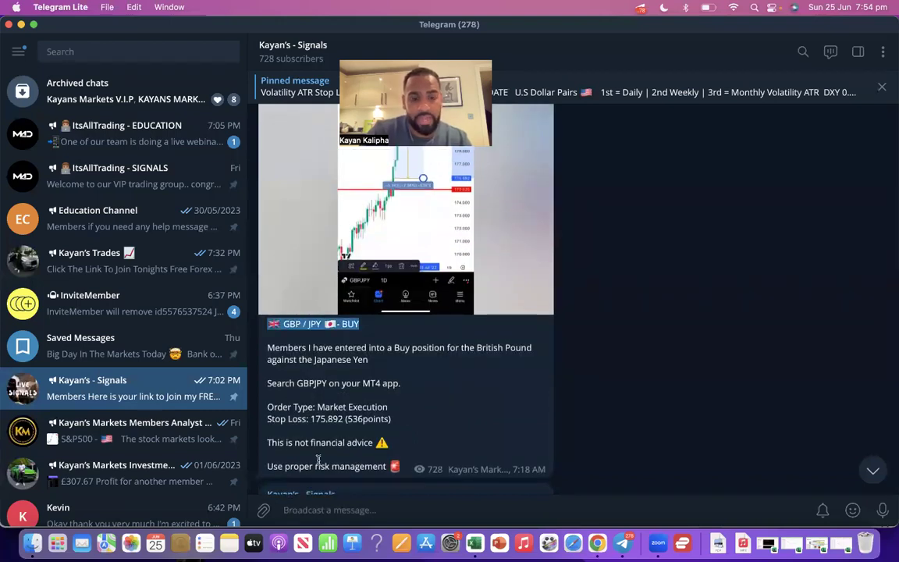
# - Review the channel's follow-up posts on the Bank of England rate decision and the GBP/JPY trade through June 23
pyautogui.scroll(-3, 317, 465)
pyautogui.scroll(-3, 317, 460)
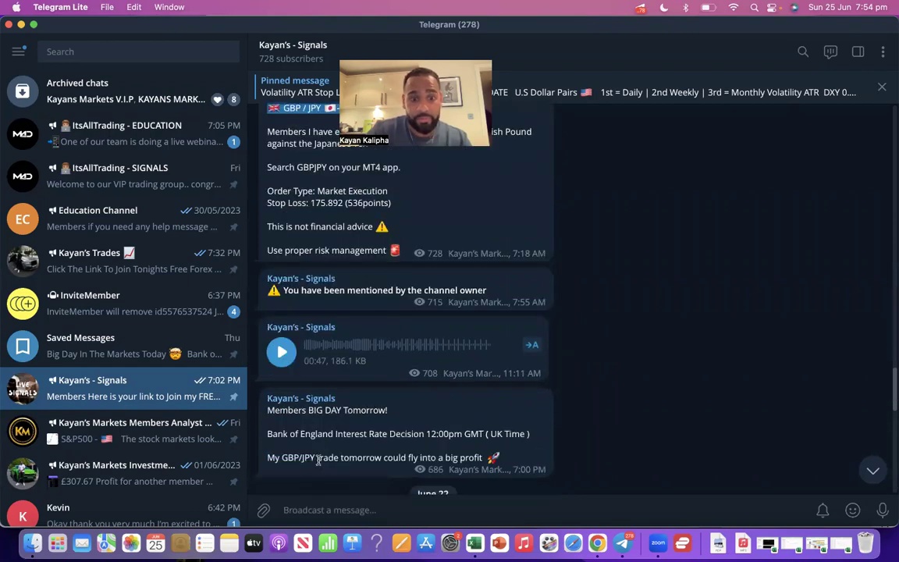
pyautogui.scroll(-4, 317, 466)
pyautogui.scroll(1, 318, 462)
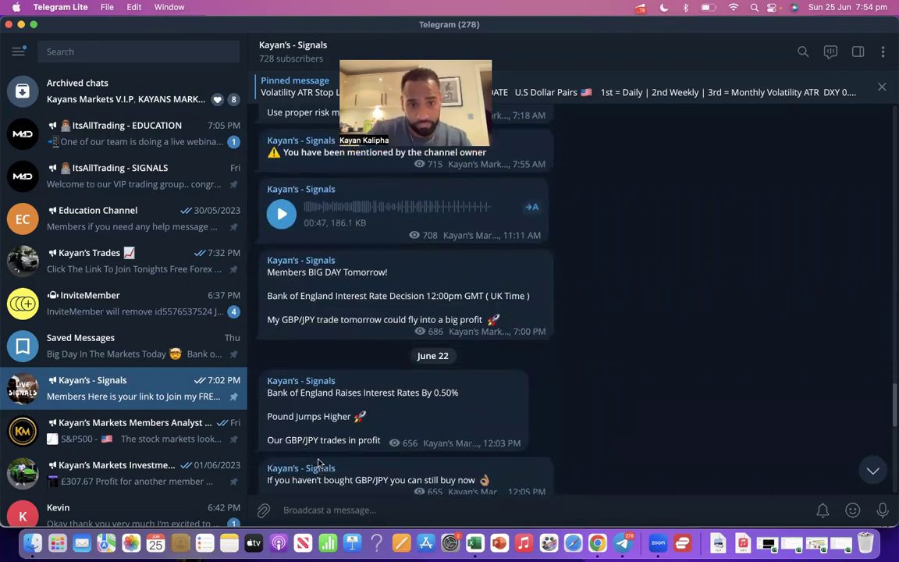
pyautogui.scroll(-2, 318, 466)
pyautogui.scroll(-3, 318, 465)
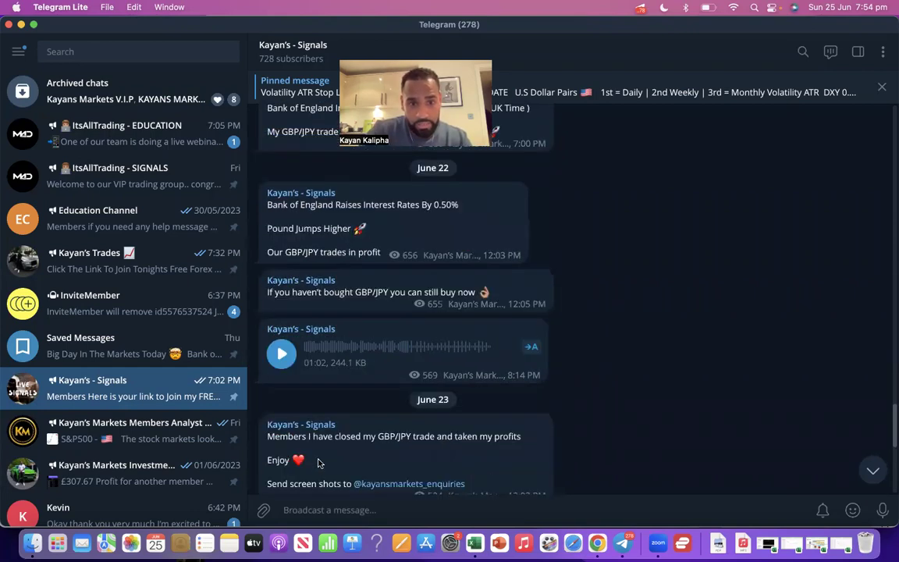
pyautogui.click(560, 431)
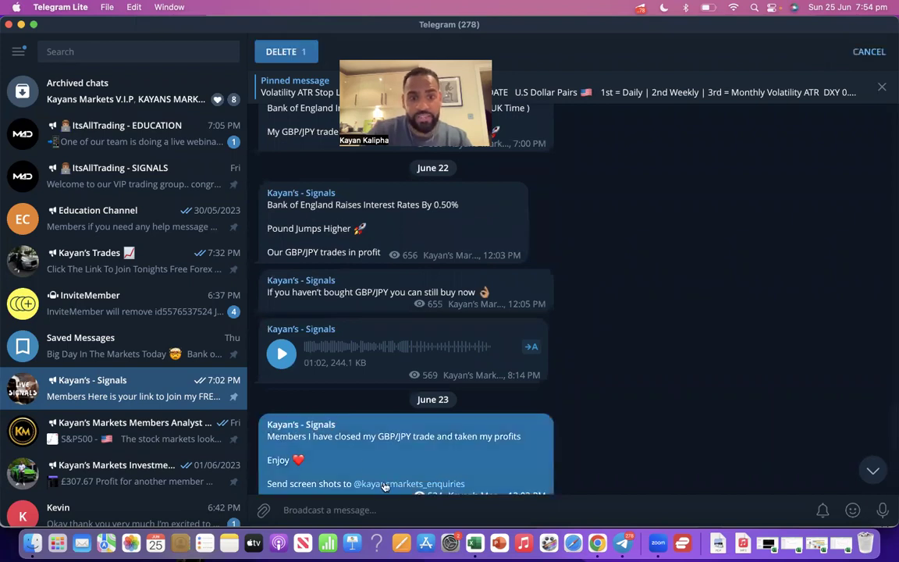
pyautogui.press('Escape')
pyautogui.scroll(3, 382, 360)
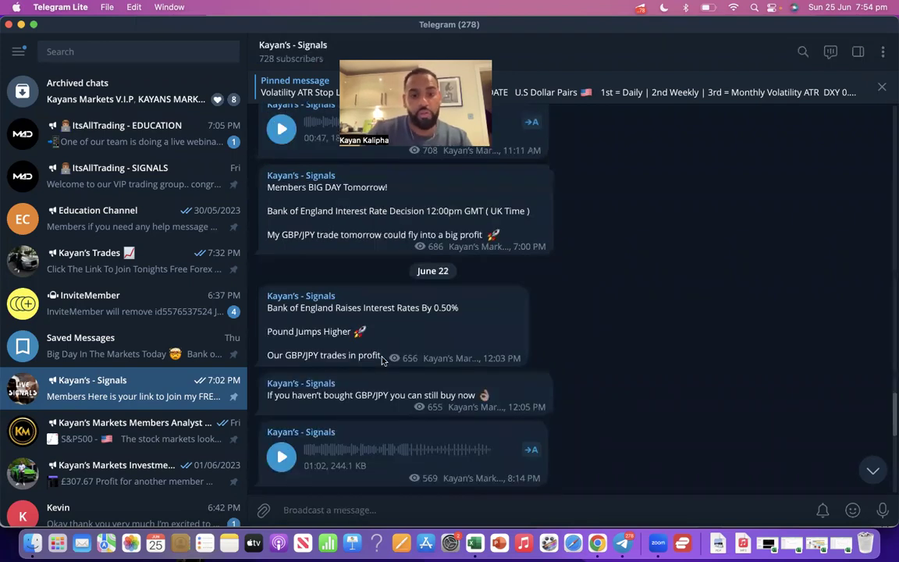
pyautogui.scroll(-5, 382, 355)
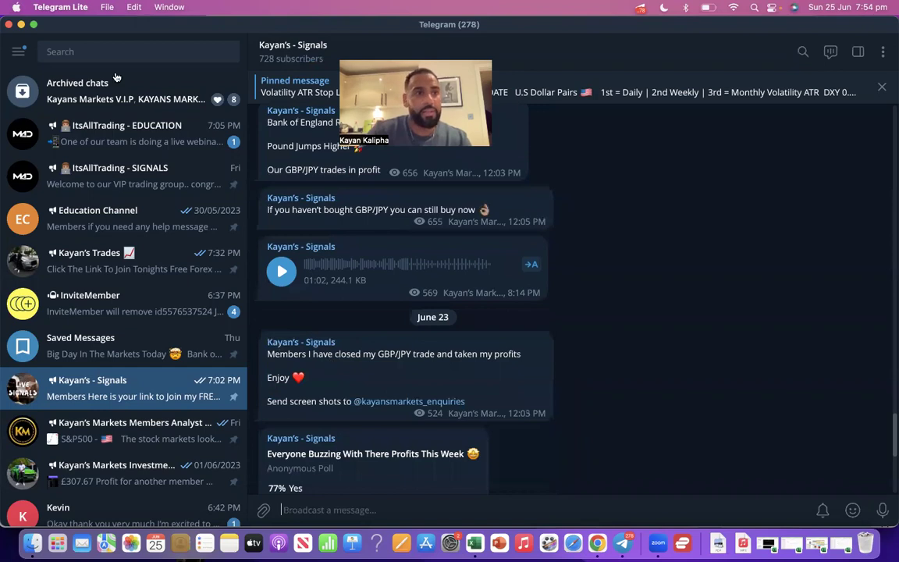
pyautogui.scroll(6, 297, 323)
# - Switch to the third Telegram account and examine the GBP/JPY trade history screenshot in a member's Saturday chat
pyautogui.click(17, 52)
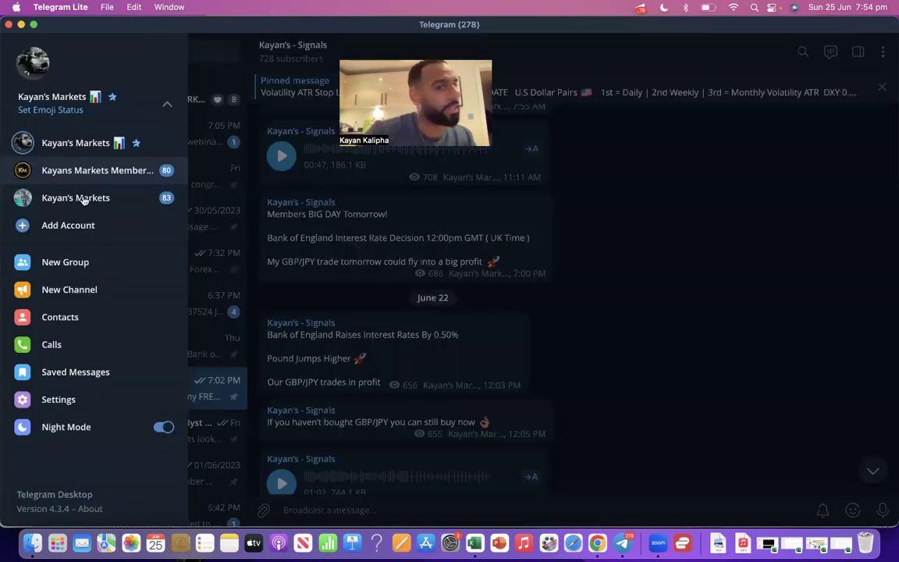
pyautogui.click(83, 200)
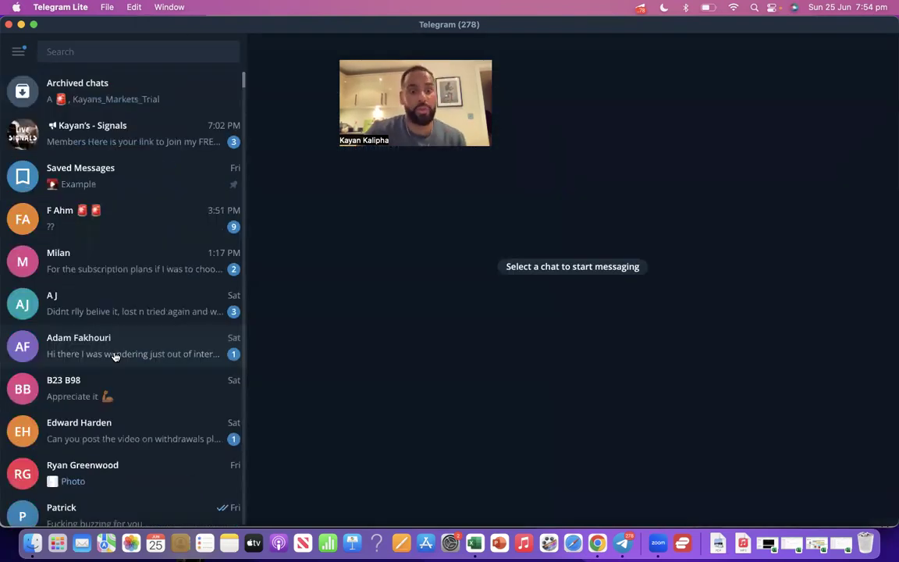
pyautogui.click(113, 355)
pyautogui.click(113, 382)
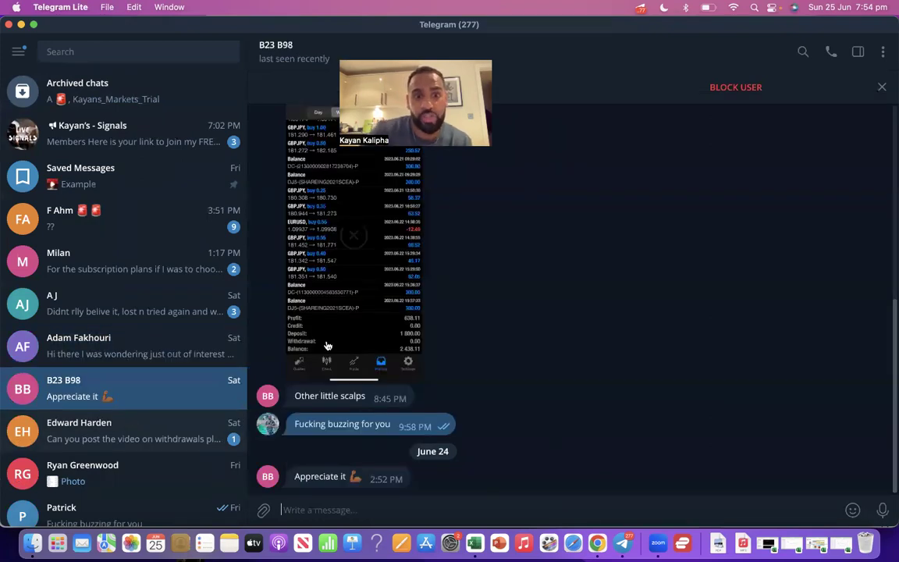
pyautogui.scroll(2, 328, 343)
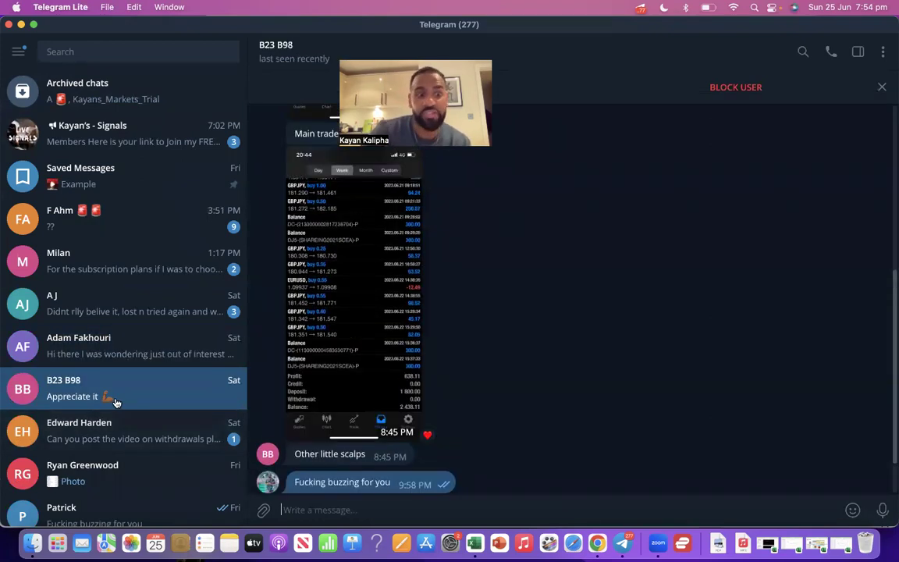
# - Examine the trade history screenshots and messages that other members shared in their Friday chats
pyautogui.click(111, 442)
pyautogui.click(113, 470)
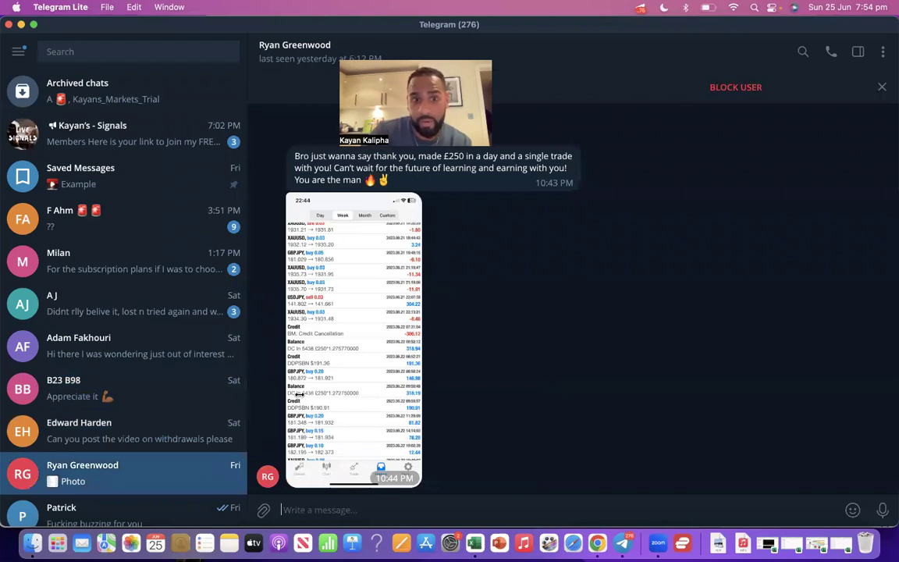
pyautogui.scroll(-1, 129, 375)
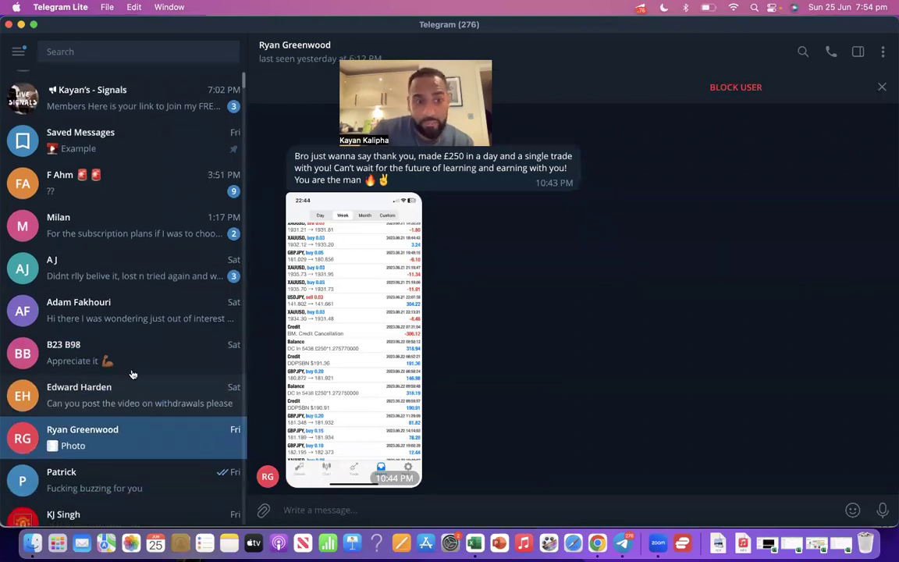
pyautogui.scroll(-4, 132, 374)
pyautogui.click(131, 376)
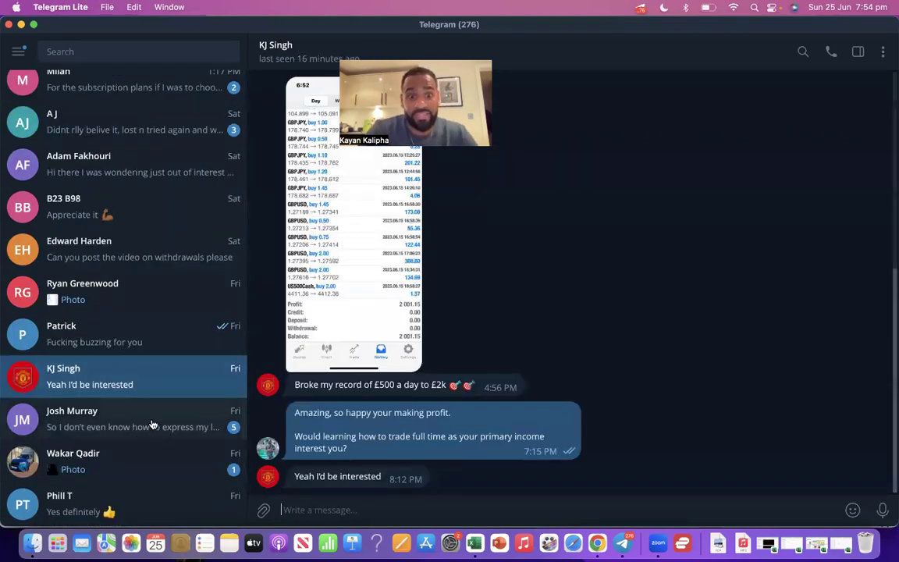
pyautogui.scroll(1, 367, 331)
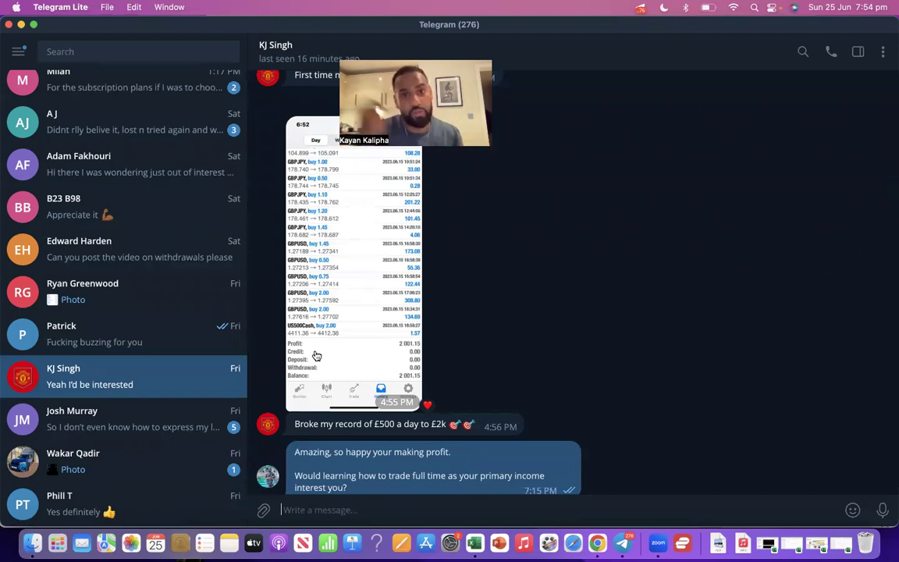
pyautogui.click(169, 432)
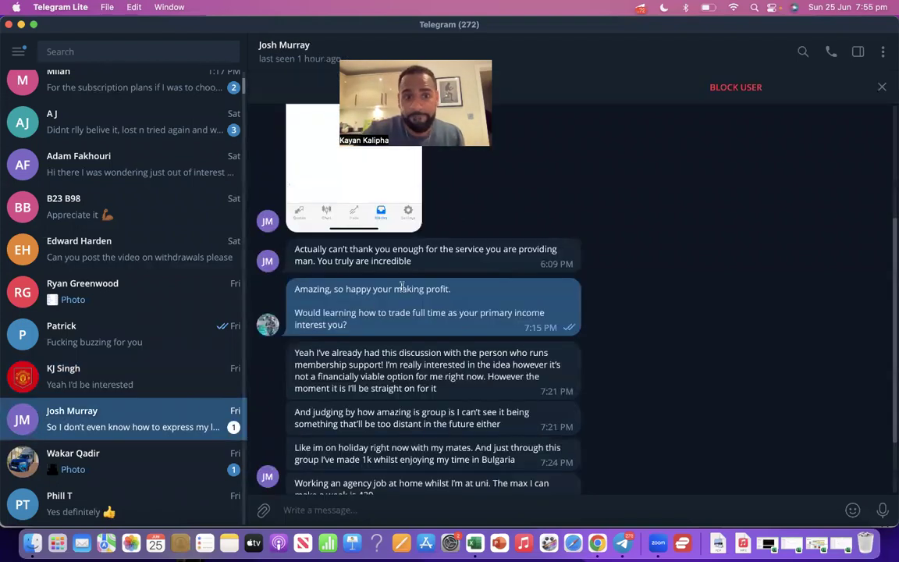
pyautogui.scroll(5, 404, 291)
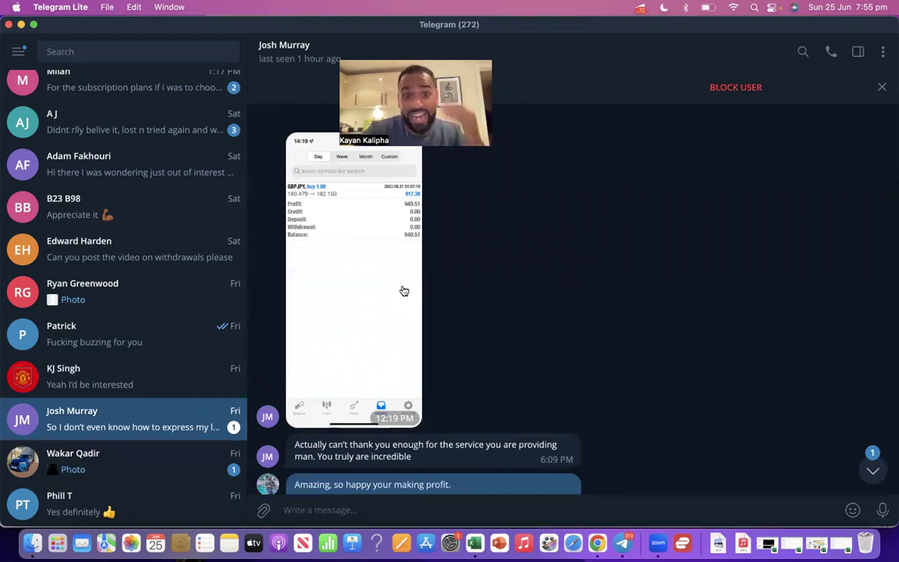
# - Examine the GBP/JPY and EUR/JPY trade history screenshots in the next members' Friday chats, ending with the one posted June 23
pyautogui.scroll(-2, 134, 331)
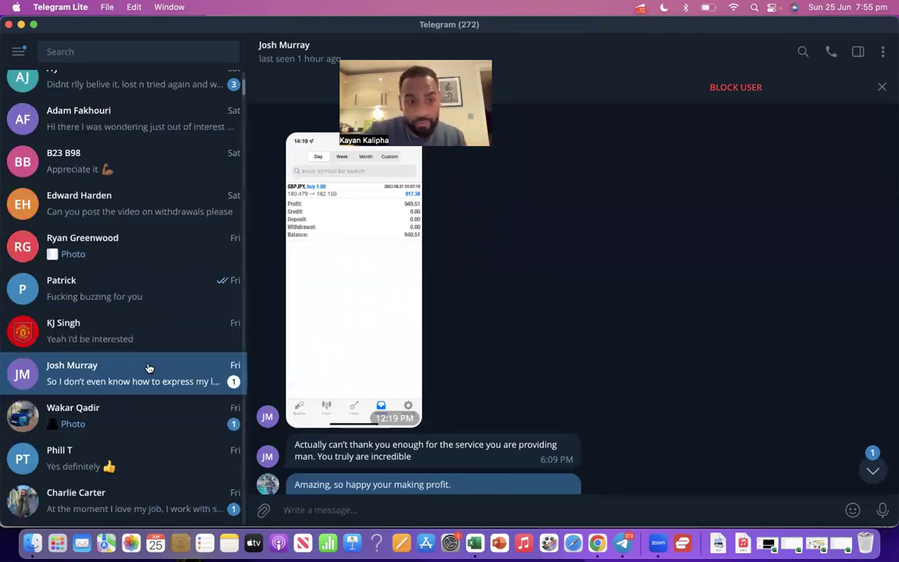
pyautogui.click(119, 400)
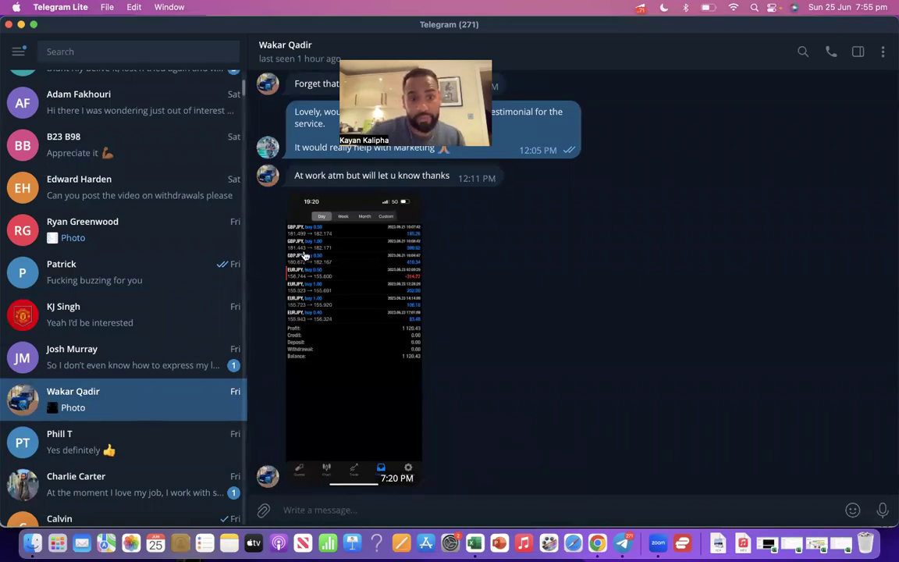
pyautogui.scroll(-4, 84, 386)
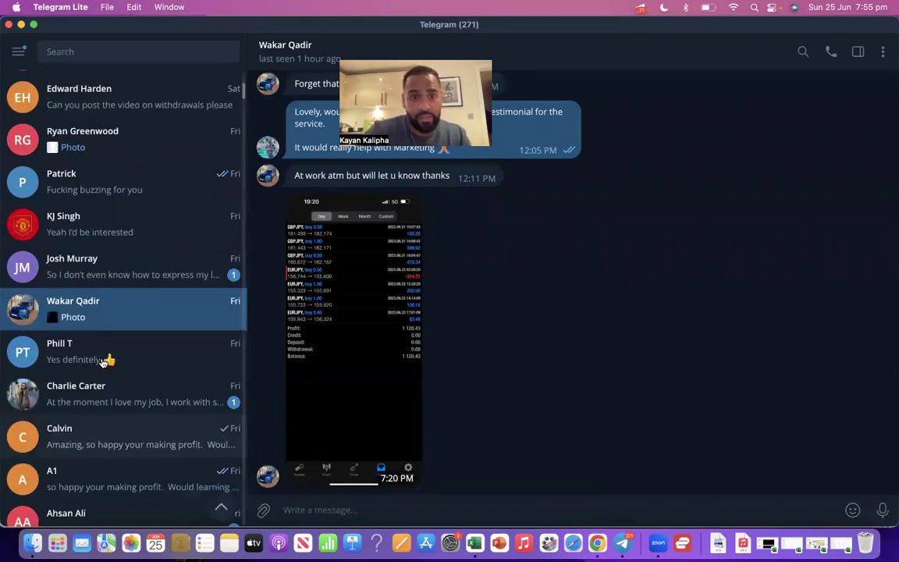
pyautogui.click(106, 360)
pyautogui.click(123, 401)
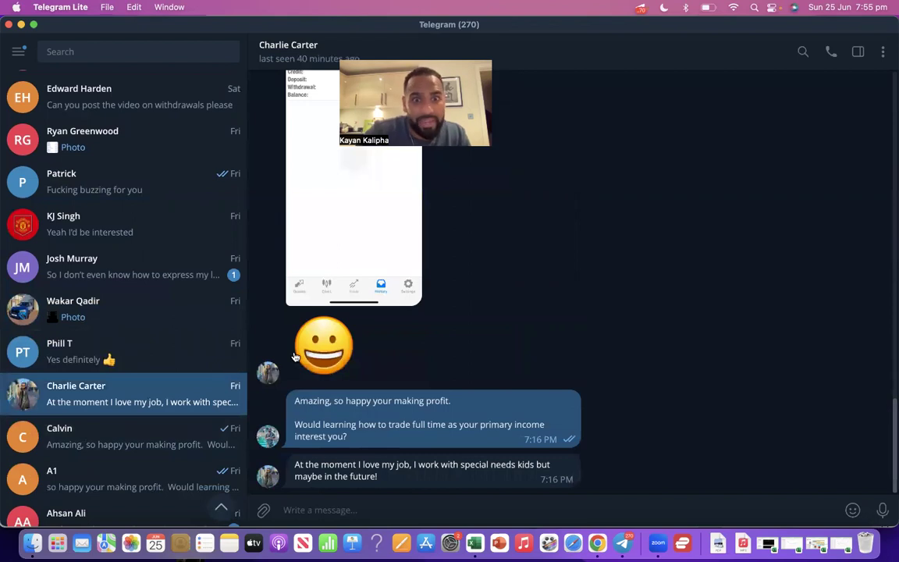
pyautogui.scroll(3, 295, 356)
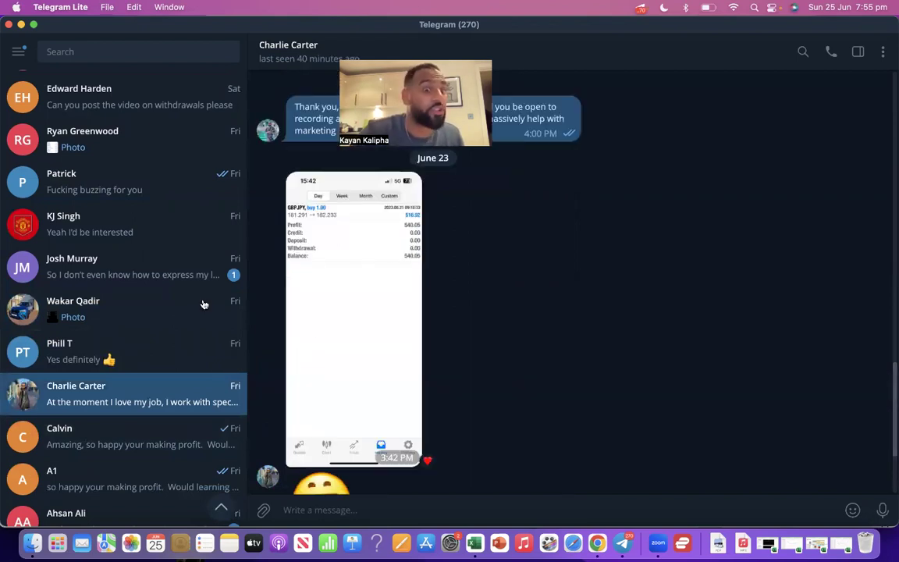
# - Go further down the Friday chats and examine members' GBP/JPY trade history screenshots from June 22 and June 23
pyautogui.scroll(-2, 204, 305)
pyautogui.scroll(-3, 160, 273)
pyautogui.click(160, 285)
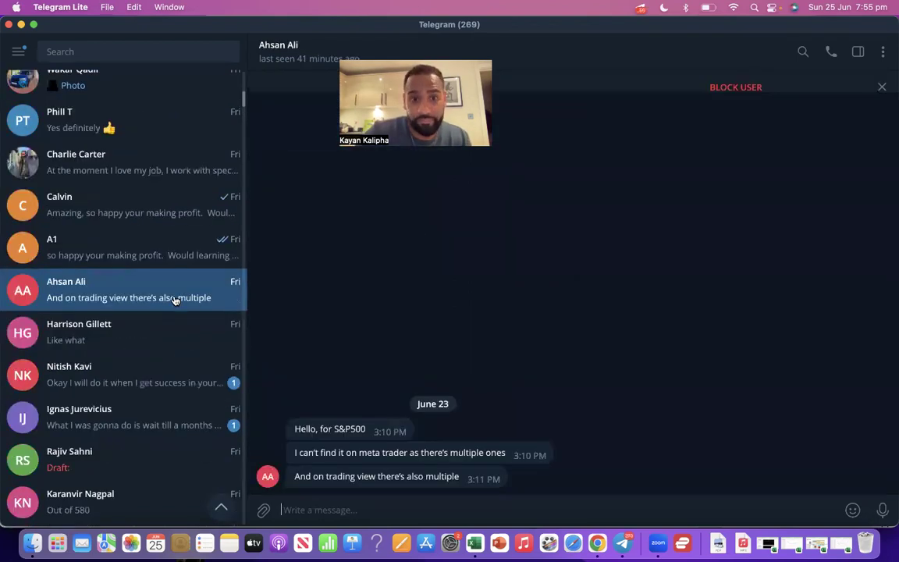
pyautogui.click(152, 343)
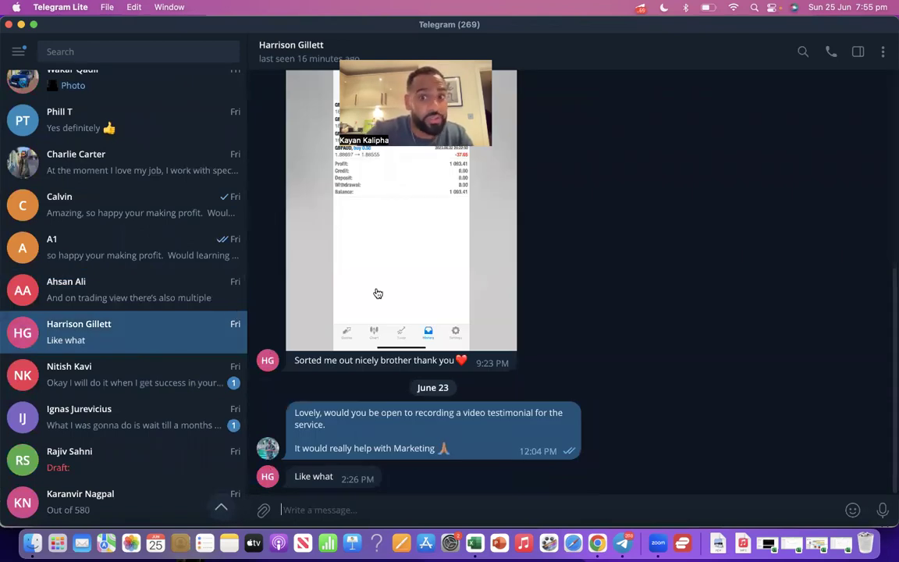
pyautogui.scroll(2, 458, 291)
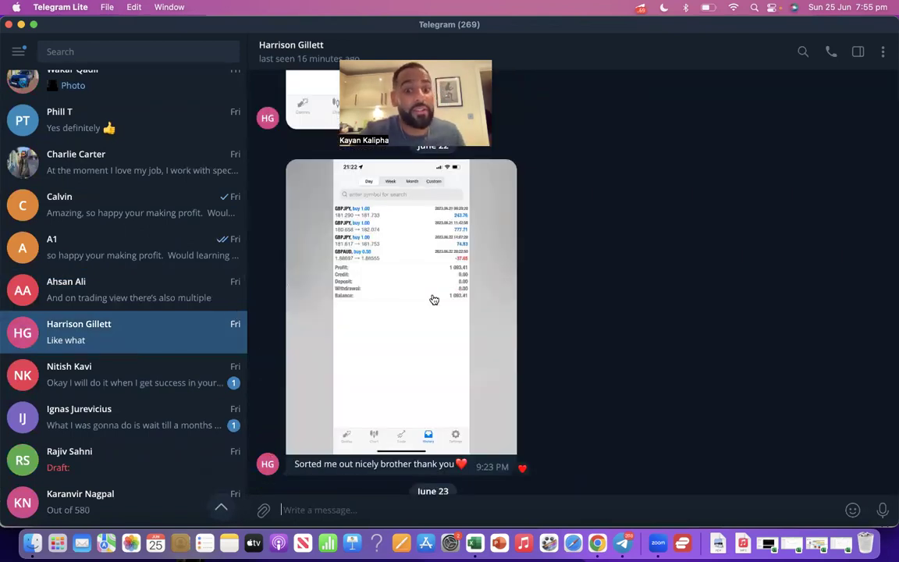
pyautogui.click(133, 394)
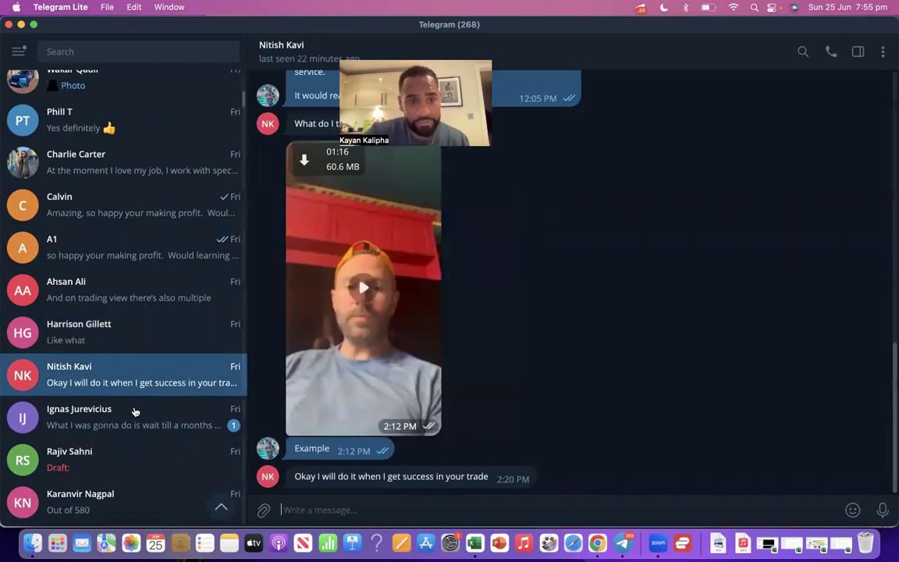
pyautogui.click(134, 411)
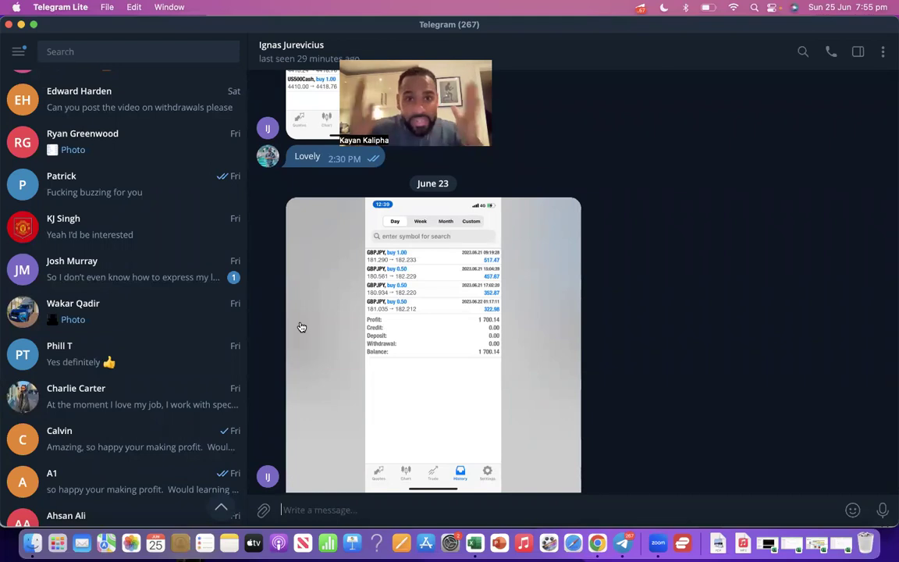
# - Switch from Telegram to the Investing 2023 KAYAN copy workbook and show the USD sheet's inflation, unemployment and wage growth tables
pyautogui.click(21, 25)
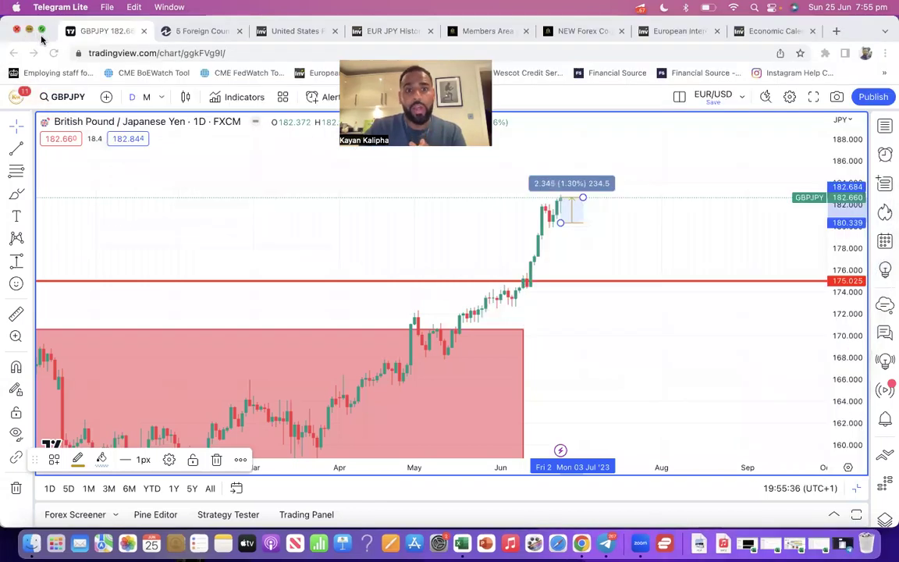
pyautogui.click(29, 31)
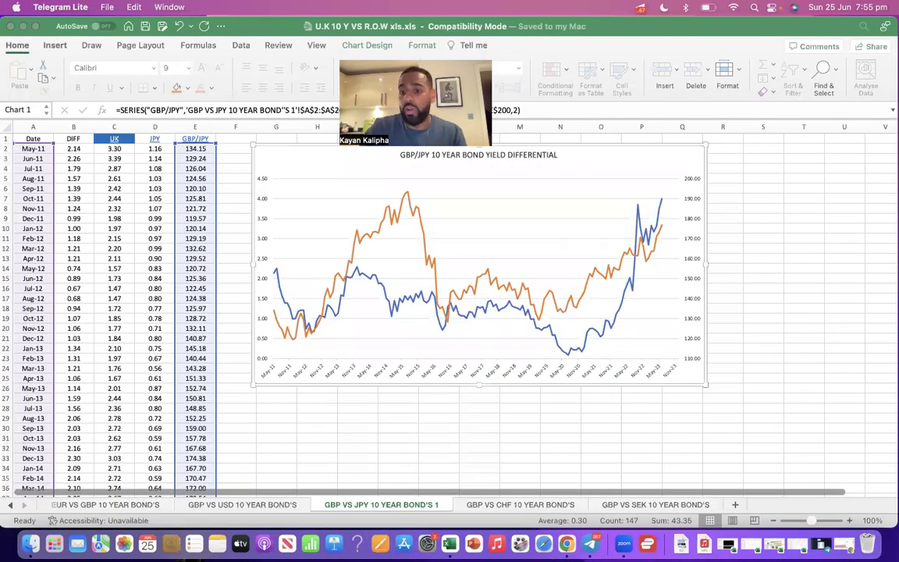
pyautogui.click(776, 546)
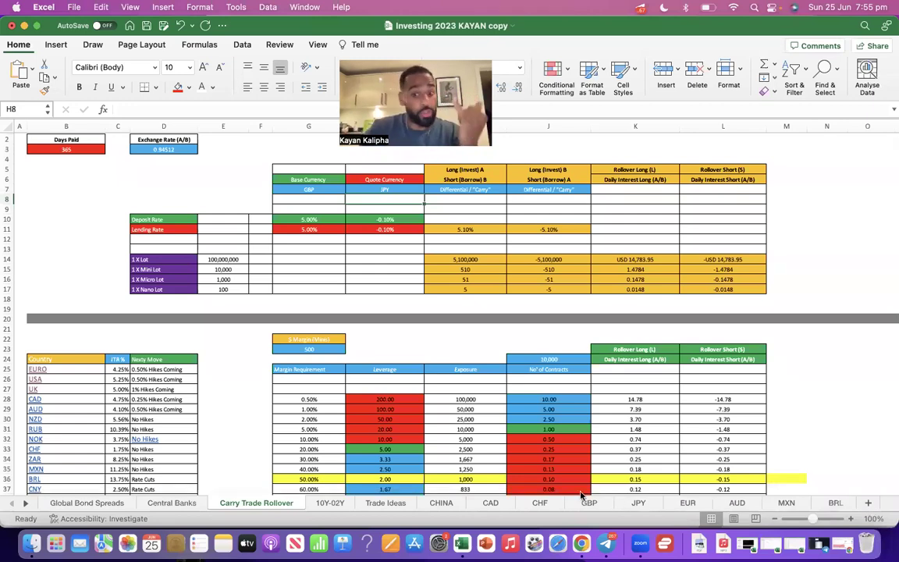
pyautogui.hscroll(2, 25, 505)
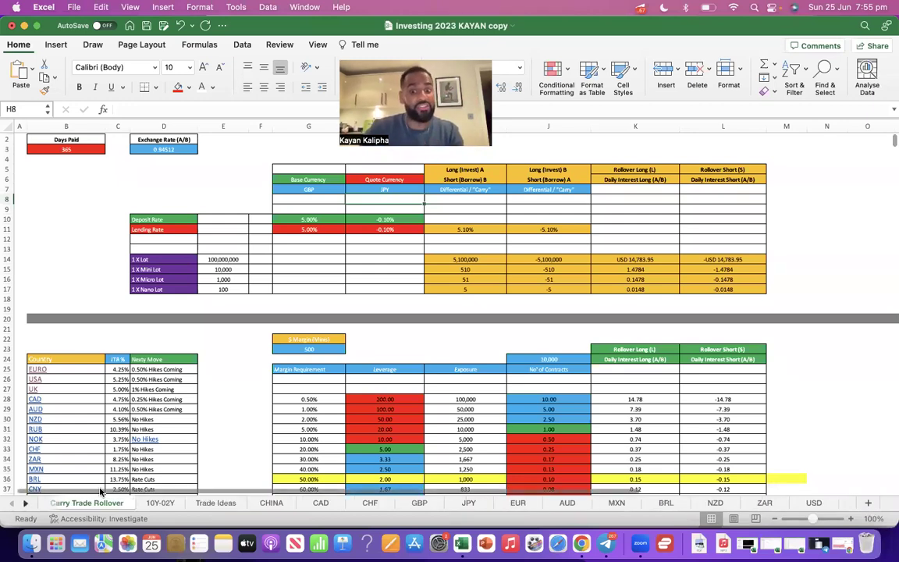
pyautogui.hscroll(3, 469, 503)
pyautogui.click(603, 504)
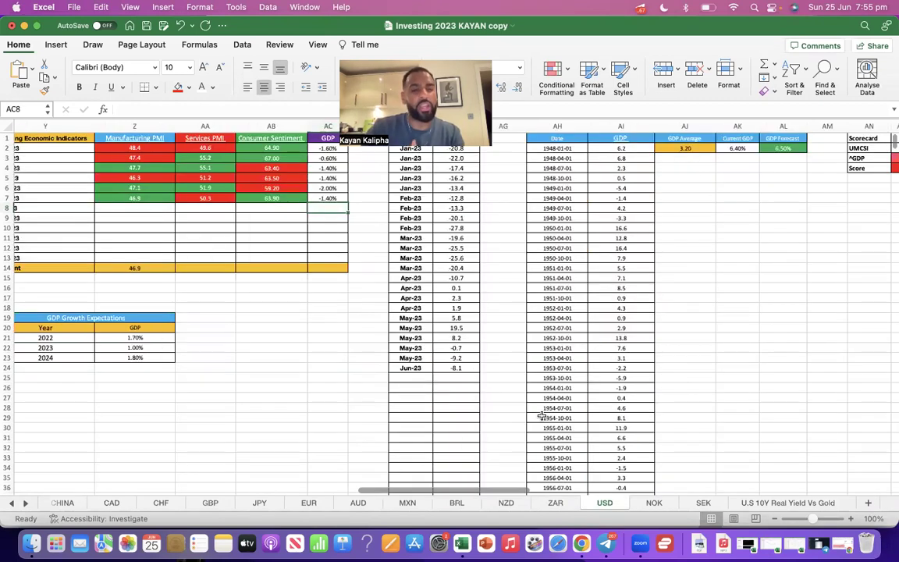
pyautogui.hscroll(-15, 541, 416)
pyautogui.hscroll(1, 541, 416)
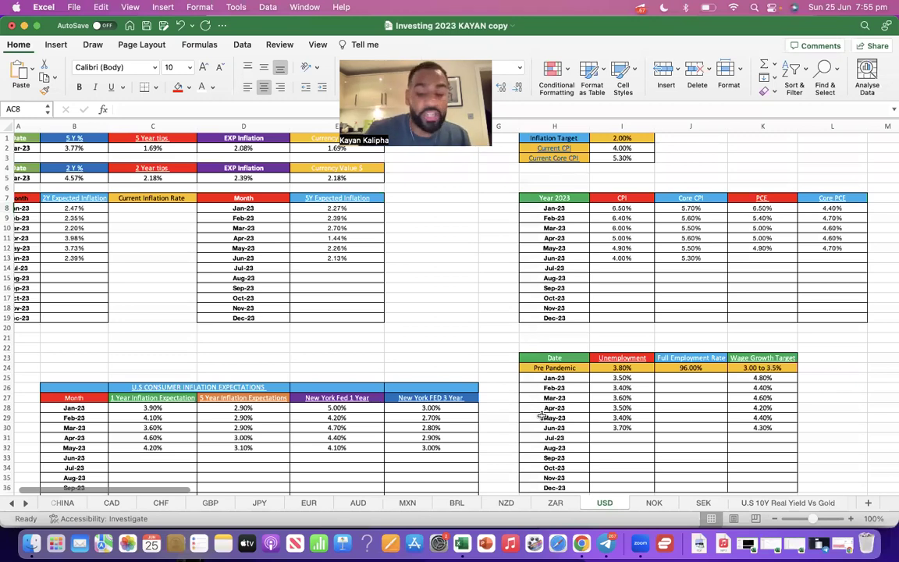
# - Highlight the USD sheet's March to June wage growth, then the labour market figures and the 2023 CPI and Core CPI columns
pyautogui.moveTo(767, 426); pyautogui.dragTo(768, 397)
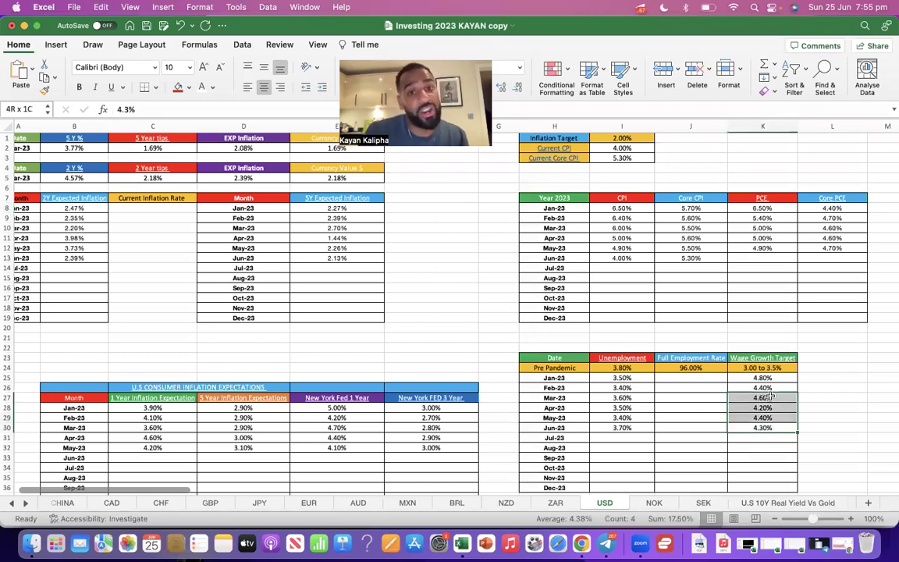
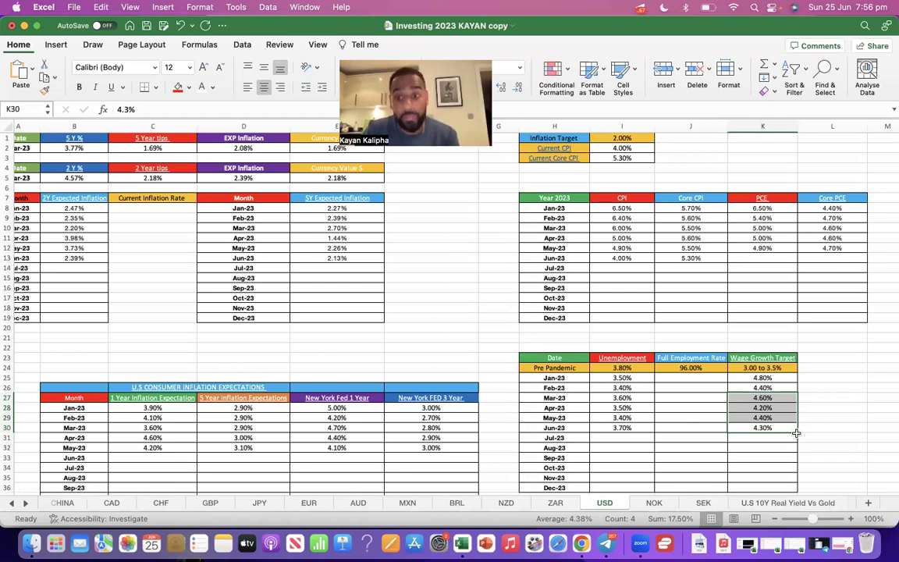
pyautogui.moveTo(622, 387); pyautogui.dragTo(762, 437)
pyautogui.moveTo(622, 208); pyautogui.dragTo(672, 269)
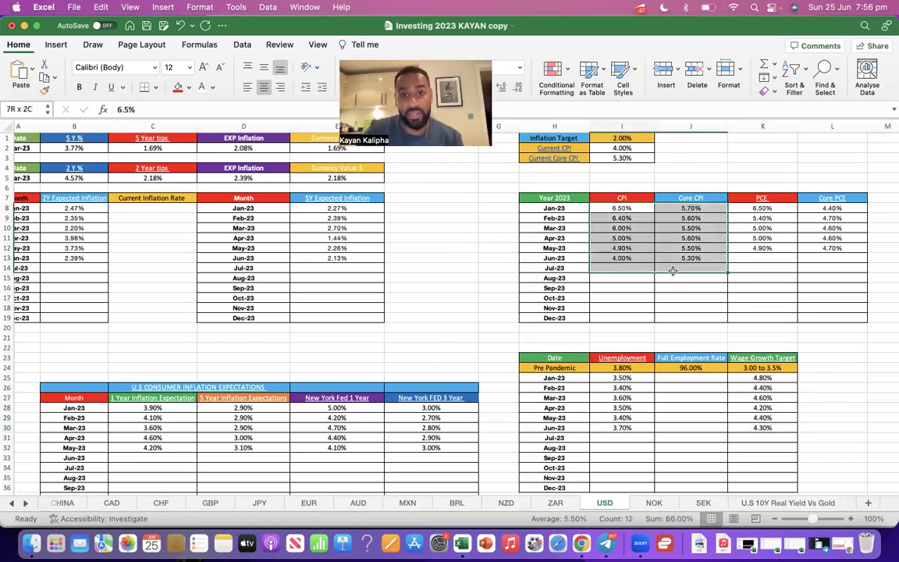
# - Show the GBP sheet and highlight the UK's May-23 CPI and Core CPI figures
pyautogui.click(208, 502)
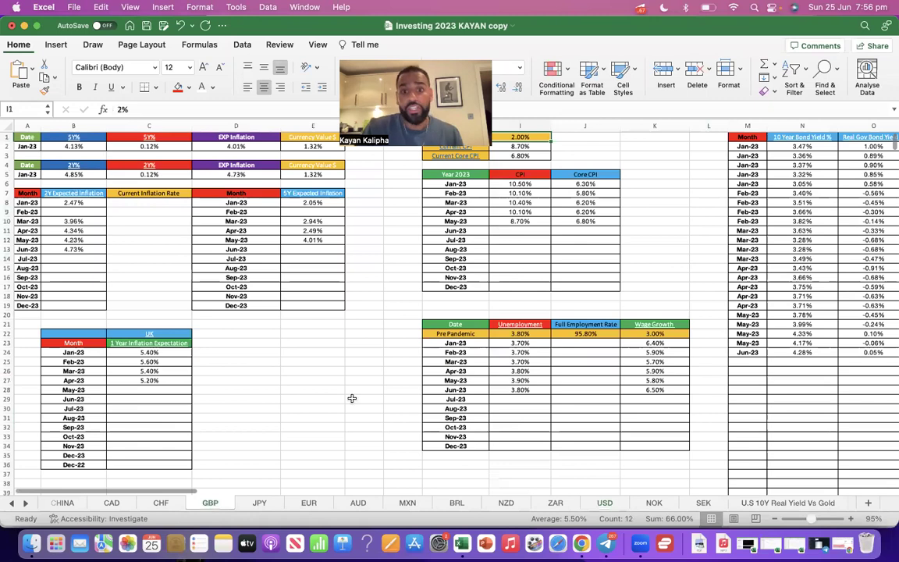
pyautogui.moveTo(518, 222); pyautogui.dragTo(579, 221)
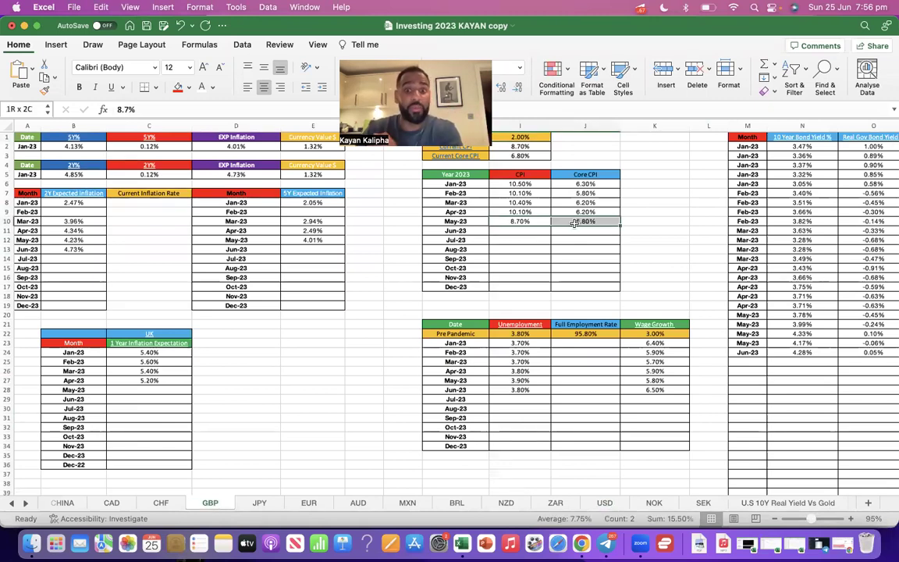
pyautogui.click(528, 232)
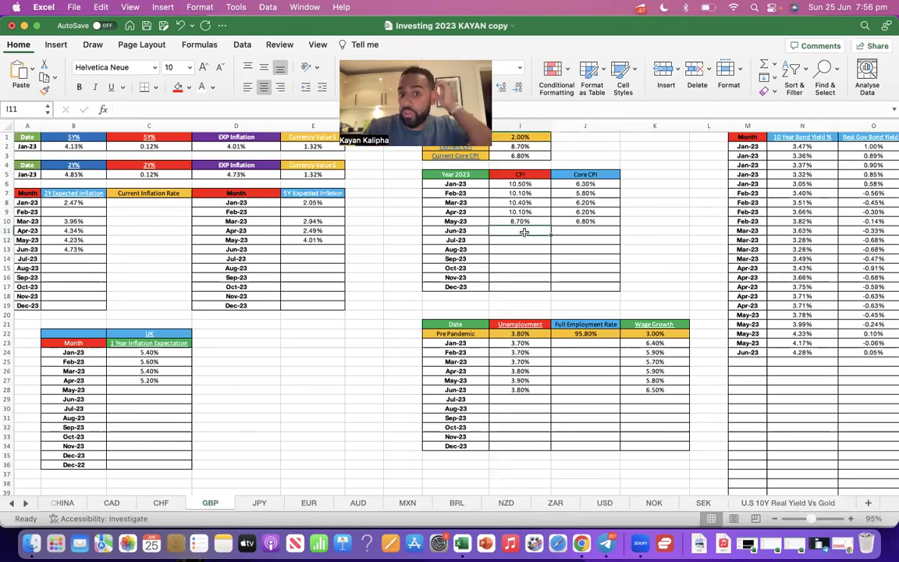
# - Switch to the Fed Funds Rate workbook and examine the BOE Implied Rate chart from Jun-23 to its peak
pyautogui.click(23, 27)
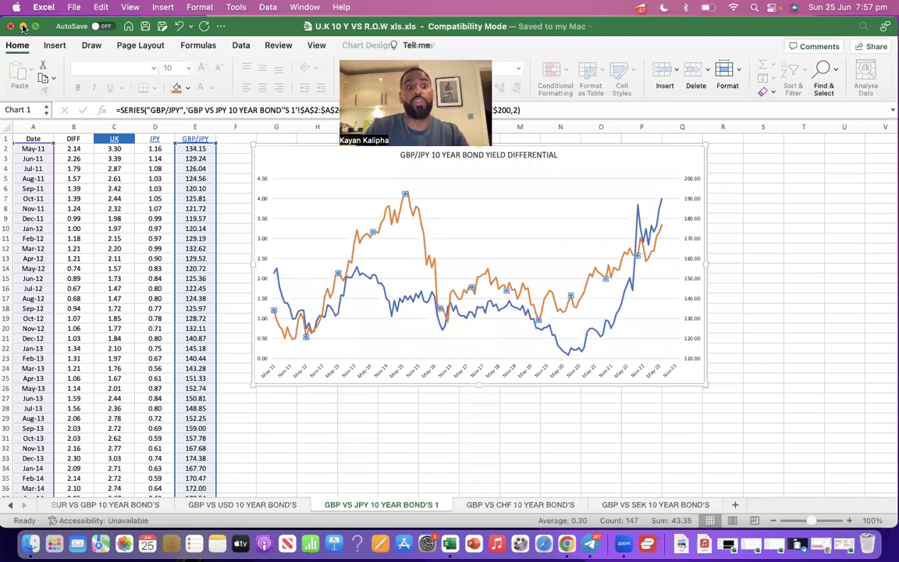
pyautogui.click(23, 27)
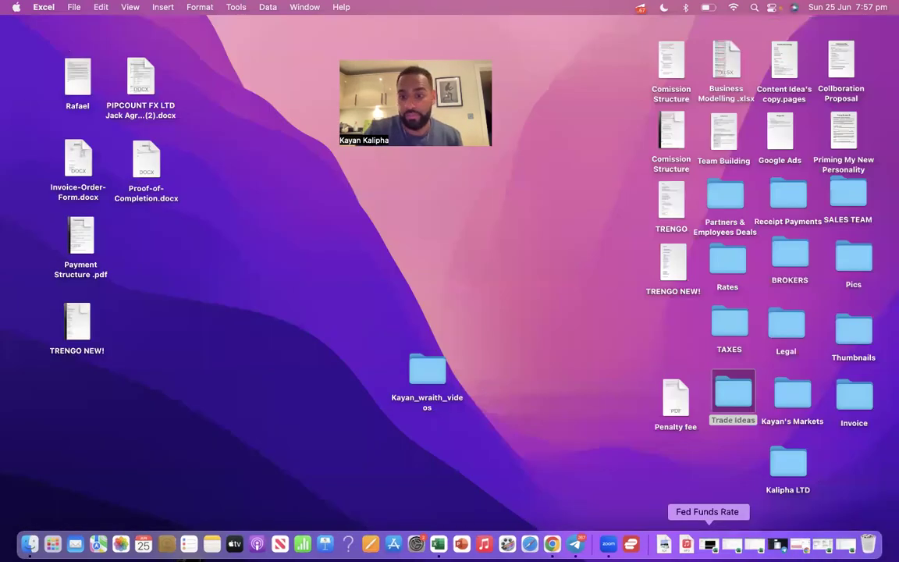
pyautogui.click(708, 544)
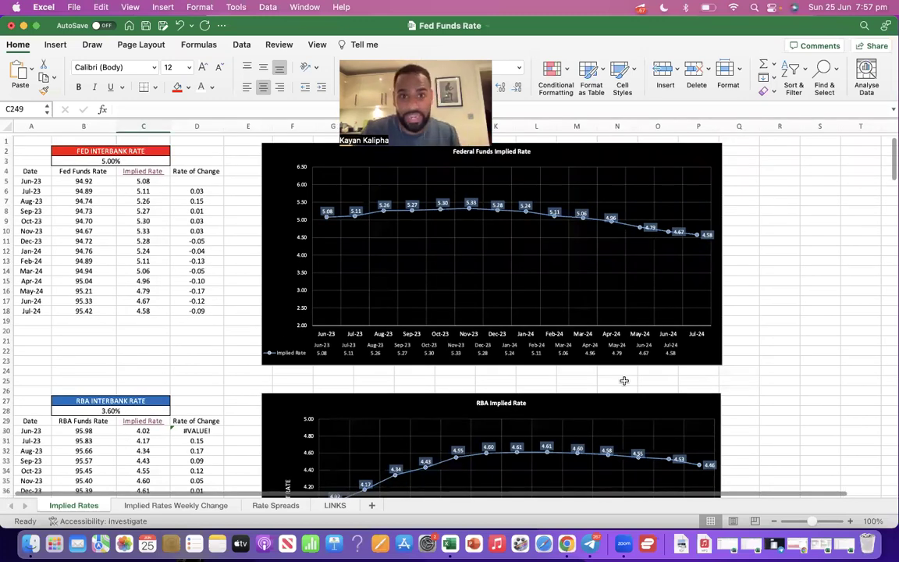
pyautogui.scroll(-6, 624, 380)
pyautogui.scroll(-2, 624, 380)
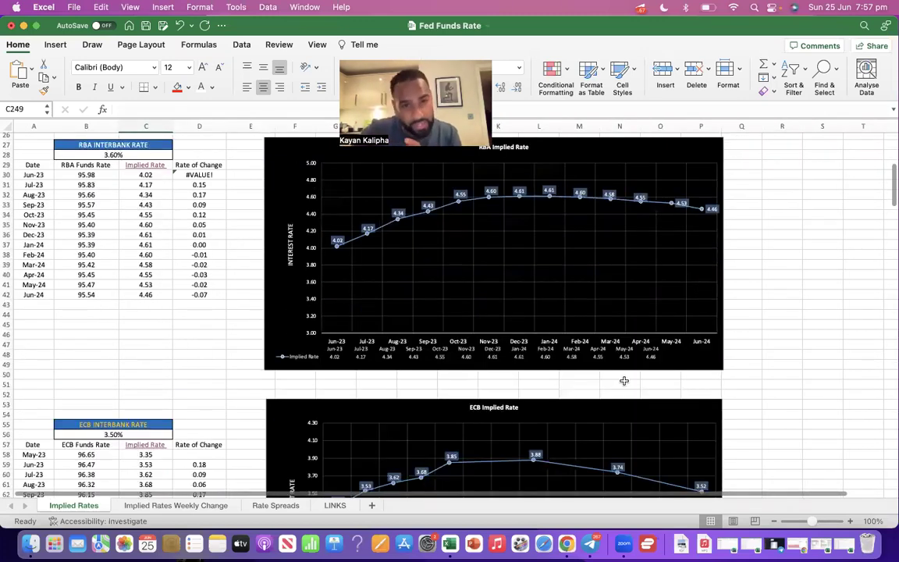
pyautogui.scroll(-9, 624, 381)
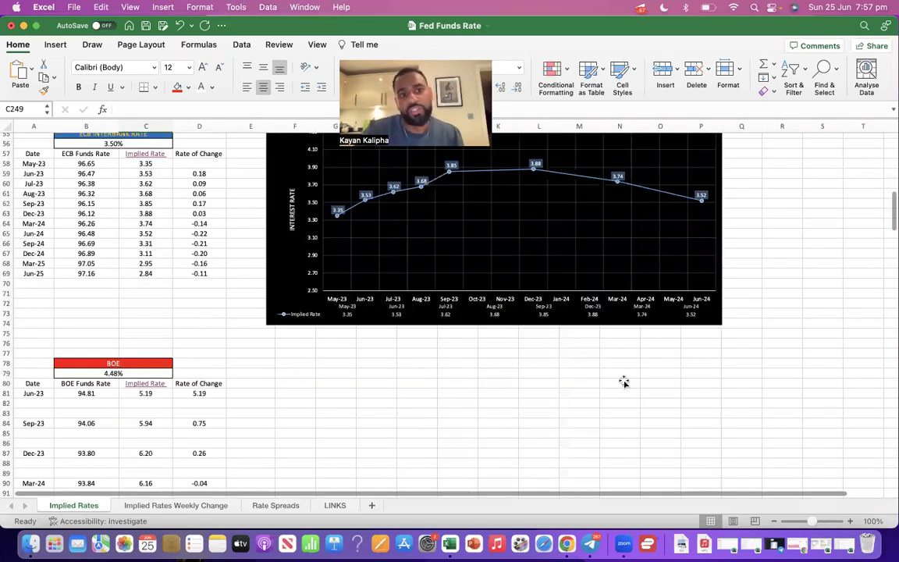
pyautogui.scroll(-6, 624, 378)
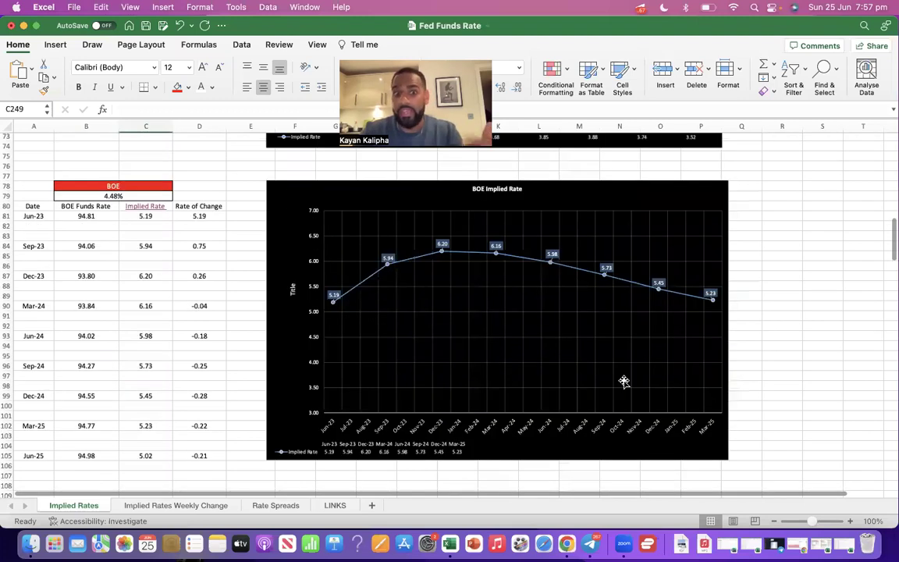
pyautogui.click(334, 302)
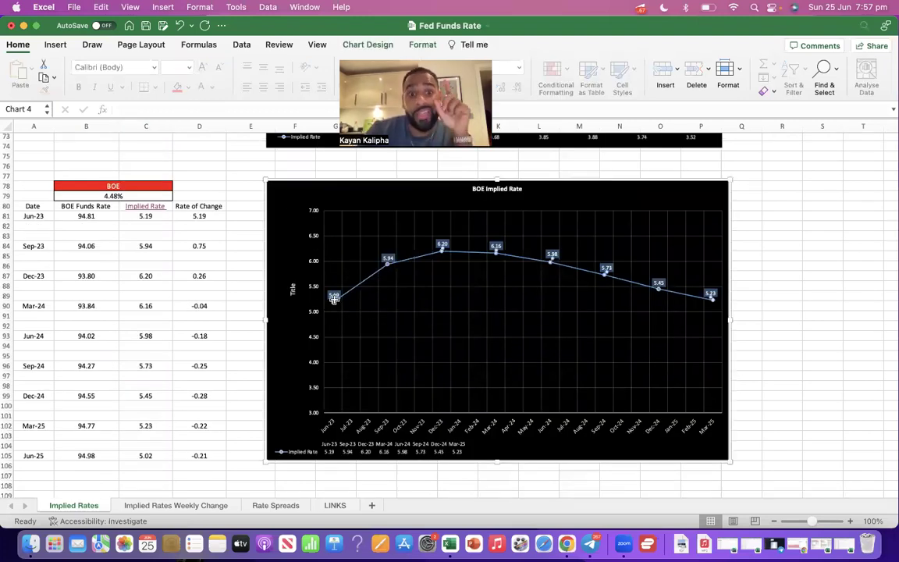
pyautogui.moveTo(449, 250)
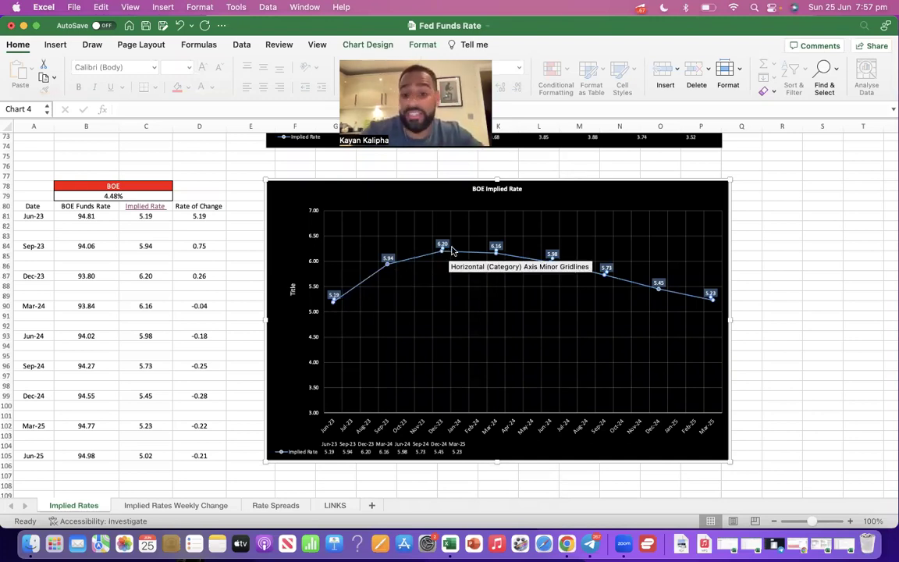
# - Switch to Chrome and open tradingeconomics.com in a new tab
pyautogui.click(566, 544)
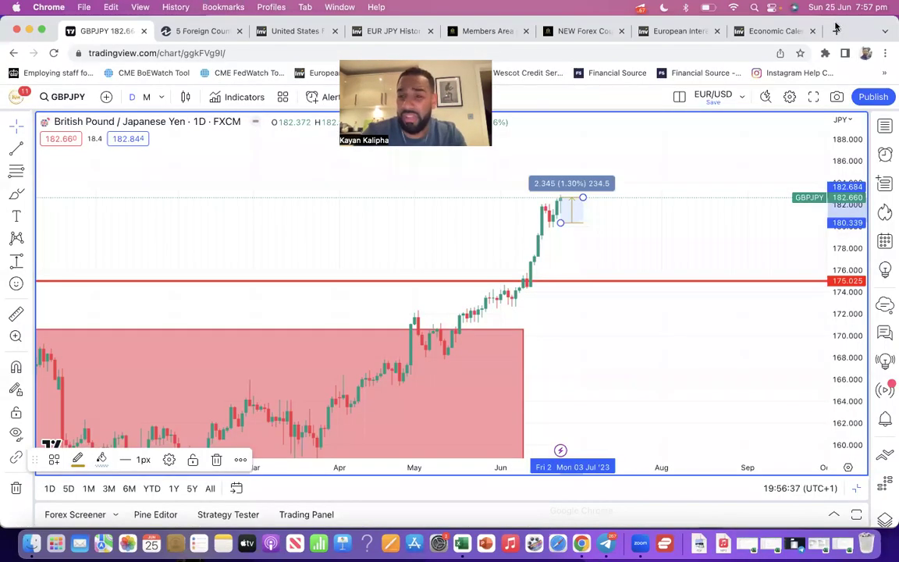
pyautogui.click(754, 30)
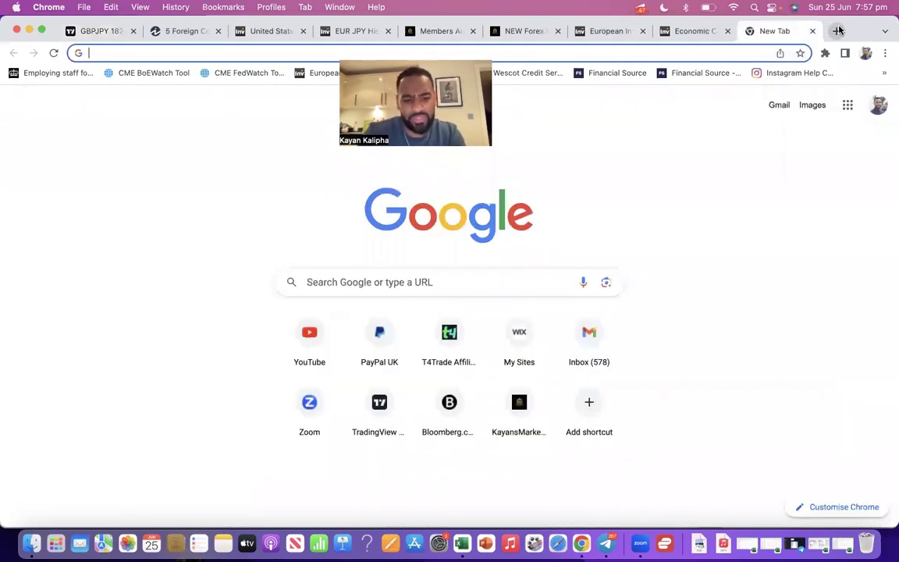
pyautogui.write('TRADINGECO')
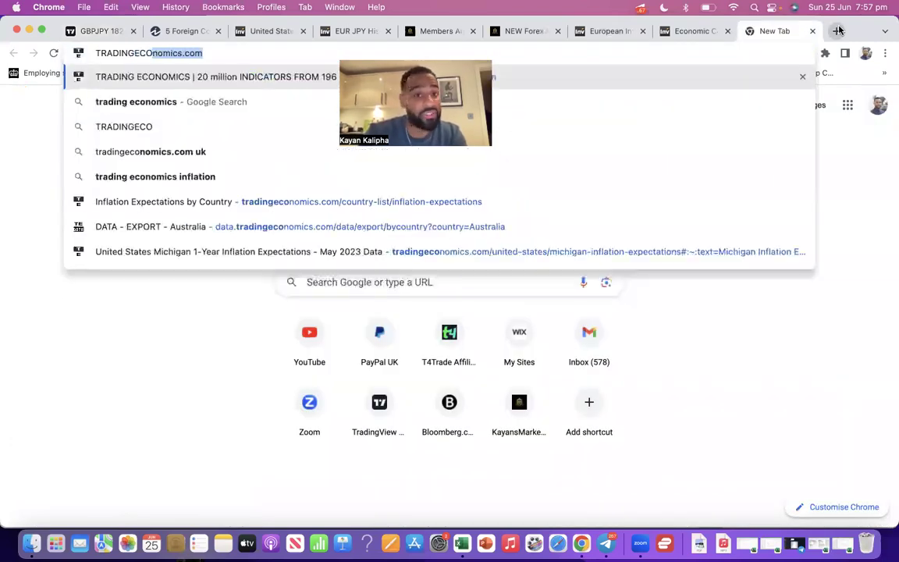
pyautogui.press('Return')
# - Open the United Kingdom's interest rate from the country table and view its history over 25 years
pyautogui.scroll(-10, 461, 299)
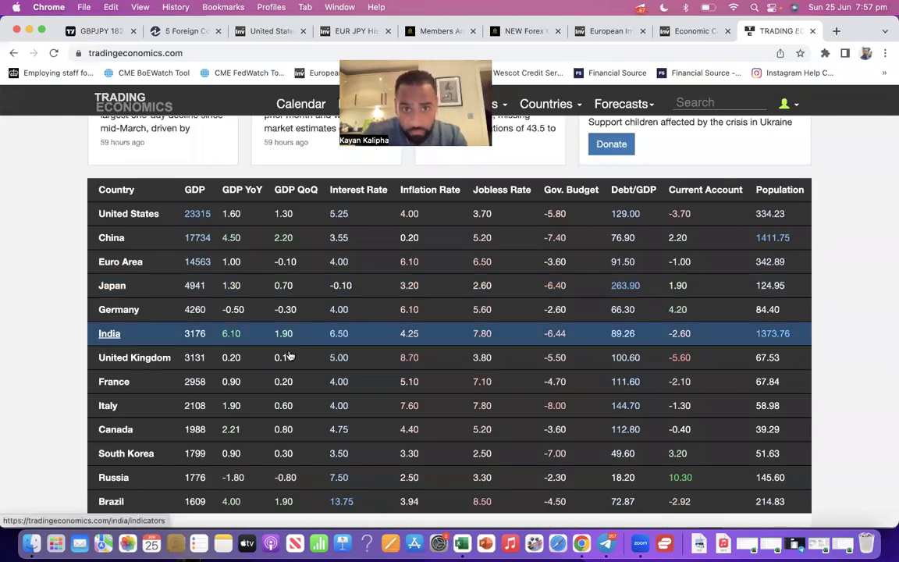
pyautogui.click(339, 358)
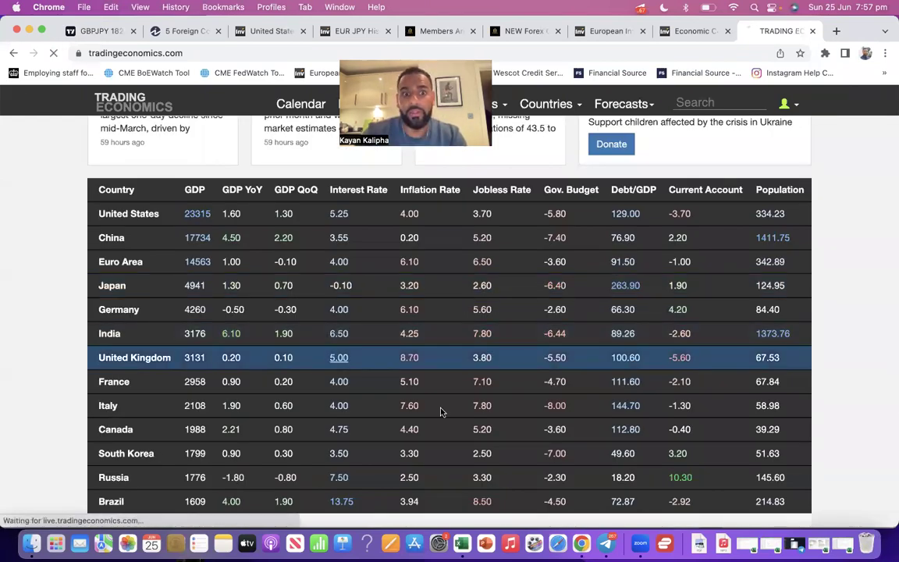
pyautogui.scroll(-2, 235, 390)
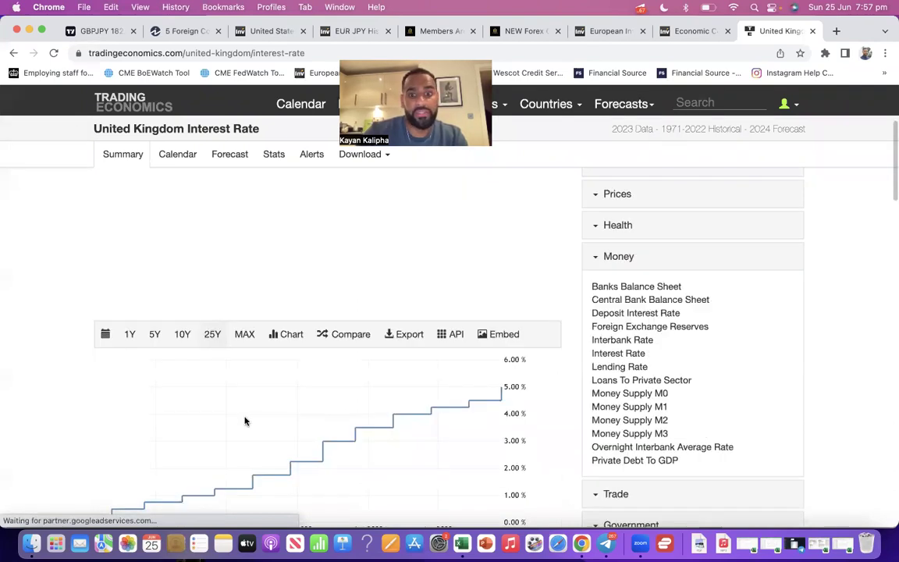
pyautogui.scroll(-1, 238, 410)
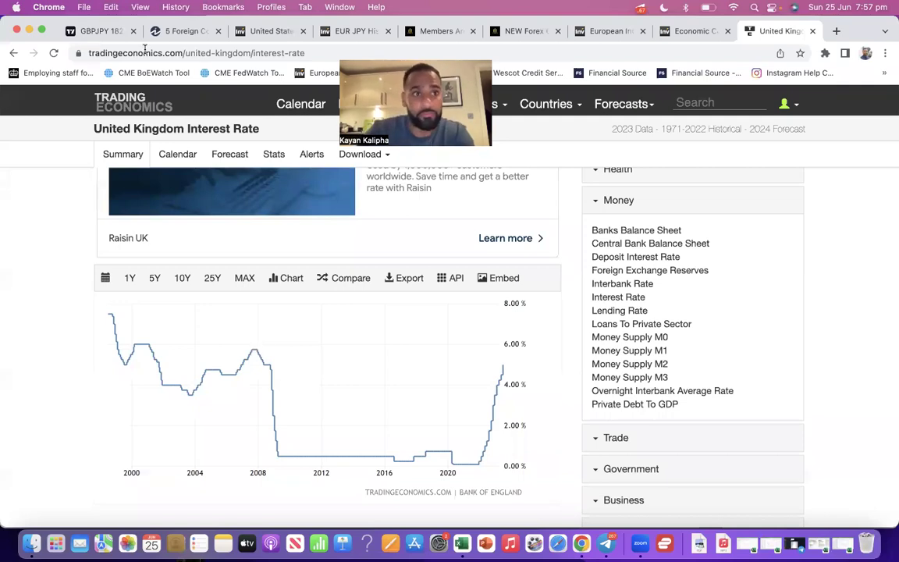
# - Return to the TradingView GBPJPY daily chart and review the price history back to November
pyautogui.click(97, 32)
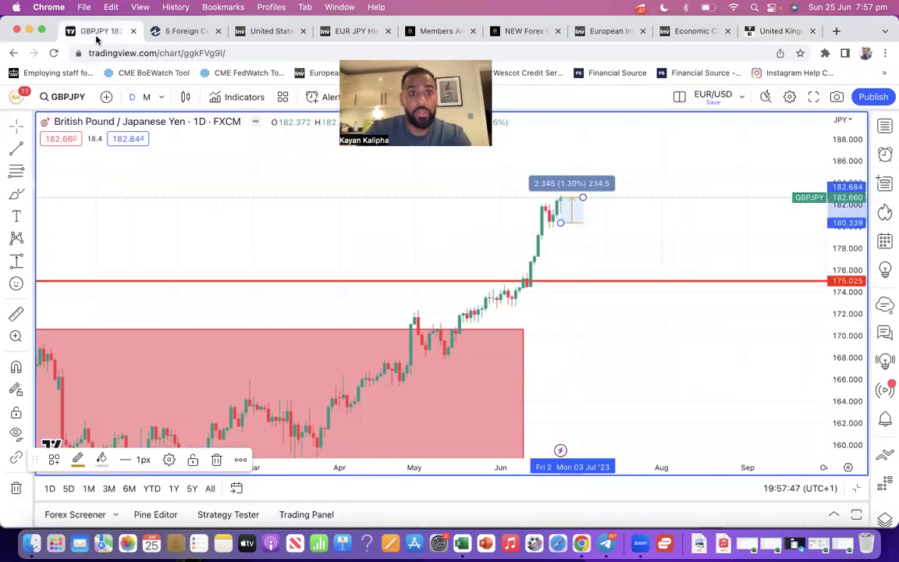
pyautogui.scroll(-3, 469, 197)
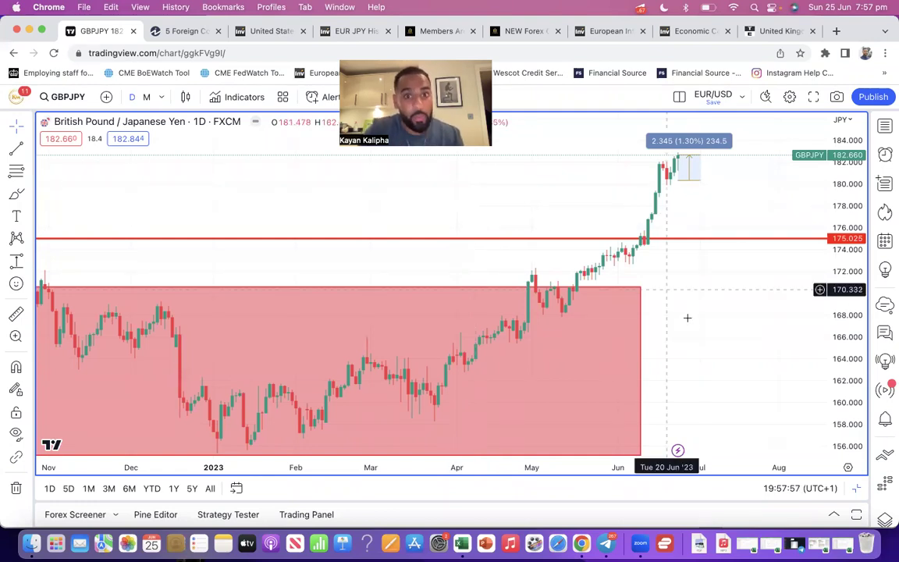
# - Switch back to the Investing 2023 KAYAN copy workbook
pyautogui.click(819, 544)
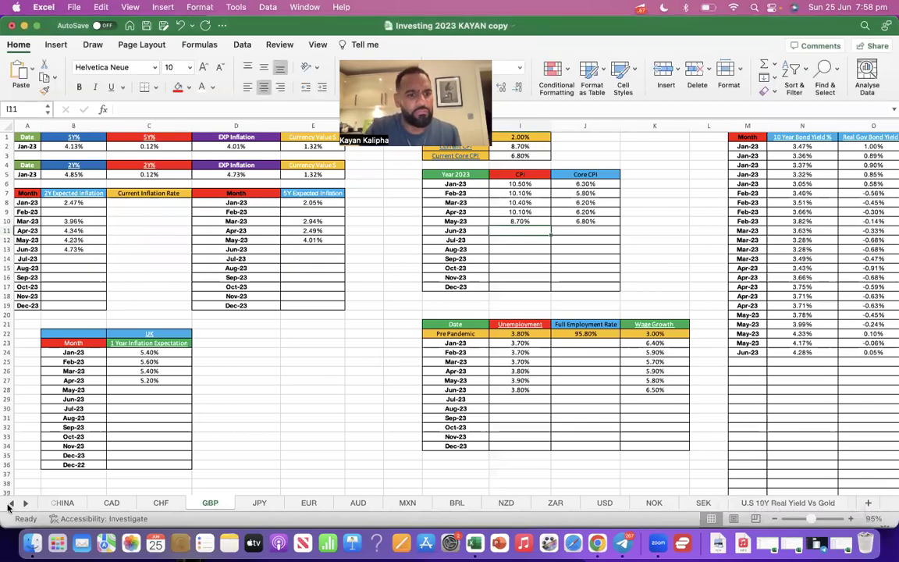
# - Open the workbook's Carry Trade Rollover sheet
pyautogui.click(11, 502)
pyautogui.click(11, 503)
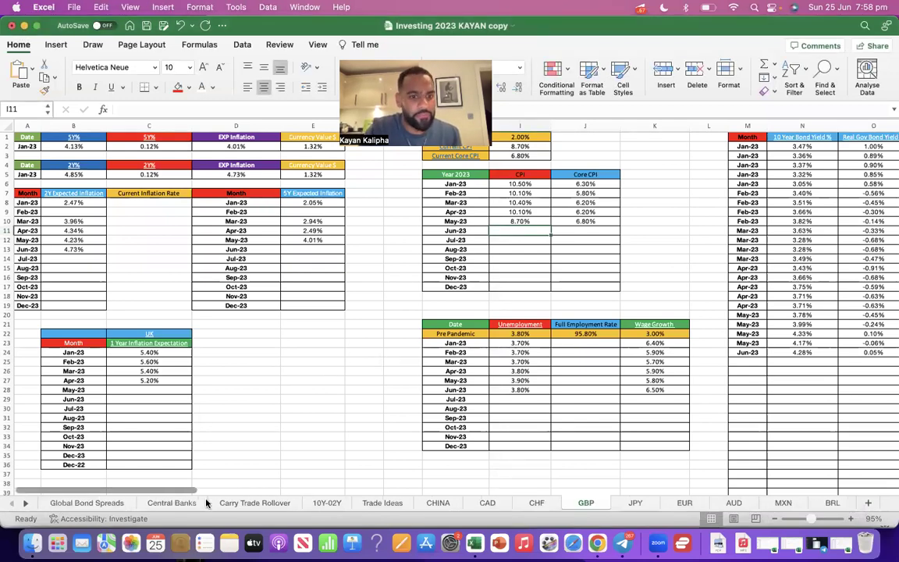
pyautogui.click(199, 503)
pyautogui.click(256, 503)
# - Set the GBP deposit rate to 6% and select the differential for going long GBP against JPY
pyautogui.click(369, 223)
pyautogui.click(309, 219)
pyautogui.write('6')
pyautogui.press('Return')
pyautogui.press('Return')
pyautogui.click(473, 230)
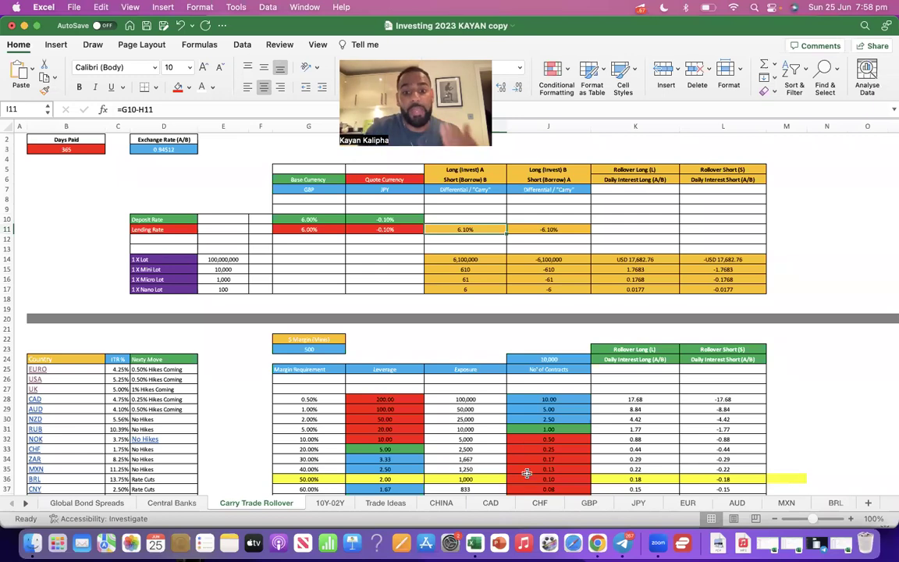
# - Switch to the GBPJPY chart on TradingView in Chrome and set its timeframe to one month, showing the history back to the 1990s
pyautogui.click(597, 543)
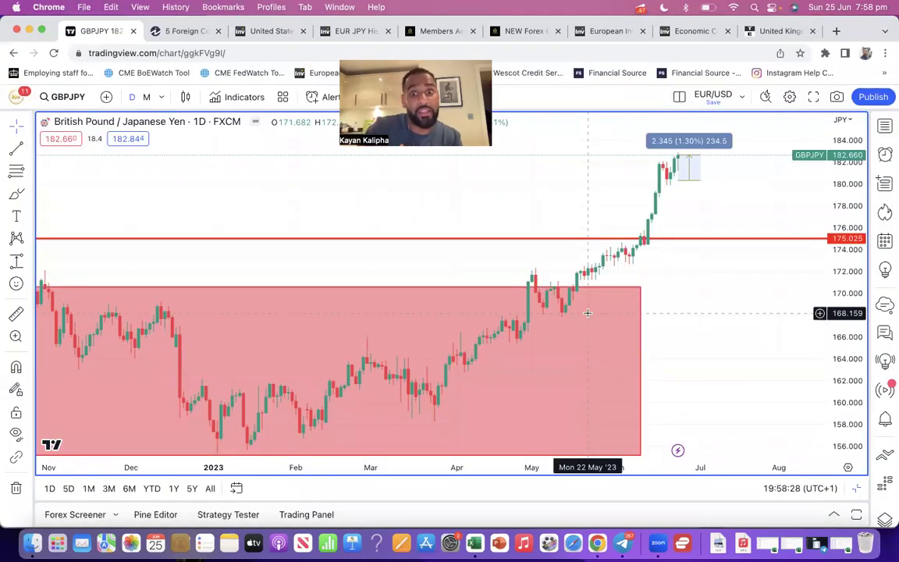
pyautogui.moveTo(676, 255); pyautogui.dragTo(639, 257)
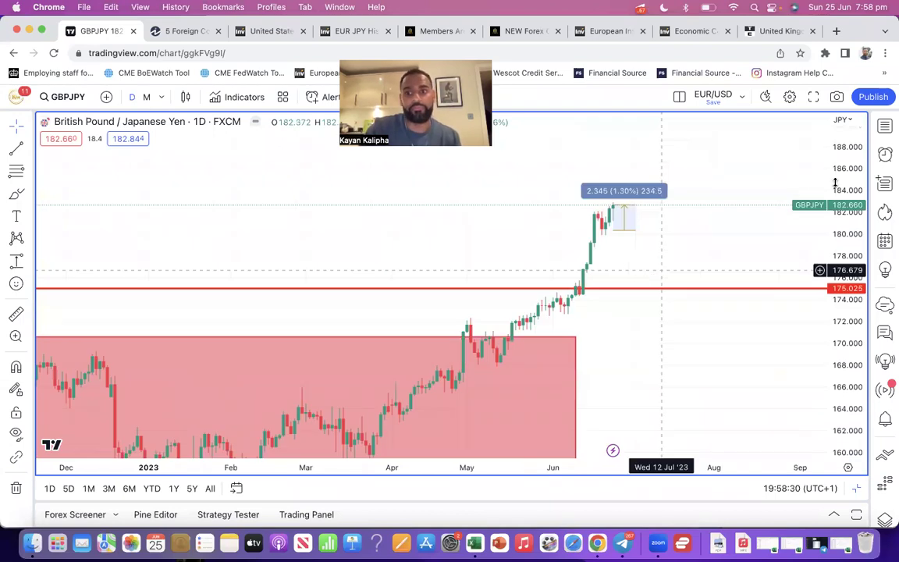
pyautogui.moveTo(835, 183); pyautogui.dragTo(727, 284)
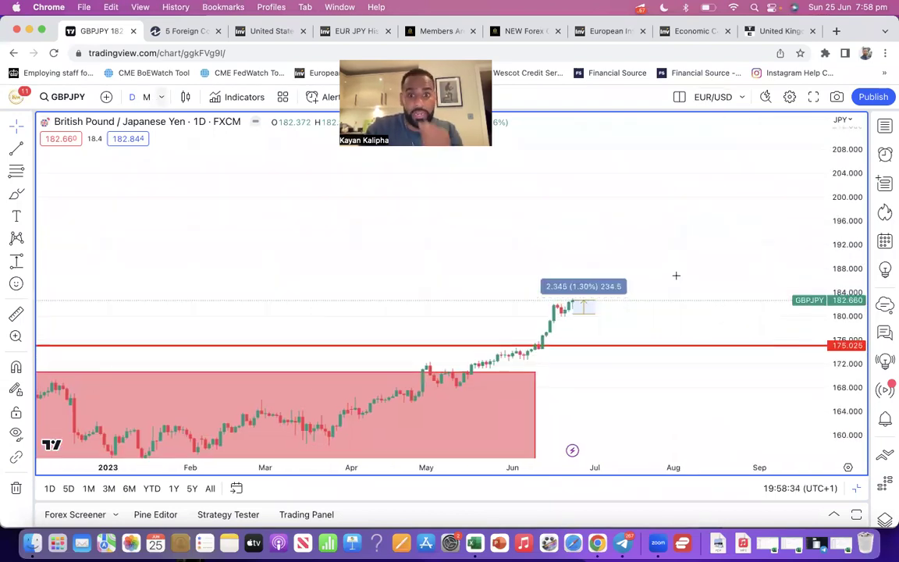
pyautogui.write('1M')
pyautogui.press('Return')
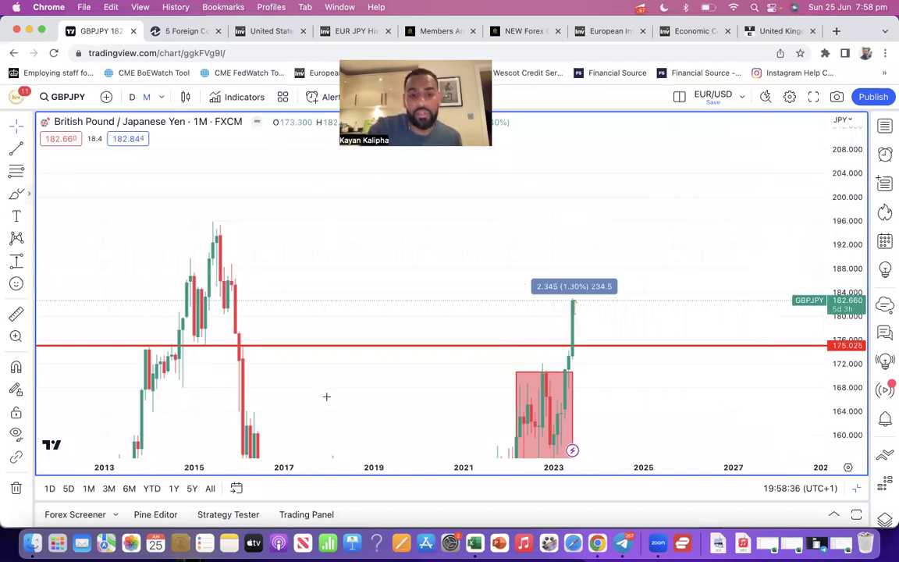
pyautogui.click(376, 433)
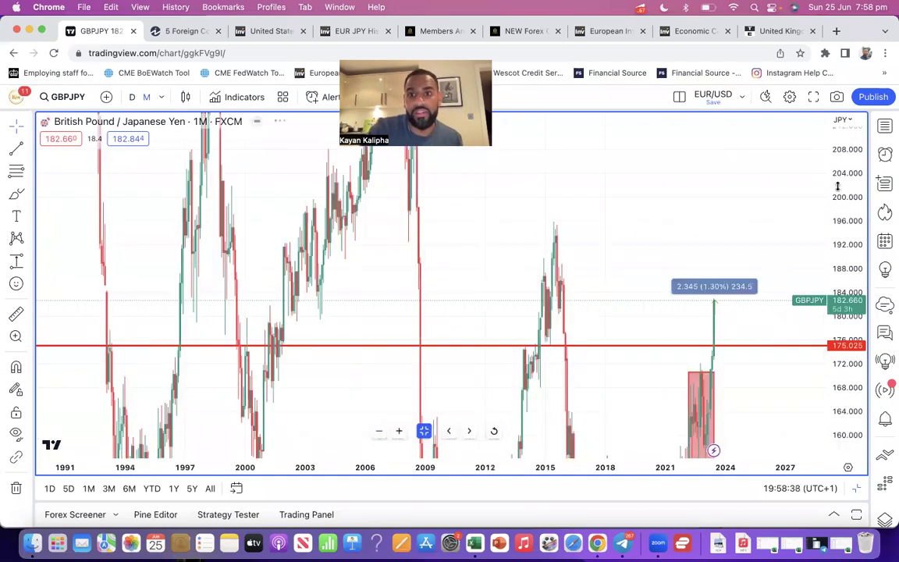
# - Add a horizontal line at about 196 on the GBPJPY chart, at the 2015 high
pyautogui.click(31, 146)
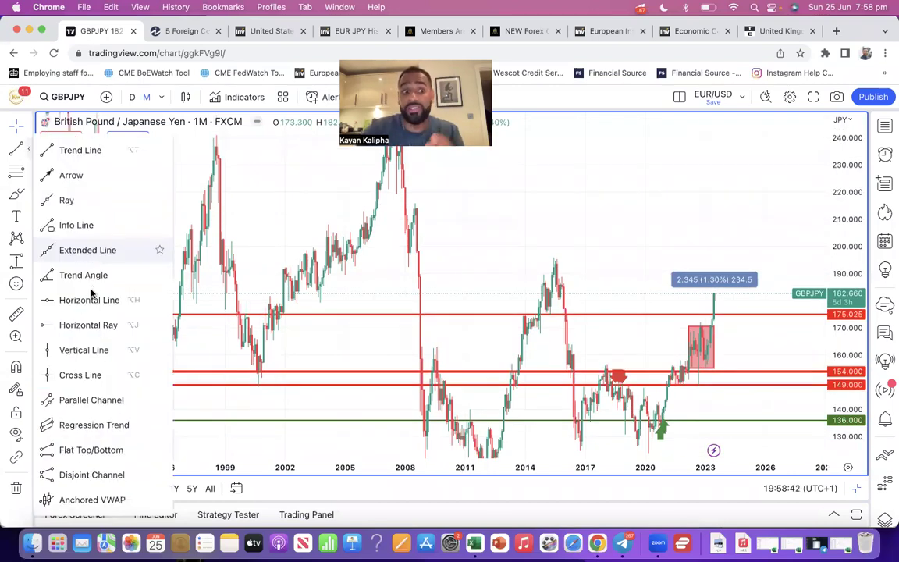
pyautogui.click(86, 300)
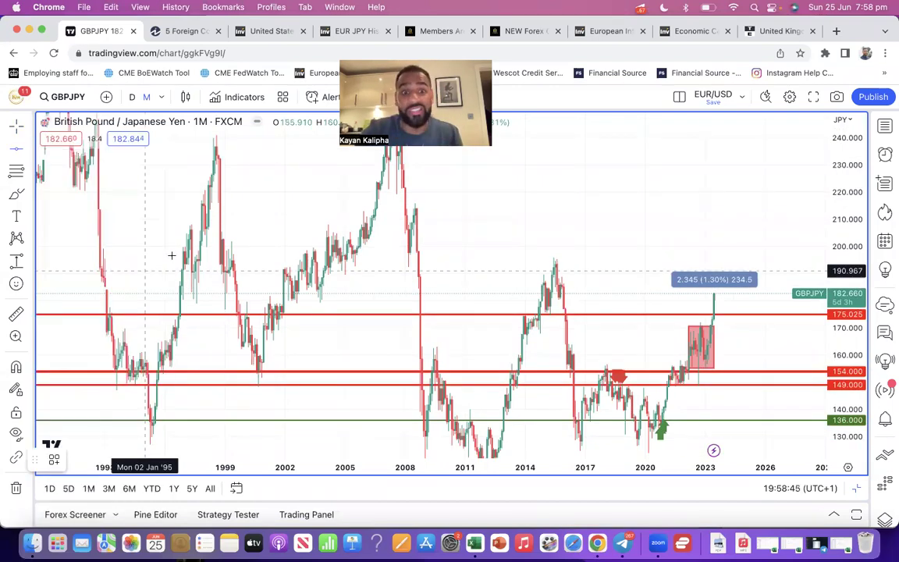
pyautogui.click(180, 256)
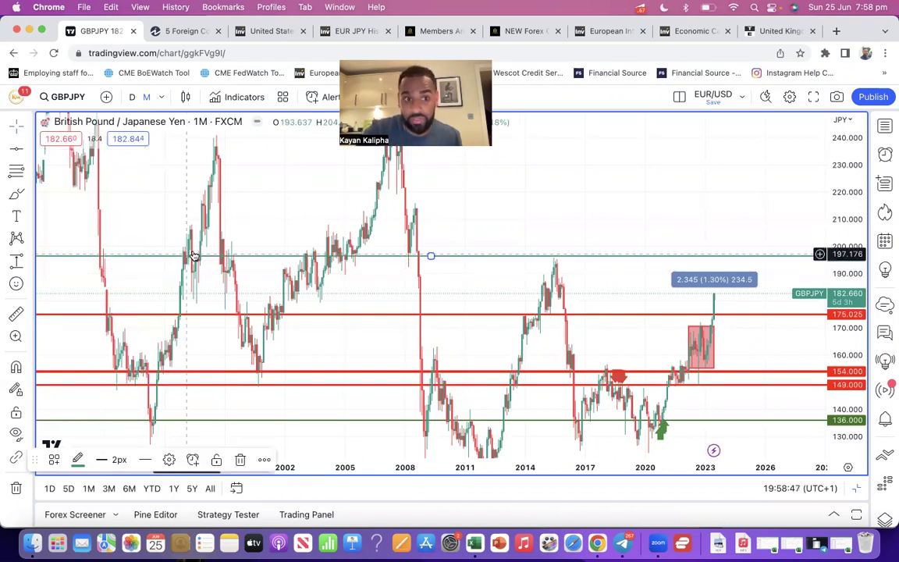
pyautogui.moveTo(192, 254); pyautogui.dragTo(192, 256)
# - Return the chart to the daily timeframe and stretch a price range from about 182.4 up to about 195.8, just below the green line
pyautogui.click(131, 97)
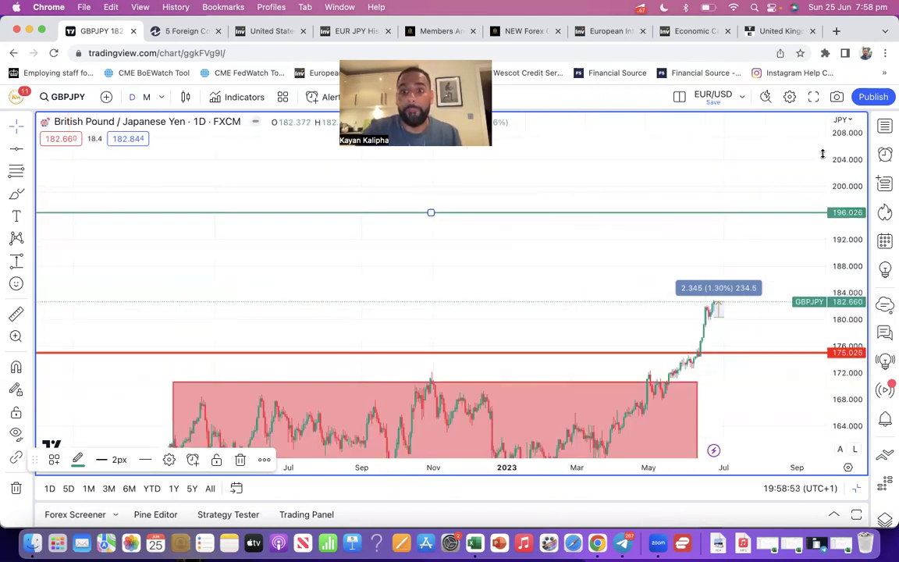
pyautogui.moveTo(714, 318); pyautogui.dragTo(723, 303)
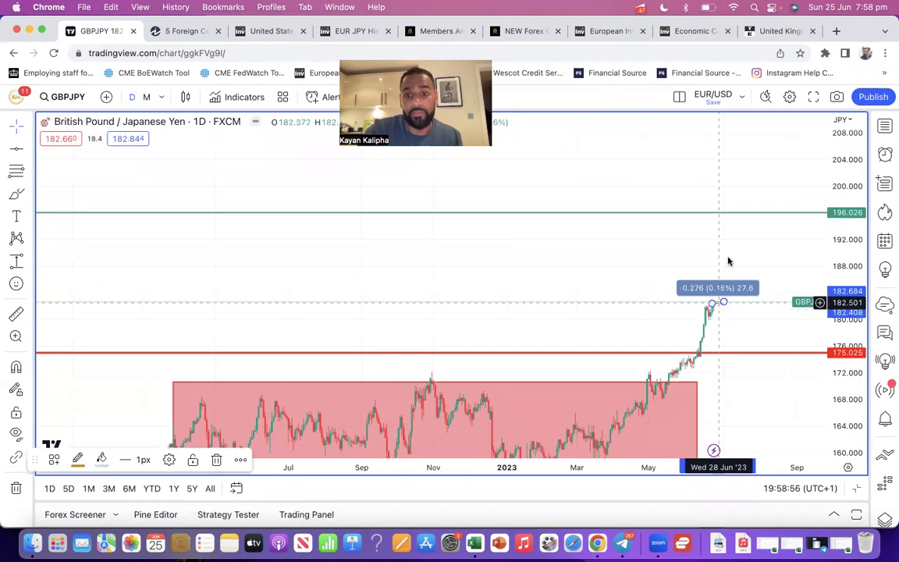
pyautogui.click(747, 219)
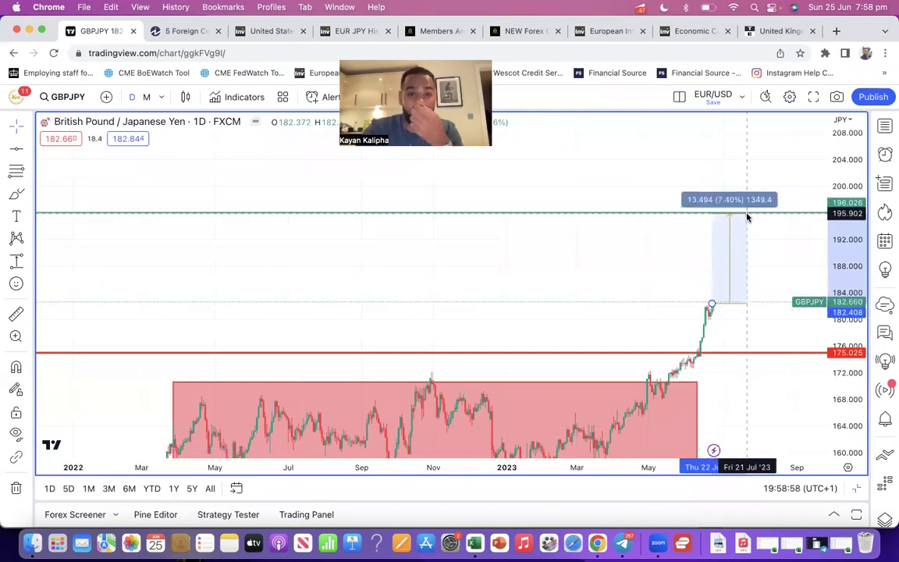
pyautogui.click(747, 217)
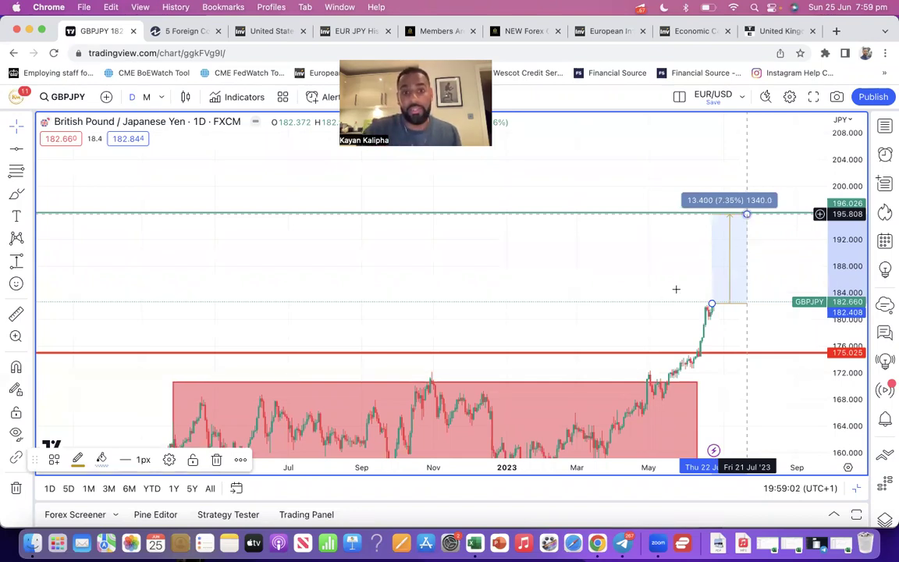
# - Switch to Telegram, change to the starred Kayan's Markets account and view the trade results list in Saved Messages
pyautogui.click(622, 544)
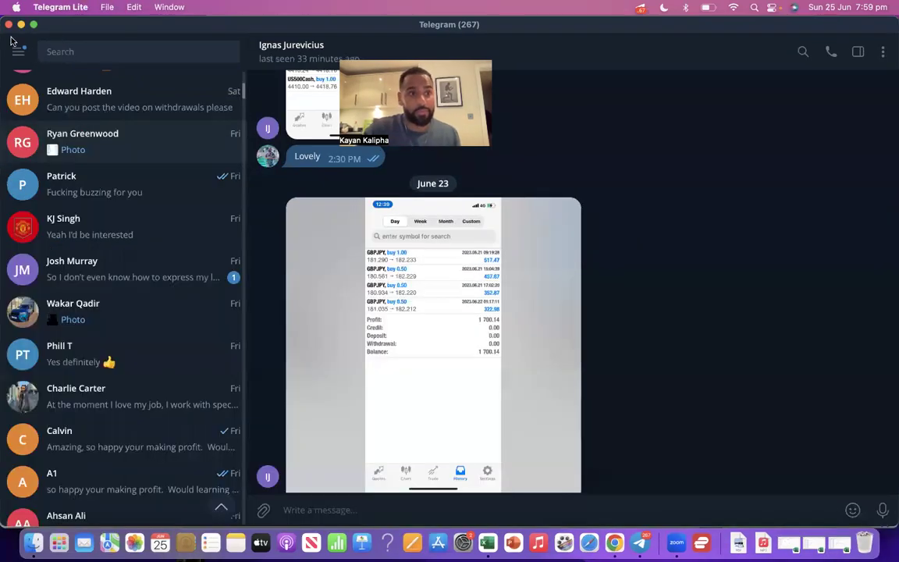
pyautogui.click(18, 51)
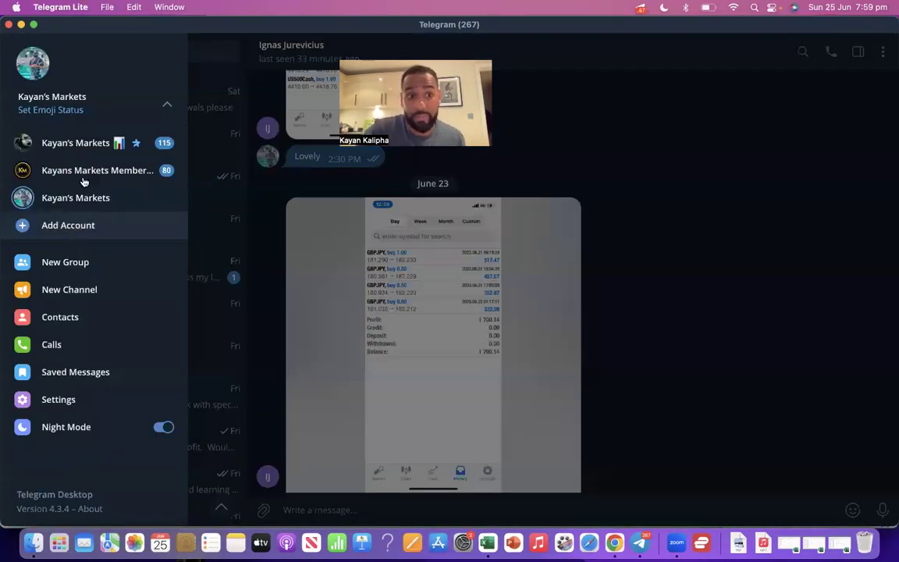
pyautogui.click(78, 145)
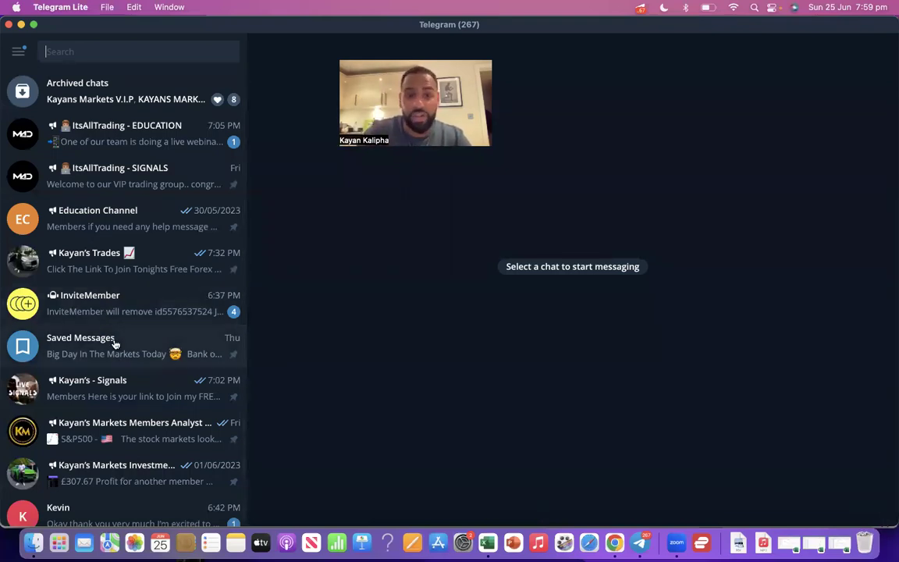
pyautogui.click(114, 345)
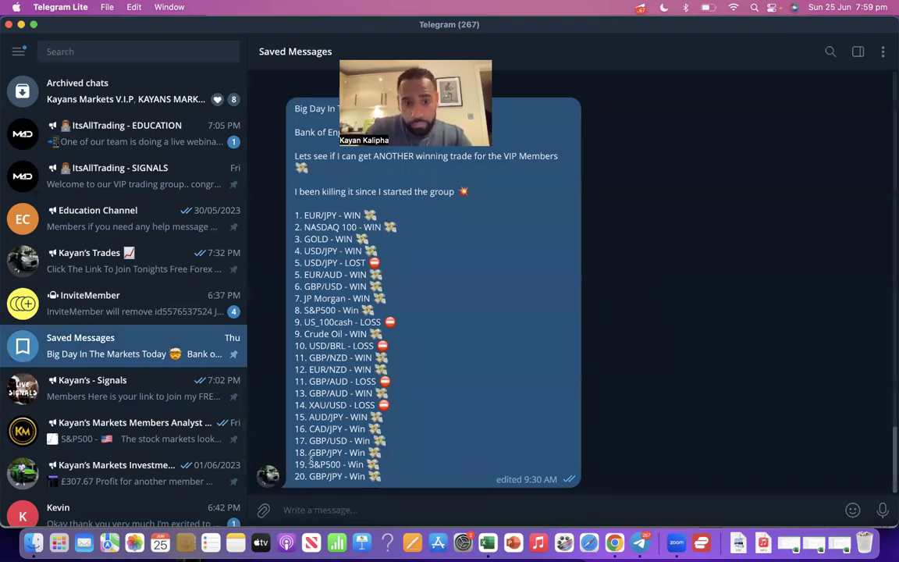
pyautogui.moveTo(326, 453); pyautogui.dragTo(309, 441)
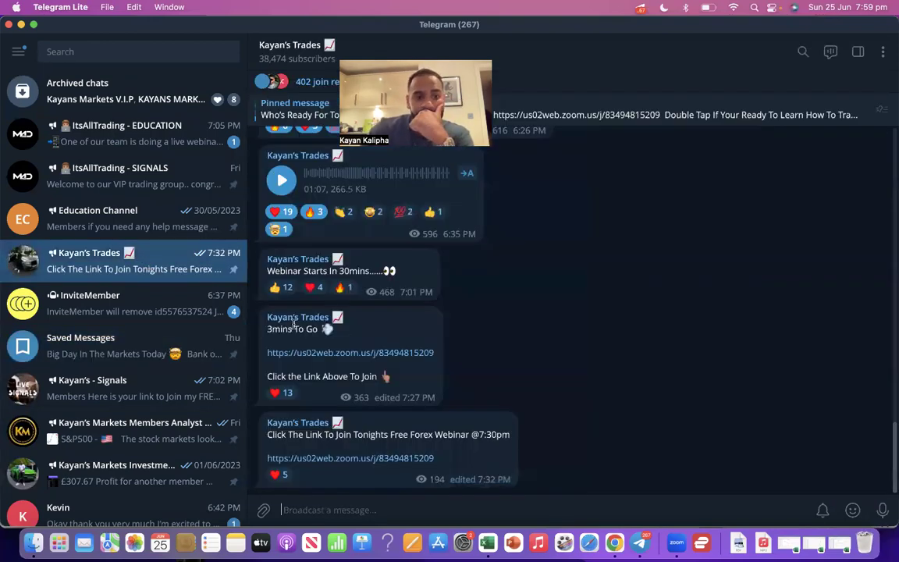
# - Open the Kayan's - Signals channel and look back through its June posts for the GBP/USD buy signal
pyautogui.click(179, 382)
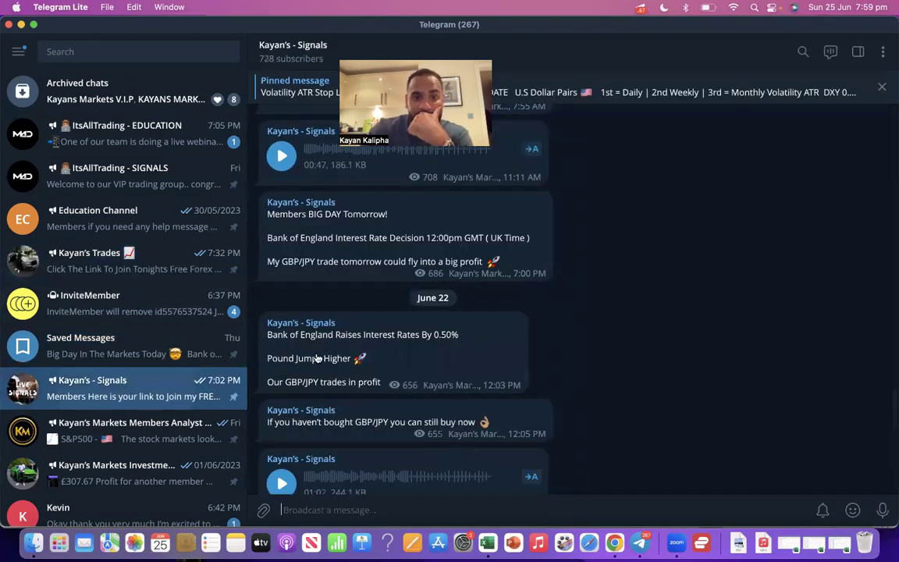
pyautogui.scroll(5, 315, 352)
pyautogui.scroll(5, 318, 357)
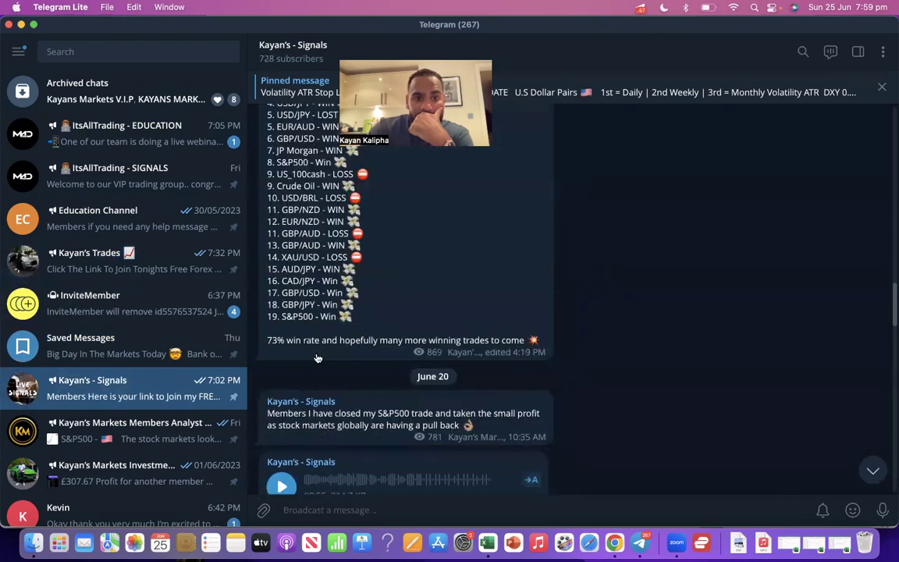
pyautogui.scroll(5, 317, 357)
pyautogui.scroll(5, 317, 358)
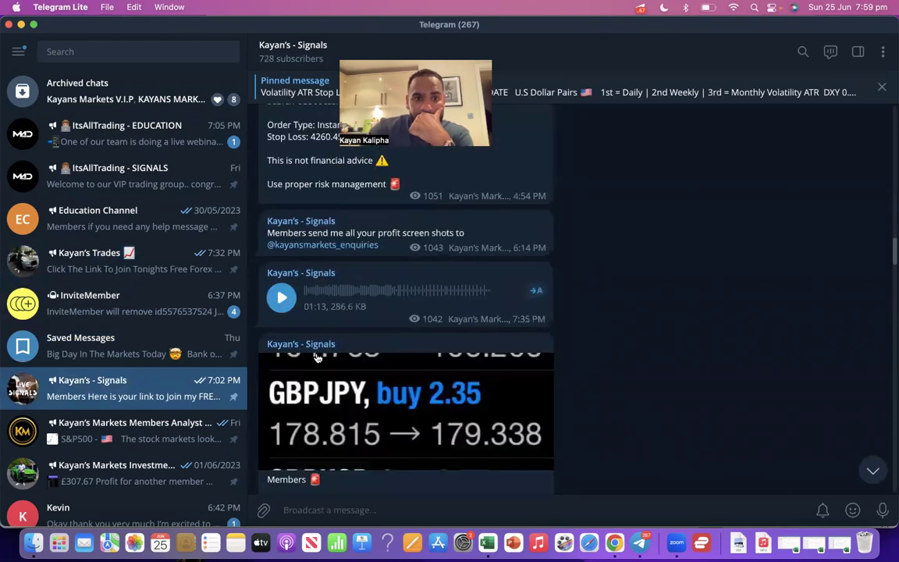
pyautogui.scroll(5, 317, 358)
# - Examine the GBP/USD buy signal's chart screenshot together with its order type and stop loss
pyautogui.scroll(-2, 316, 357)
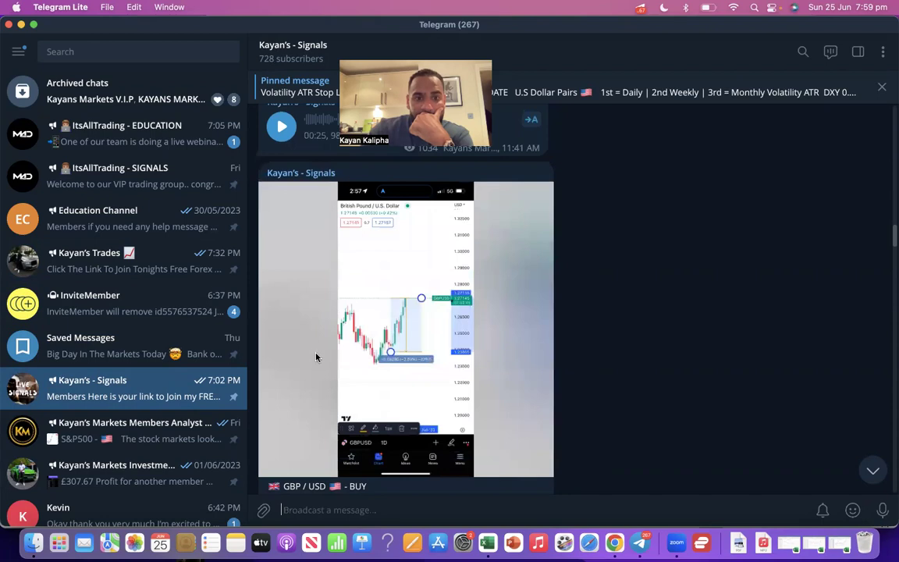
pyautogui.scroll(-3, 322, 354)
pyautogui.scroll(2, 316, 339)
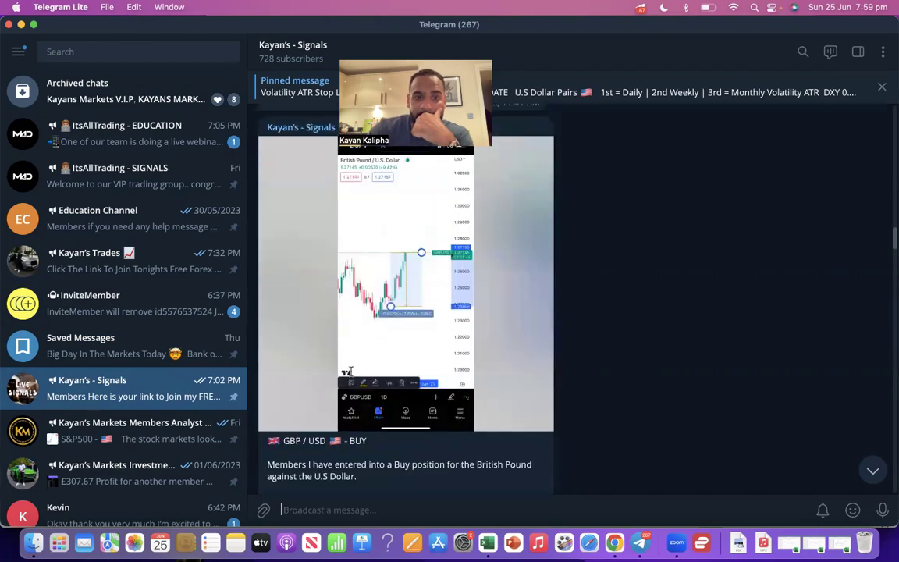
pyautogui.scroll(-4, 316, 335)
pyautogui.scroll(1, 329, 421)
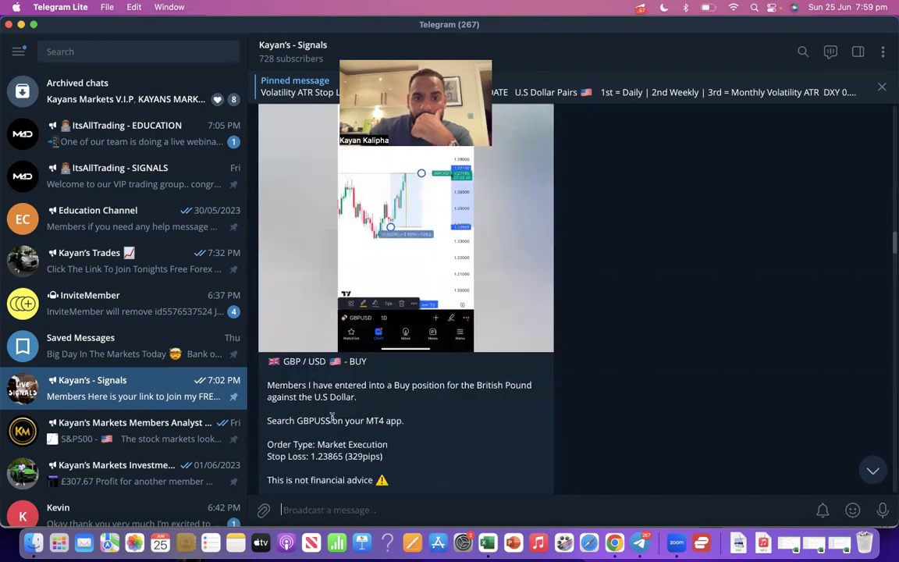
pyautogui.scroll(3, 379, 328)
pyautogui.scroll(1, 384, 311)
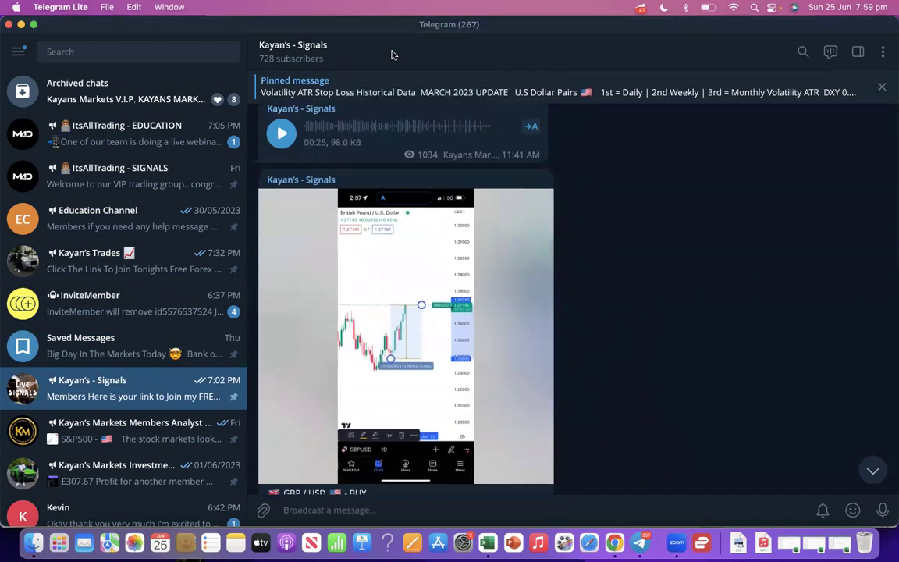
pyautogui.scroll(-2, 476, 468)
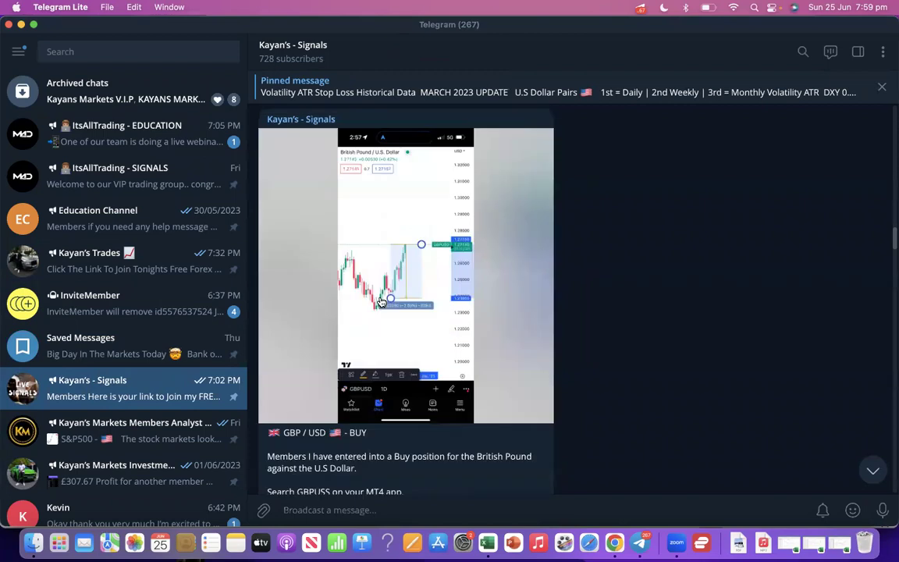
# - Switch to TradingView in Chrome, load FXCM's GBPUSD and mark a price range from about 1.2605 to 1.2846 over the June rise
pyautogui.click(616, 544)
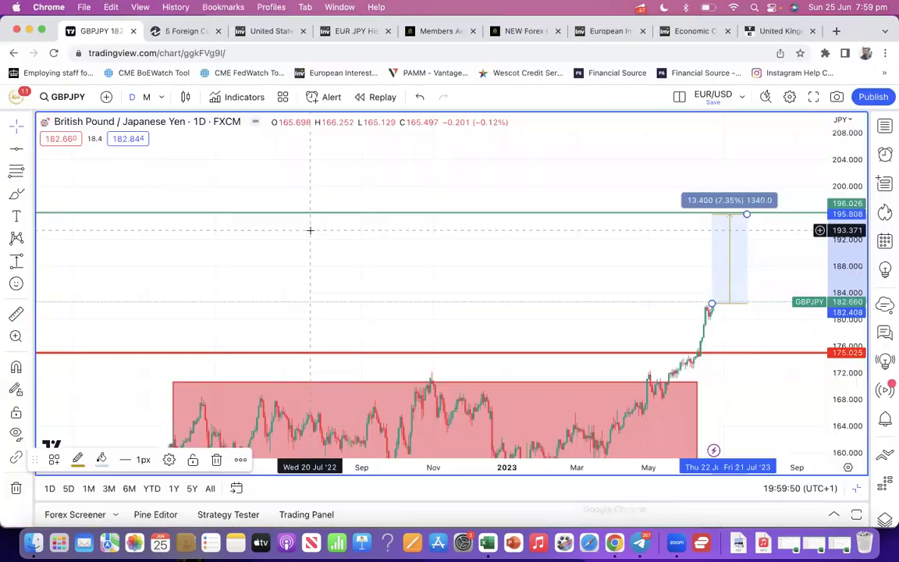
pyautogui.click(68, 96)
pyautogui.write('GBPUS')
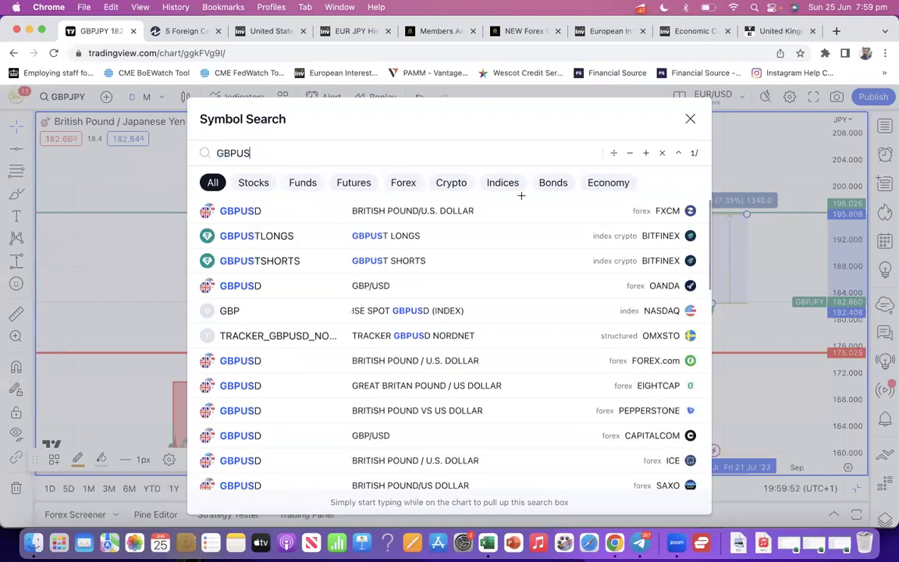
pyautogui.press('Return')
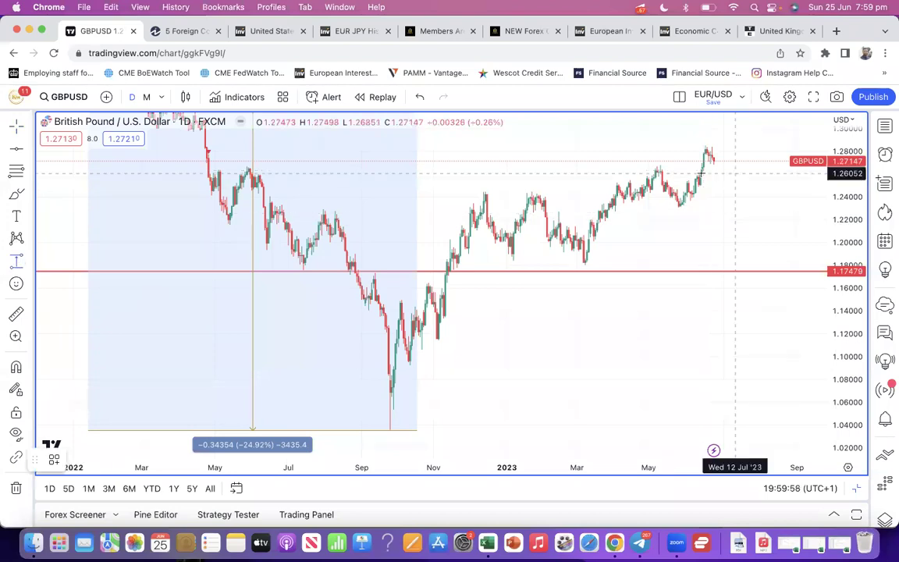
pyautogui.keyDown('shift'); pyautogui.click(700, 173); pyautogui.keyUp('shift')
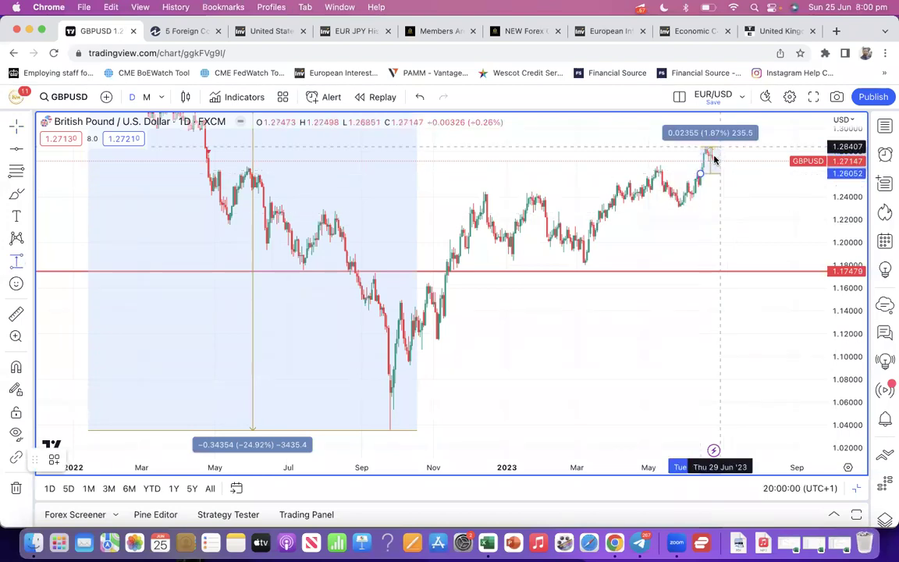
pyautogui.click(720, 146)
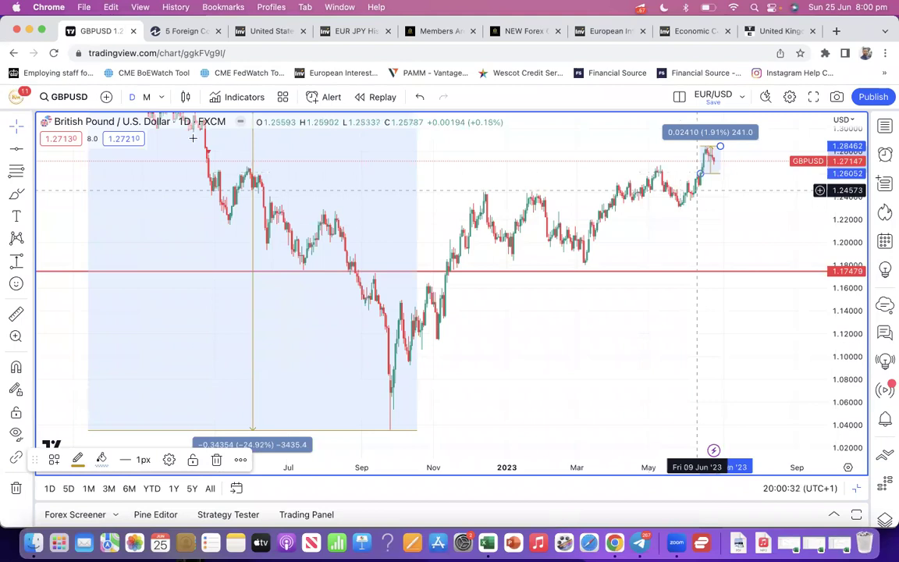
# - Minimize Chrome and Telegram and return to the country interest rate table on Excel's Carry Trade Rollover sheet
pyautogui.click(30, 30)
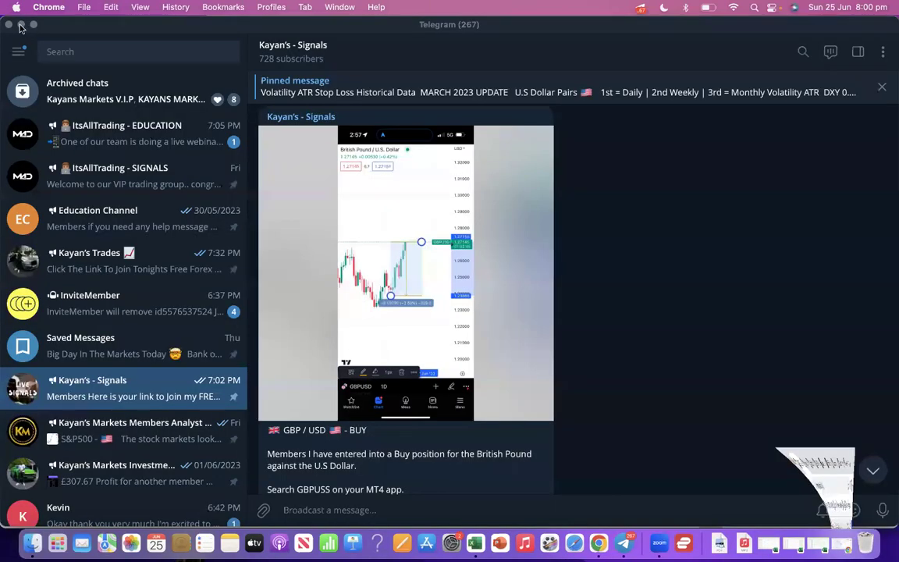
pyautogui.click(21, 25)
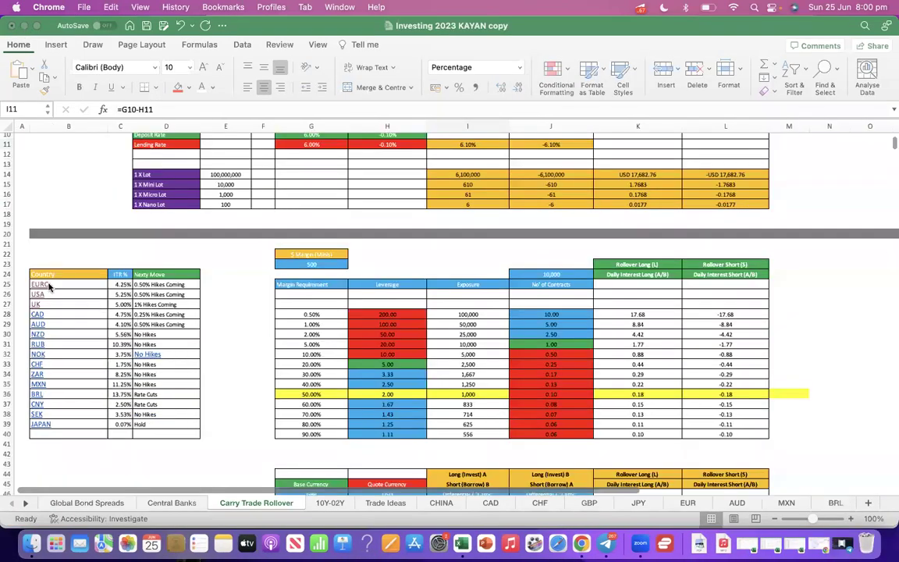
pyautogui.click(74, 286)
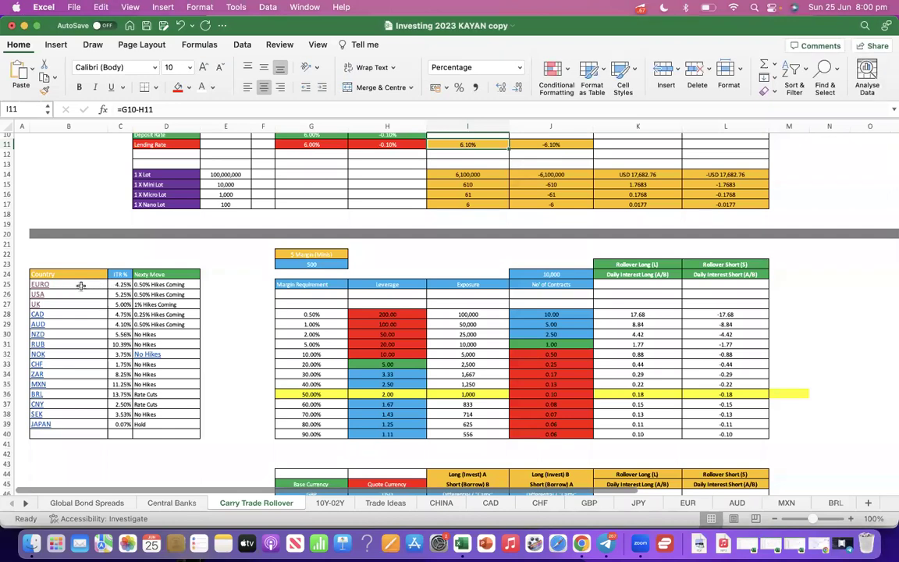
# - Review the interest rates and expected next moves in the country table, from EURO, USA and UK down to SEK
pyautogui.moveTo(80, 286); pyautogui.dragTo(160, 286)
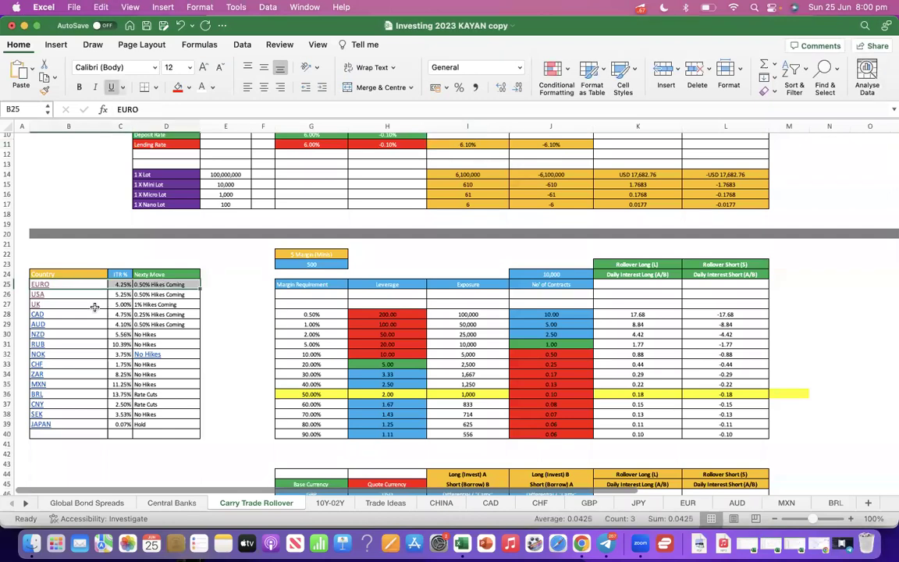
pyautogui.moveTo(78, 296); pyautogui.dragTo(161, 289)
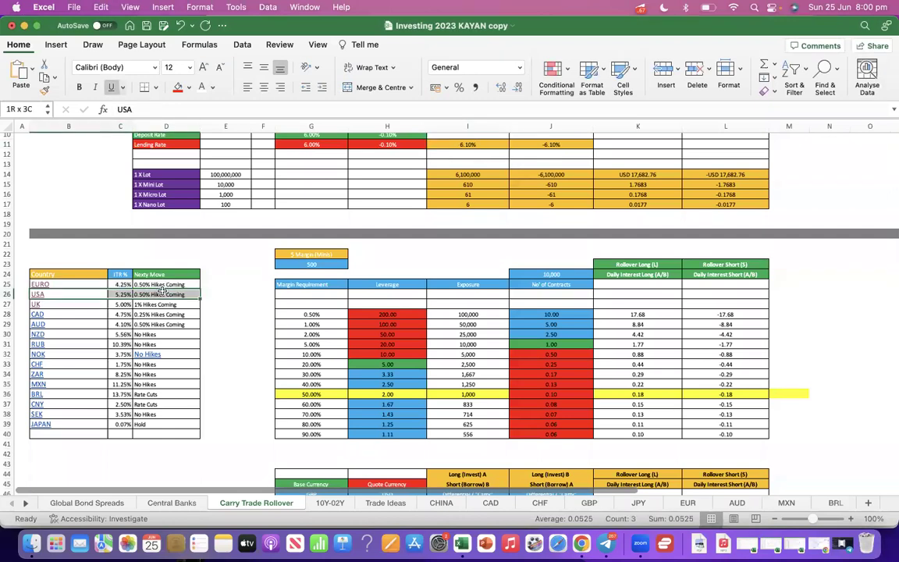
pyautogui.moveTo(63, 305); pyautogui.dragTo(168, 305)
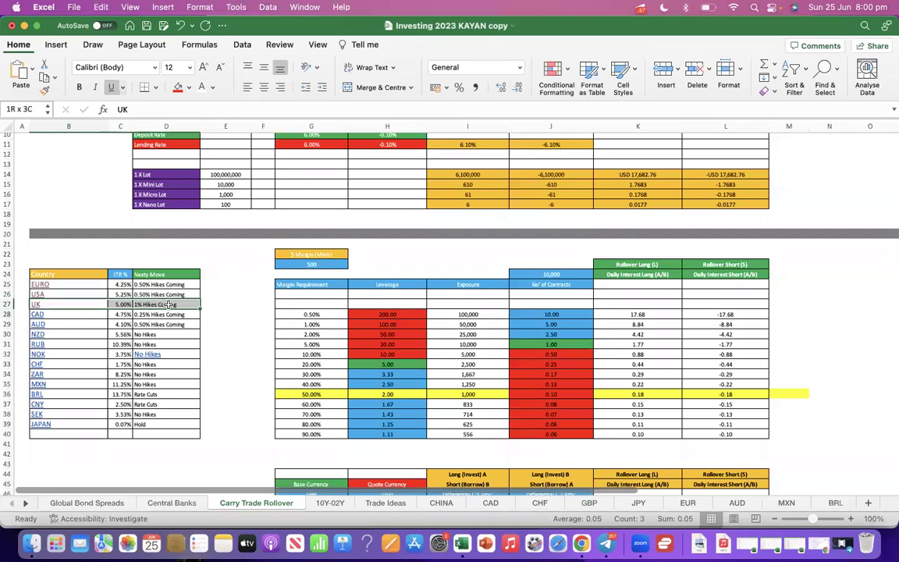
pyautogui.moveTo(168, 305); pyautogui.dragTo(168, 304)
pyautogui.moveTo(62, 315); pyautogui.dragTo(185, 323)
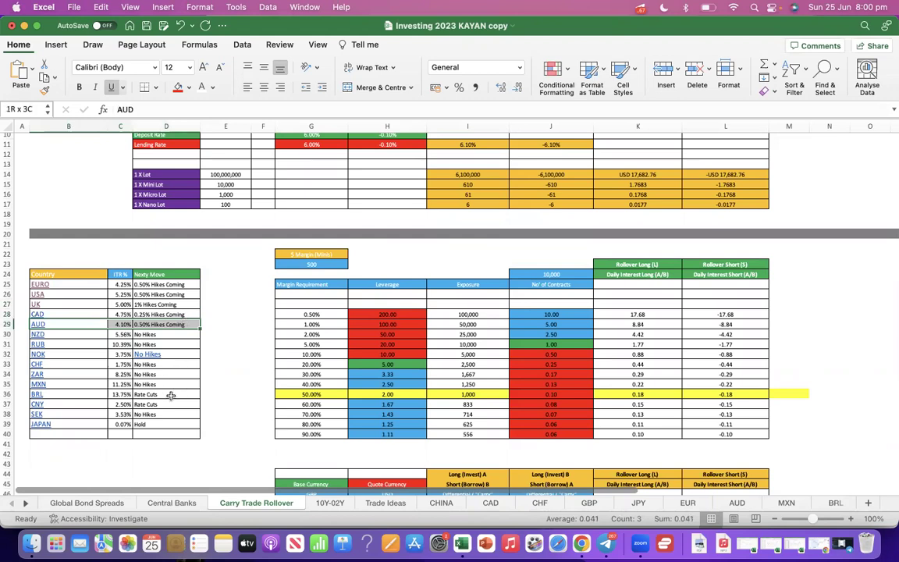
pyautogui.moveTo(152, 334); pyautogui.dragTo(158, 403)
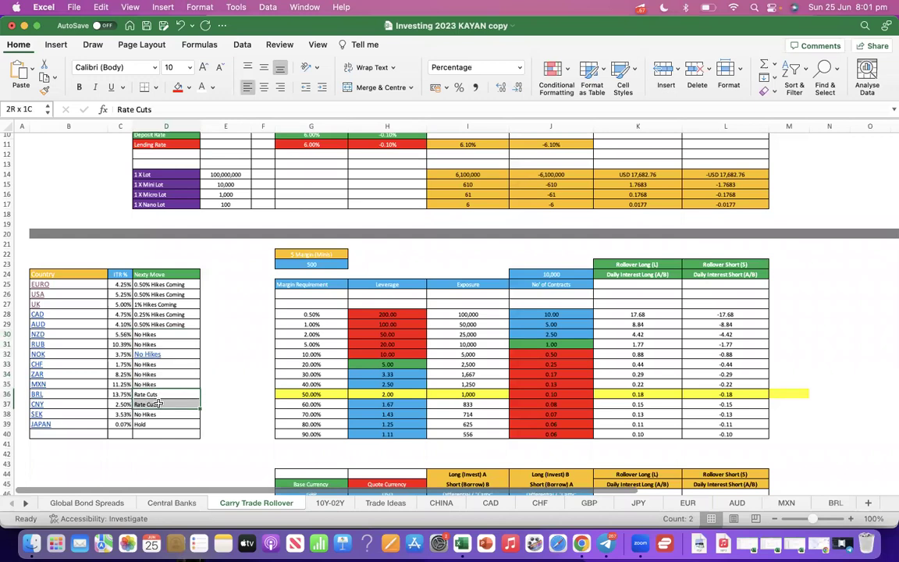
pyautogui.click(159, 294)
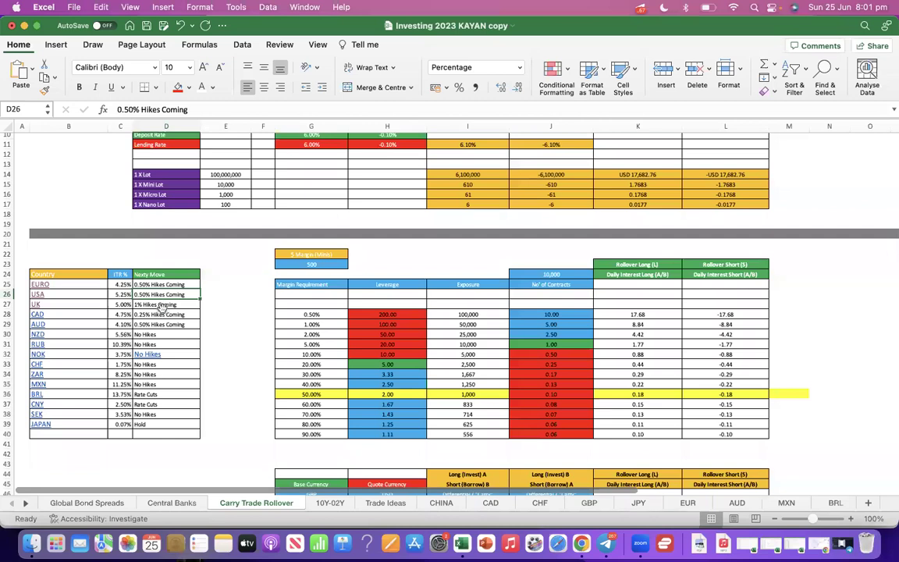
pyautogui.click(156, 305)
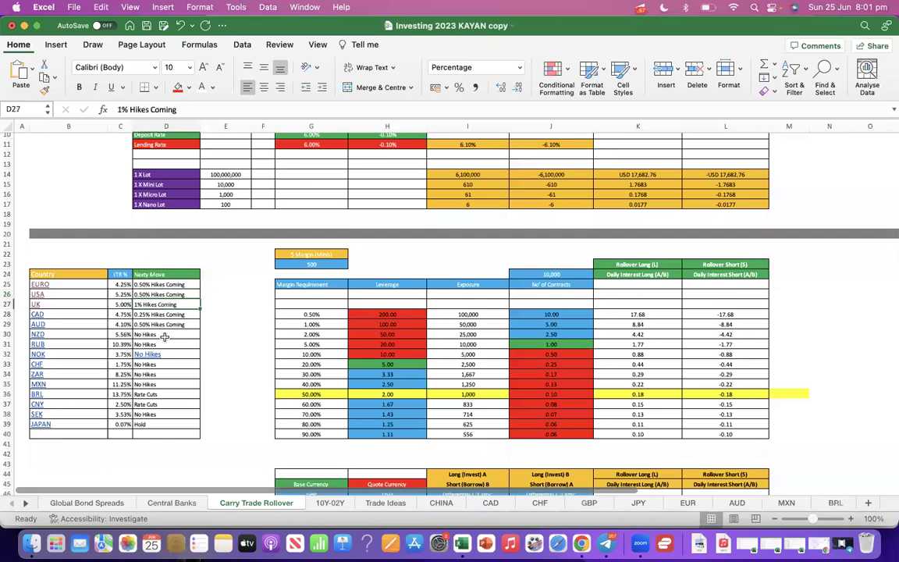
pyautogui.moveTo(165, 336); pyautogui.dragTo(161, 412)
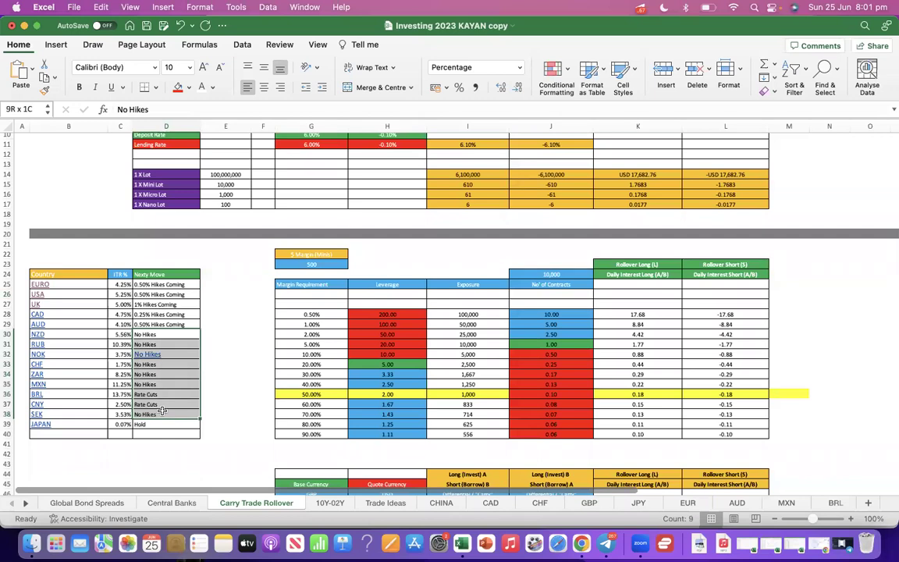
# - Select CHF's next-move cell, check the Implied Rates sheet of the Fed Funds Rate workbook, and return to the Carry Trade Rollover sheet
pyautogui.click(161, 364)
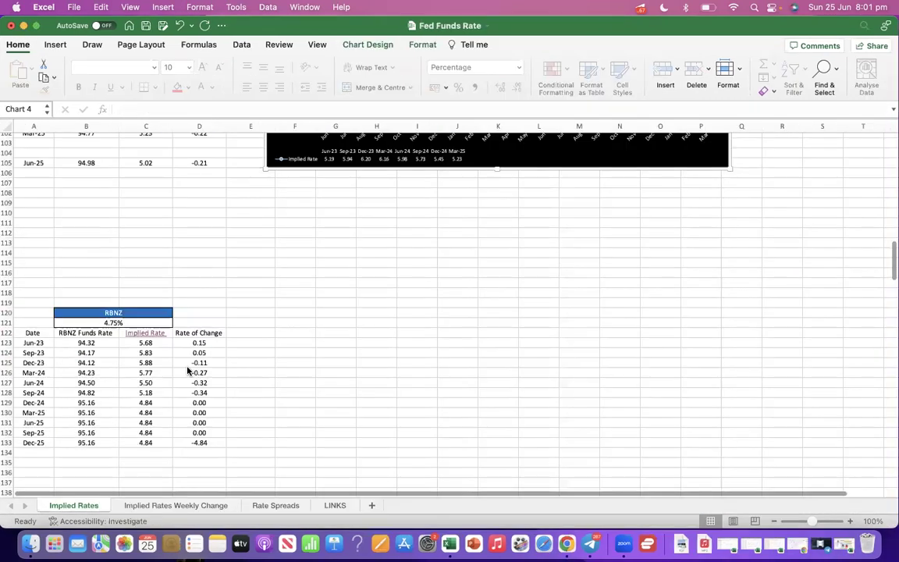
pyautogui.scroll(-10, 187, 372)
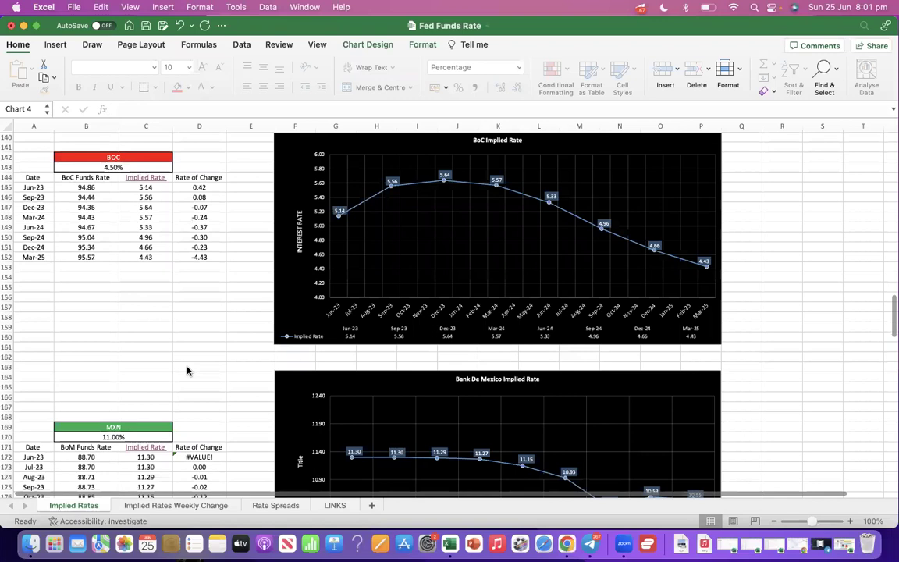
pyautogui.scroll(-11, 187, 372)
pyautogui.scroll(3, 324, 241)
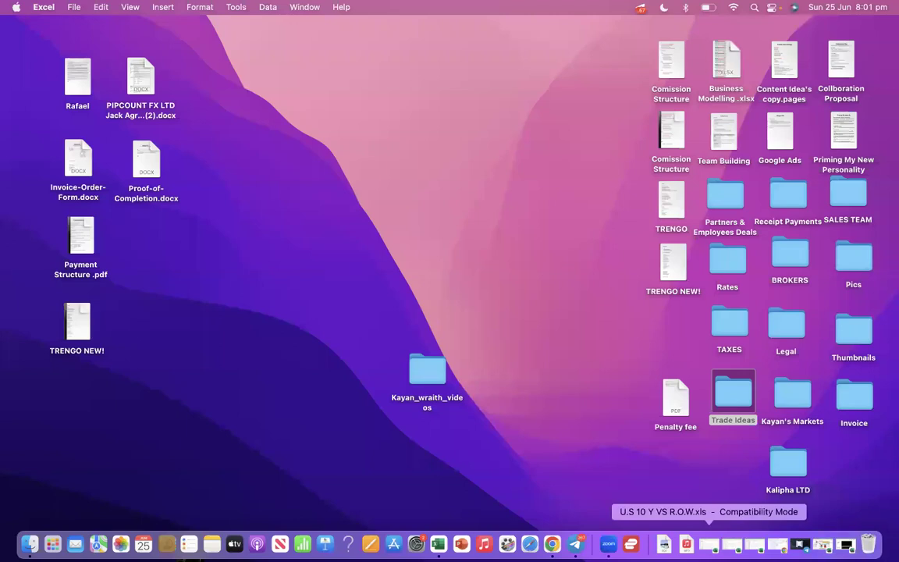
pyautogui.click(822, 546)
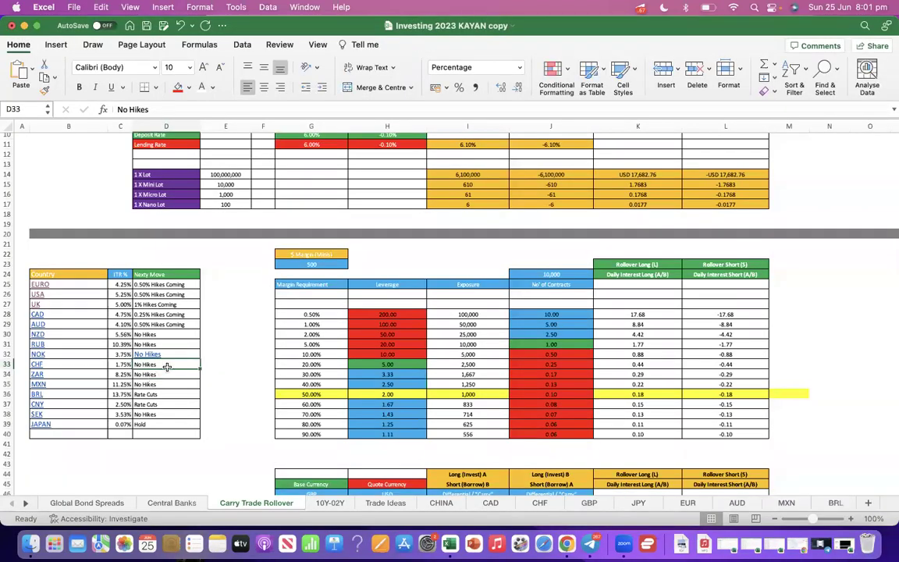
# - Replace CHF's next move in the country rate table with "0.25% Rate Hikes"
pyautogui.write('0')
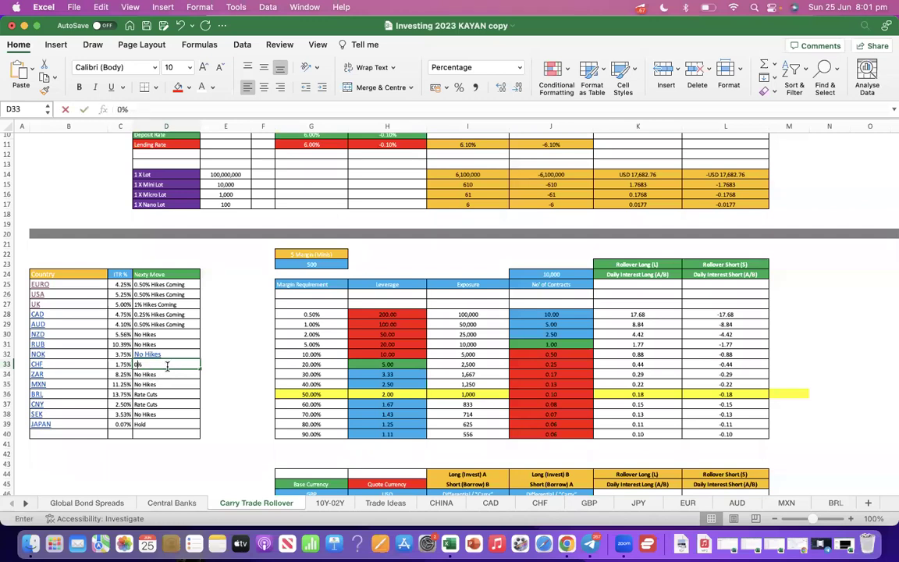
pyautogui.write('.25% ')
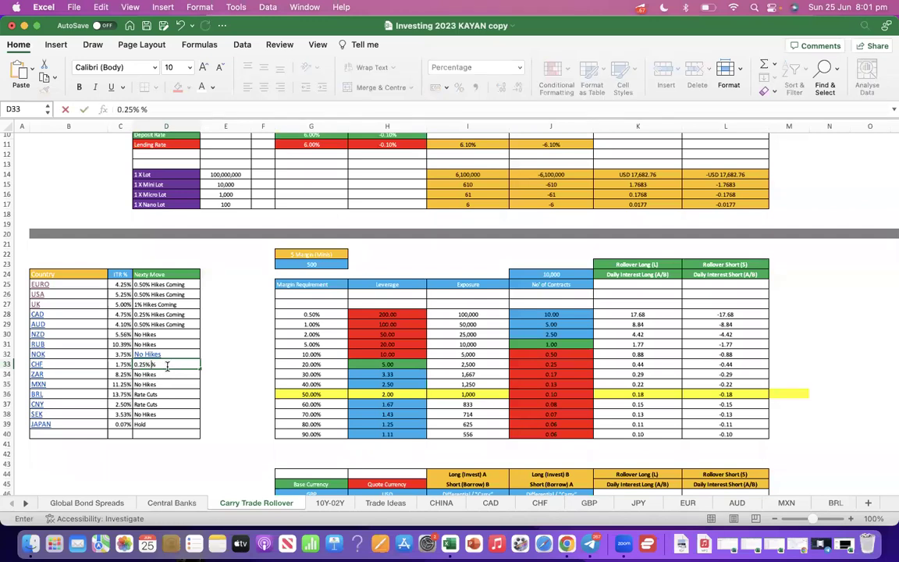
pyautogui.write('rate Hikes')
pyautogui.press('Tab')
pyautogui.click(187, 364)
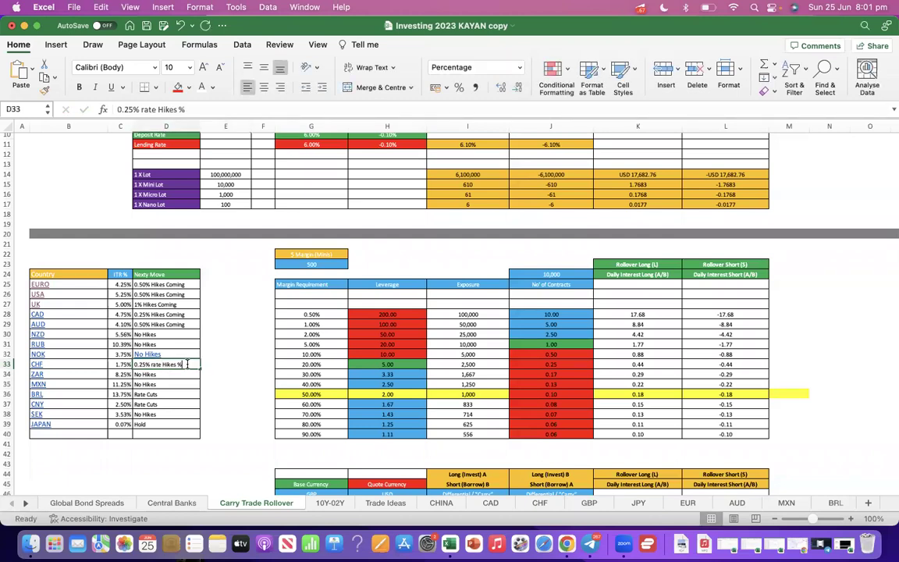
pyautogui.doubleClick(187, 364)
pyautogui.press('BackSpace')
pyautogui.press('BackSpace')
pyautogui.click(155, 363)
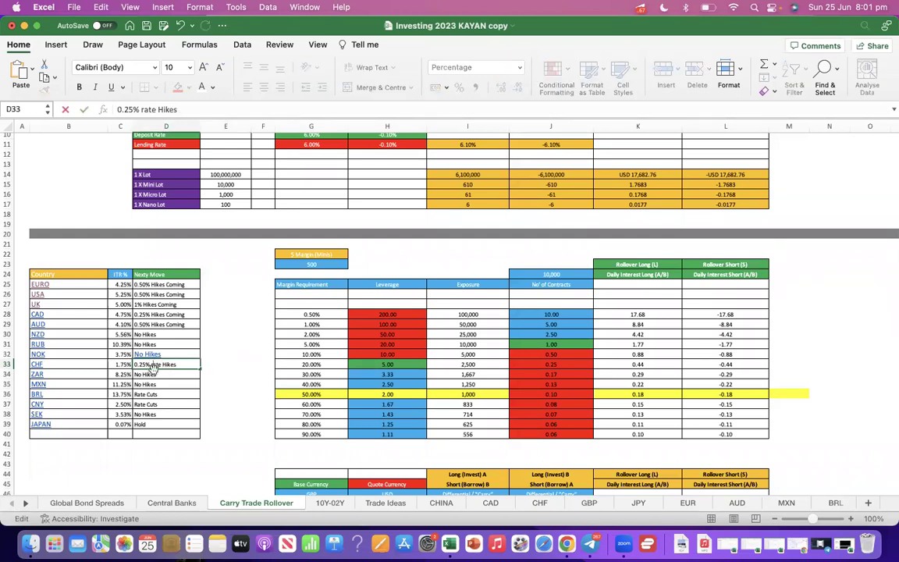
pyautogui.press('BackSpace')
pyautogui.write('R')
pyautogui.click(218, 400)
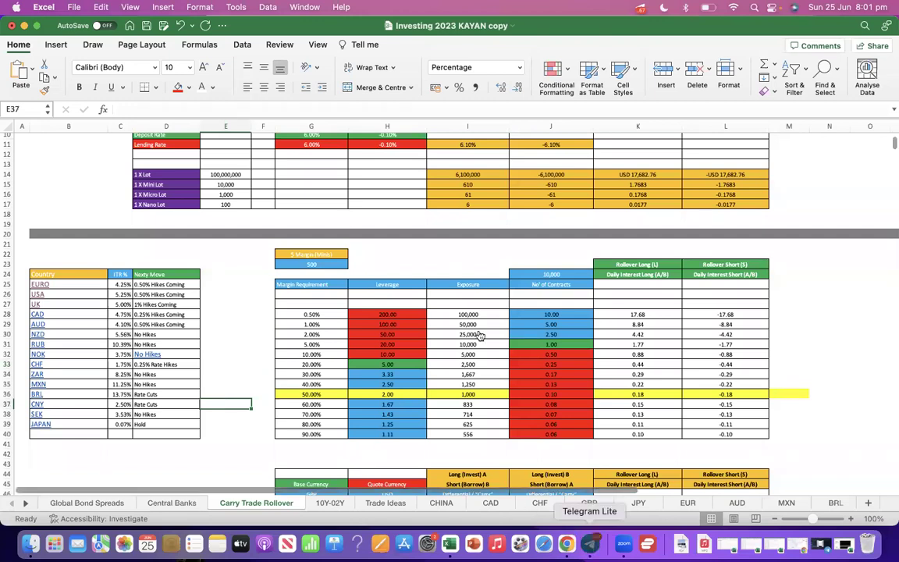
# - Switch to Telegram, open Saved Messages and highlight the GBP/NZD and EUR/NZD entries in the trade results list
pyautogui.click(593, 544)
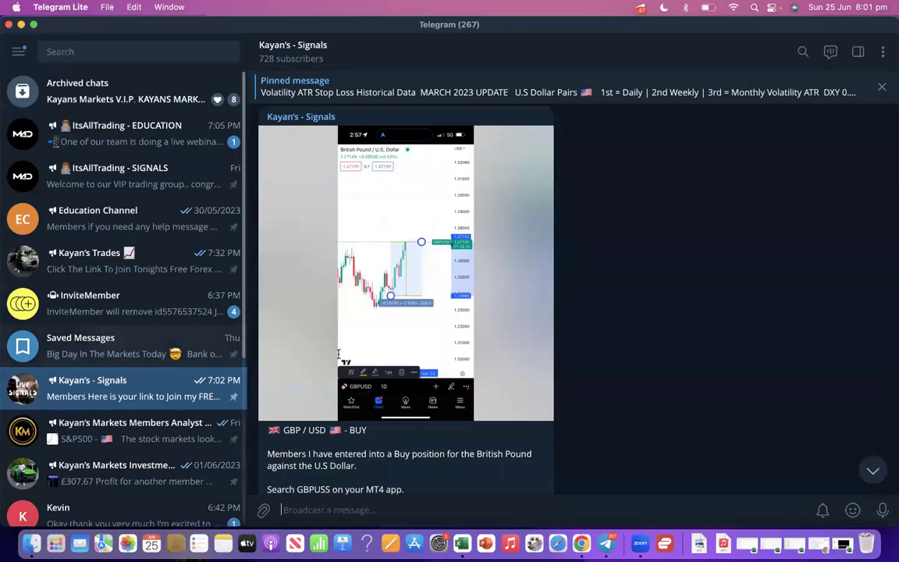
pyautogui.hotkey('alt', 'Up')
pyautogui.doubleClick(315, 385)
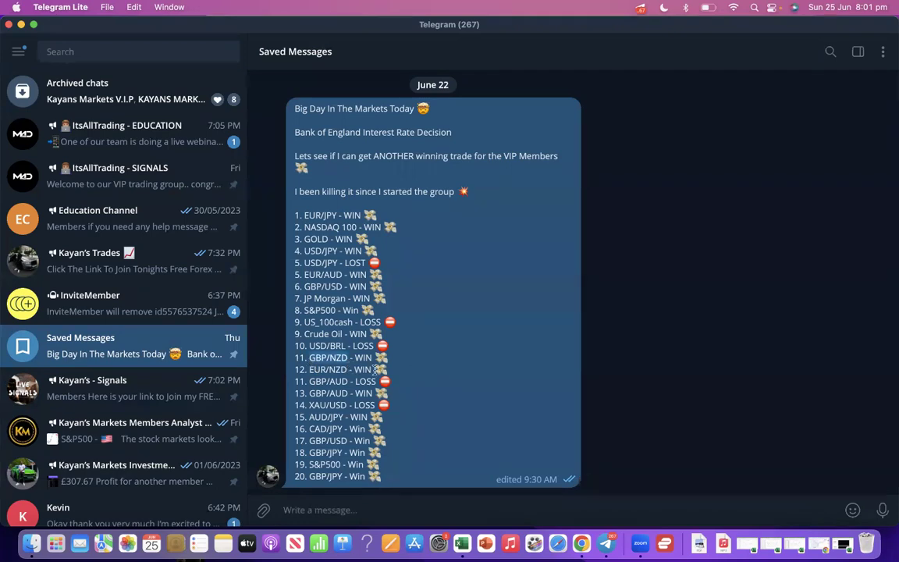
pyautogui.tripleClick(310, 360)
# - Switch to TradingView in Chrome and load FXCM's daily EURNZD chart, followed by EURJPY
pyautogui.click(581, 542)
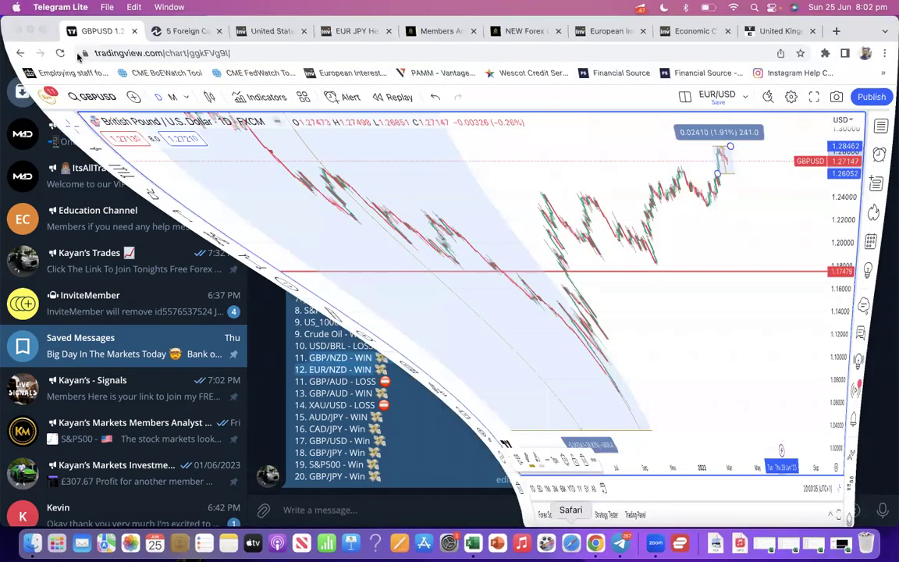
pyautogui.write('EURNZ')
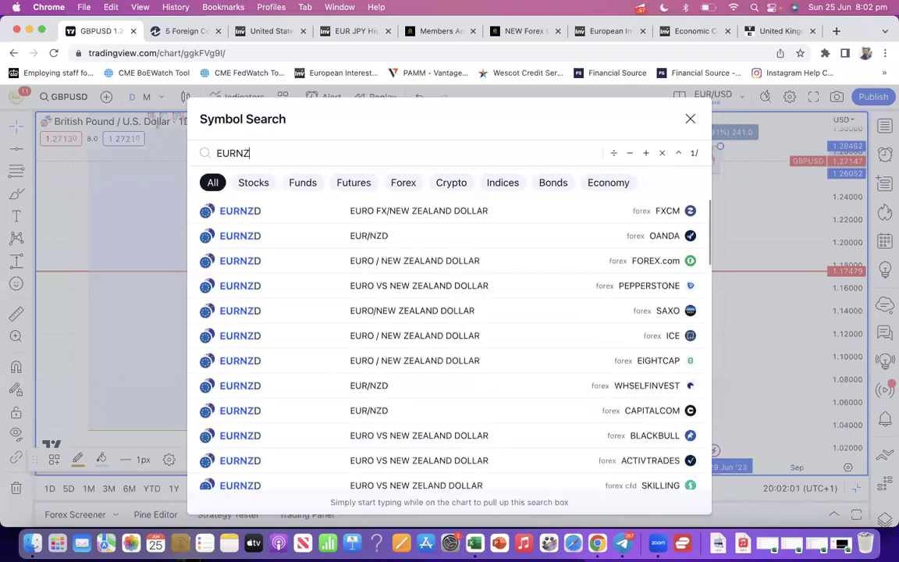
pyautogui.press('Return')
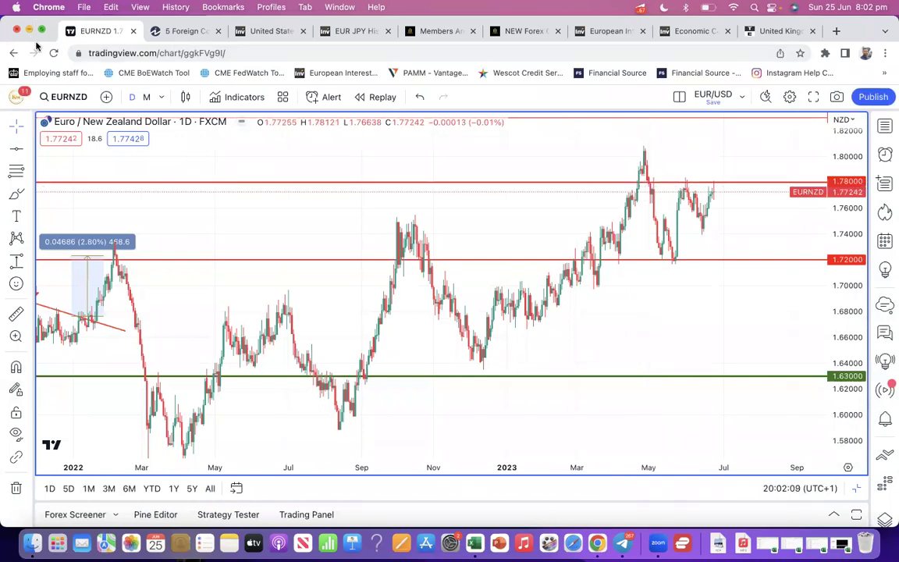
pyautogui.write('E')
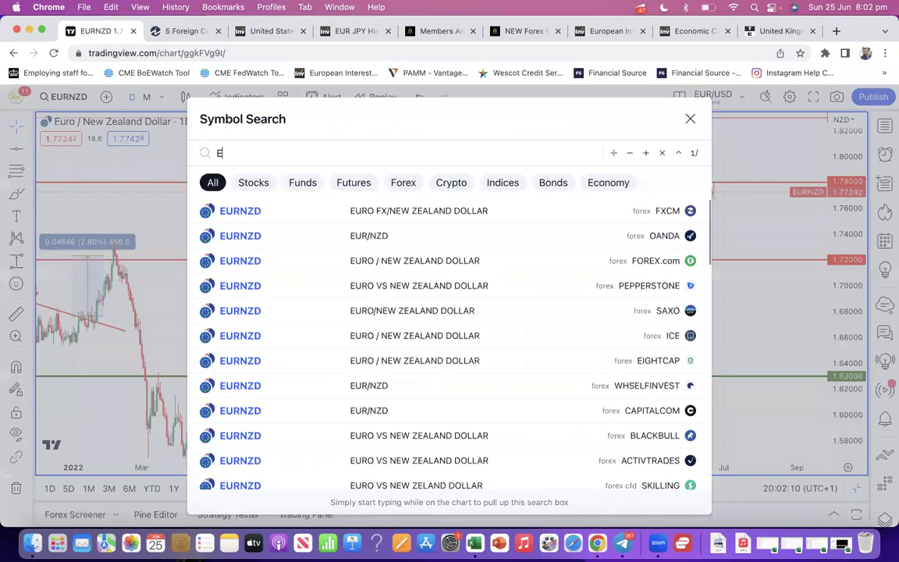
pyautogui.write('URJPY')
pyautogui.press('Return')
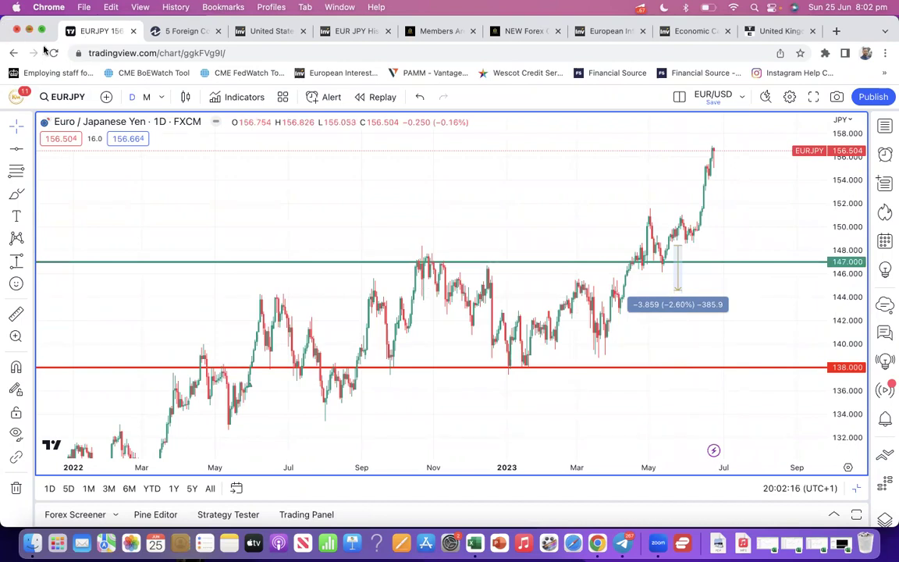
# - Return to the trade results list in Telegram and highlight the EUR/JPY and AUD/JPY entries
pyautogui.press('super+Tab')
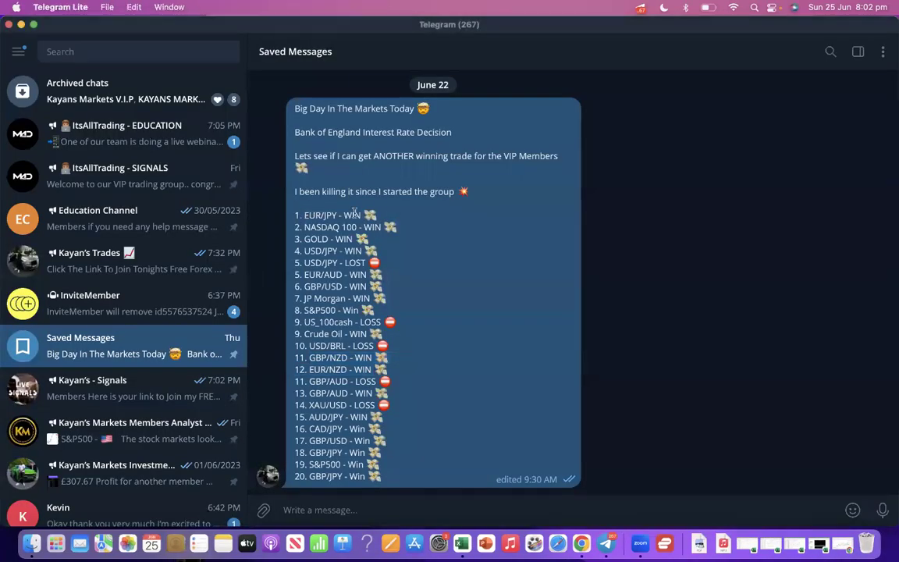
pyautogui.moveTo(304, 215); pyautogui.dragTo(383, 214)
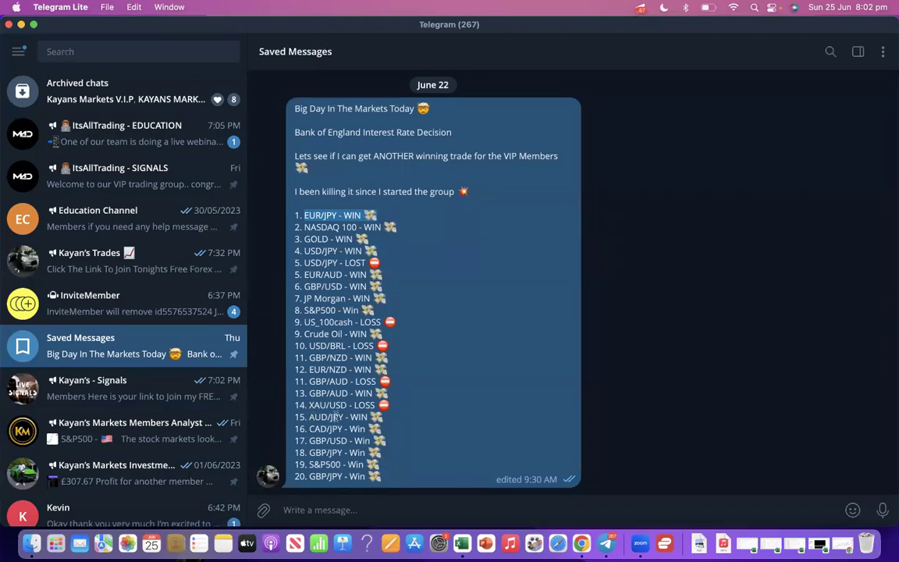
pyautogui.moveTo(309, 416); pyautogui.dragTo(387, 416)
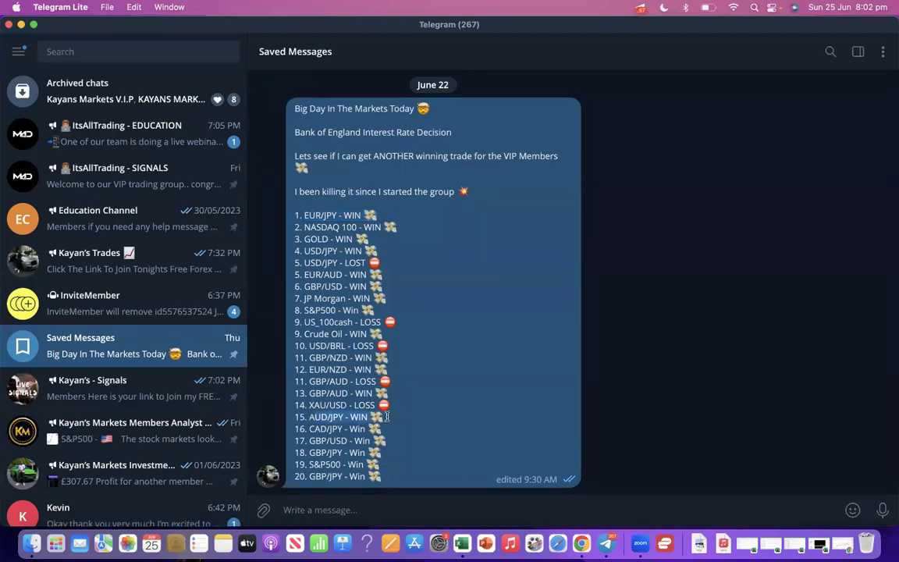
# - Minimize Chrome and Telegram and return to the rollover calculator on Excel's Carry Trade Rollover sheet
pyautogui.click(581, 544)
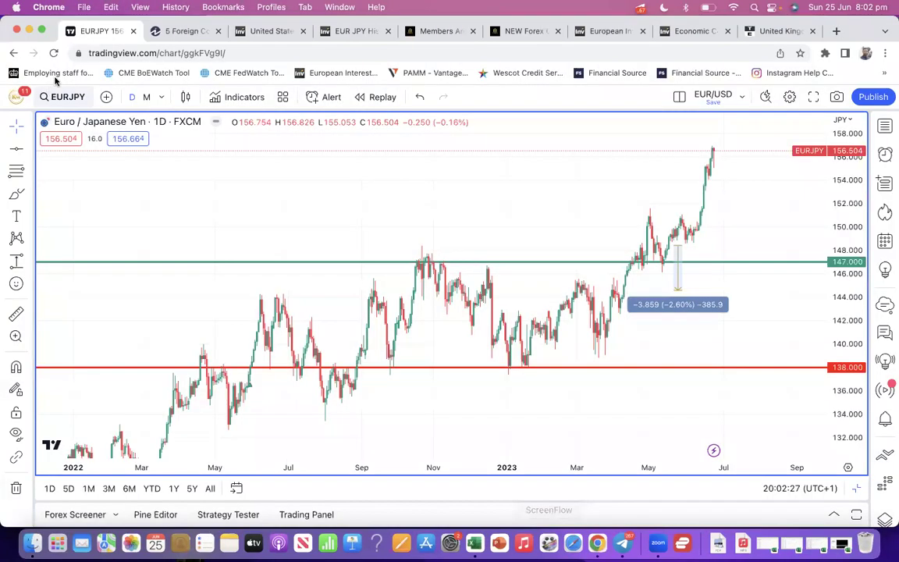
pyautogui.click(29, 31)
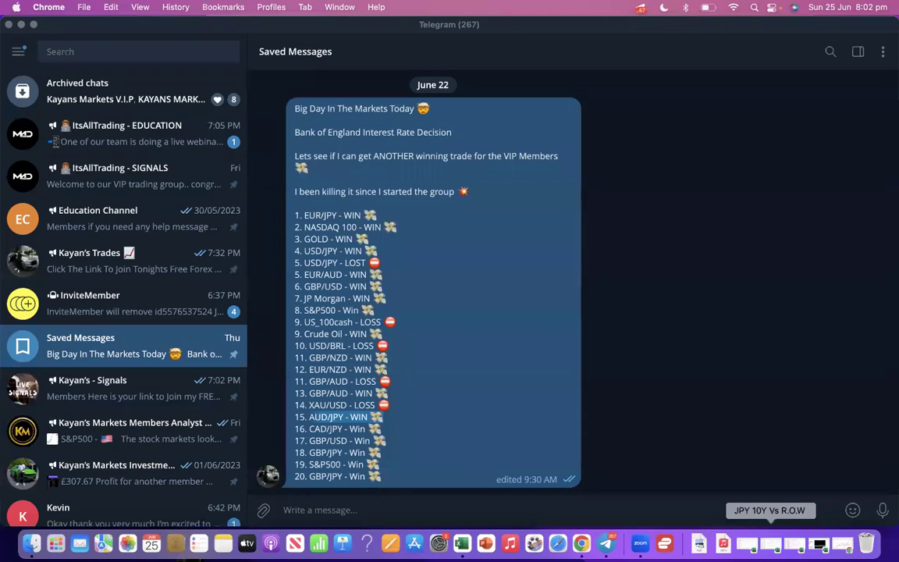
pyautogui.click(21, 25)
pyautogui.scroll(5, 250, 305)
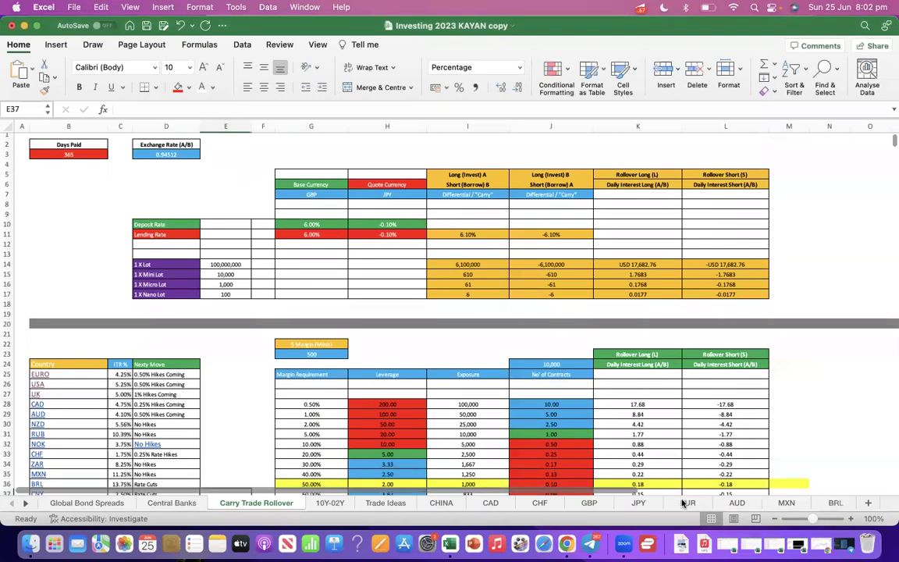
# - Open the EUR sheet and examine the Core CPI figures from Jan-23 to Jun-23
pyautogui.click(687, 501)
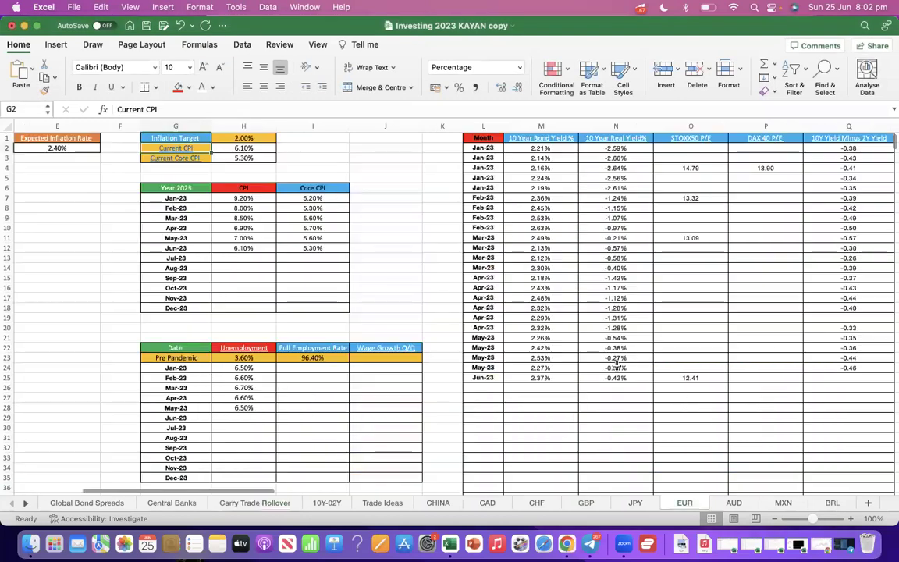
pyautogui.hscroll(-5, 596, 203)
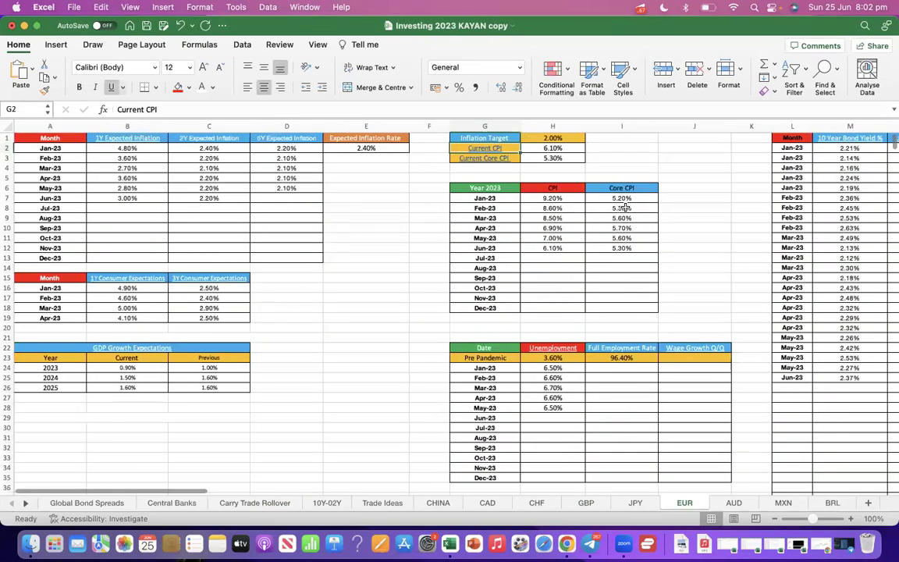
pyautogui.click(638, 199)
pyautogui.moveTo(638, 199); pyautogui.dragTo(629, 238)
pyautogui.moveTo(629, 188); pyautogui.dragTo(630, 198)
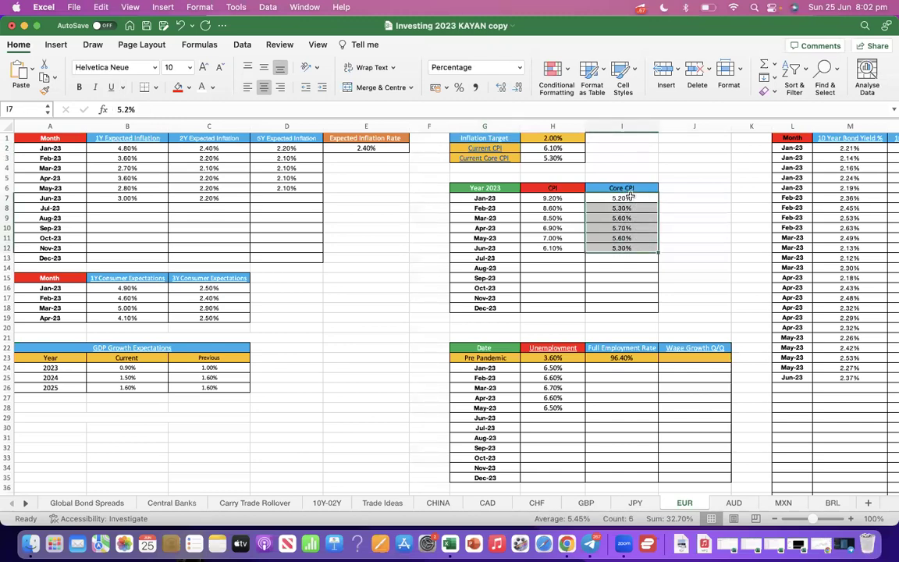
pyautogui.click(633, 247)
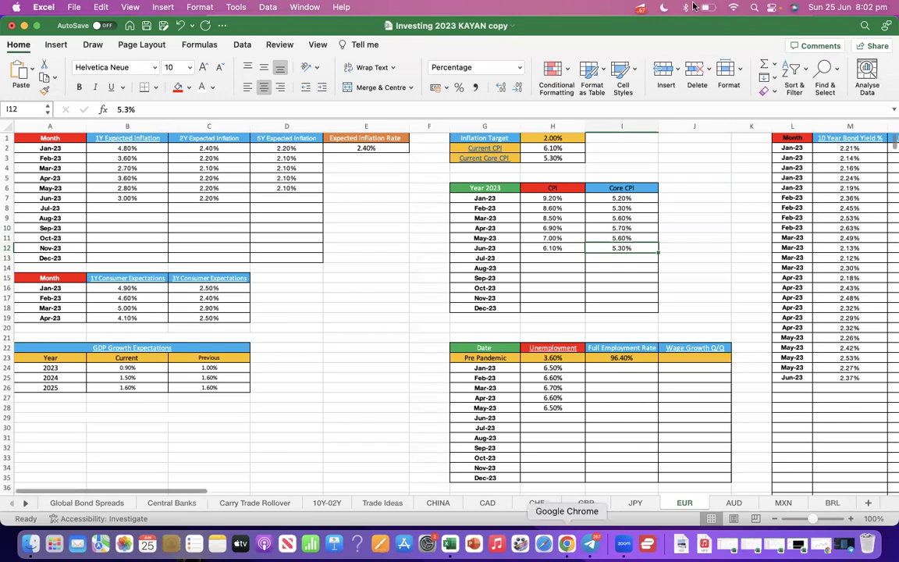
# - Switch to Chrome, highlight the Jun 15, 2023 actual rate on Investing.com's Eurozone Interest Rate Decision page, and return to the EURJPY chart
pyautogui.press('super+Tab')
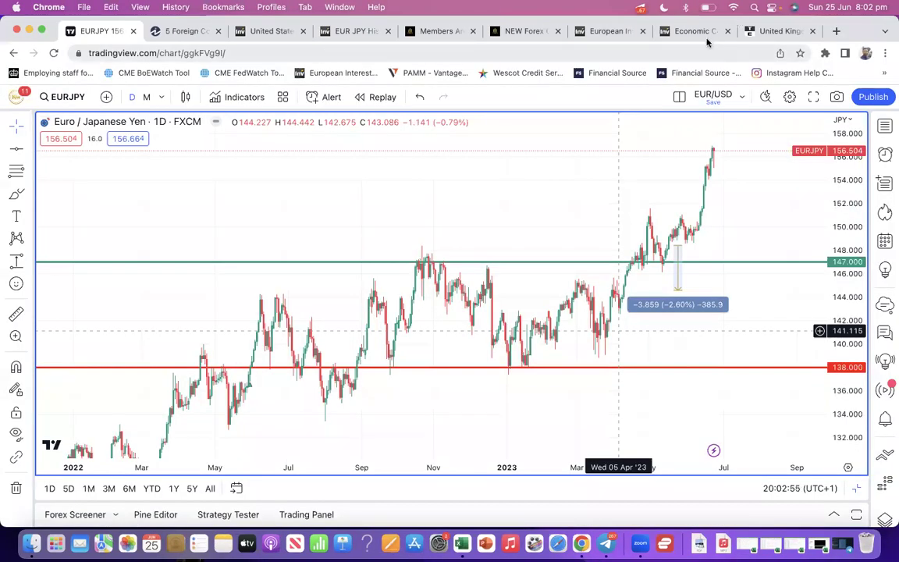
pyautogui.click(594, 31)
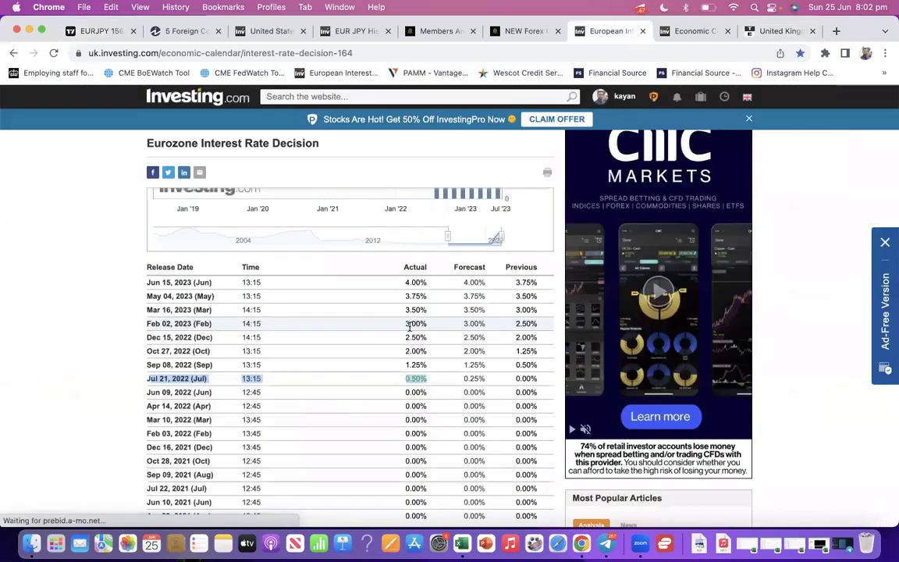
pyautogui.scroll(1, 383, 367)
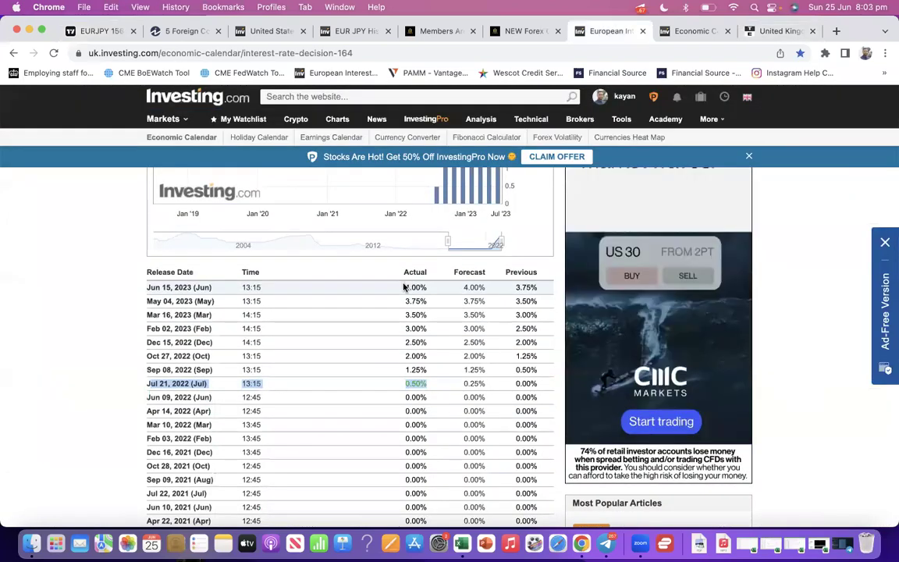
pyautogui.moveTo(404, 287); pyautogui.dragTo(427, 287)
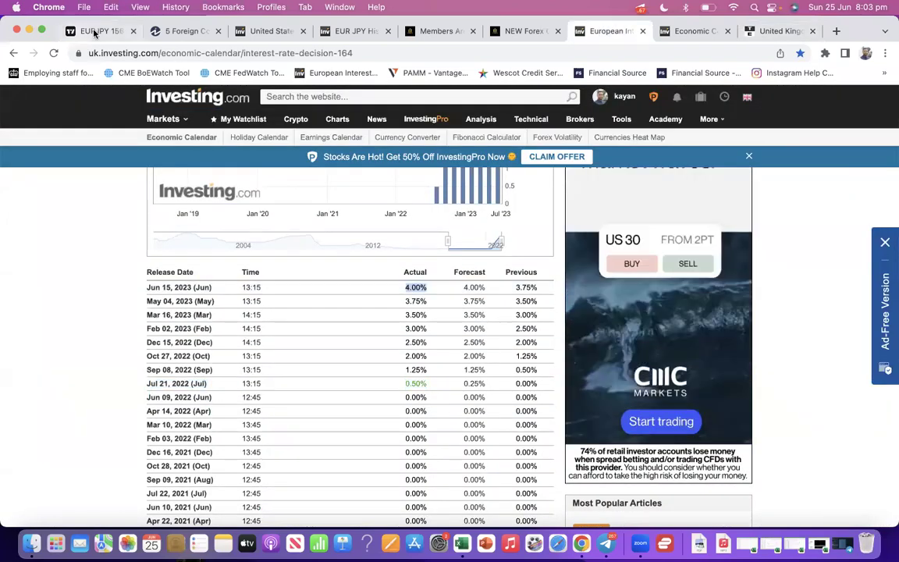
pyautogui.click(94, 33)
# - Switch to the Fed Funds Rate workbook in Excel and bring up the ECB Implied Rate chart on the Implied Rates sheet
pyautogui.press('super+Tab')
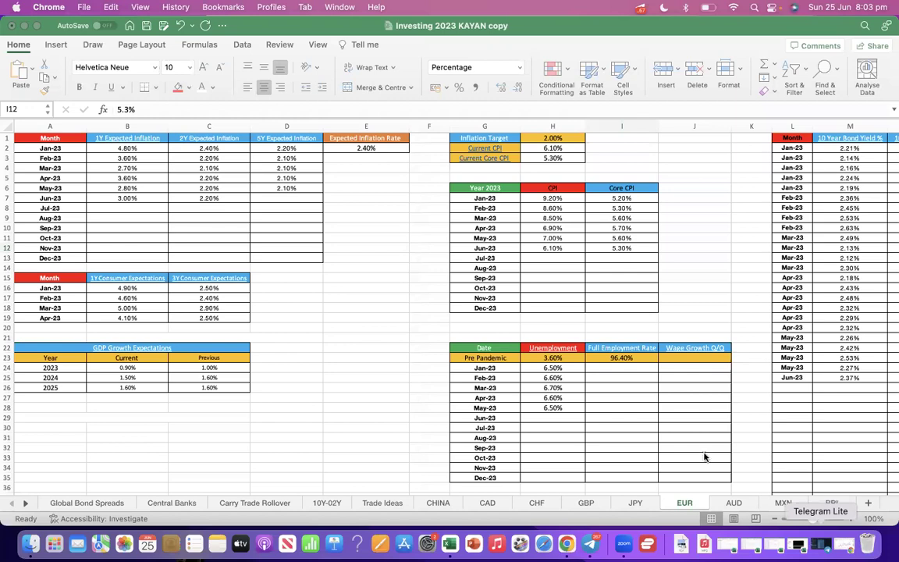
pyautogui.press('super+grave')
pyautogui.scroll(20, 553, 397)
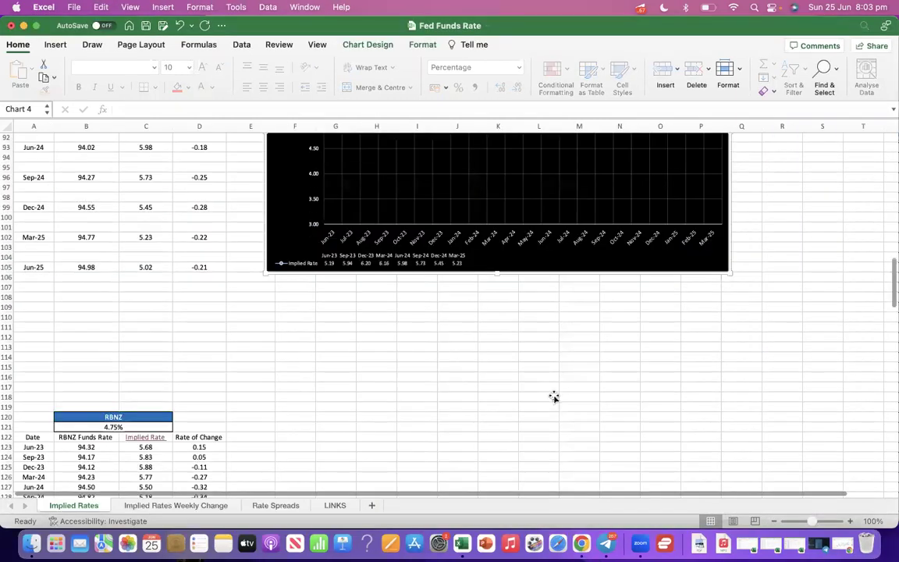
pyautogui.scroll(20, 553, 397)
pyautogui.scroll(-5, 554, 398)
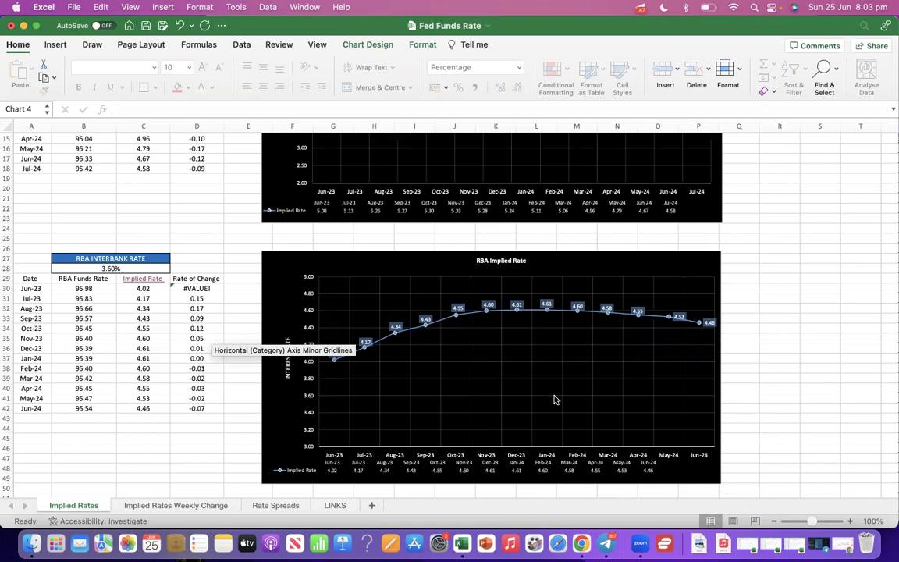
pyautogui.scroll(3, 555, 399)
pyautogui.scroll(-1, 554, 400)
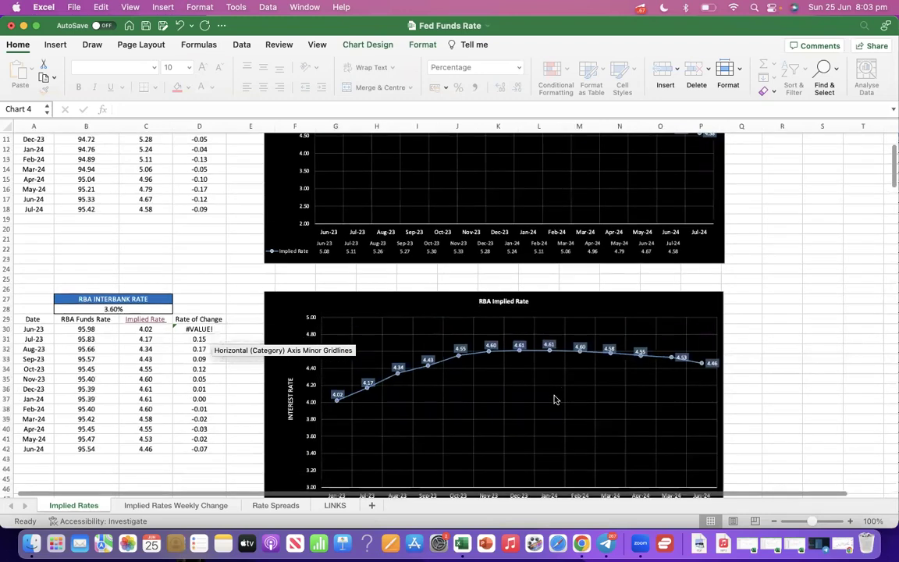
pyautogui.scroll(-15, 554, 399)
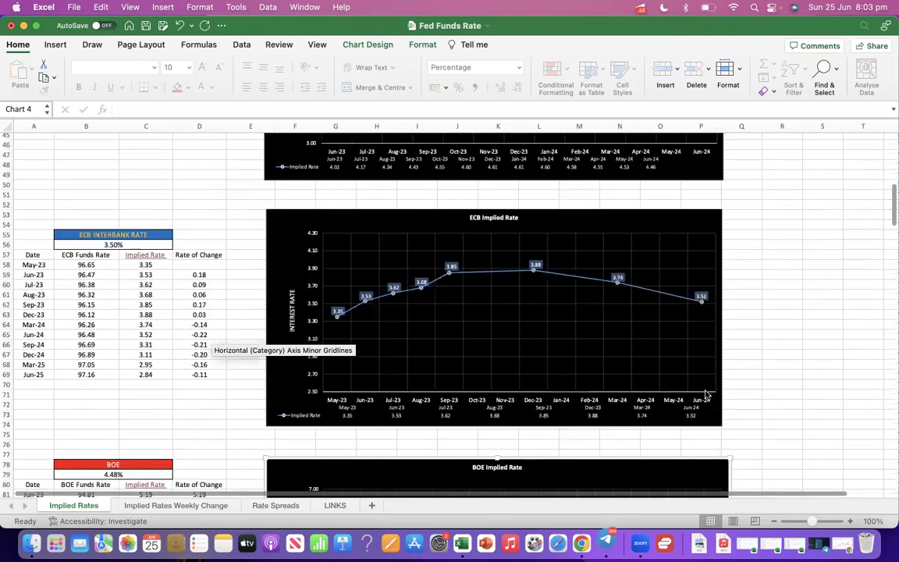
# - Point out the May-23 and Sep-23 points on the ECB Implied Rate chart, and deselect the chart
pyautogui.click(337, 320)
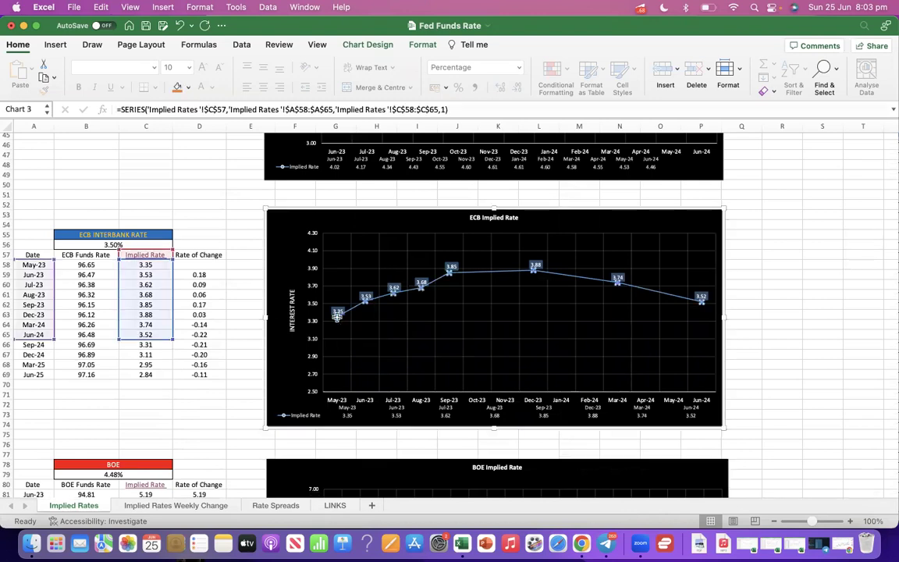
pyautogui.click(451, 273)
pyautogui.click(450, 273)
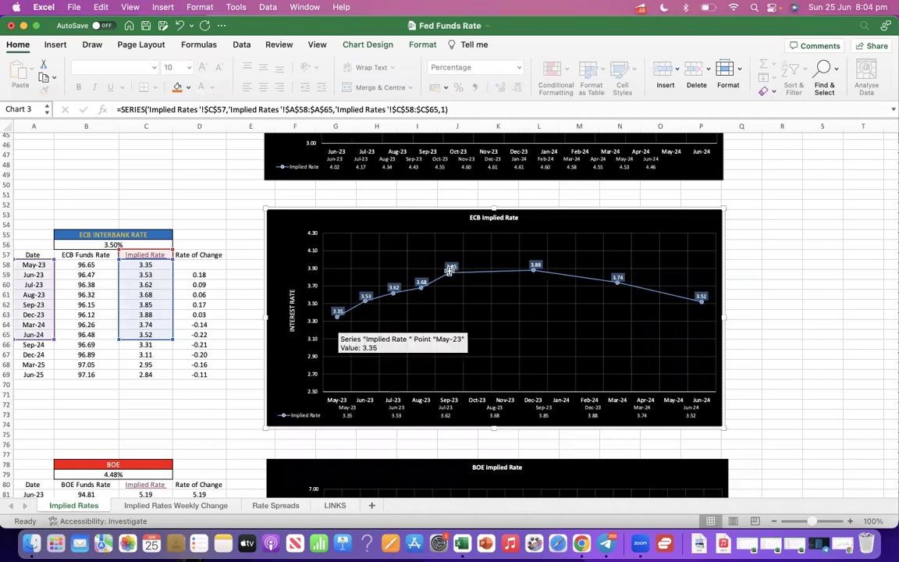
pyautogui.click(242, 285)
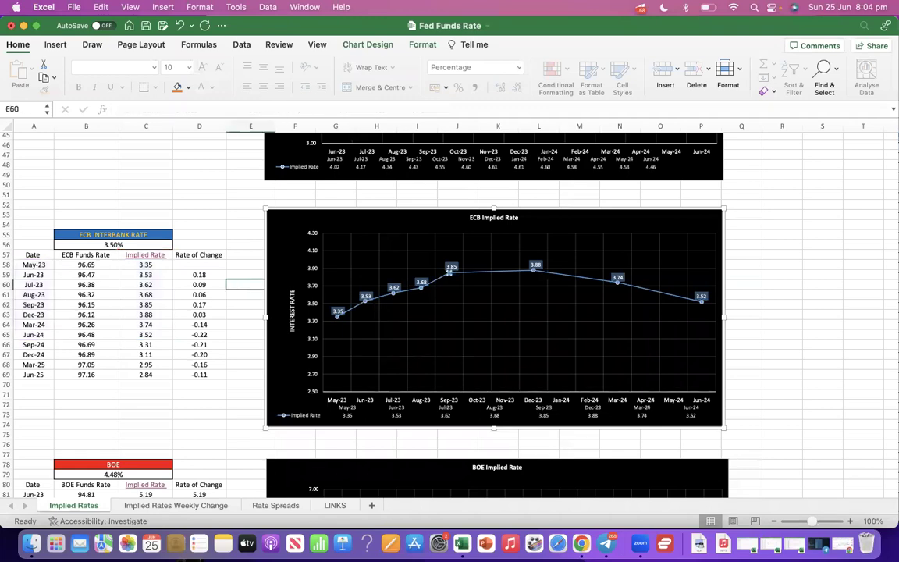
# - Return to the Investing 2023 KAYAN copy workbook and open its Carry Trade Rollover sheet
pyautogui.click(582, 543)
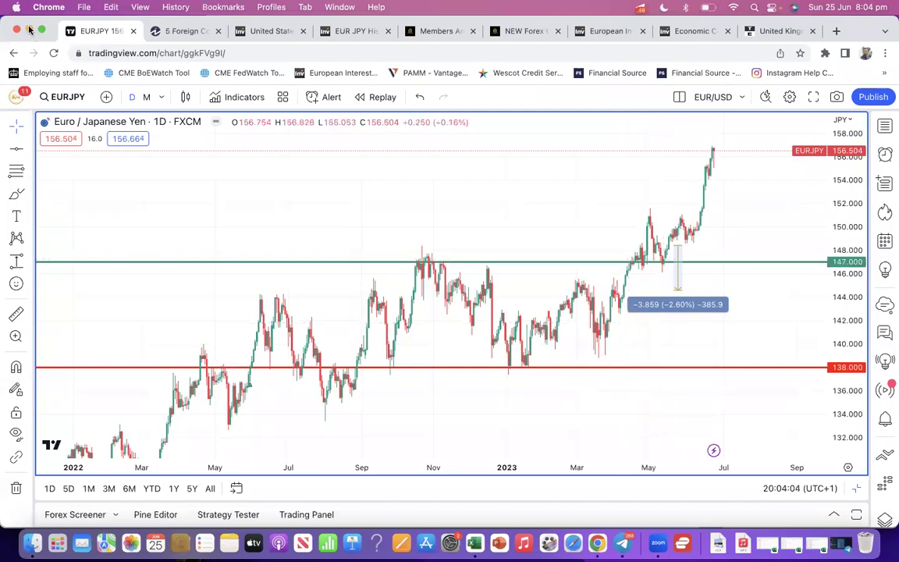
pyautogui.press('super+Tab')
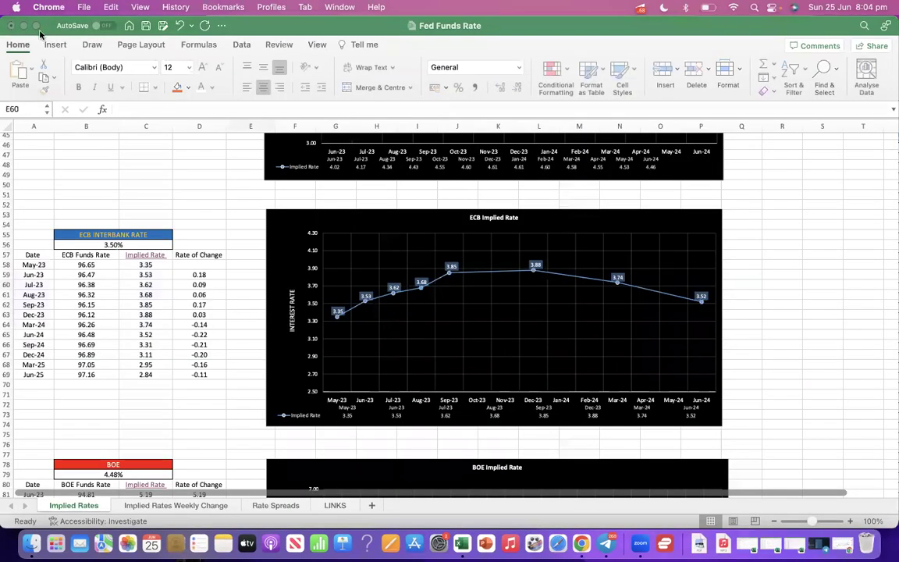
pyautogui.press('super+grave')
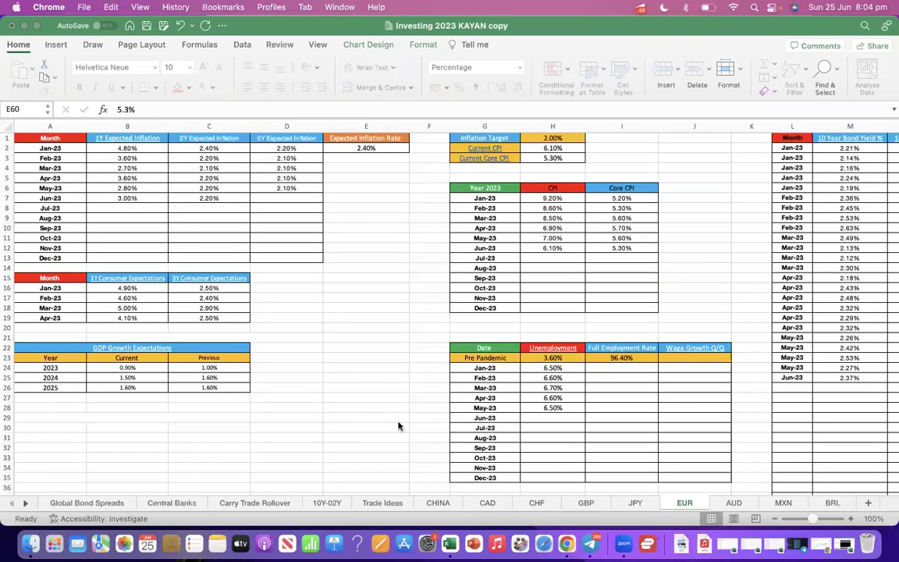
pyautogui.click(179, 512)
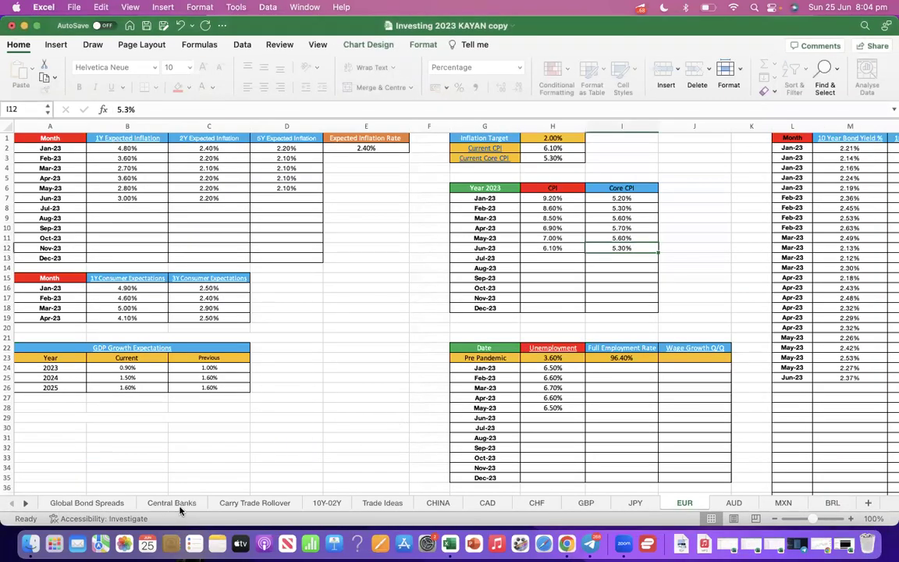
pyautogui.click(176, 506)
pyautogui.click(251, 503)
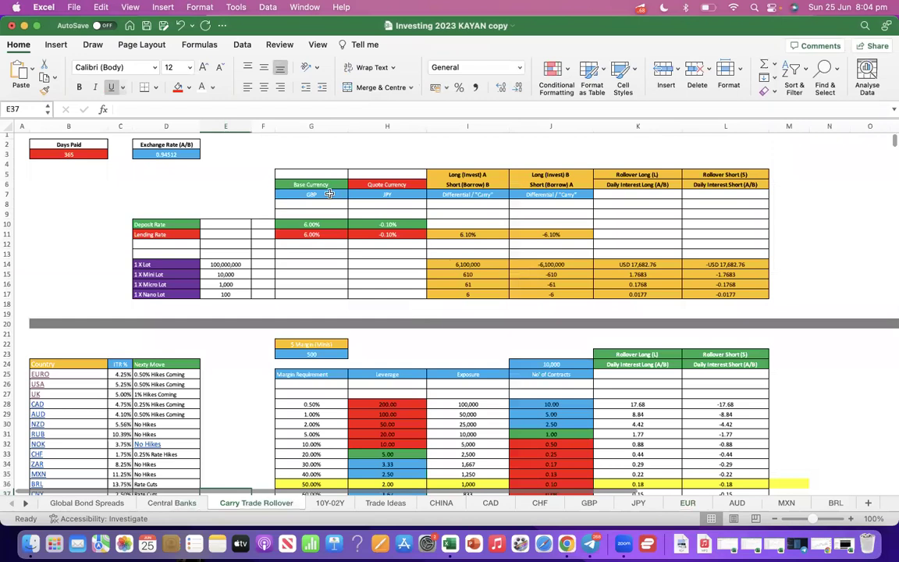
# - Set the base currency of the rollover calculator to EUR
pyautogui.click(327, 193)
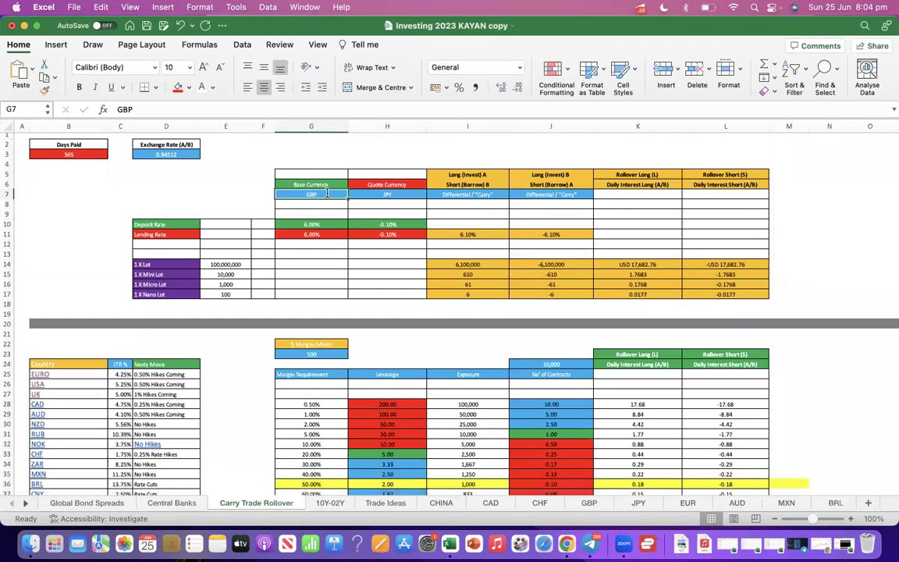
pyautogui.write('eur')
pyautogui.press('Return')
pyautogui.write('EUR')
# - Set the EUR deposit and lending rates to 4.25% and select the long A / short B carry differential
pyautogui.click(316, 224)
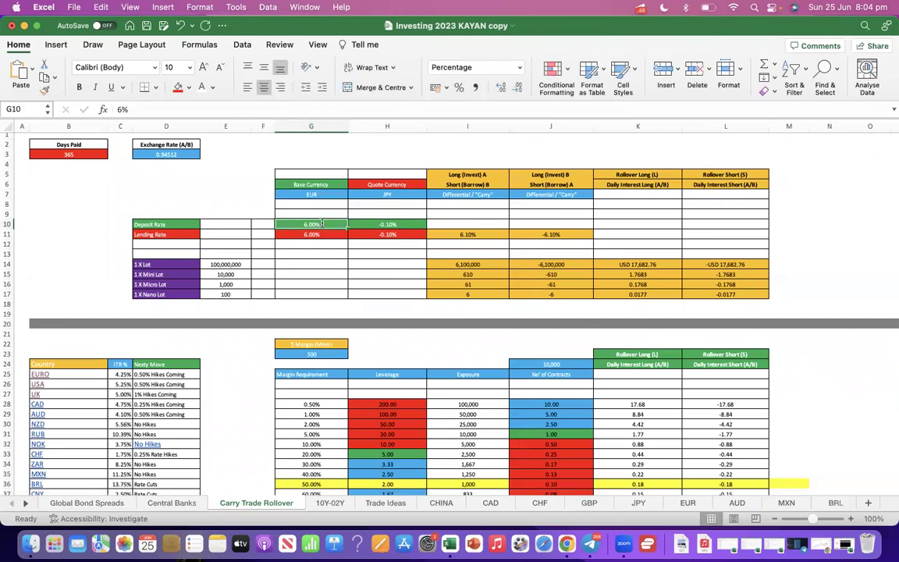
pyautogui.write('4.35')
pyautogui.press('Return')
pyautogui.write('4')
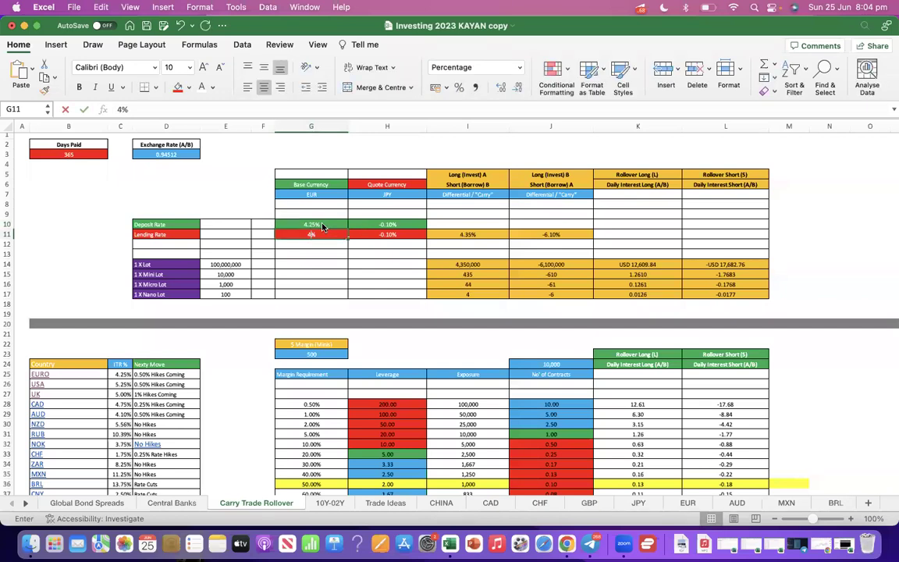
pyautogui.write('.25')
pyautogui.press('Return')
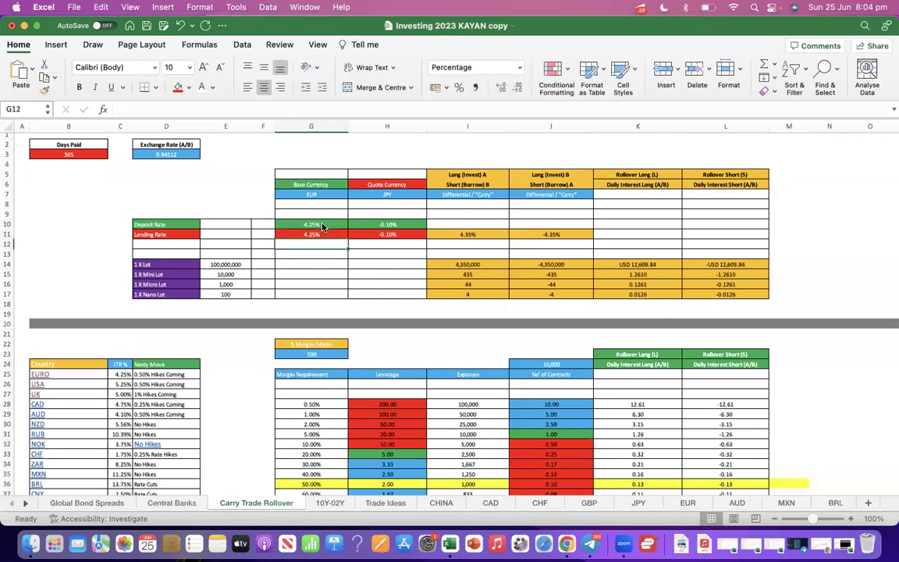
pyautogui.click(498, 235)
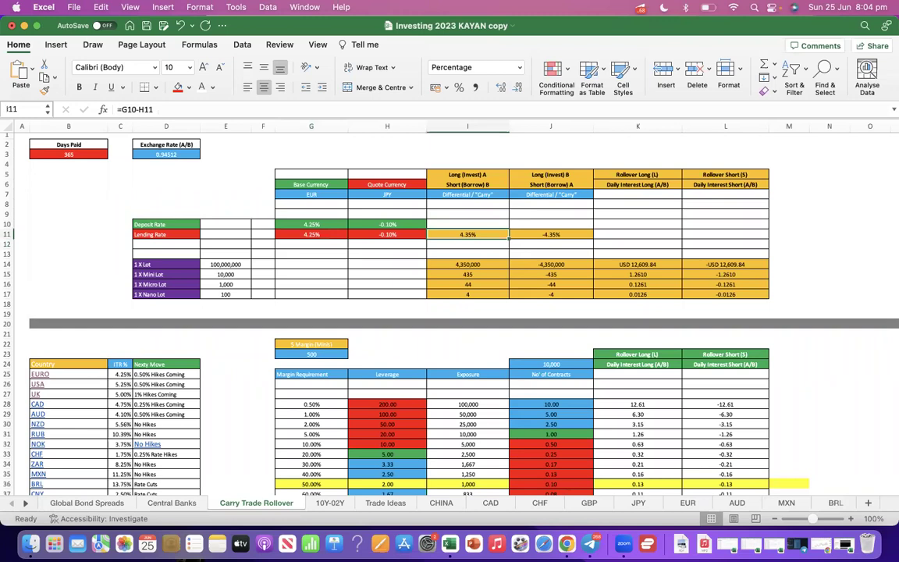
# - Switch to Telegram and highlight the whole numbered list of trade results in Saved Messages, then clear the highlight
pyautogui.click(567, 543)
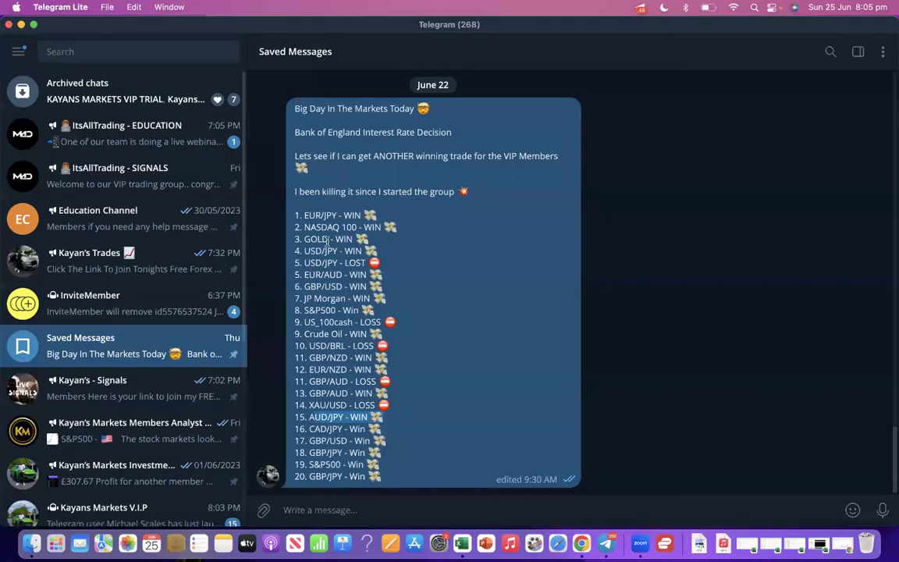
pyautogui.moveTo(297, 215); pyautogui.dragTo(384, 474)
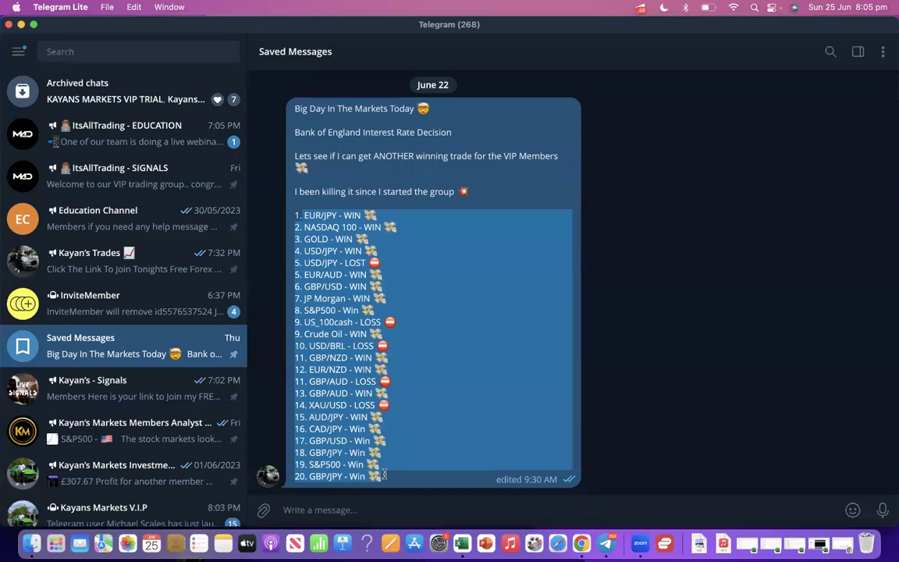
pyautogui.click(392, 486)
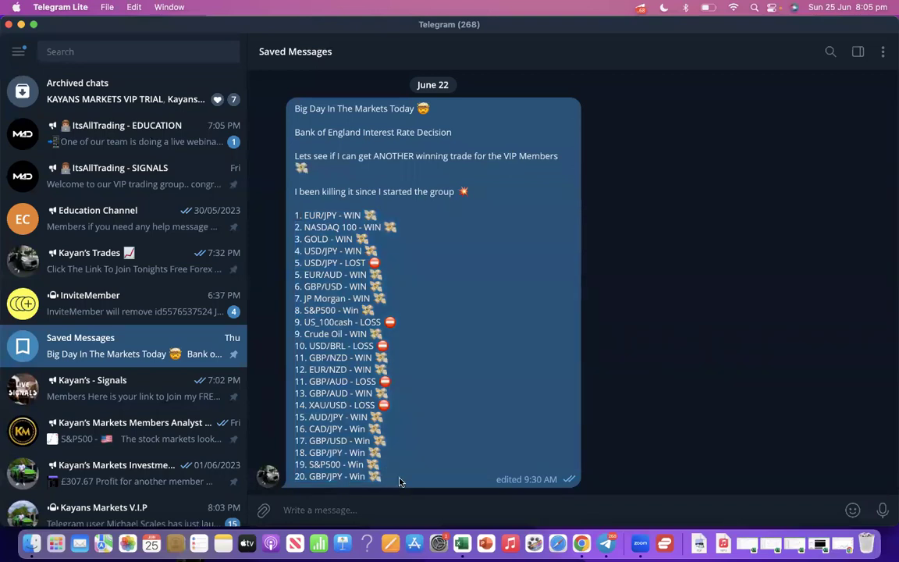
# - Switch to Chrome, show the new forex course page on kayansmarkets.com, and return to the EURJPY chart
pyautogui.click(583, 545)
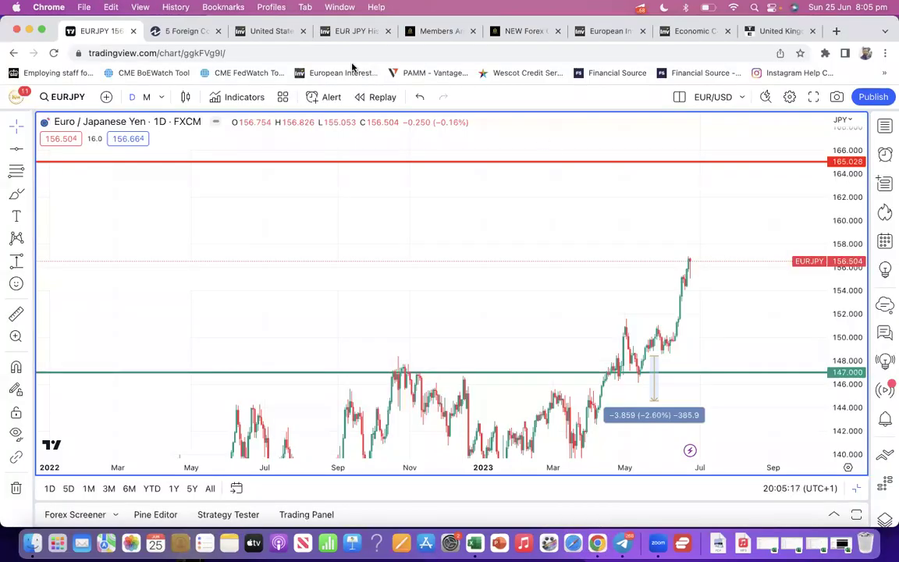
pyautogui.click(524, 31)
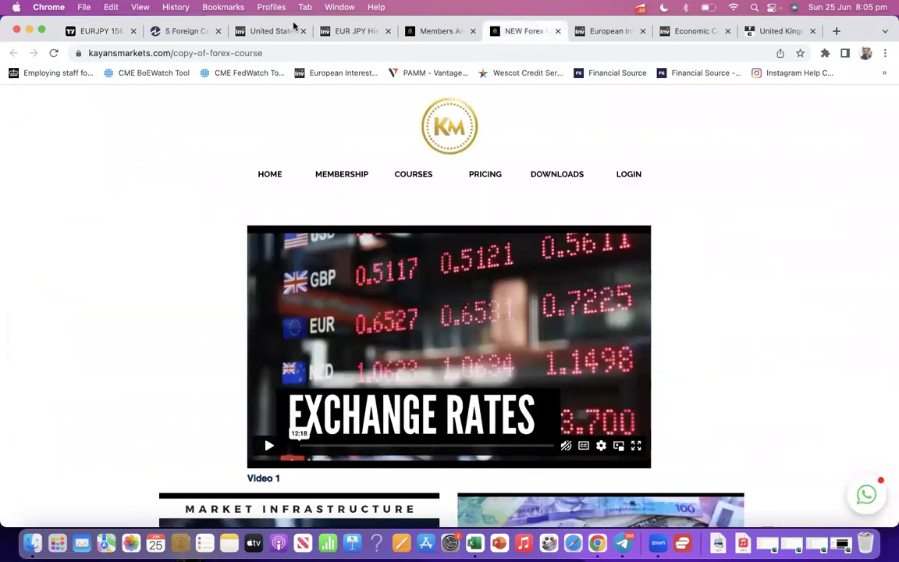
pyautogui.click(115, 32)
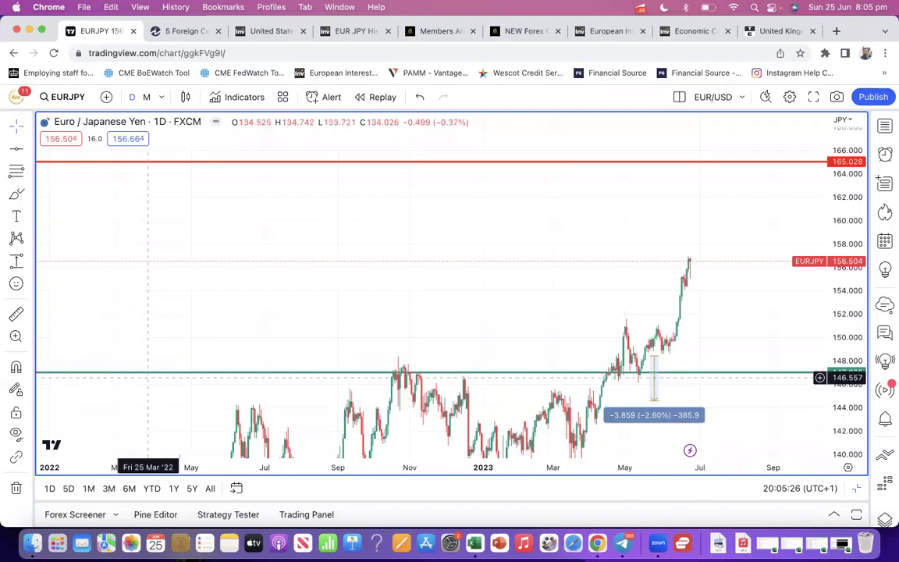
# - Switch to Telegram, change to the other Kayan's Markets account, and browse its chat list back to mid-June 2023
pyautogui.click(624, 546)
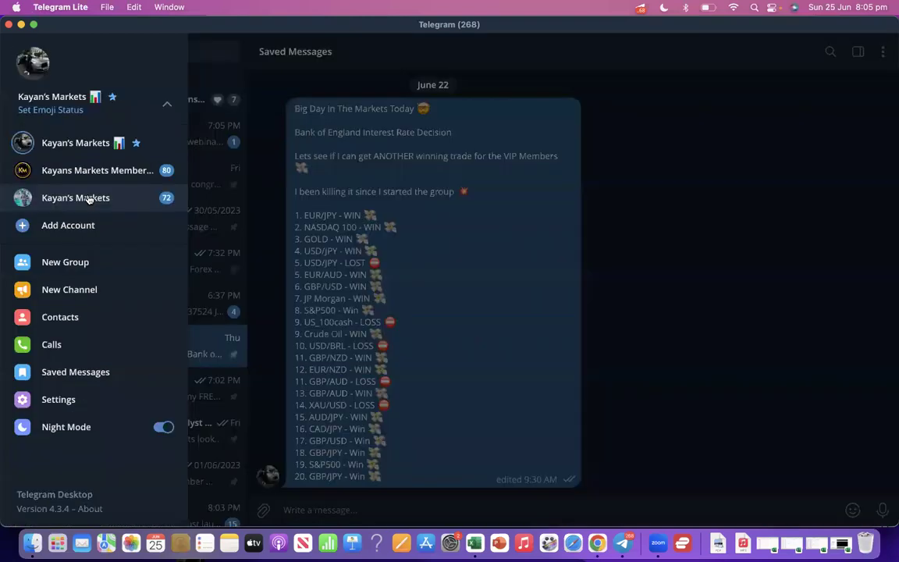
pyautogui.click(80, 195)
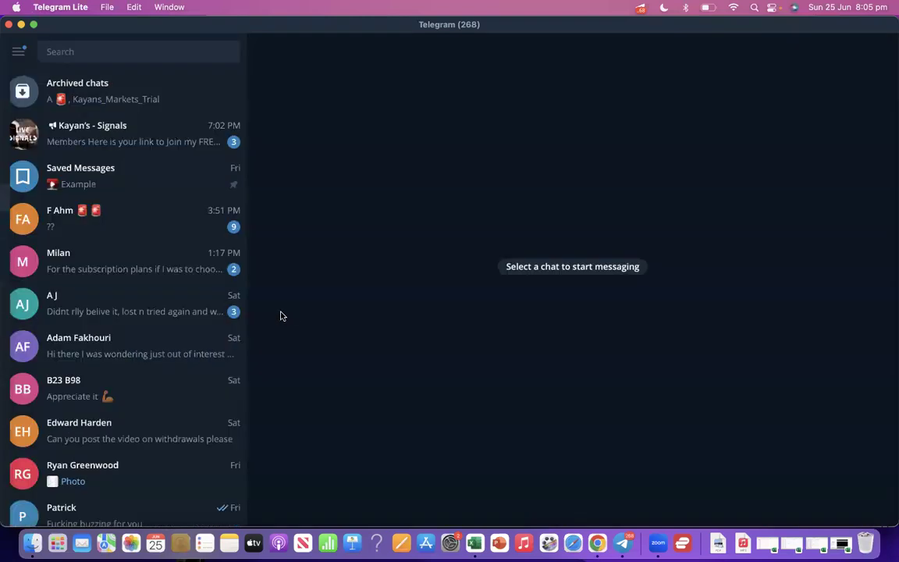
pyautogui.scroll(-10, 169, 387)
pyautogui.scroll(-5, 169, 387)
# - Open several member chats dated 15/06/2023 to examine the trade profit screenshots they shared
pyautogui.click(169, 389)
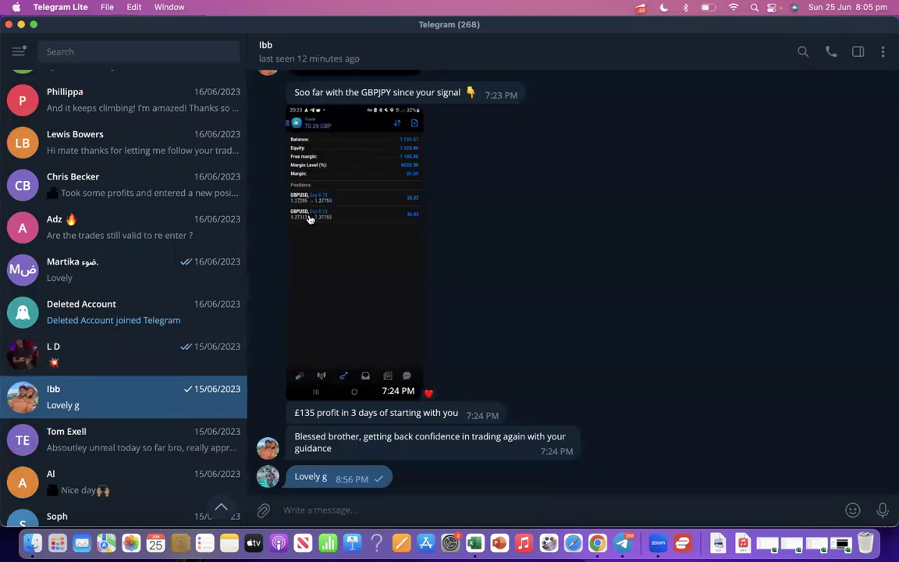
pyautogui.click(100, 359)
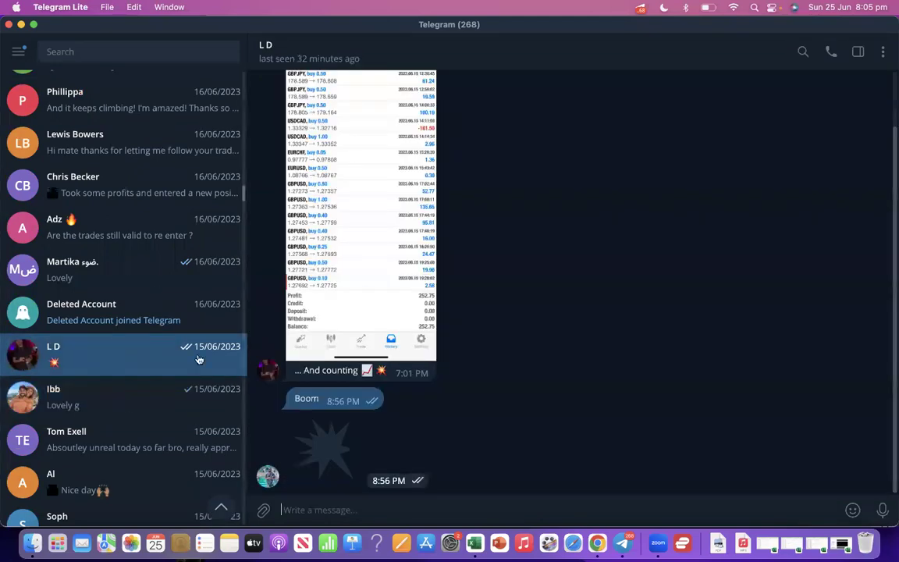
pyautogui.click(131, 400)
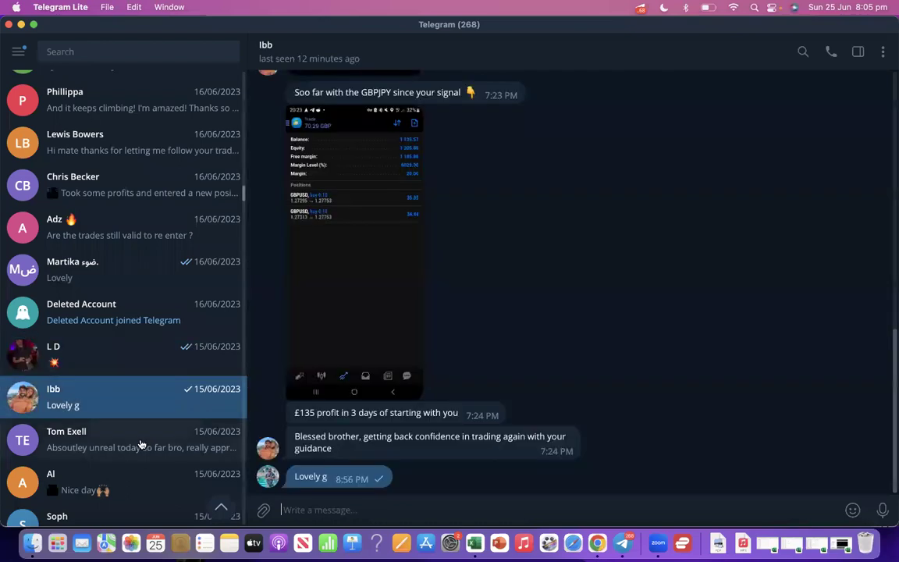
pyautogui.click(141, 444)
pyautogui.scroll(-1, 141, 444)
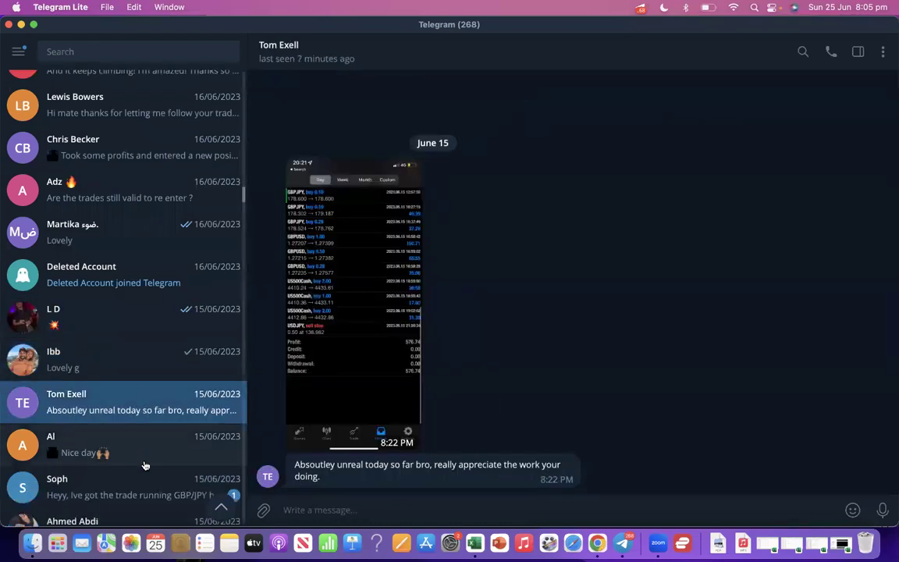
pyautogui.click(149, 453)
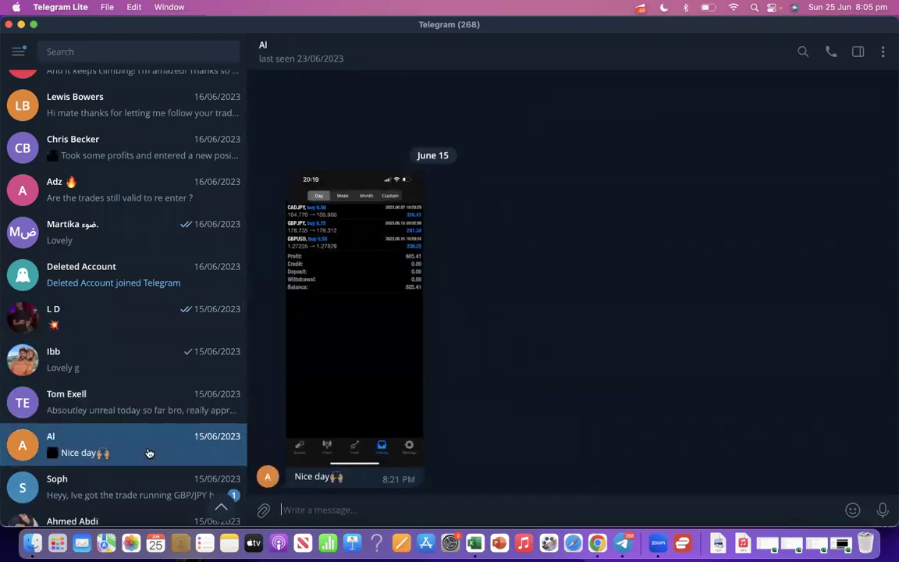
# - Open further member chats dated 15/06/2023 and examine the trade profit screenshots, including one member's earlier results from May 22 and 24
pyautogui.scroll(-2, 147, 451)
pyautogui.scroll(-1, 135, 402)
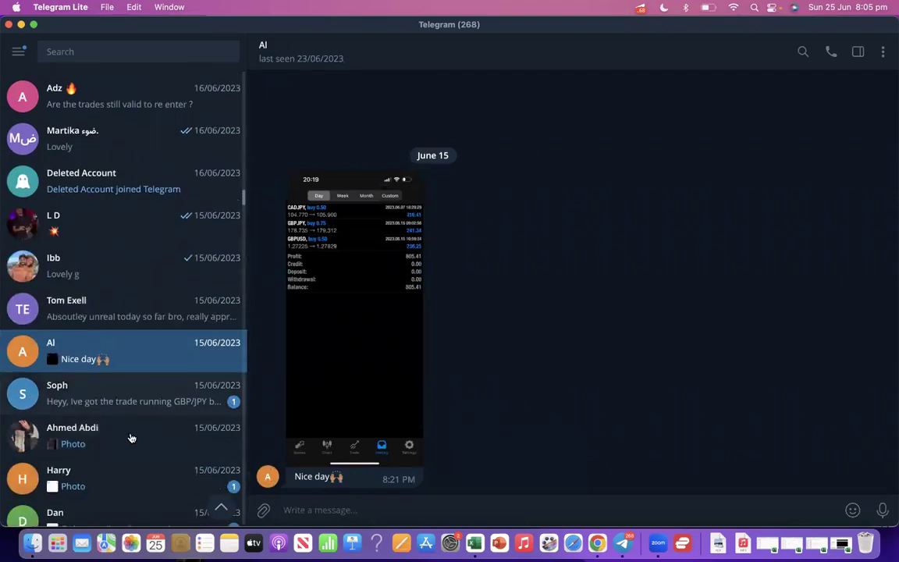
pyautogui.click(127, 441)
pyautogui.click(114, 487)
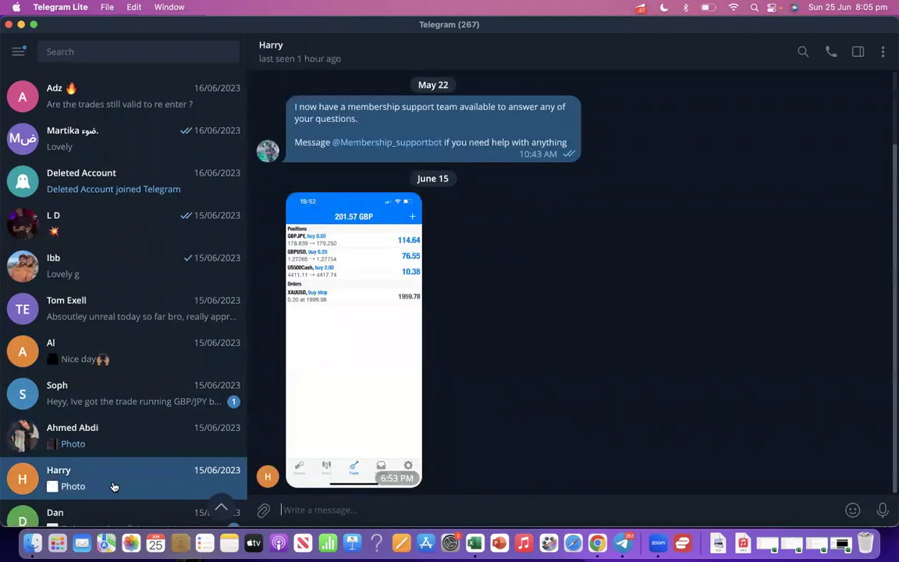
pyautogui.scroll(-1, 114, 487)
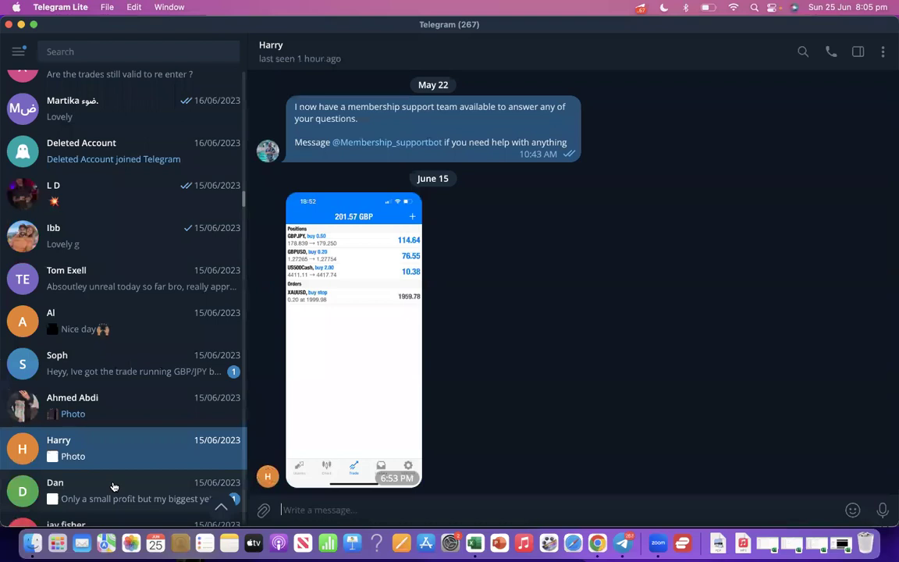
pyautogui.click(114, 487)
pyautogui.scroll(-4, 114, 468)
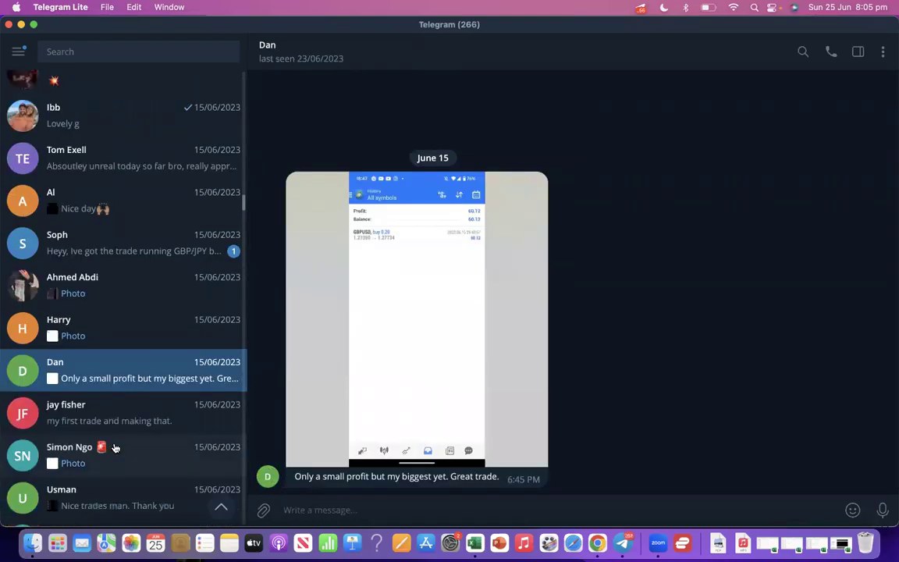
pyautogui.click(114, 447)
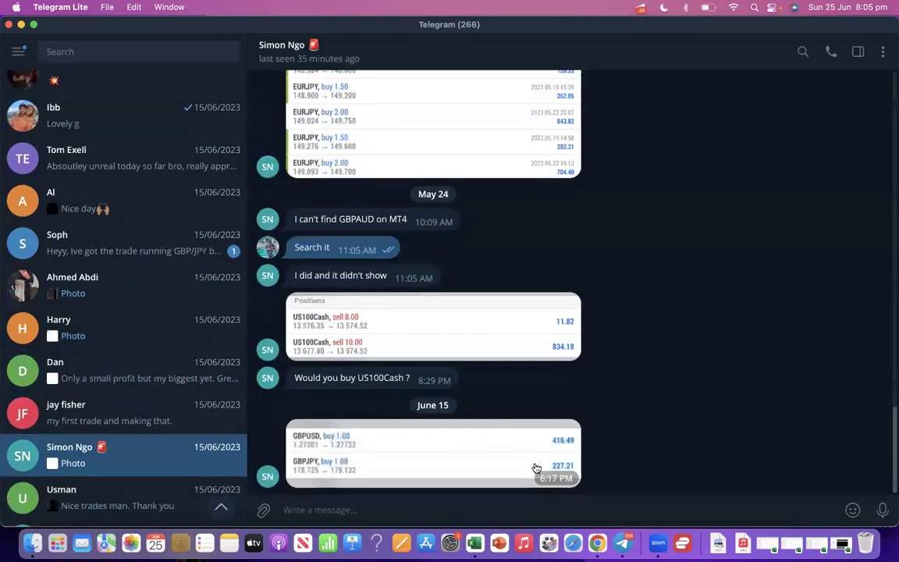
pyautogui.scroll(4, 457, 370)
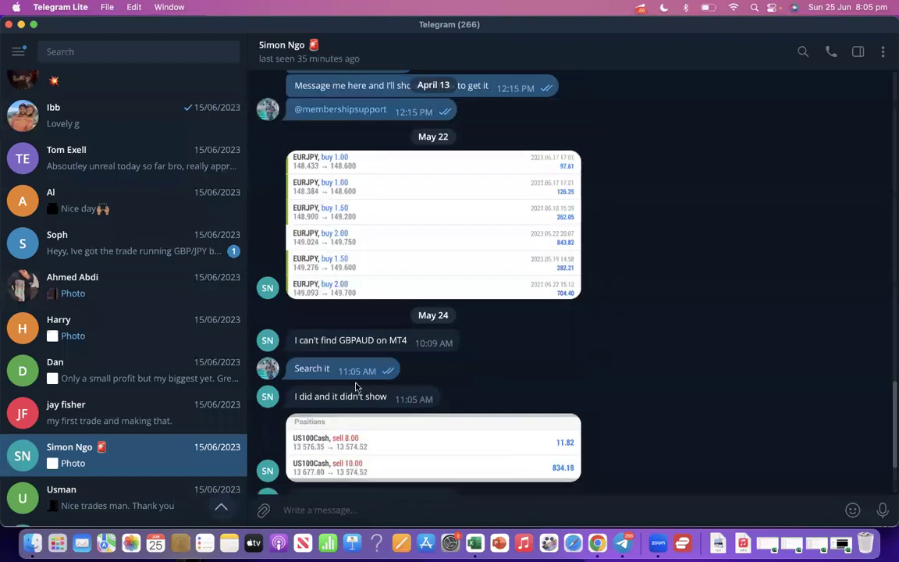
pyautogui.scroll(-3, 175, 383)
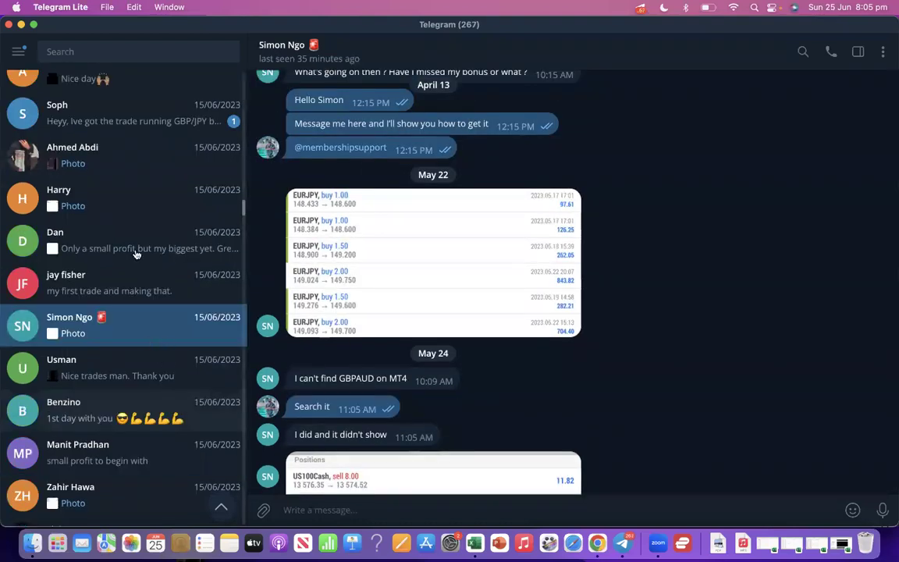
# - Search the chats for a specific member by name, open the conversation, and go back to the weekly profit screenshot from June 22
pyautogui.scroll(10, 117, 227)
pyautogui.click(83, 52)
pyautogui.write('EDW')
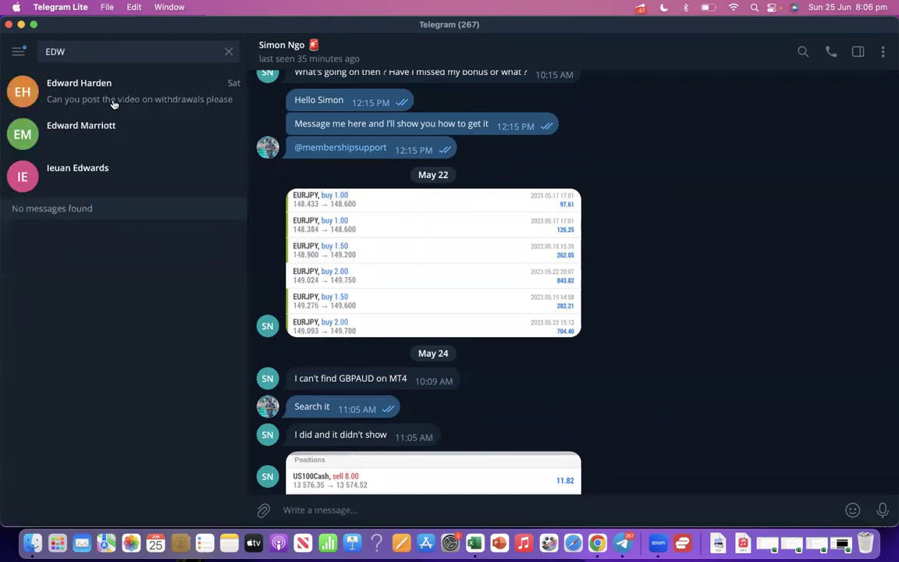
pyautogui.click(115, 97)
pyautogui.scroll(5, 385, 323)
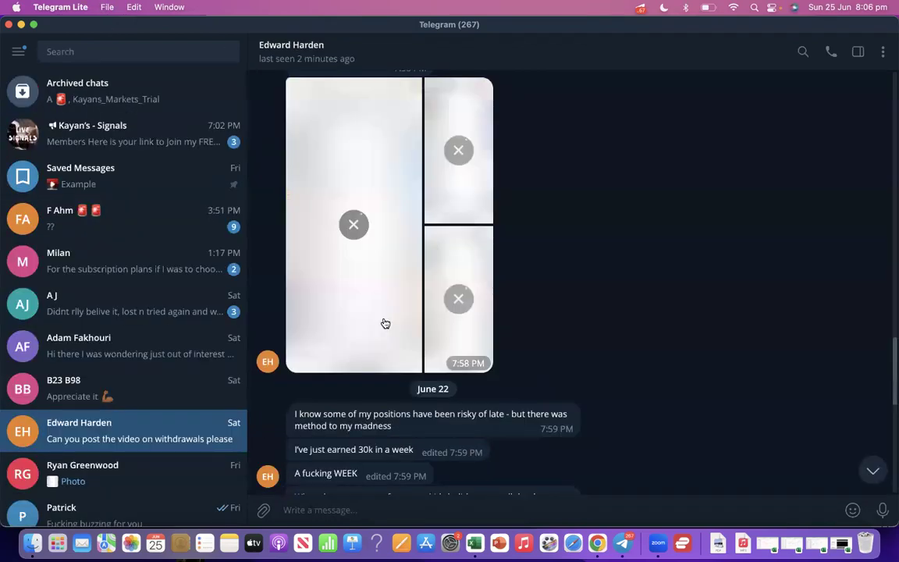
pyautogui.scroll(3, 385, 323)
pyautogui.scroll(1, 385, 323)
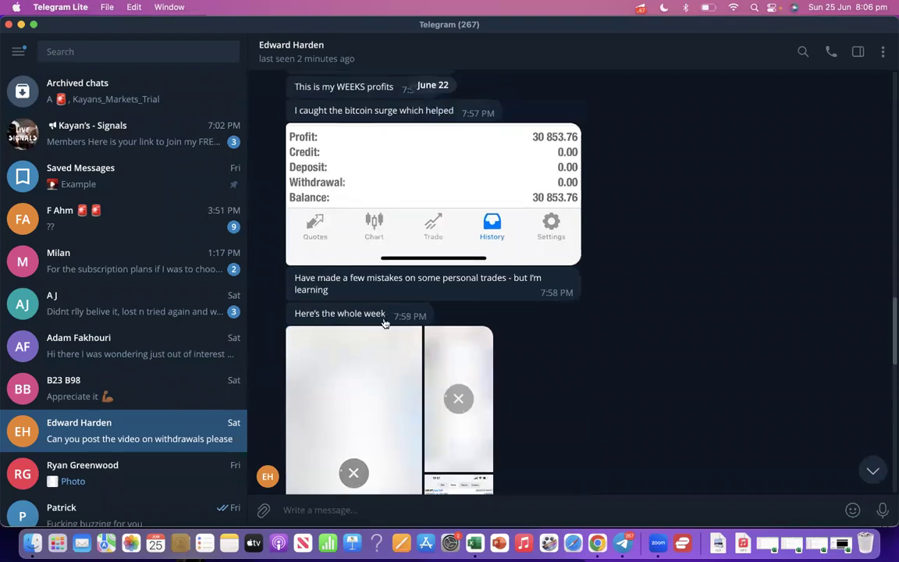
# - Examine the June 22 whole-week trade history images and the member's follow-up messages through June 23
pyautogui.scroll(4, 385, 323)
pyautogui.scroll(-5, 385, 323)
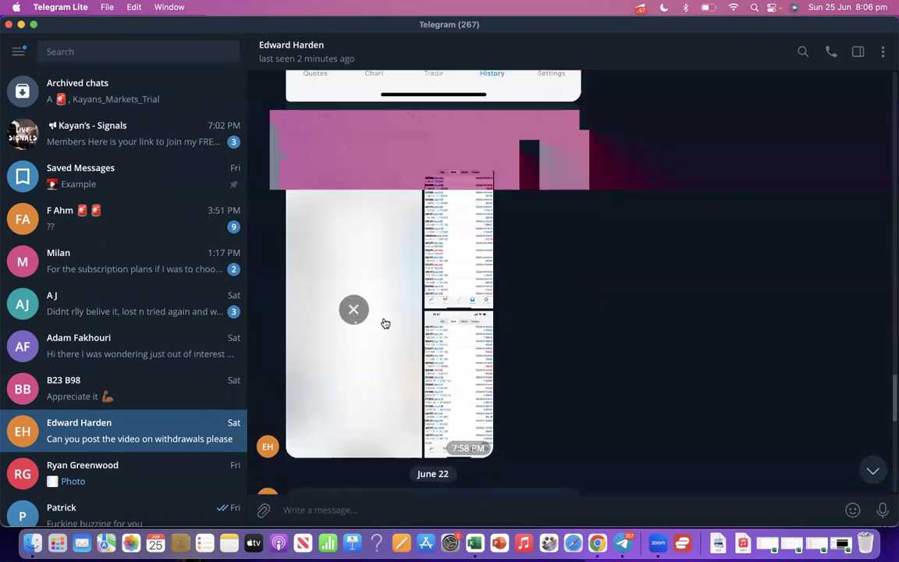
pyautogui.scroll(-2, 515, 393)
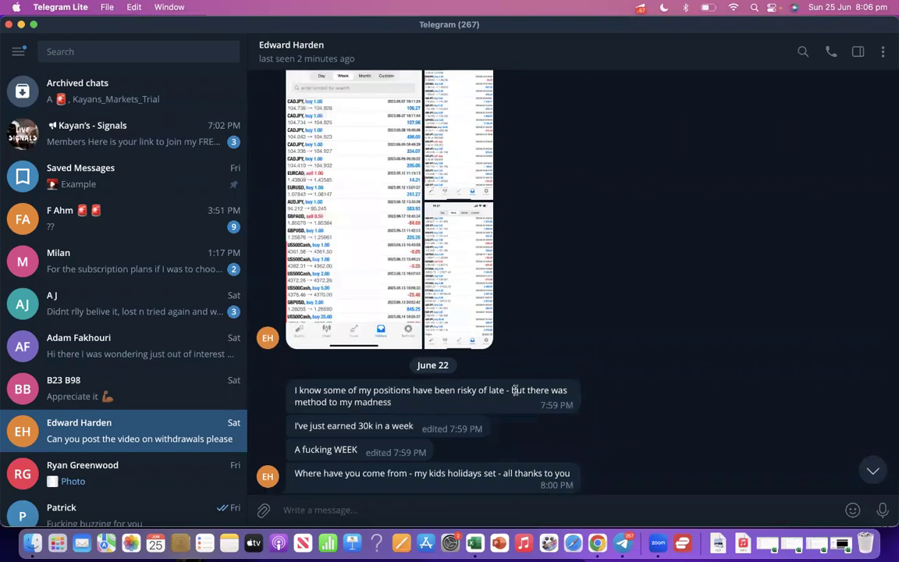
pyautogui.scroll(-1, 515, 390)
pyautogui.scroll(-1, 515, 392)
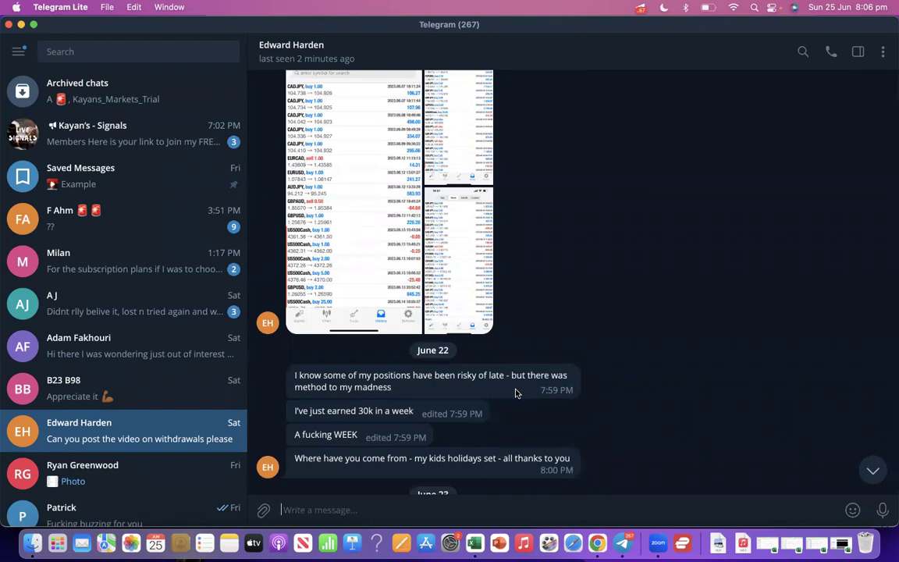
pyautogui.scroll(-5, 516, 392)
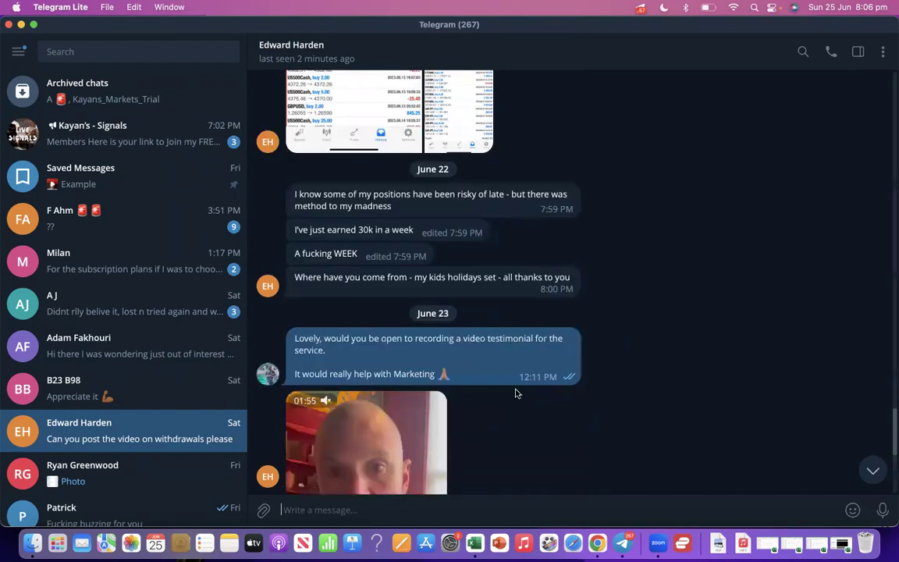
pyautogui.scroll(6, 515, 392)
pyautogui.scroll(3, 515, 392)
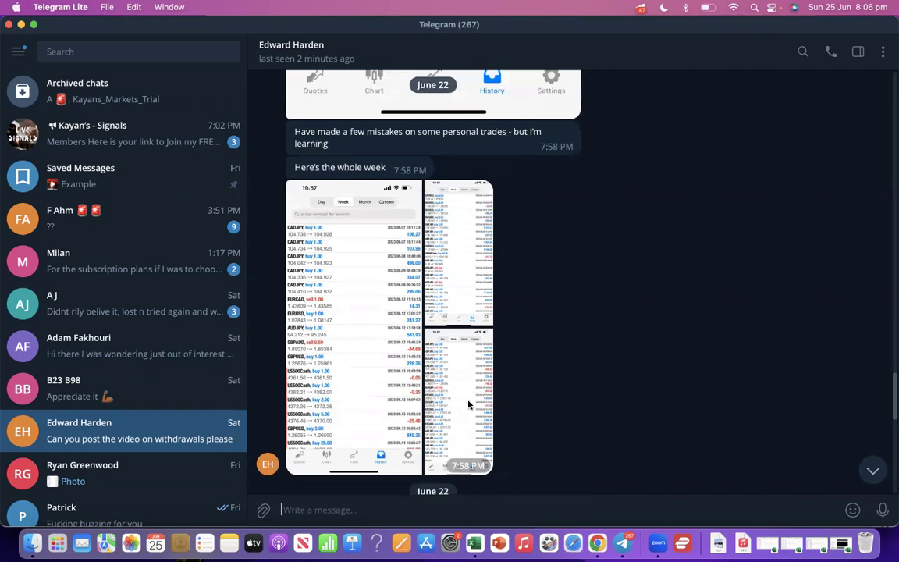
pyautogui.scroll(-2, 469, 403)
pyautogui.scroll(-1, 450, 193)
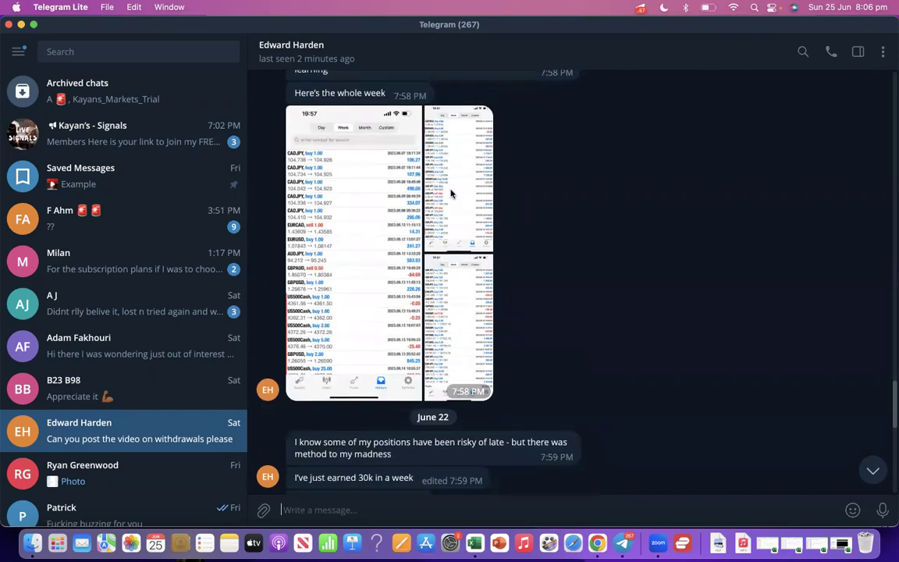
# - View the second and third whole-week trade history images full size, continue to the following video, and close the viewer
pyautogui.click(451, 193)
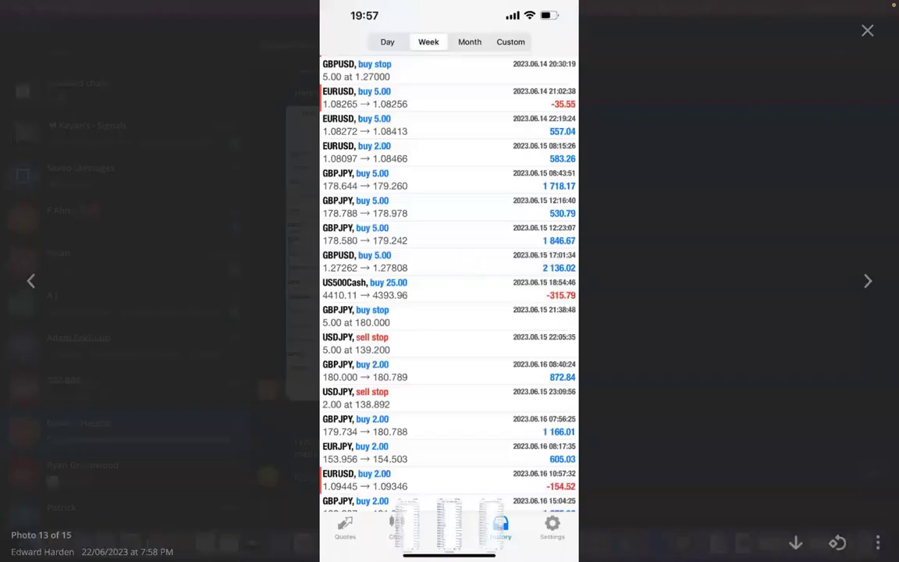
pyautogui.press('Right')
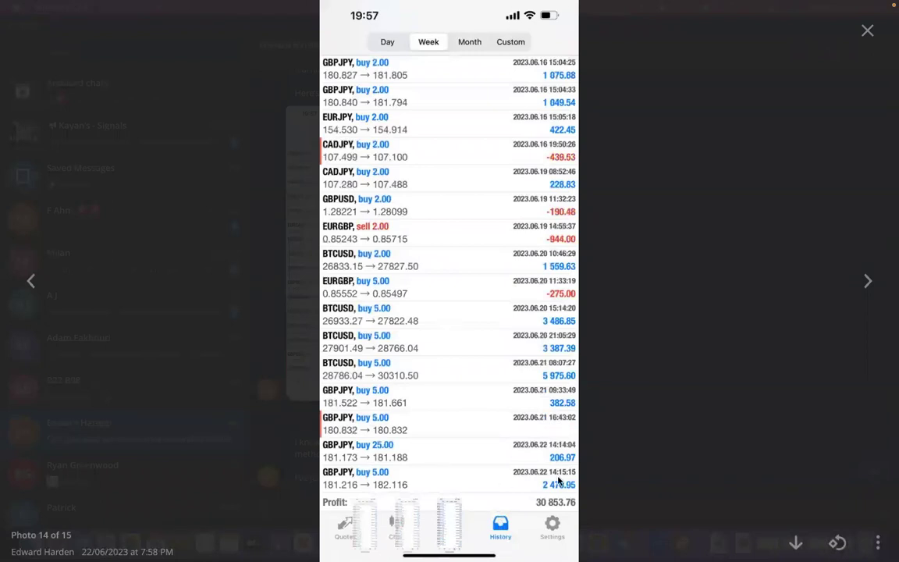
pyautogui.press('Right')
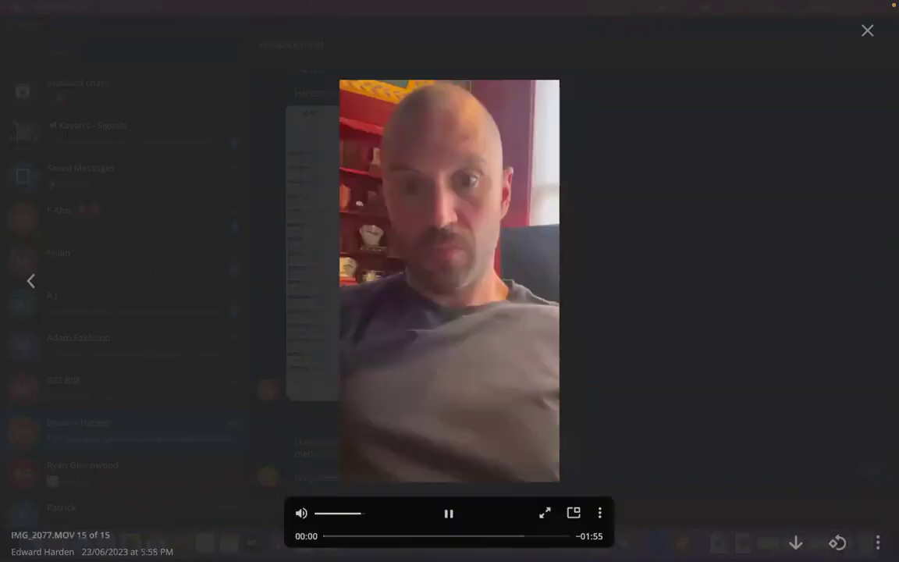
pyautogui.press('Escape')
# - Read back through the same conversation from the June 22 profit summary to the June 15 and June 14 trade screenshots
pyautogui.scroll(1, 472, 412)
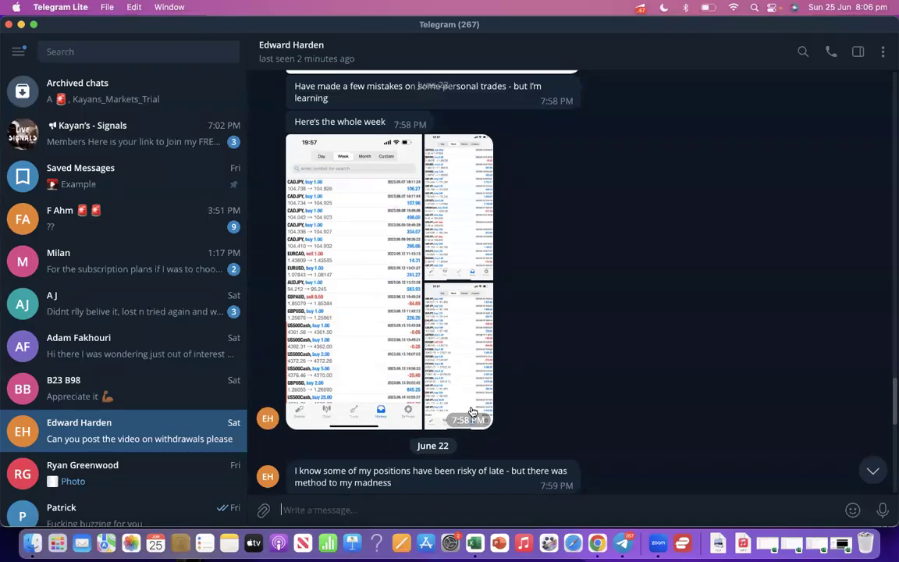
pyautogui.scroll(5, 473, 412)
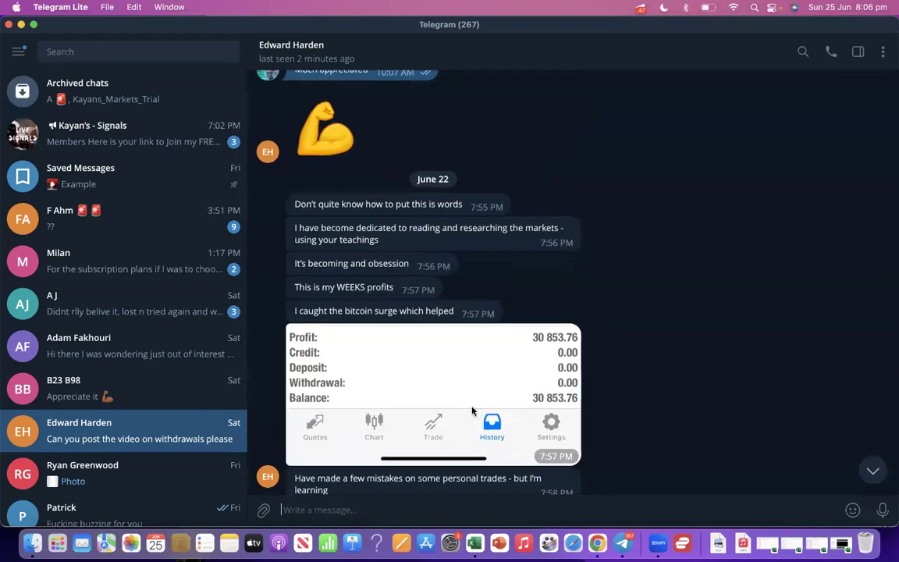
pyautogui.scroll(5, 472, 412)
pyautogui.scroll(3, 472, 412)
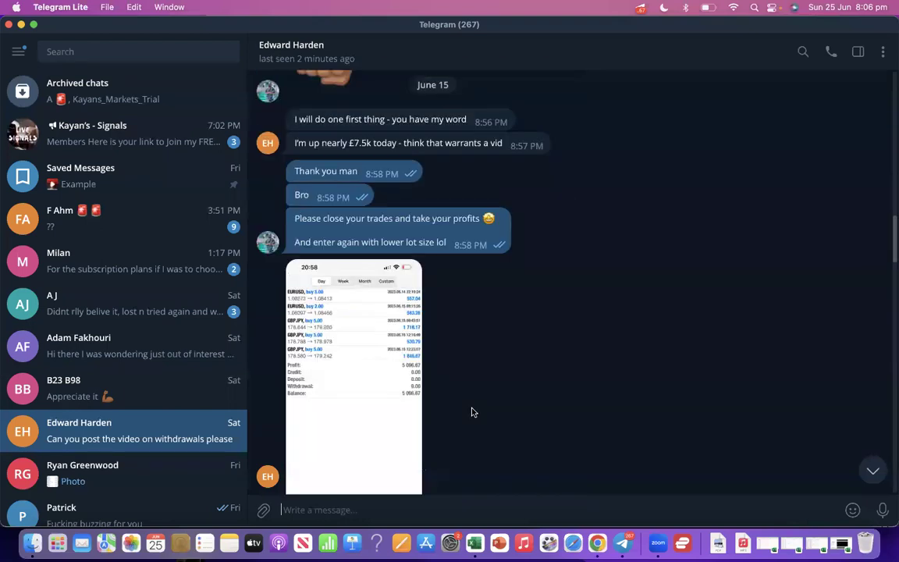
pyautogui.scroll(-2, 472, 412)
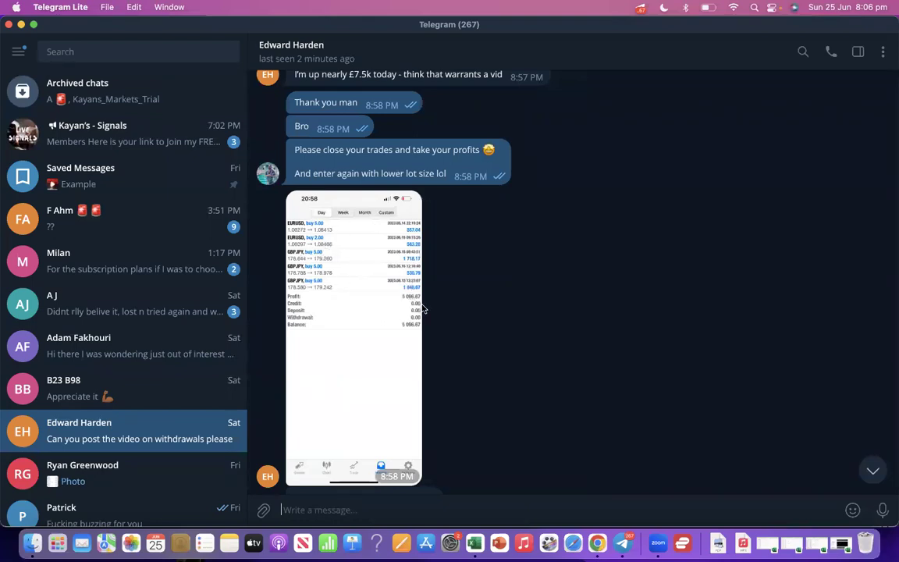
pyautogui.scroll(6, 421, 310)
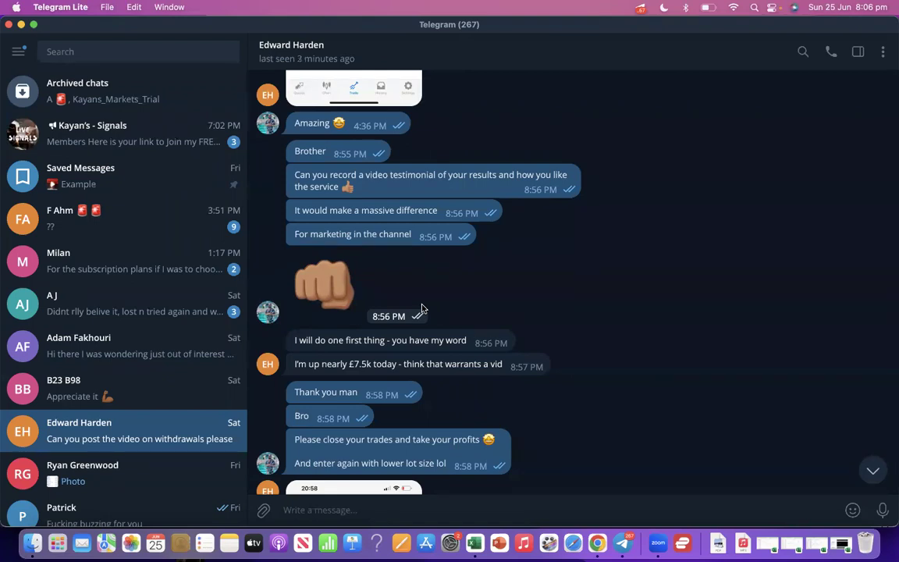
pyautogui.scroll(10, 421, 310)
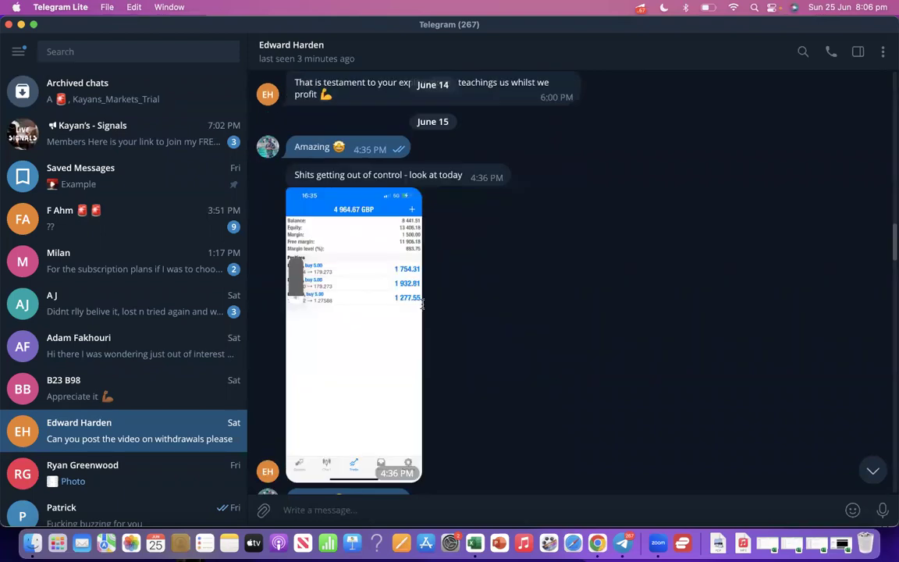
pyautogui.scroll(5, 381, 275)
# - Open two other member chats last active on Friday to examine a June 23 trade history and a June 15 profit screenshot
pyautogui.scroll(-4, 117, 337)
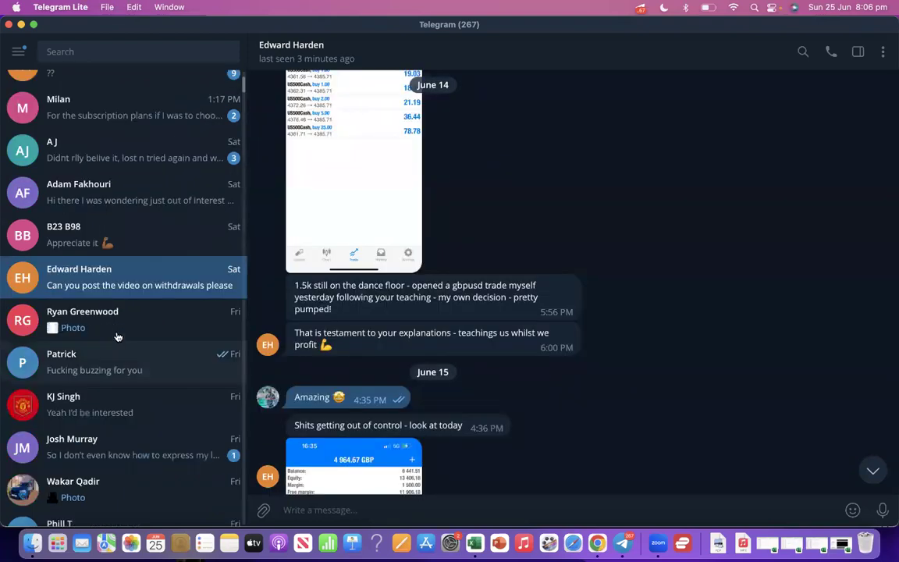
pyautogui.click(117, 337)
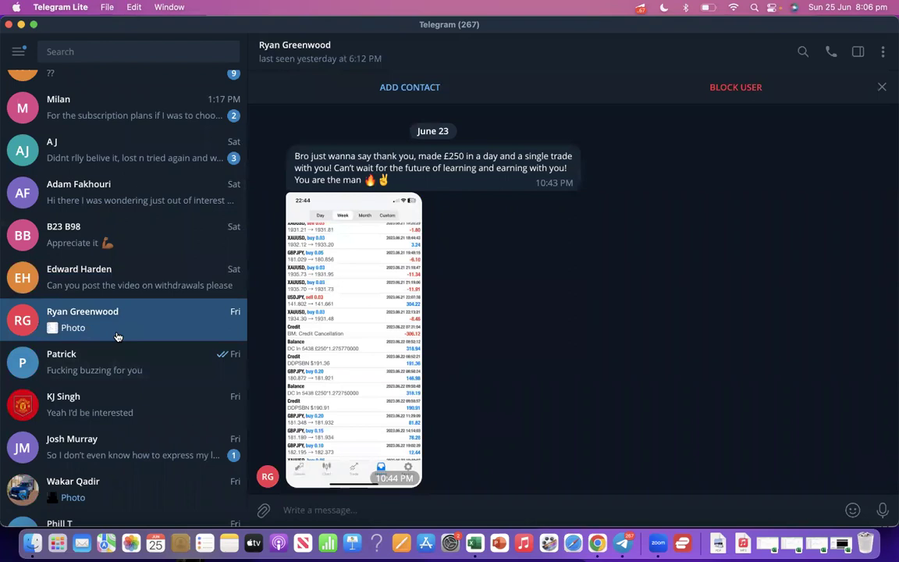
pyautogui.scroll(-10, 117, 337)
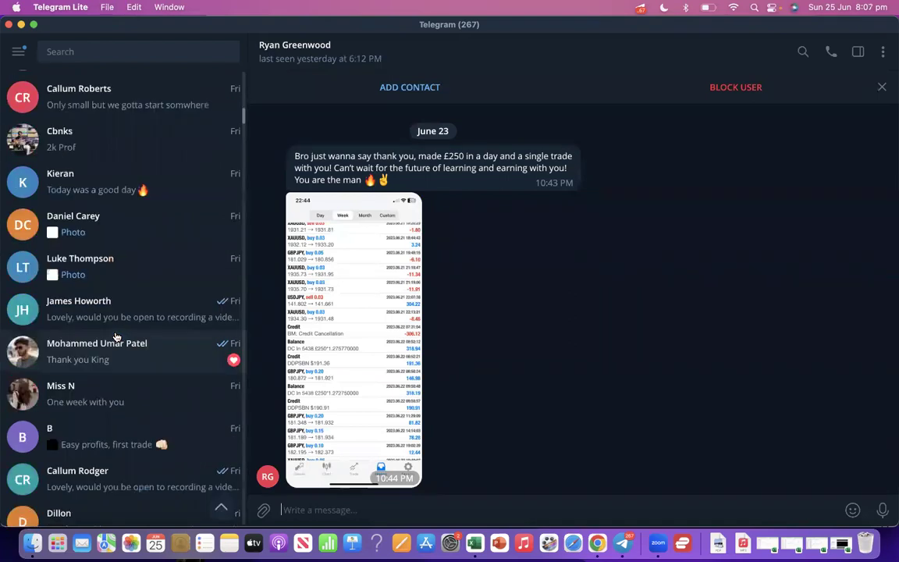
pyautogui.click(116, 337)
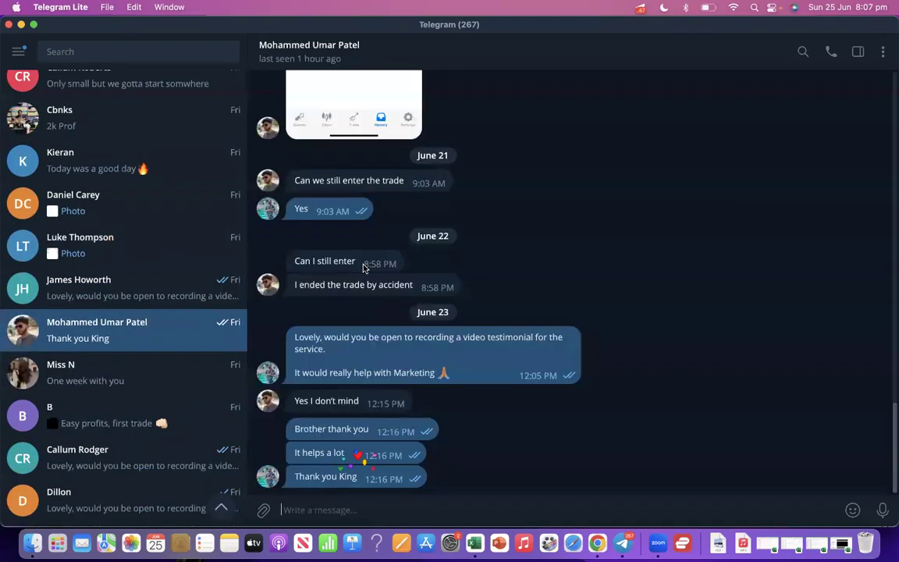
pyautogui.scroll(5, 363, 269)
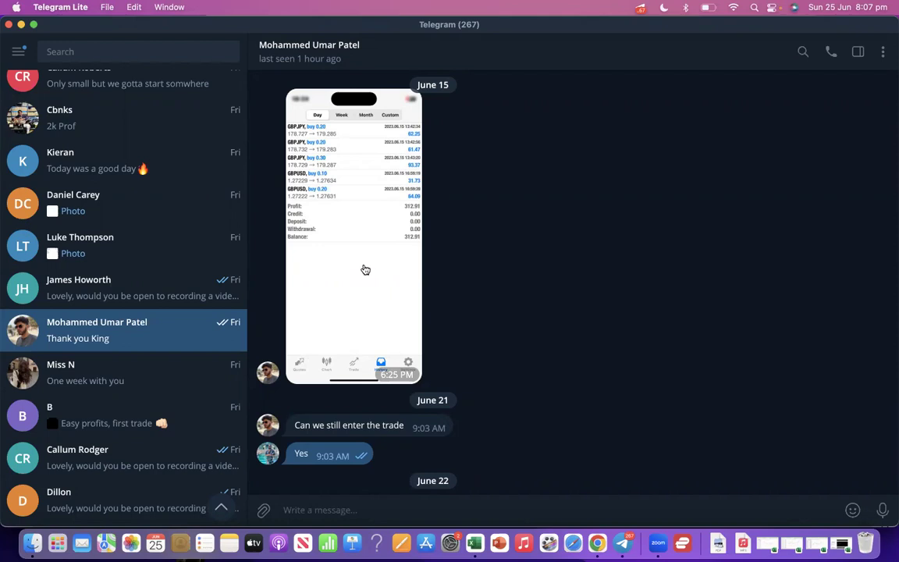
# - Open several more Friday member chats to examine their June 23 GBPJPY profit screenshots, and continue down the chat list to Thursday
pyautogui.click(170, 267)
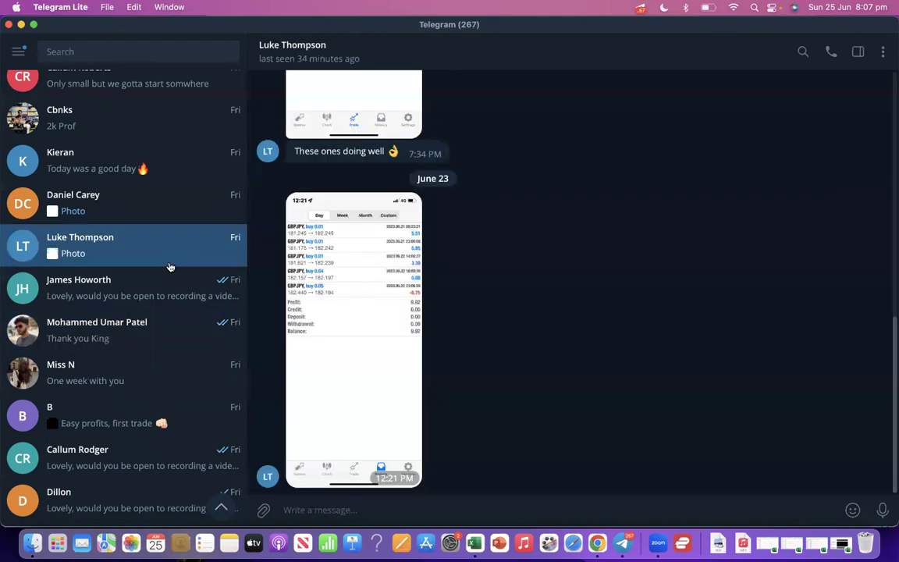
pyautogui.click(153, 211)
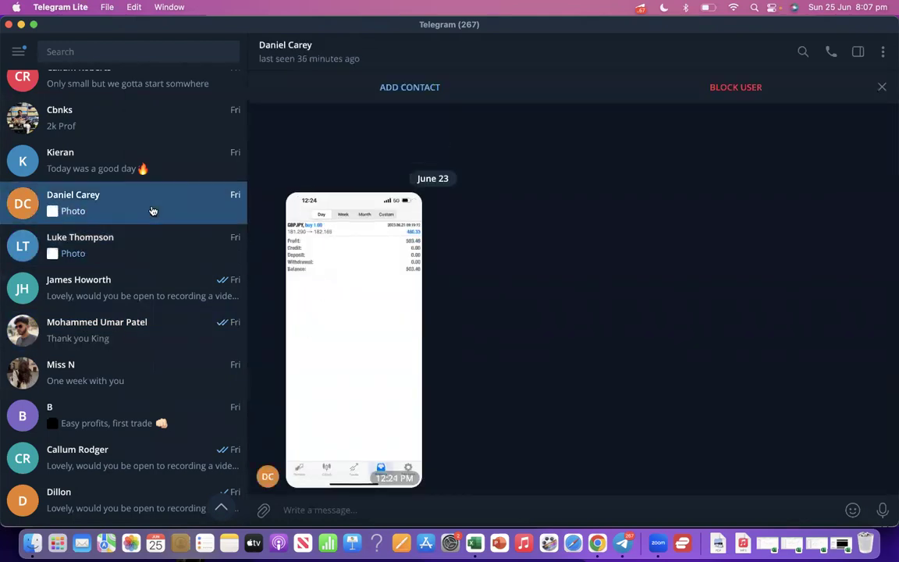
pyautogui.click(143, 337)
pyautogui.scroll(-1, 143, 338)
pyautogui.click(142, 337)
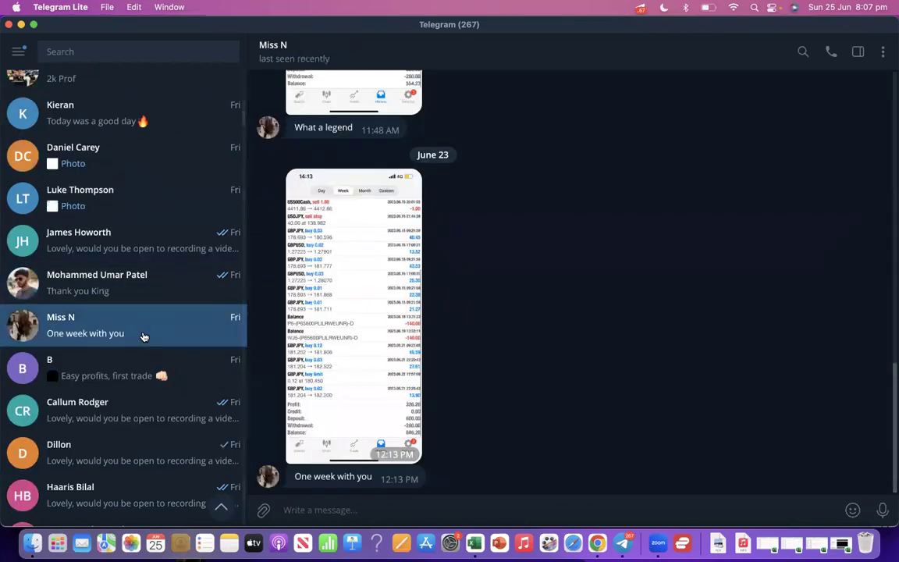
pyautogui.scroll(-1, 145, 335)
pyautogui.click(155, 322)
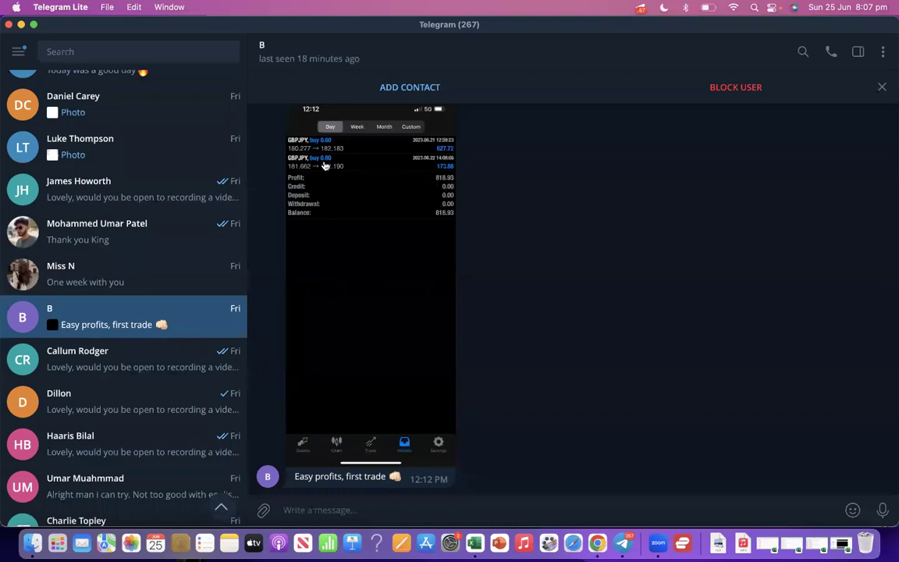
pyautogui.scroll(-9, 142, 367)
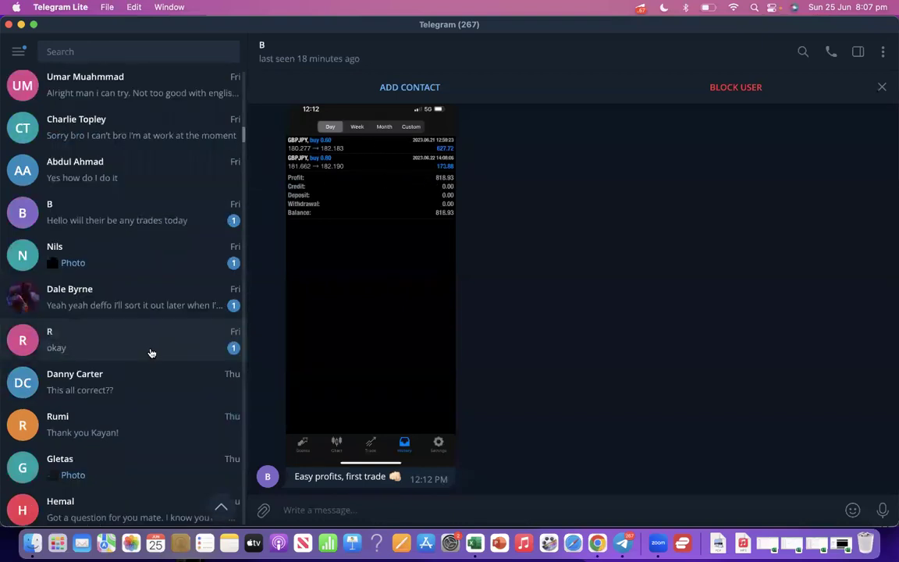
# - Examine the last Friday member chat about lot size and profit, and look further down the list through Thursday's chats
pyautogui.click(152, 353)
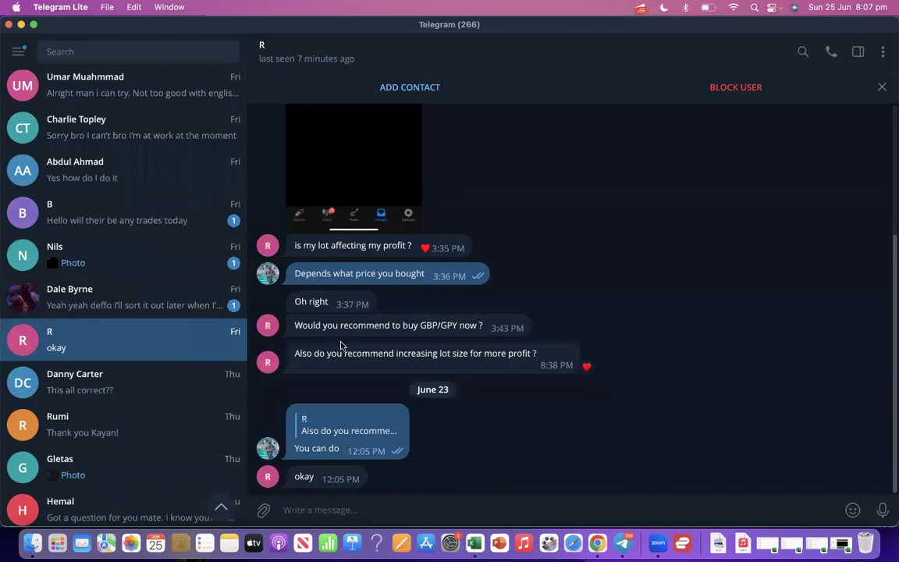
pyautogui.scroll(-4, 184, 400)
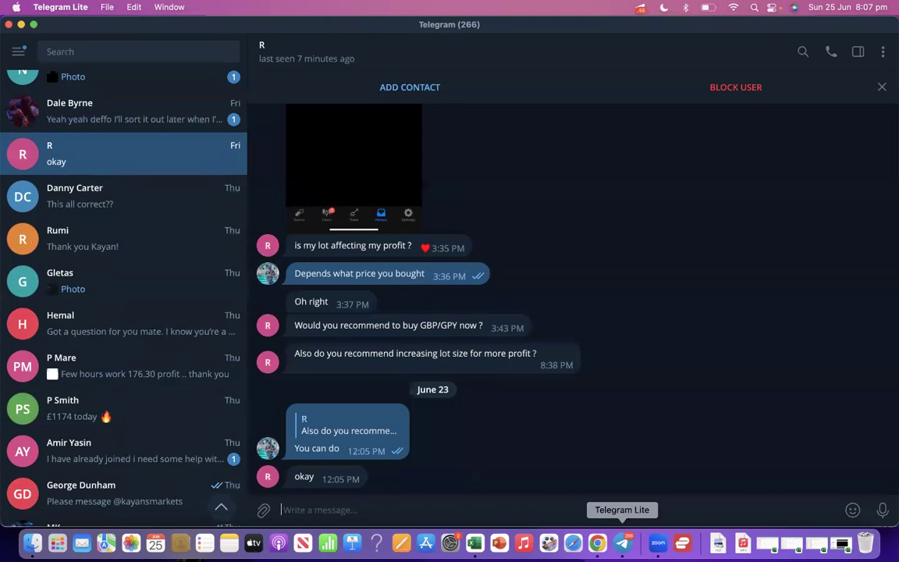
pyautogui.click(597, 543)
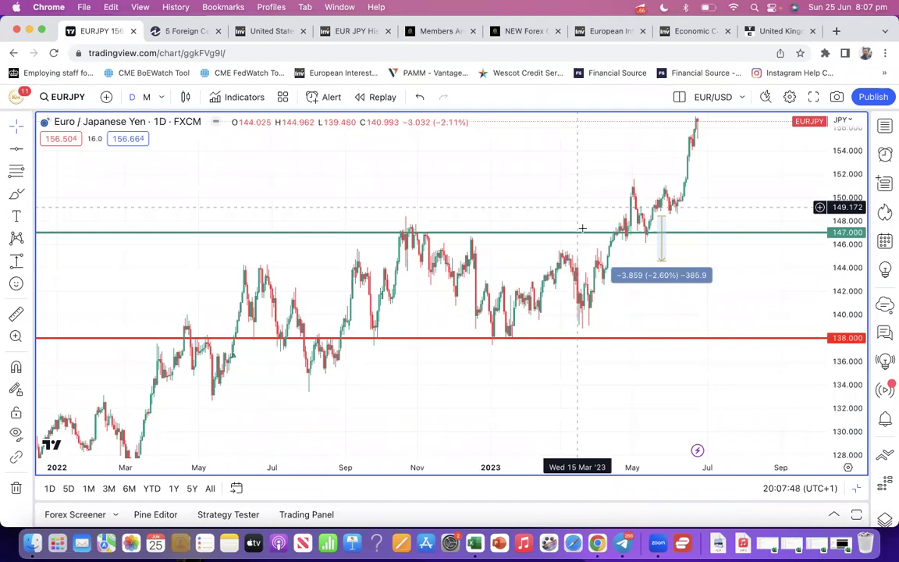
pyautogui.press('super+Tab')
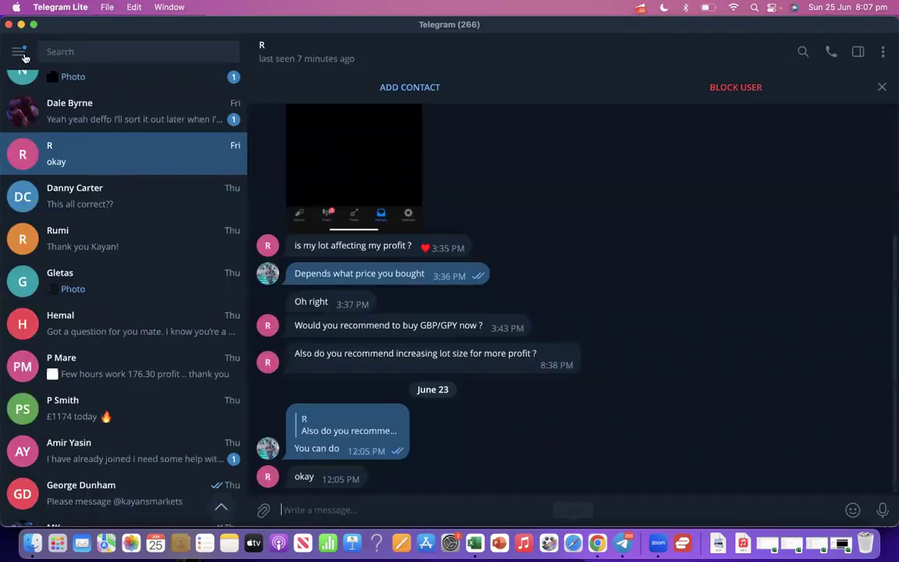
# - Switch to the other Telegram account and read the GBP/USD buy post with its stop loss in the Signals channel
pyautogui.click(23, 52)
pyautogui.click(81, 154)
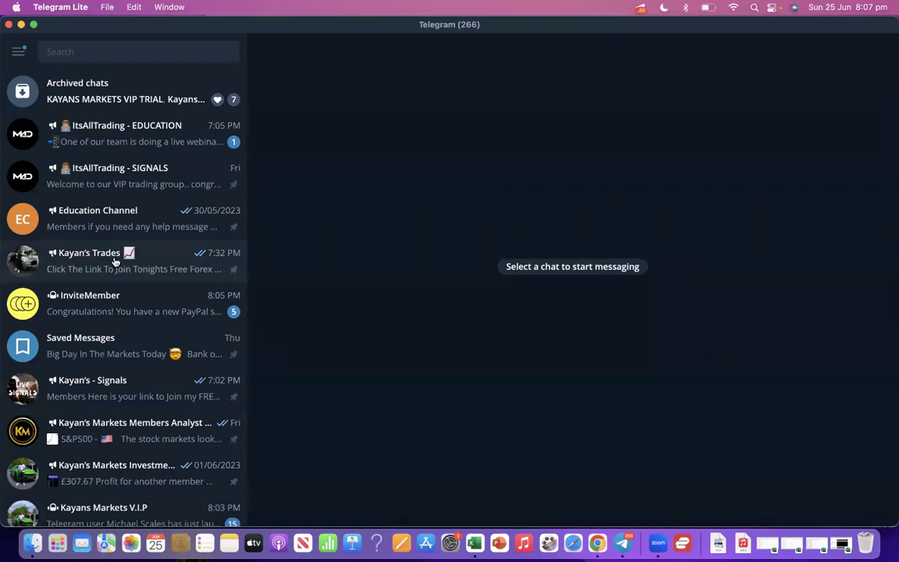
pyautogui.click(165, 383)
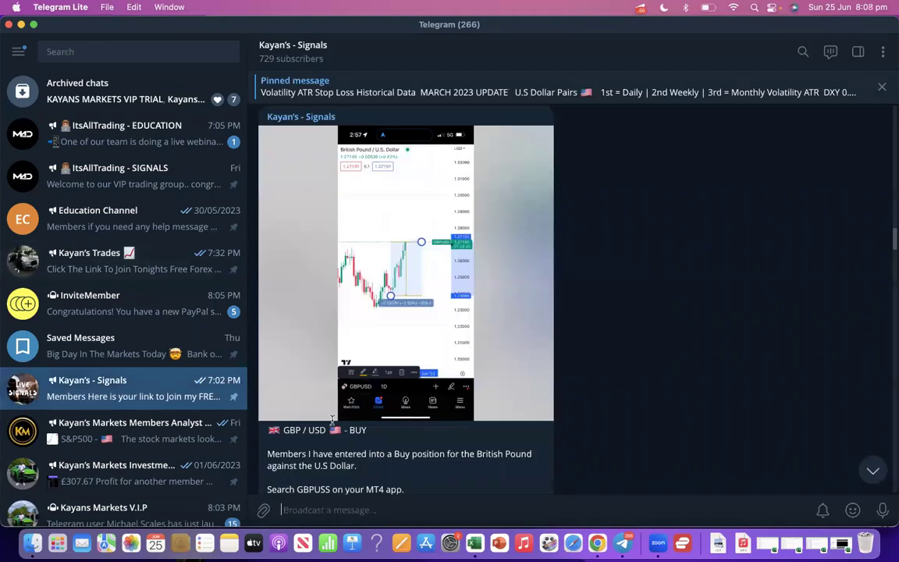
pyautogui.scroll(-3, 298, 376)
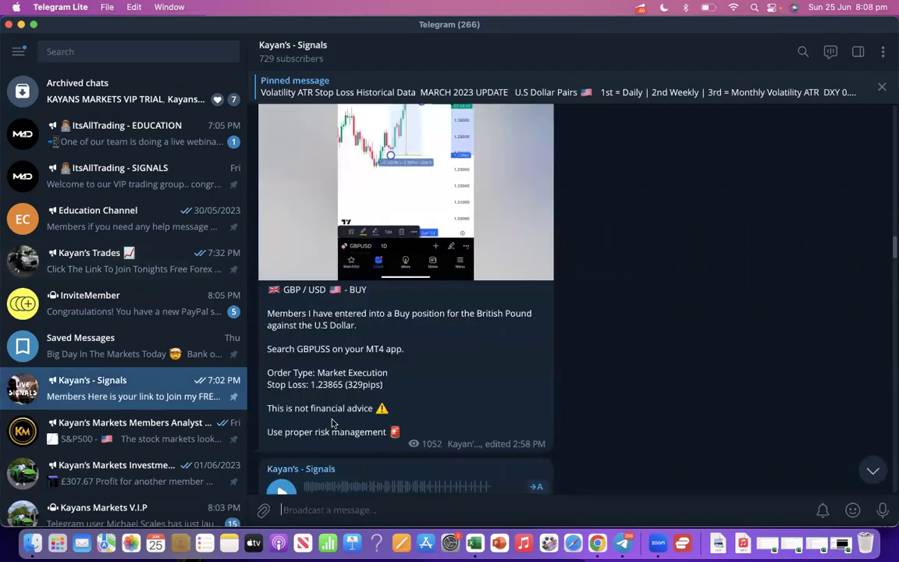
# - Open the Members Analyst Channel and read the S&P500 analysis, highlighting its opening paragraph
pyautogui.click(186, 426)
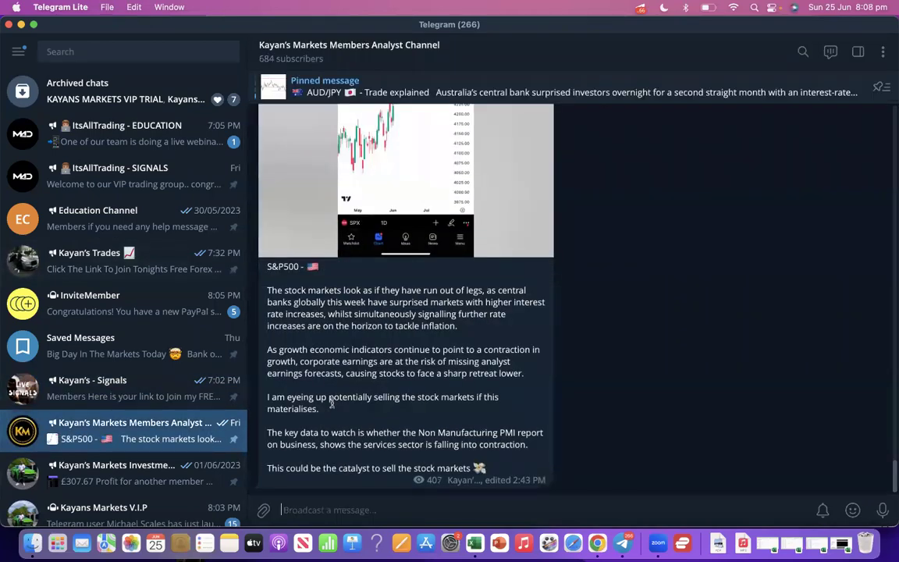
pyautogui.moveTo(267, 265); pyautogui.dragTo(312, 325)
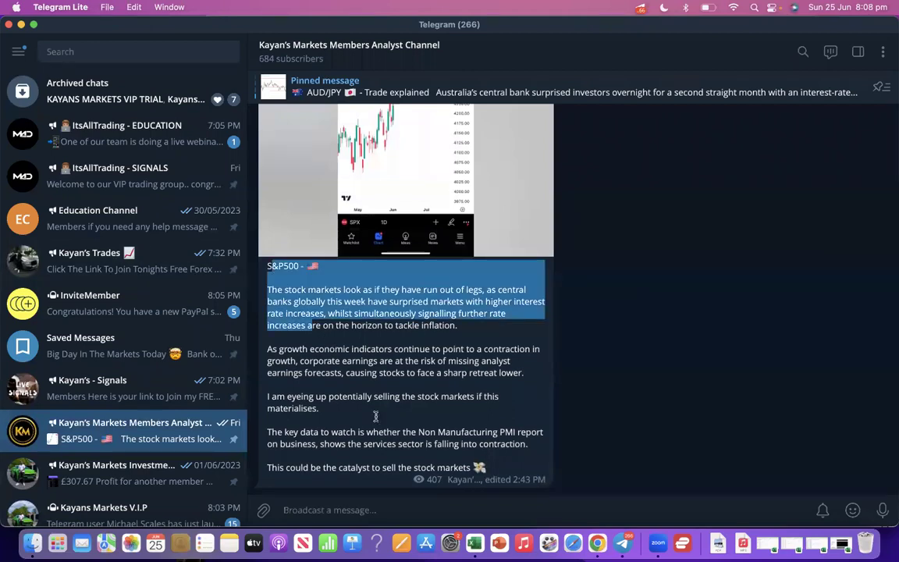
pyautogui.click(416, 479)
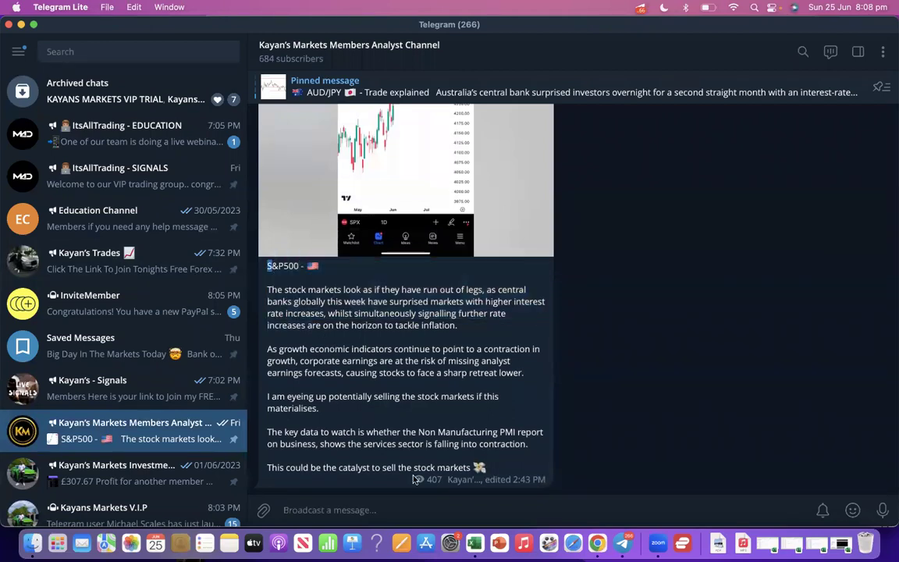
# - Read back through the analyst channel to the June 22 Bank of England interest rate decision post and highlight its text
pyautogui.scroll(3, 415, 480)
pyautogui.scroll(10, 416, 479)
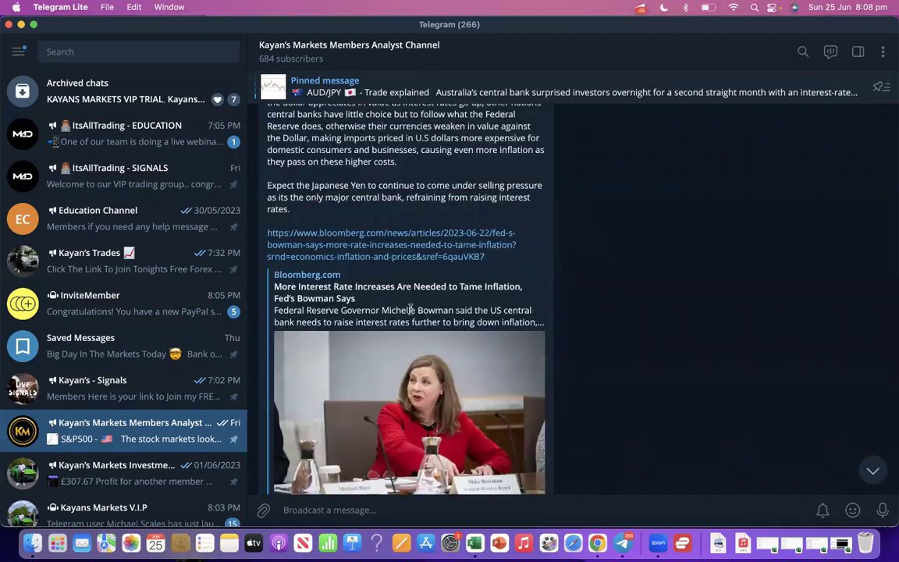
pyautogui.scroll(5, 410, 310)
pyautogui.scroll(5, 367, 301)
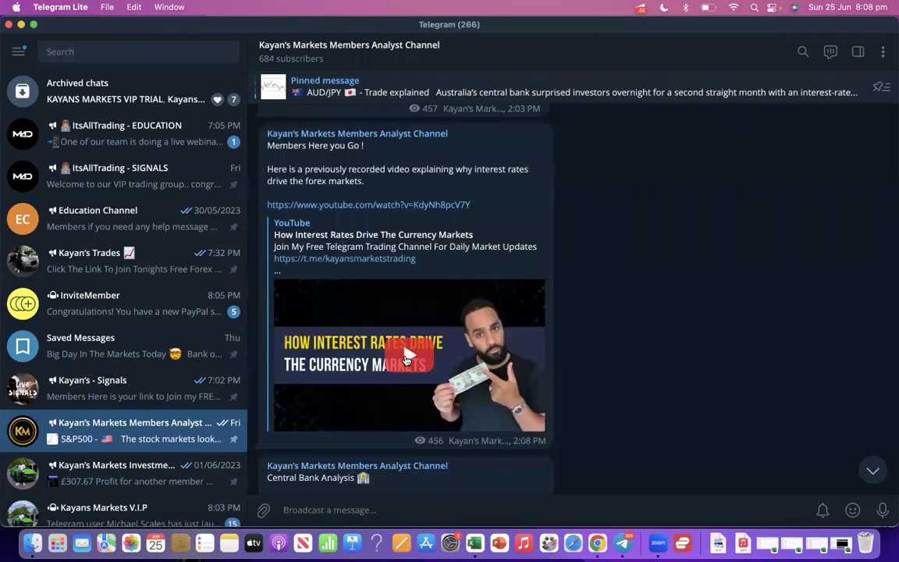
pyautogui.scroll(5, 405, 359)
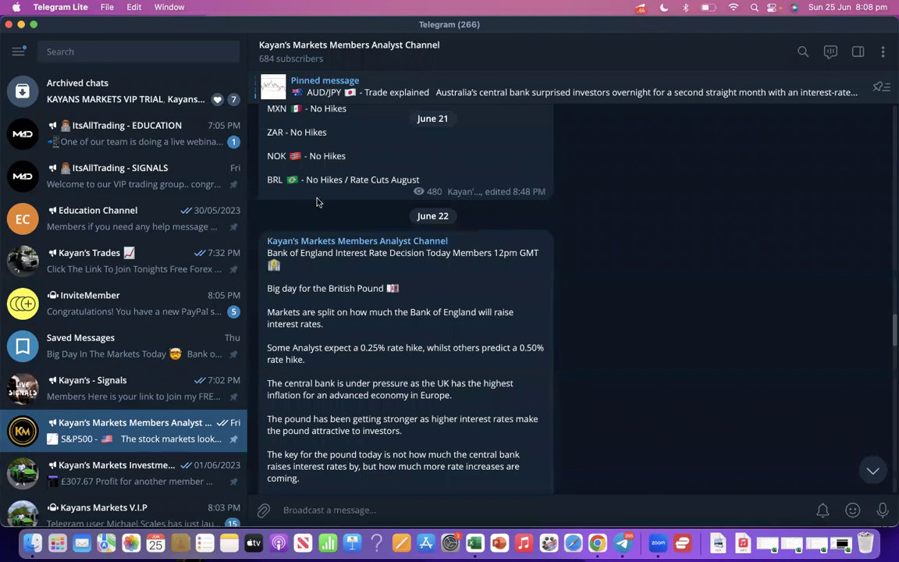
pyautogui.moveTo(267, 175); pyautogui.dragTo(314, 209)
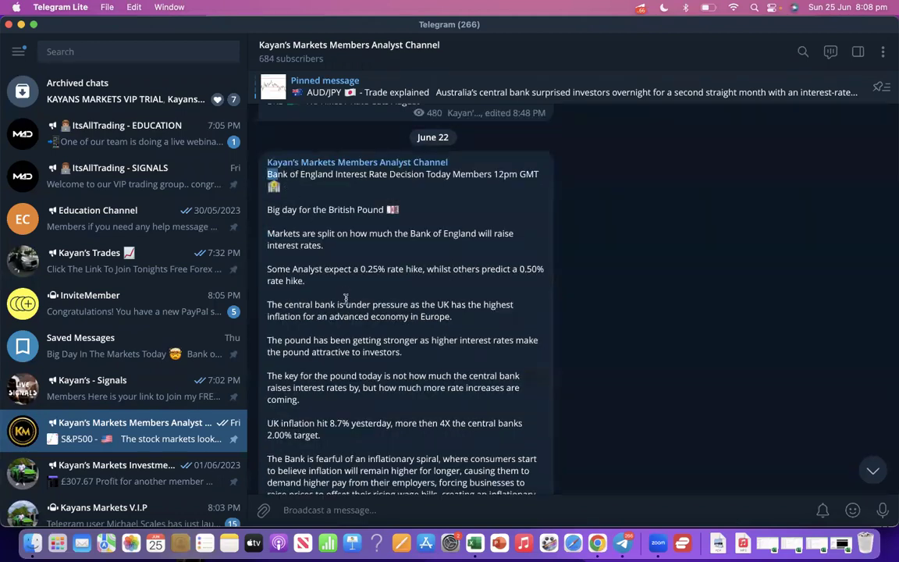
# - Read back from the June 21 list of expected rate hikes by currency to the June 16 Euro Analysis post
pyautogui.scroll(4, 346, 299)
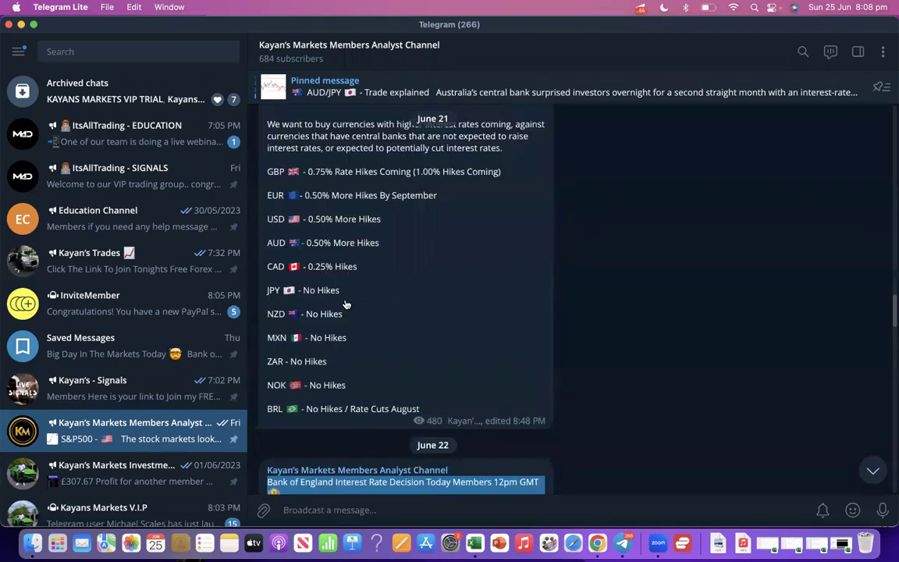
pyautogui.scroll(6, 346, 304)
pyautogui.scroll(2, 345, 305)
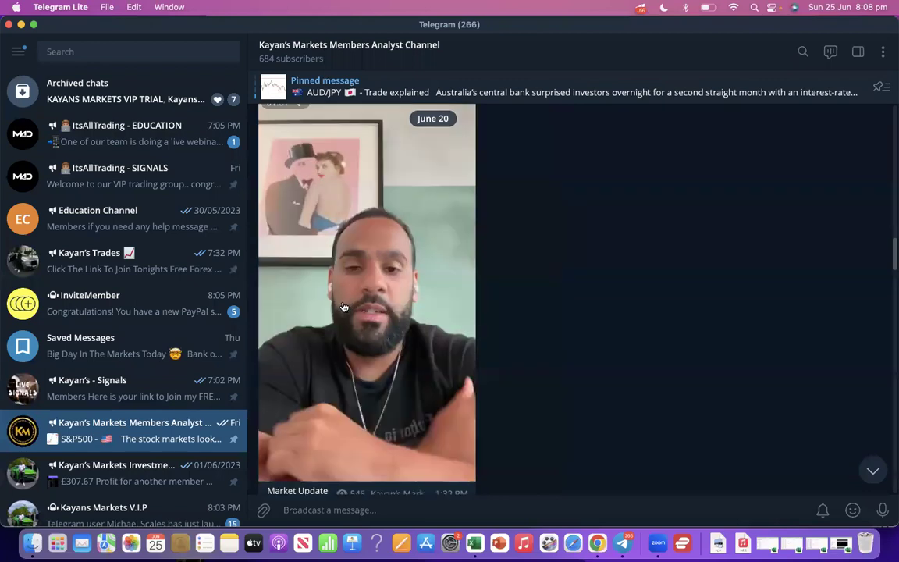
pyautogui.scroll(5, 343, 307)
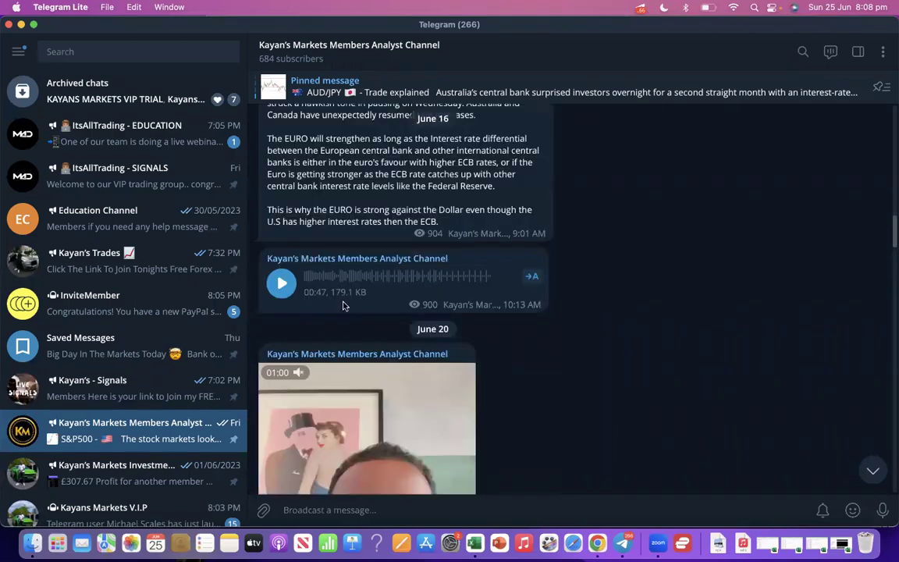
pyautogui.scroll(6, 342, 304)
pyautogui.scroll(4, 310, 275)
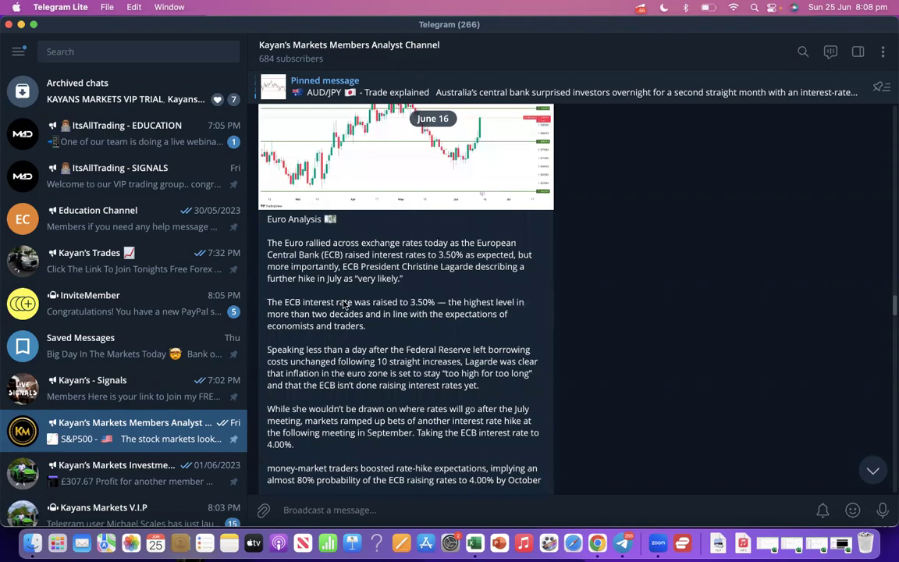
pyautogui.scroll(1, 351, 220)
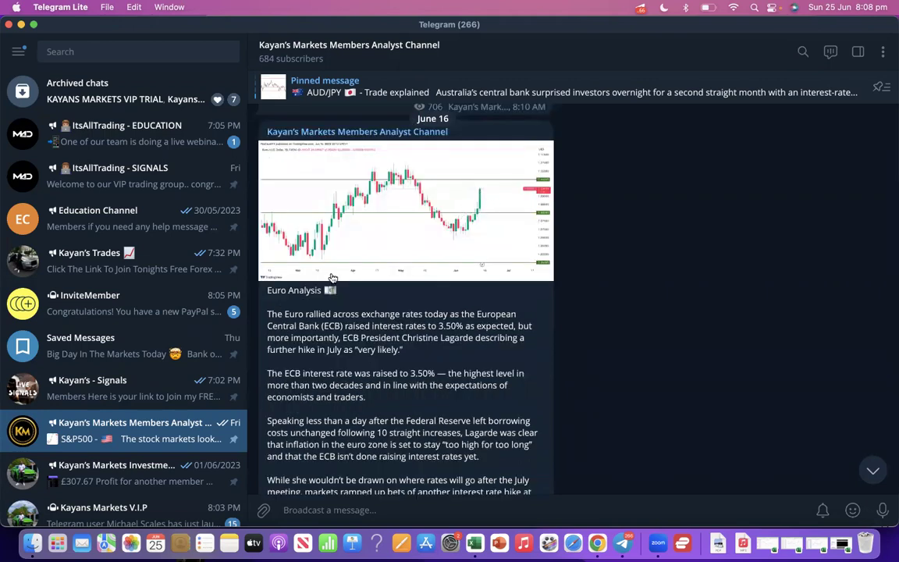
# - Look through the June 16 Euro Analysis and COT report posts, back to the June 15 EUR/JPY buy post
pyautogui.scroll(-3, 290, 251)
pyautogui.scroll(6, 311, 311)
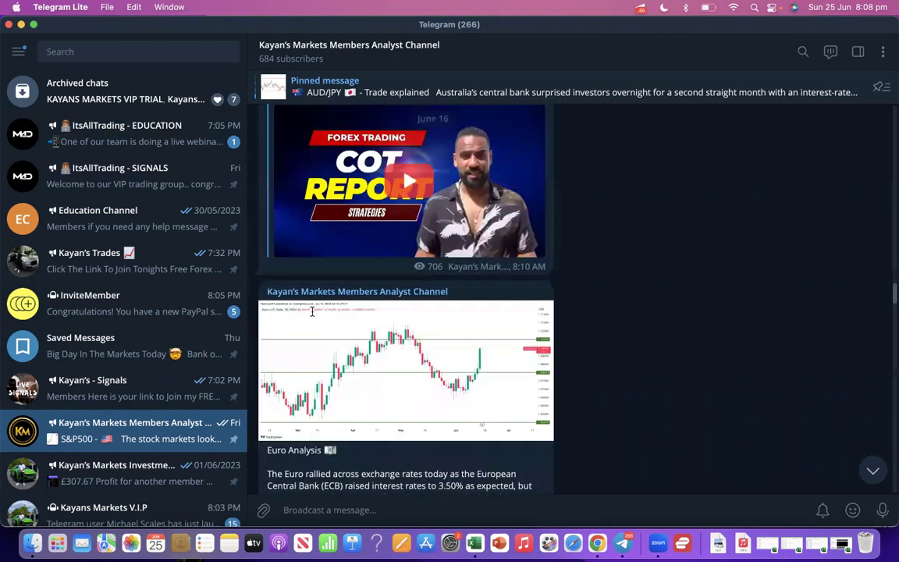
pyautogui.scroll(-14, 313, 314)
pyautogui.scroll(8, 312, 312)
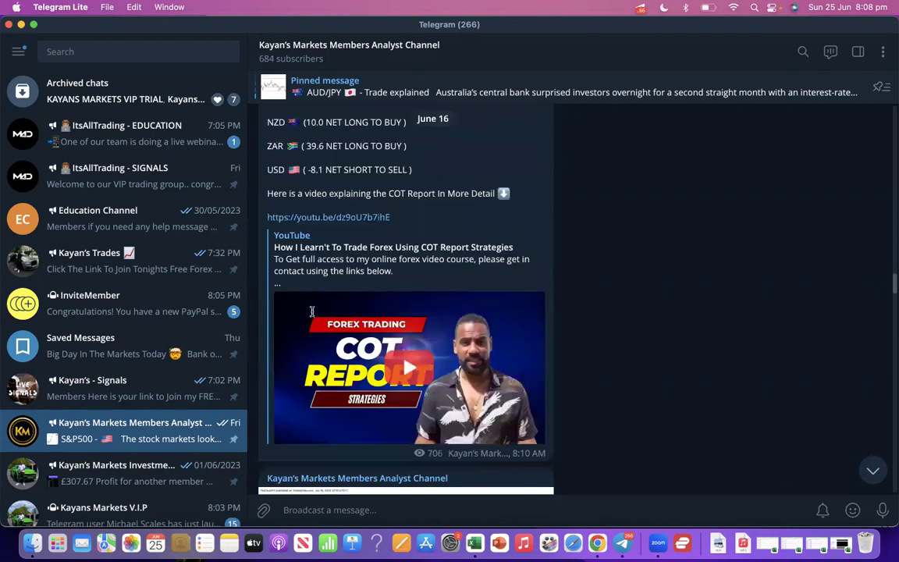
pyautogui.scroll(5, 311, 312)
pyautogui.scroll(6, 312, 313)
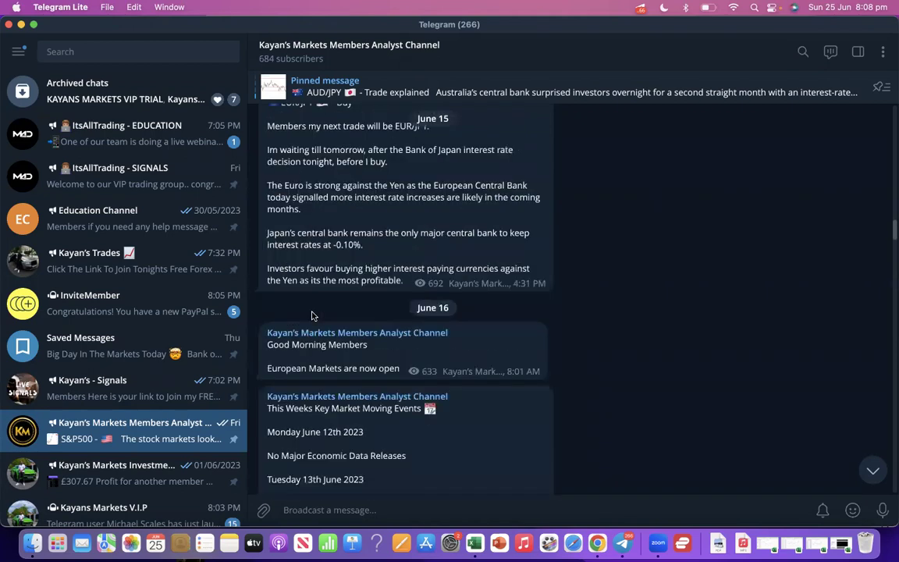
pyautogui.scroll(1, 312, 315)
pyautogui.scroll(5, 312, 315)
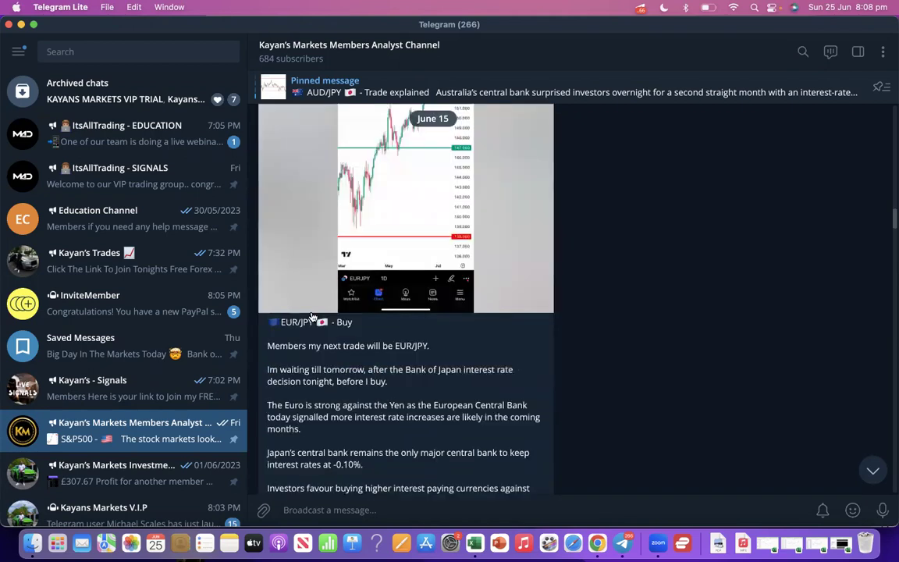
# - Examine the chart and the full trade reasoning in the June 15 EUR/JPY buy post
pyautogui.scroll(2, 313, 317)
pyautogui.scroll(1, 313, 317)
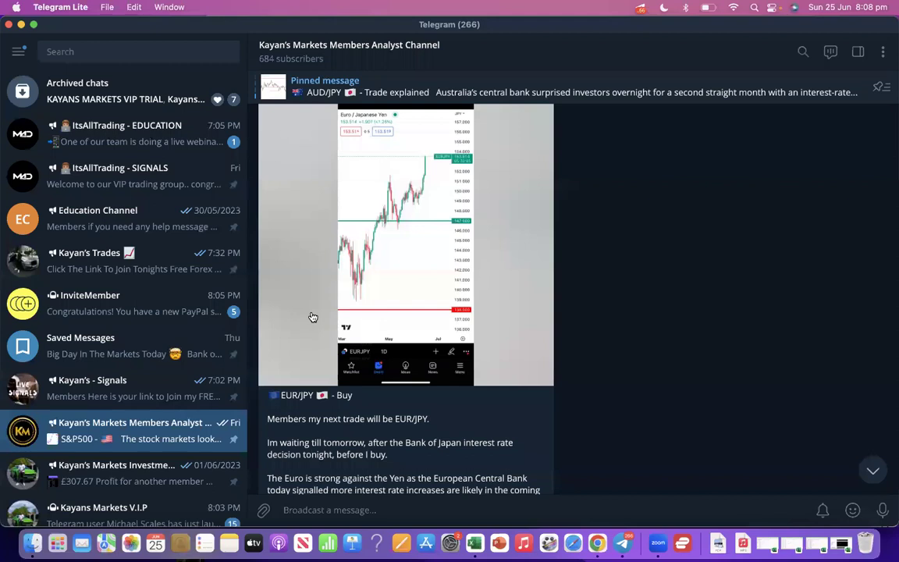
pyautogui.scroll(-2, 312, 317)
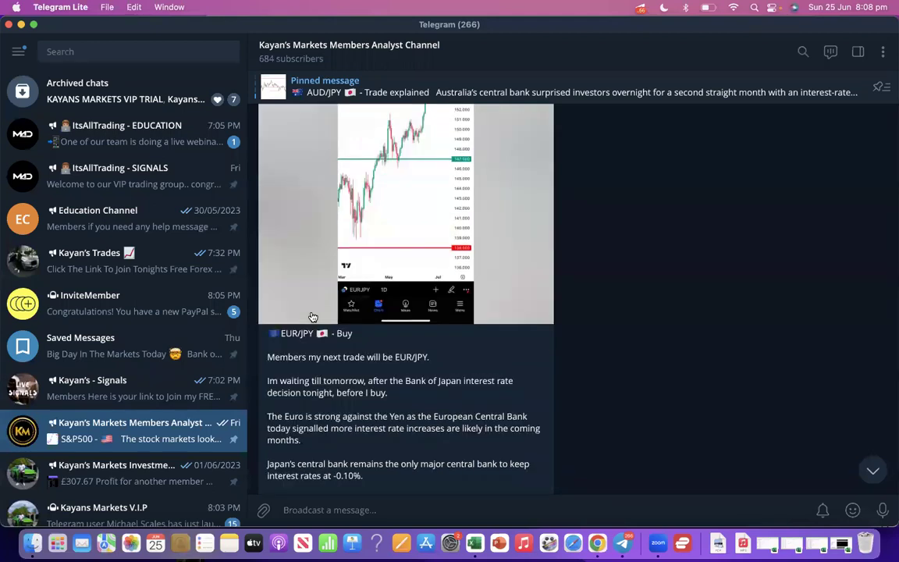
pyautogui.scroll(-2, 419, 292)
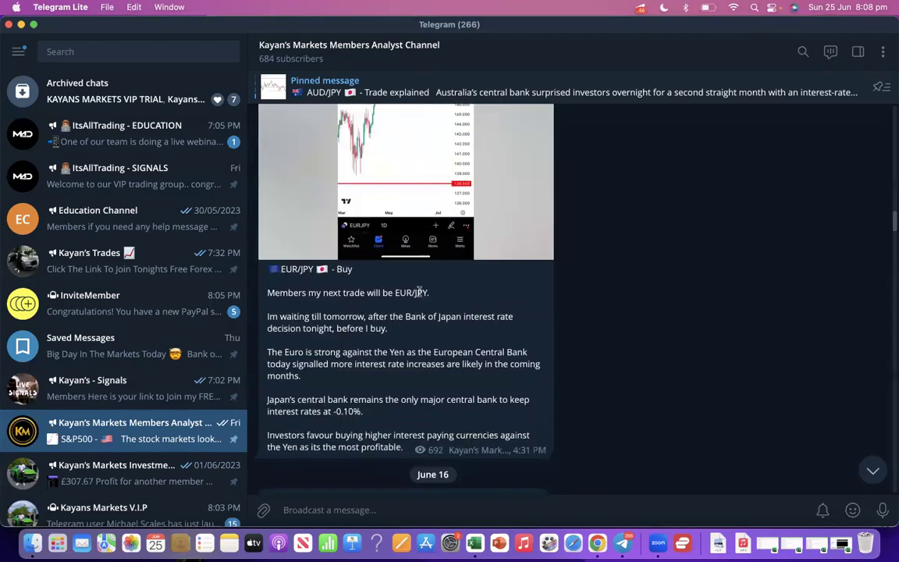
pyautogui.scroll(-2, 388, 273)
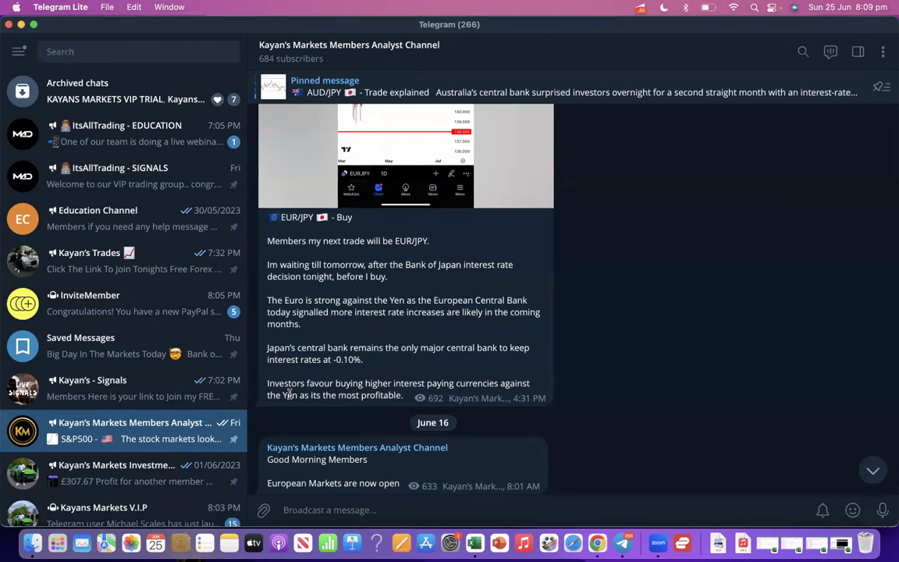
# - Read back past the COT positioning figures to the June 15 weekly key market moving events and highlight the event list
pyautogui.scroll(1, 289, 395)
pyautogui.scroll(5, 289, 398)
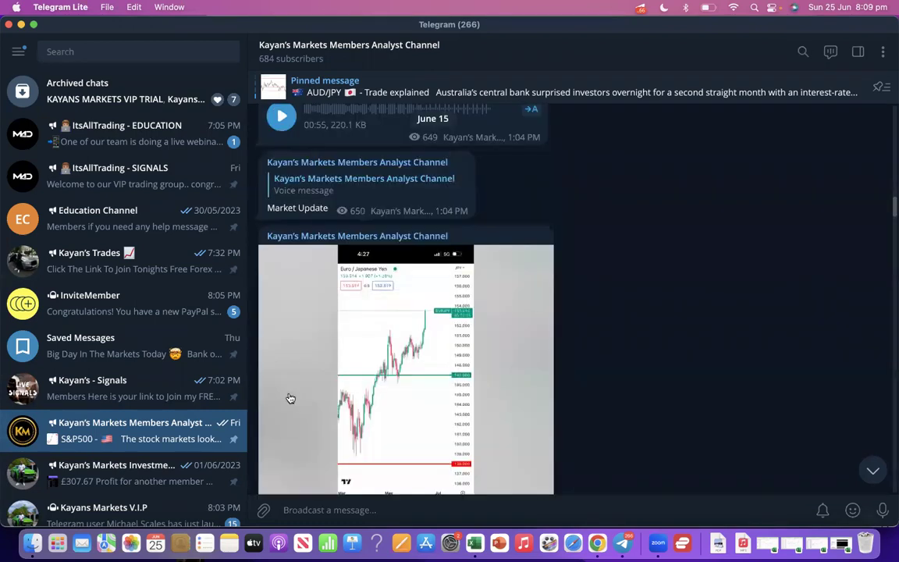
pyautogui.scroll(10, 289, 399)
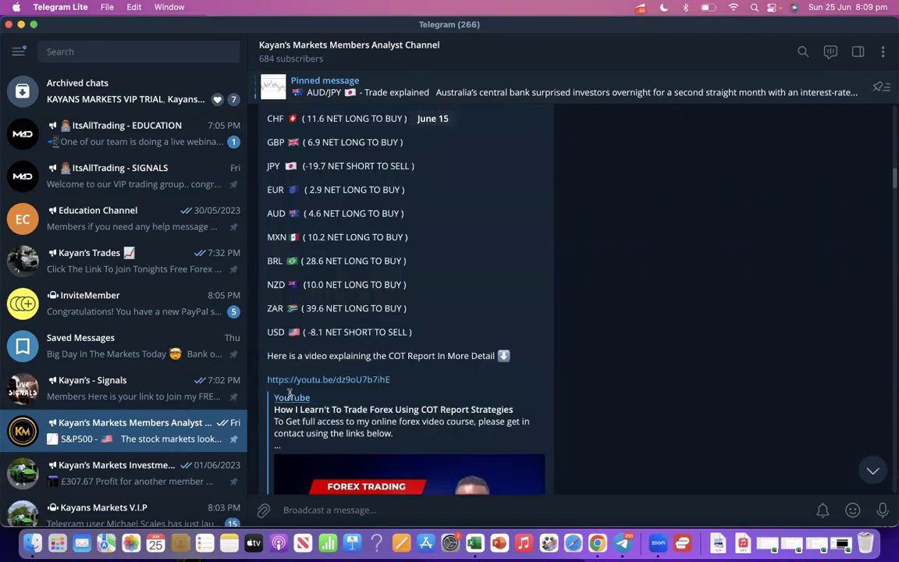
pyautogui.scroll(10, 289, 395)
pyautogui.scroll(3, 289, 394)
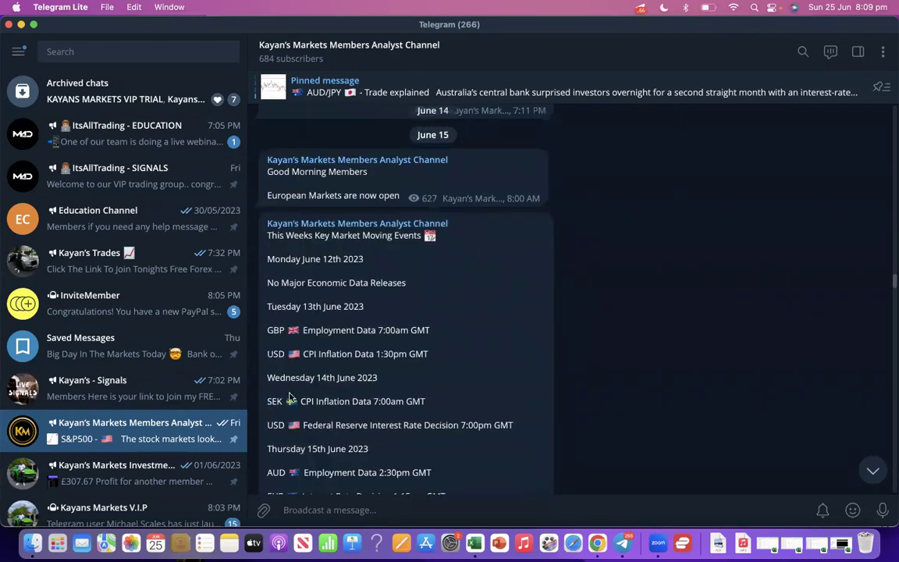
pyautogui.scroll(-3, 289, 394)
pyautogui.scroll(2, 269, 196)
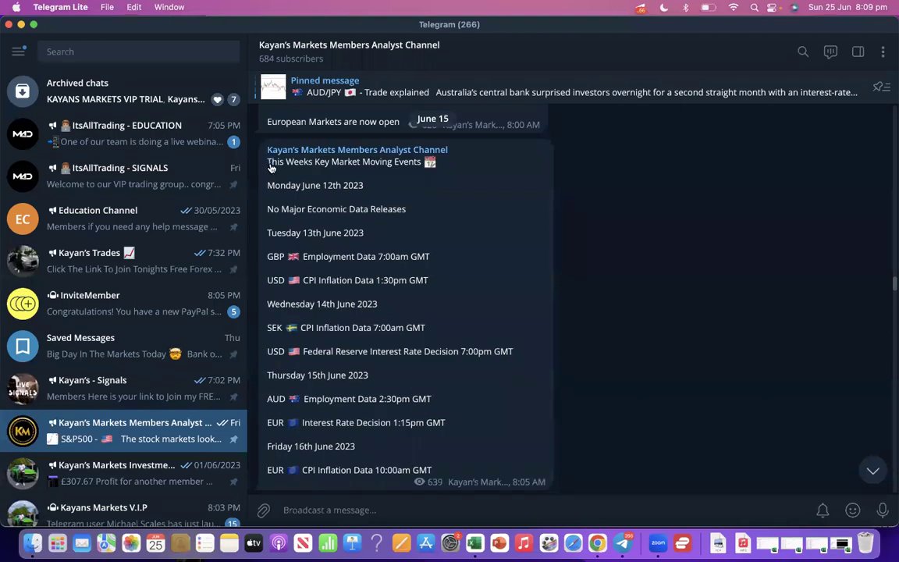
pyautogui.moveTo(278, 181); pyautogui.dragTo(431, 477)
# - Open the GBP/USD trade set-up video linked in the June 14 posts on YouTube, skip the ad, and pause playback
pyautogui.scroll(7, 390, 430)
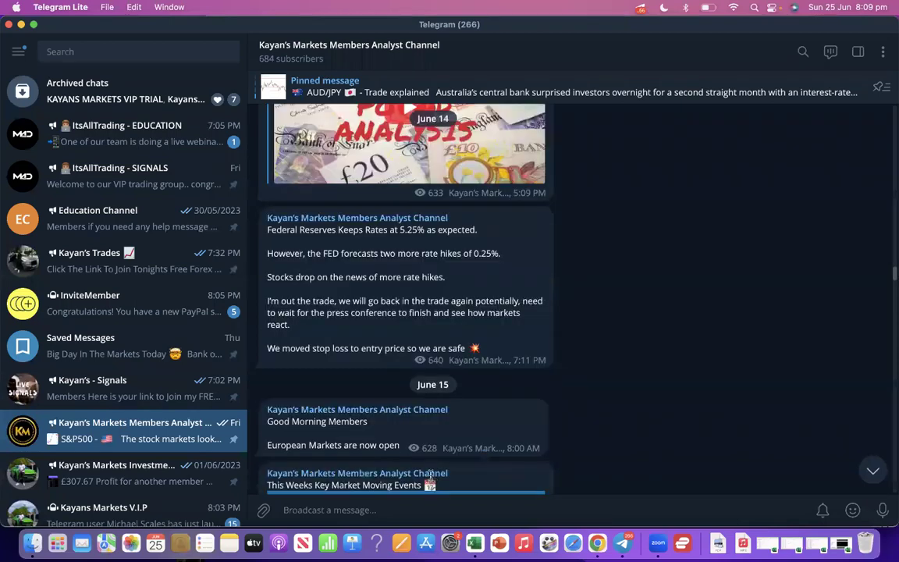
pyautogui.scroll(5, 394, 324)
pyautogui.click(404, 346)
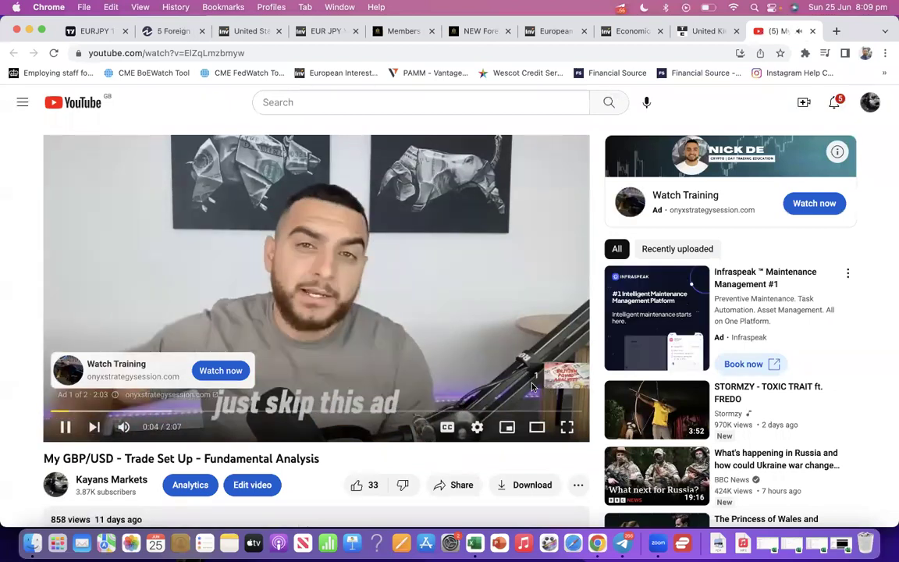
pyautogui.click(556, 381)
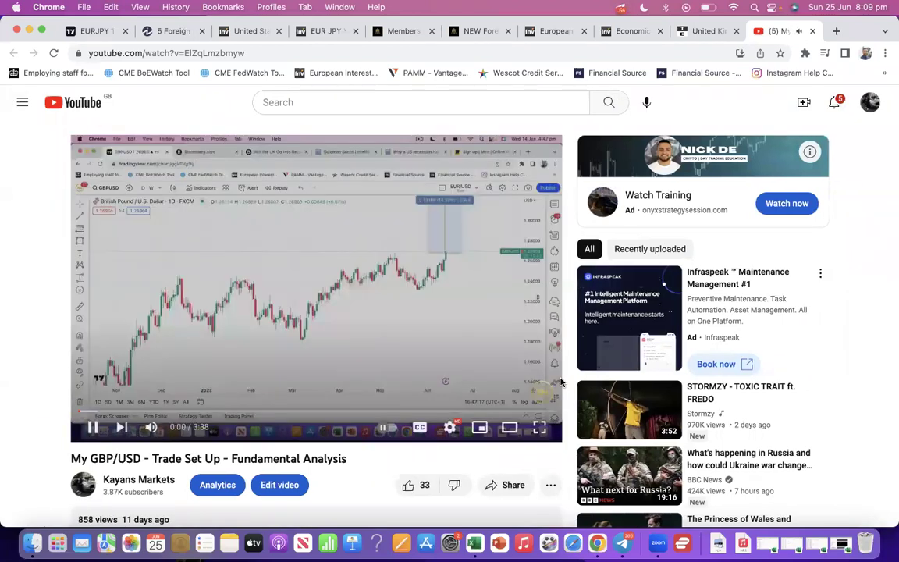
pyautogui.click(420, 265)
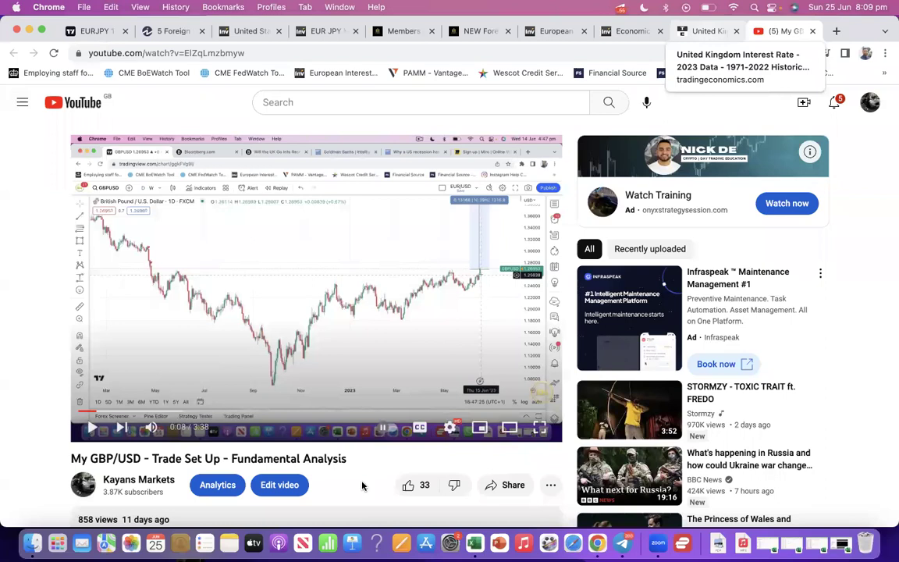
# - Switch to Telegram and read the June 14 rate decision posts and the June 15 GBP/USD buy post in the signals channel
pyautogui.click(624, 541)
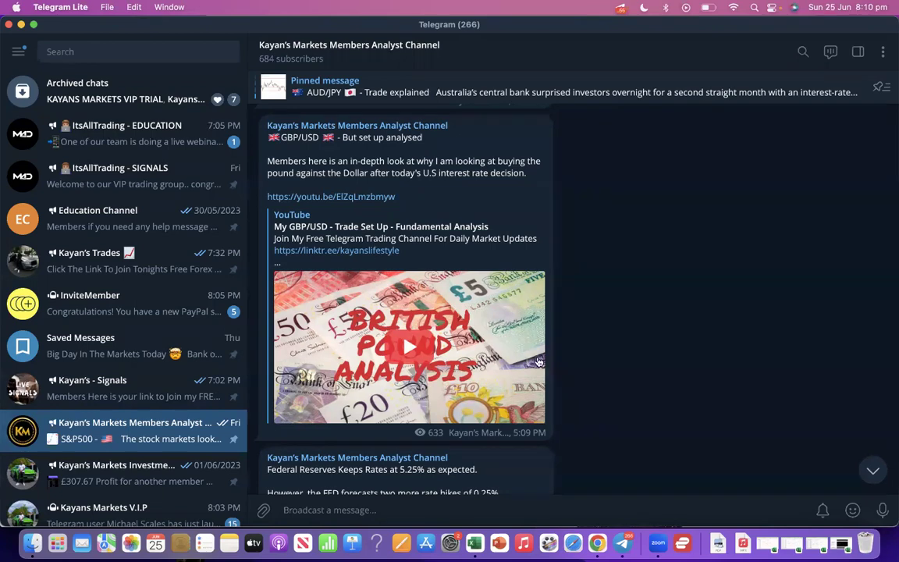
pyautogui.scroll(2, 558, 348)
pyautogui.scroll(5, 558, 349)
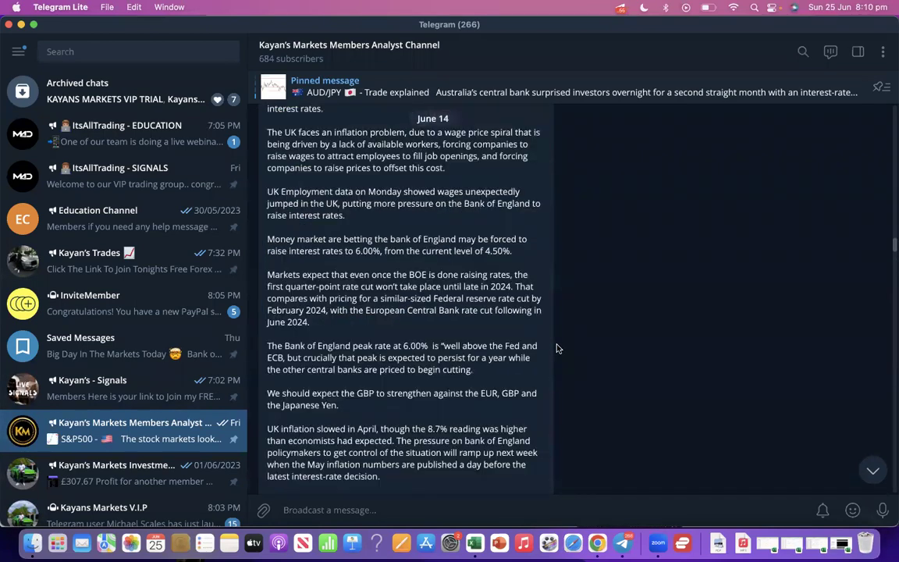
pyautogui.scroll(5, 558, 349)
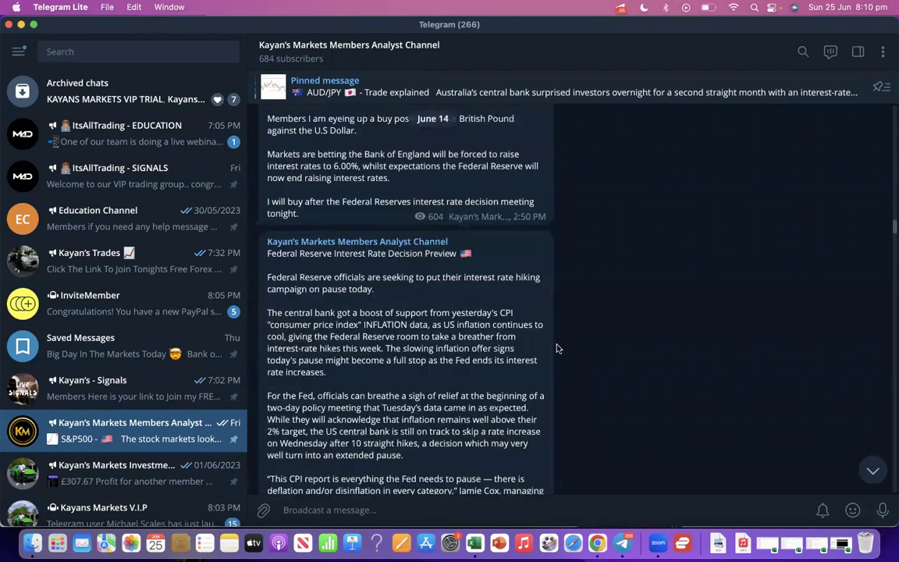
pyautogui.click(175, 386)
pyautogui.scroll(3, 422, 349)
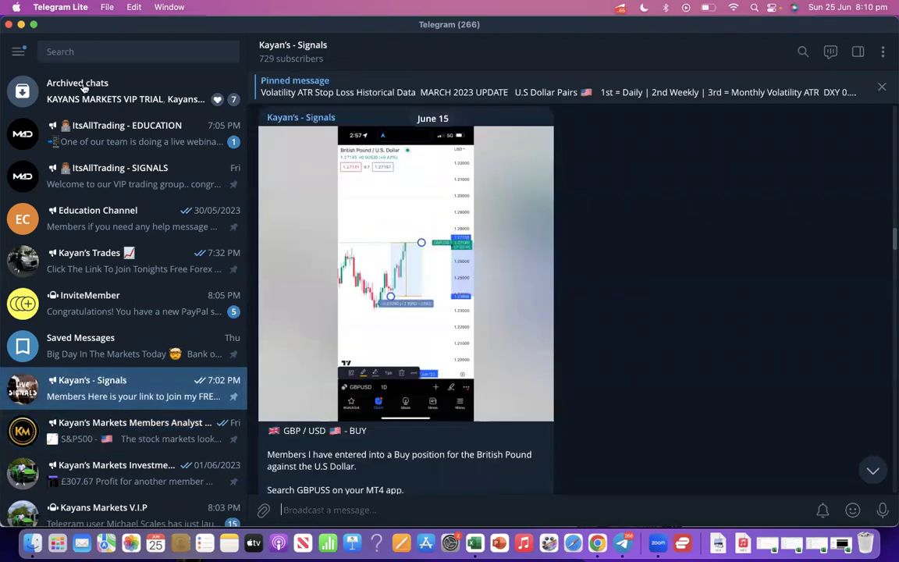
# - Open the Education Channel and examine the April 18 risk management video post and the Vantage Broker lot sizes
pyautogui.click(92, 226)
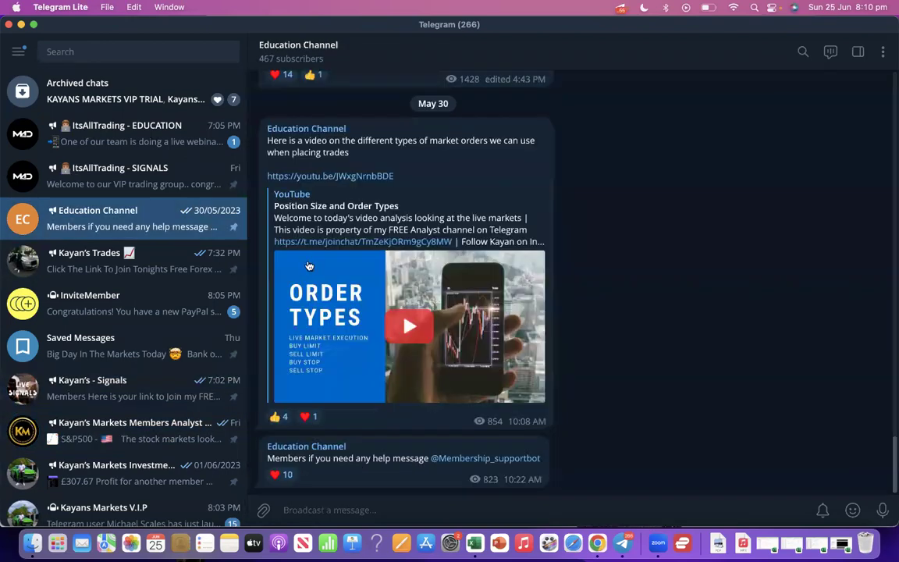
pyautogui.scroll(5, 309, 265)
pyautogui.scroll(5, 309, 265)
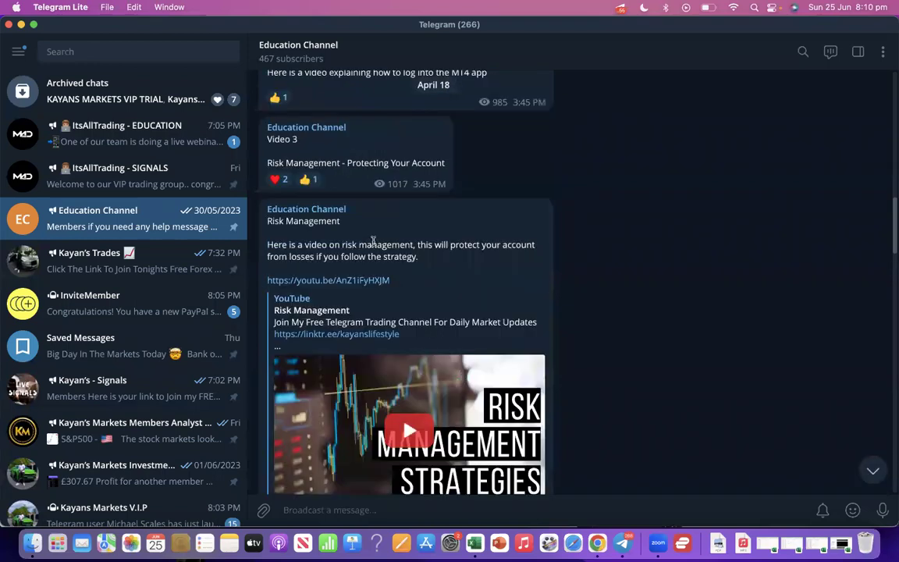
pyautogui.scroll(-2, 363, 218)
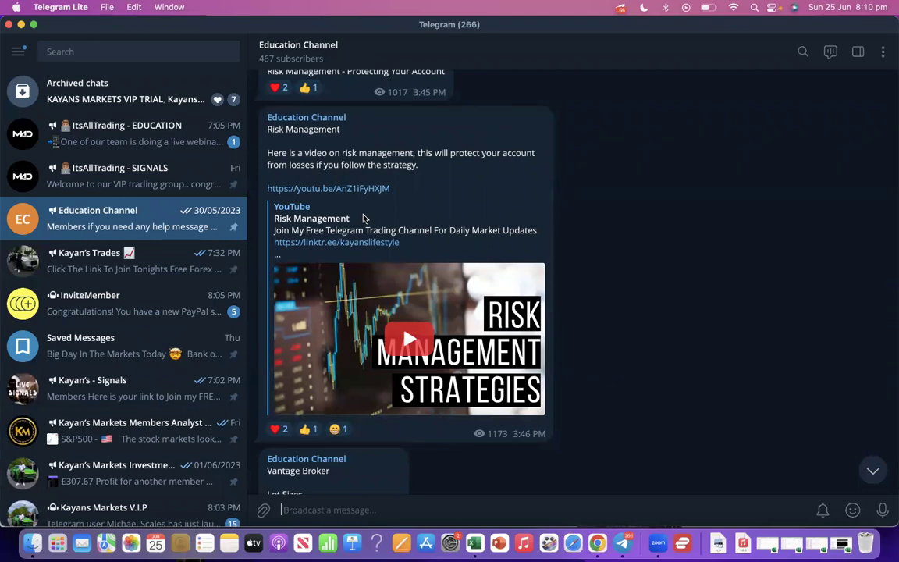
pyautogui.scroll(-3, 332, 375)
pyautogui.scroll(-2, 322, 393)
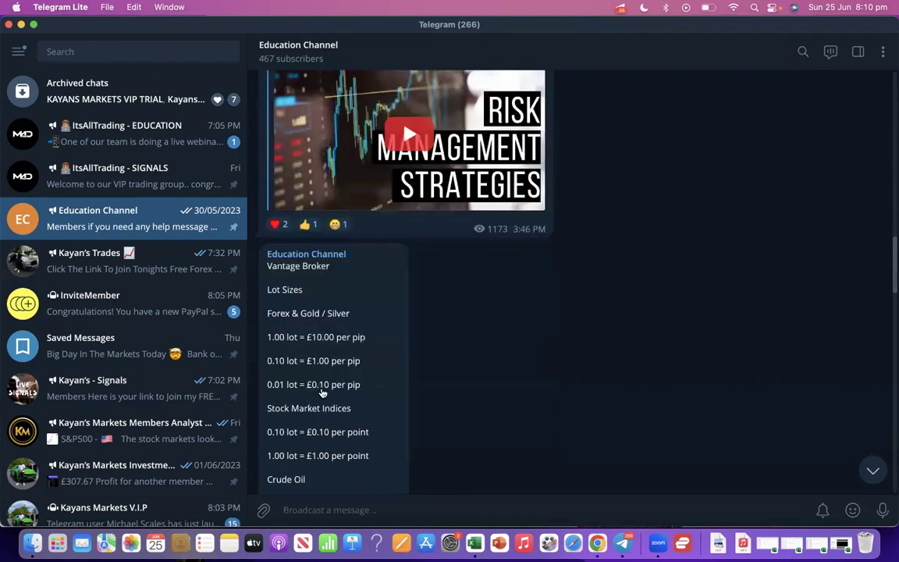
# - Look through the Education Channel past the T4Trade withdrawal guide to the May 30 order types video post
pyautogui.scroll(-5, 323, 393)
pyautogui.scroll(-3, 337, 367)
pyautogui.scroll(-2, 336, 364)
pyautogui.scroll(-6, 336, 361)
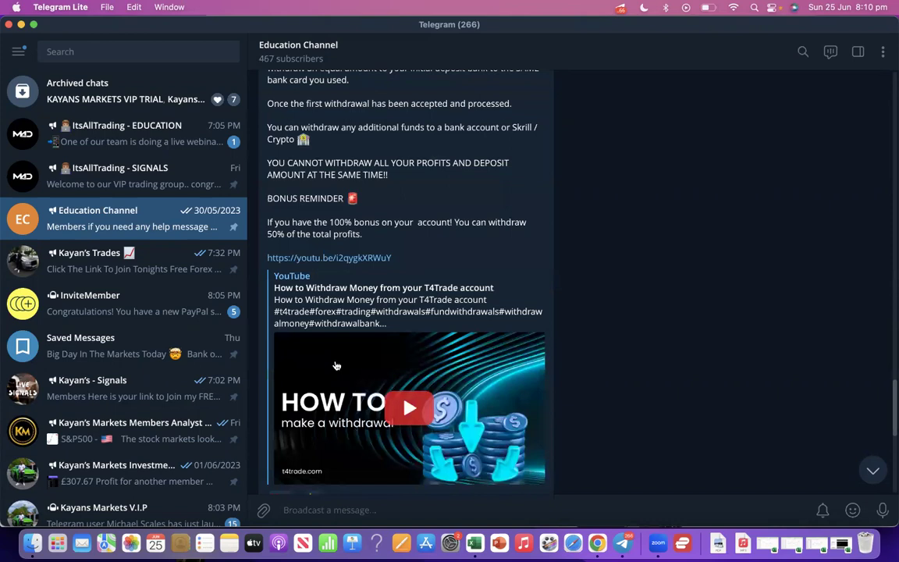
pyautogui.scroll(-4, 336, 364)
pyautogui.scroll(-3, 336, 365)
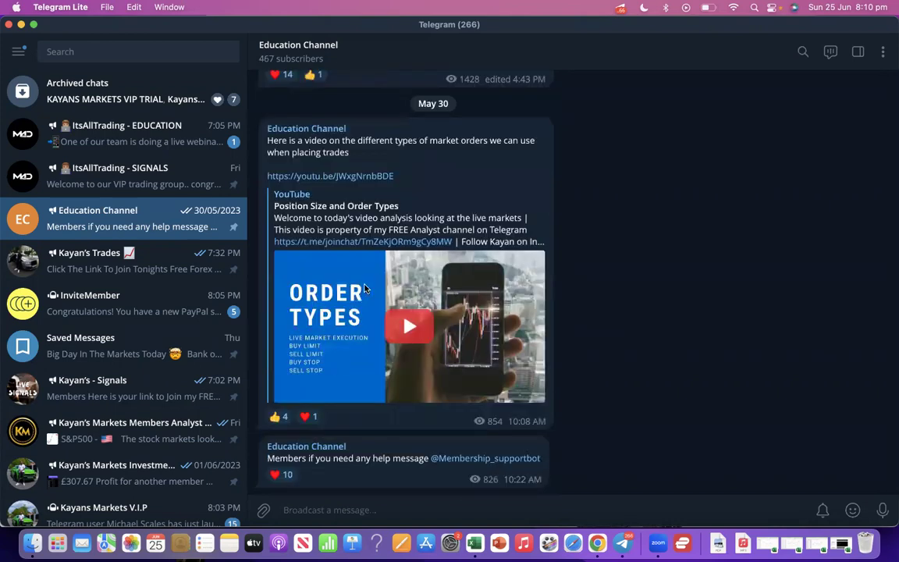
# - Go back to the Education Channel's first April 18 video posts and look through the lessons to the latest message
pyautogui.scroll(10, 364, 289)
pyautogui.scroll(5, 364, 289)
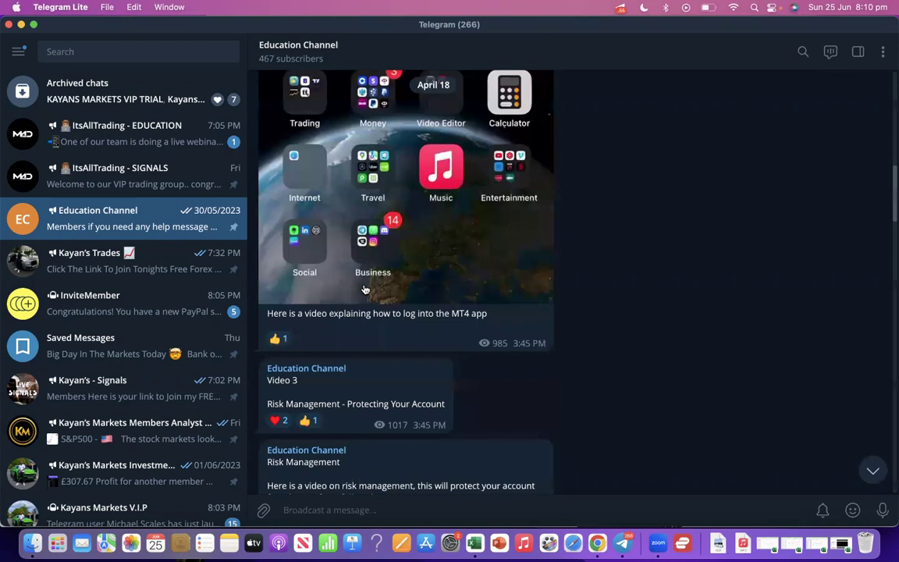
pyautogui.scroll(5, 364, 290)
pyautogui.scroll(4, 364, 290)
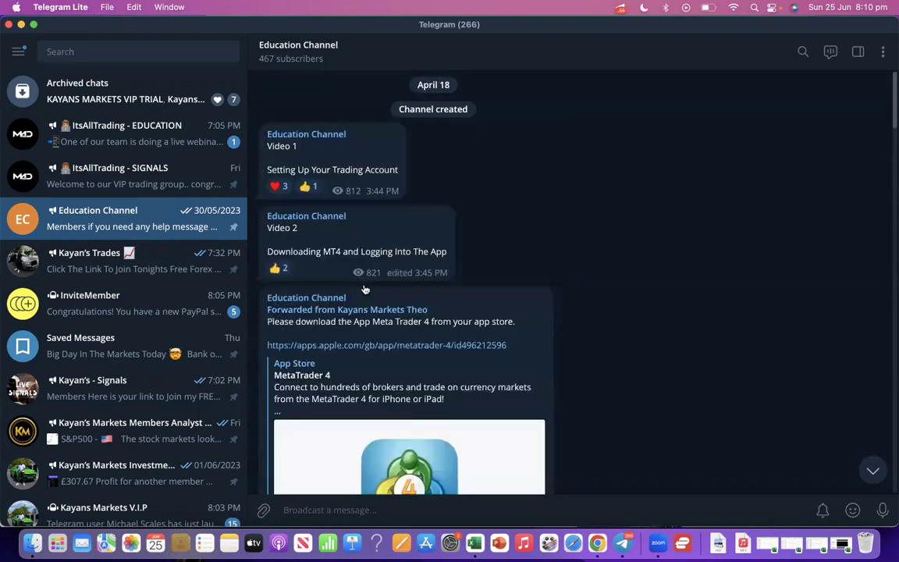
pyautogui.scroll(-15, 364, 290)
pyautogui.scroll(-1, 363, 290)
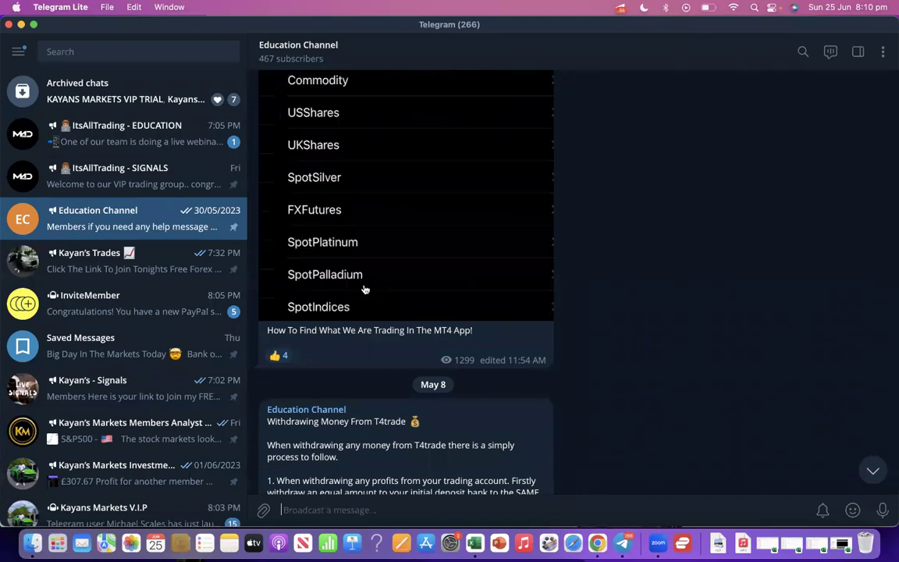
pyautogui.scroll(-15, 430, 391)
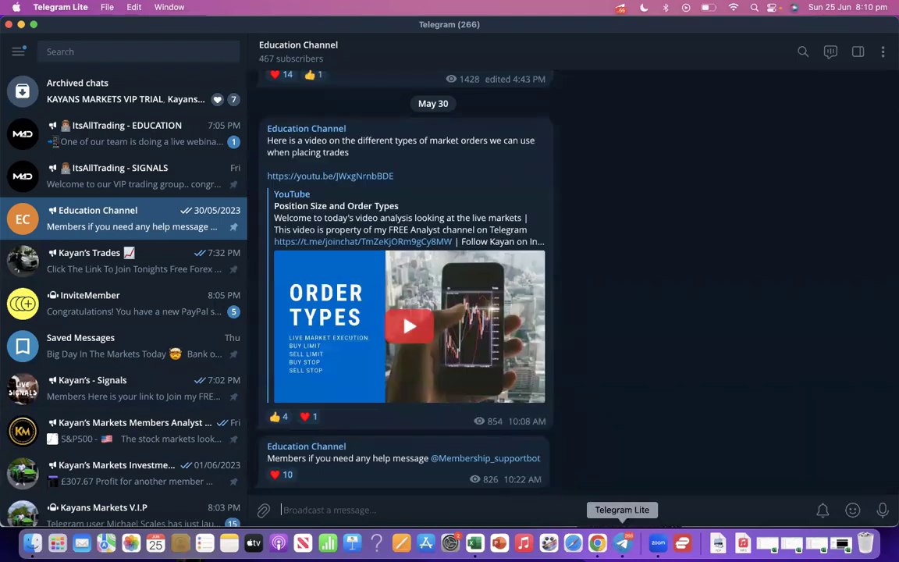
pyautogui.click(622, 542)
pyautogui.click(109, 418)
pyautogui.click(91, 237)
pyautogui.write('@')
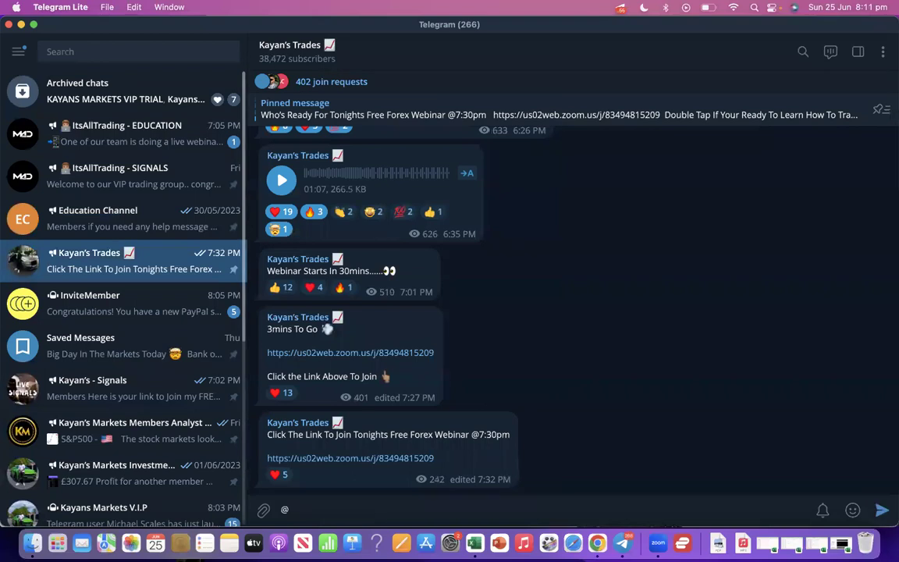
pyautogui.write('kAYABNS')
pyautogui.press('BackSpace')
pyautogui.press('BackSpace')
pyautogui.press('BackSpace')
pyautogui.press('BackSpace')
pyautogui.press('BackSpace')
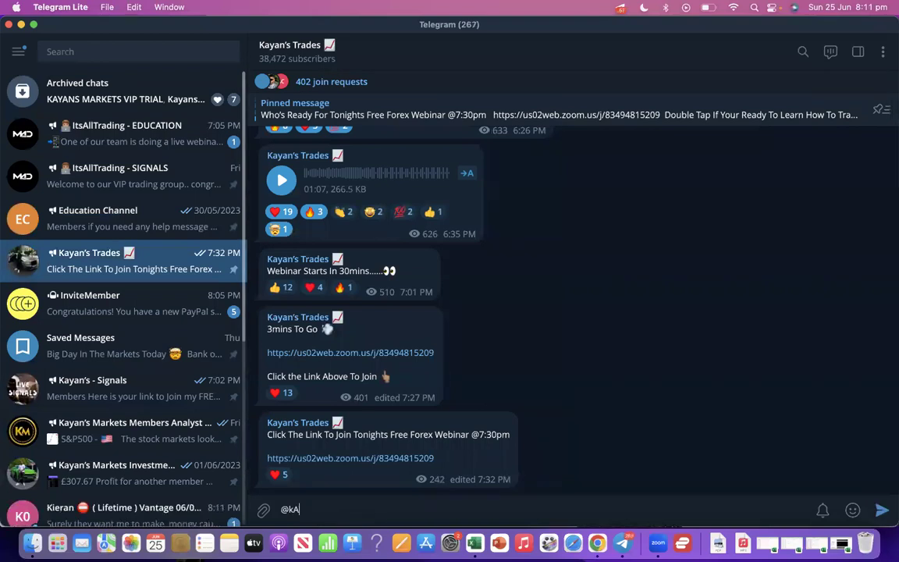
pyautogui.press('BackSpace')
pyautogui.write('ayansmarketsboty')
pyautogui.press('BackSpace')
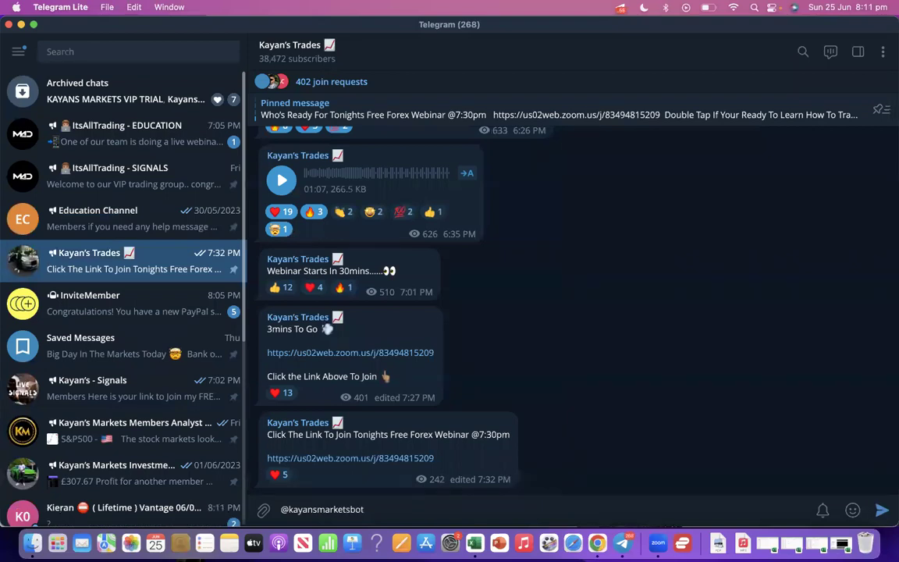
pyautogui.press('Return')
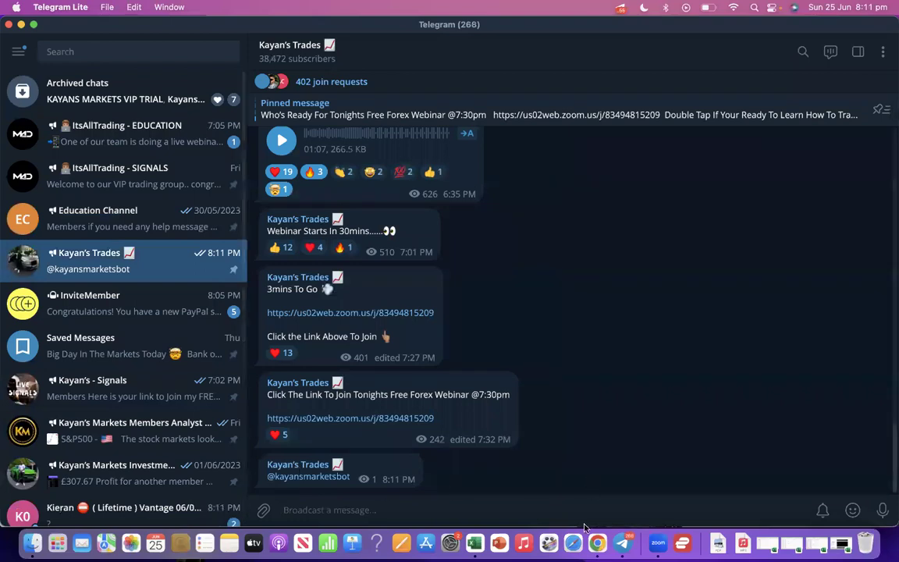
# - Return to Chrome and close the YouTube video, UK interest rate, economic calendar and European interest rate pages
pyautogui.click(597, 543)
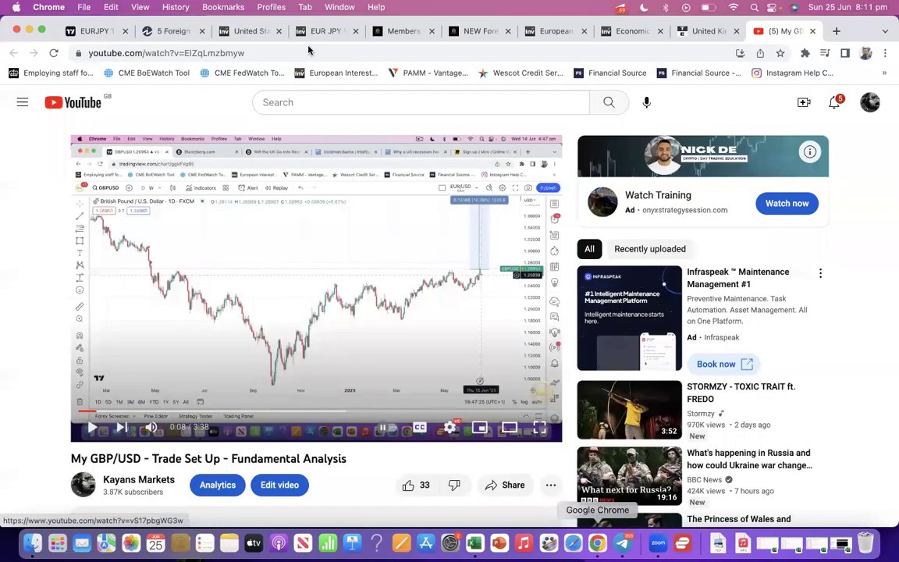
pyautogui.click(812, 32)
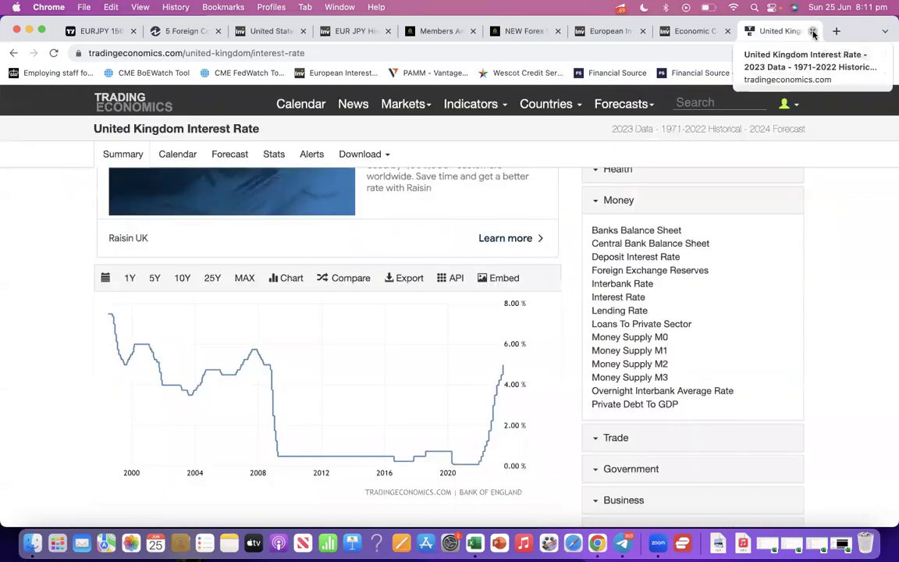
pyautogui.click(813, 31)
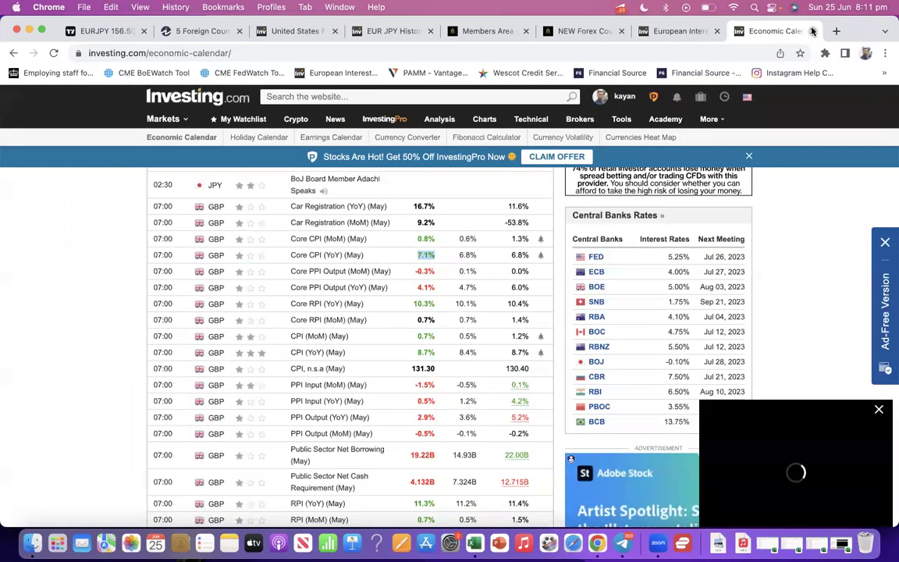
pyautogui.click(812, 32)
pyautogui.click(812, 31)
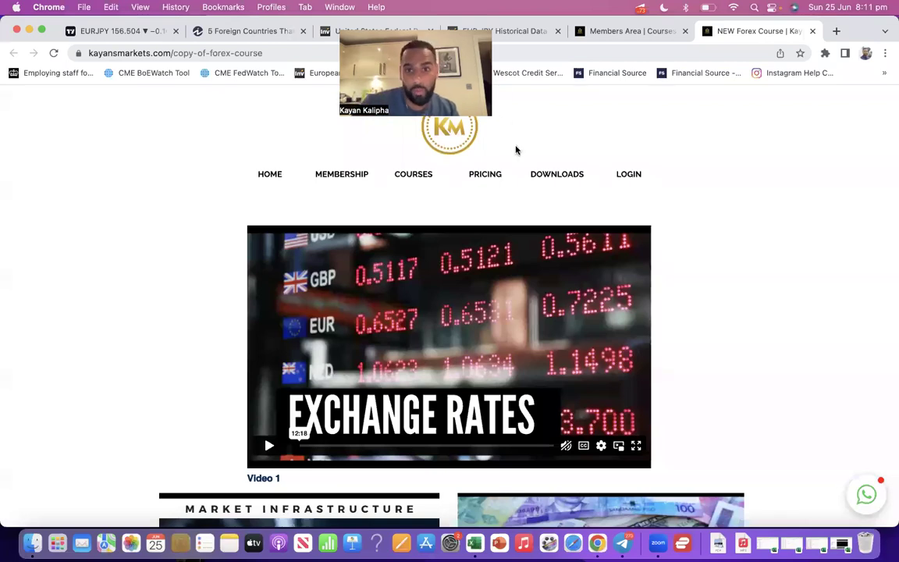
# - Look through the new forex course page from Video 1 on exchange rates to the government spending and inflation indicators lessons
pyautogui.scroll(-5, 495, 210)
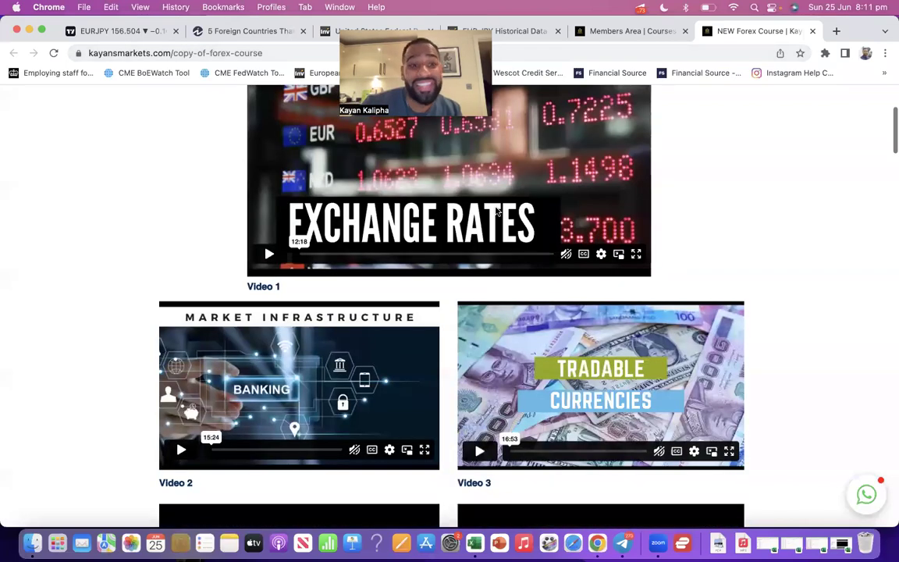
pyautogui.scroll(-2, 496, 210)
pyautogui.scroll(-4, 478, 341)
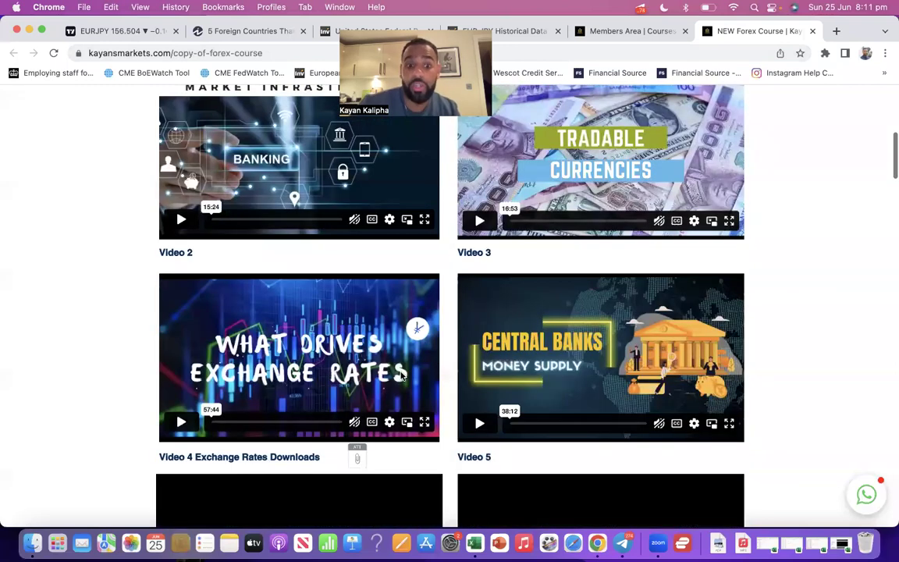
pyautogui.scroll(-1, 365, 365)
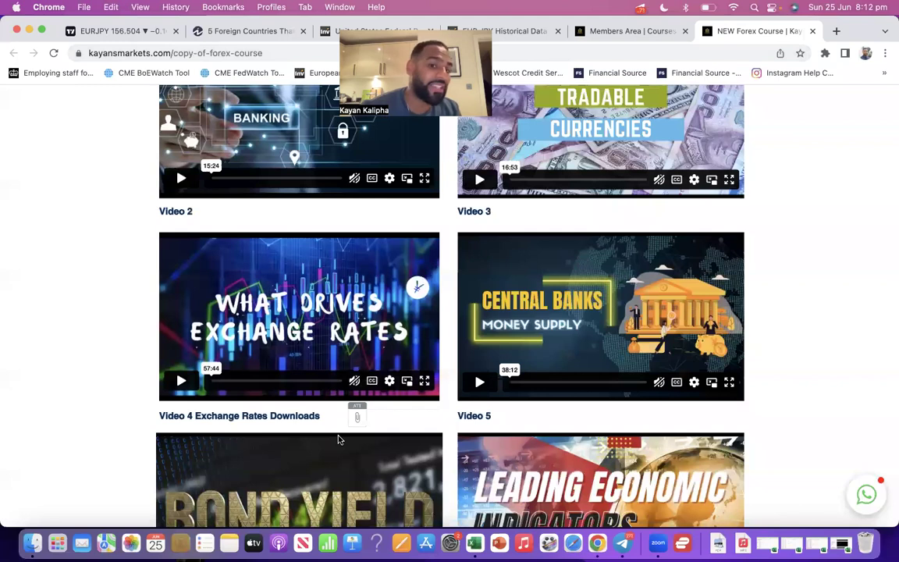
pyautogui.scroll(-1, 338, 439)
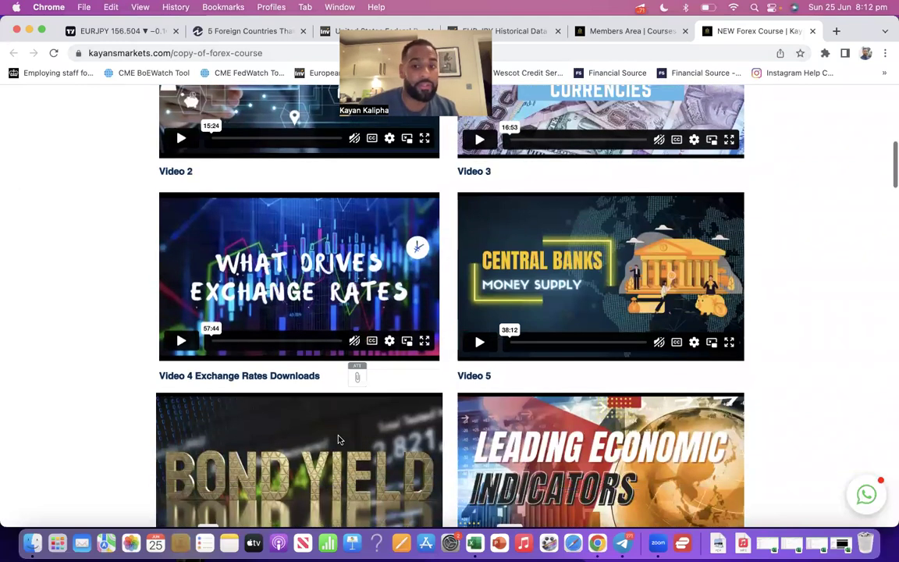
pyautogui.scroll(-7, 338, 439)
pyautogui.scroll(-1, 338, 439)
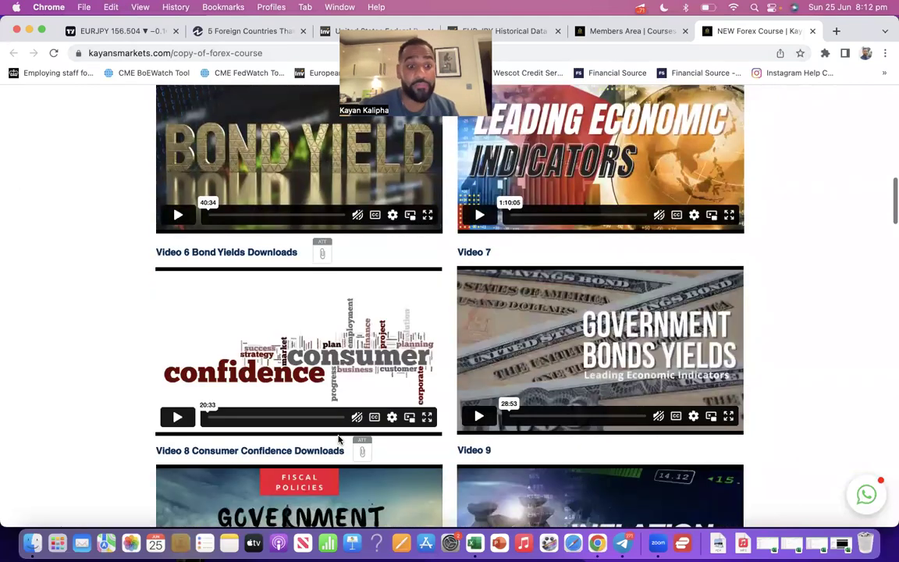
pyautogui.scroll(-2, 338, 440)
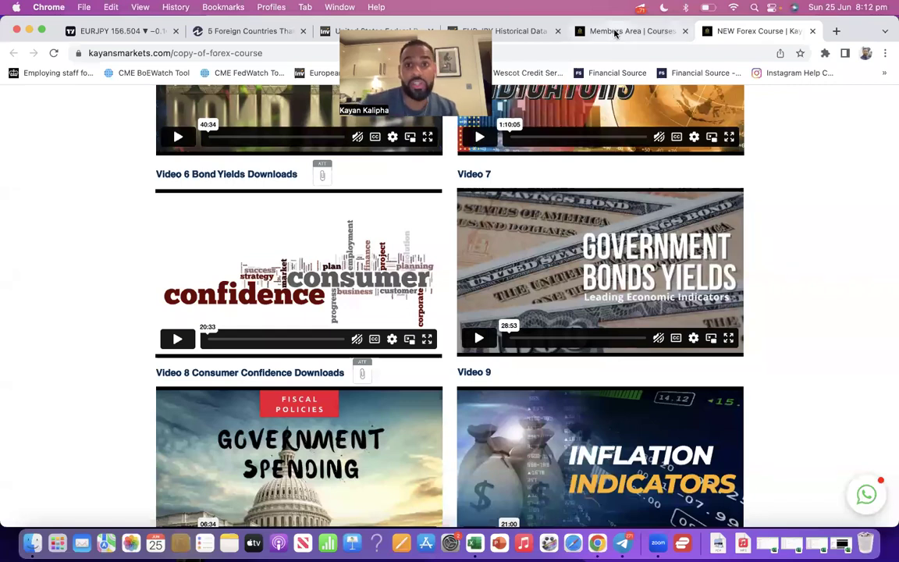
# - Glance at the Members Area page, and look through the forex course lessons from crude oil to trade ideas and GDP
pyautogui.hotkey('ctrl', 'shift', 'Tab')
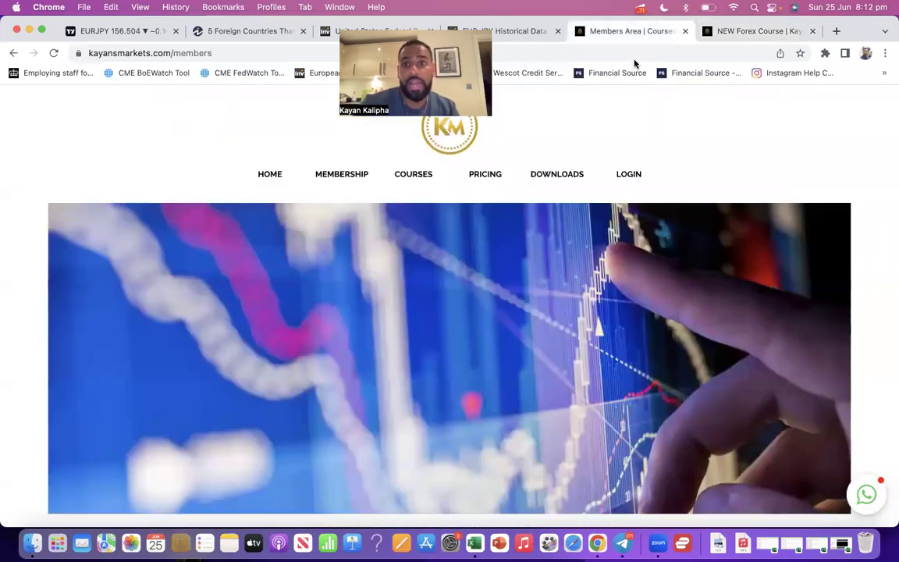
pyautogui.hotkey('ctrl', 'Tab')
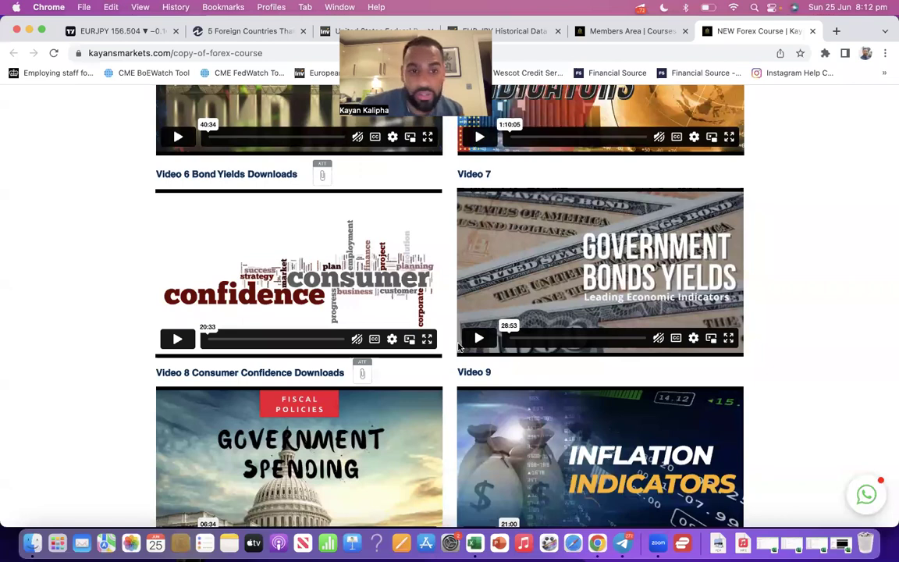
pyautogui.scroll(-5, 459, 348)
pyautogui.scroll(-3, 459, 347)
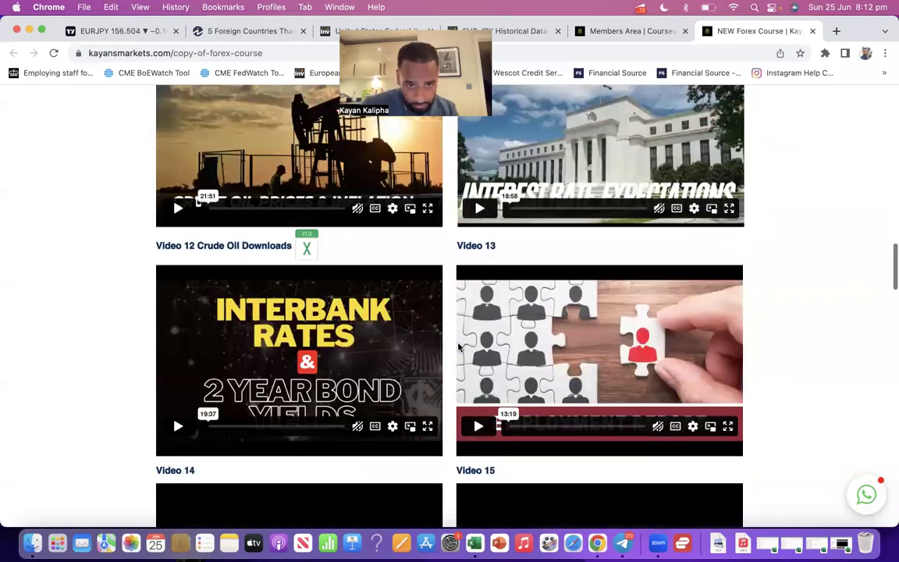
pyautogui.scroll(-4, 459, 346)
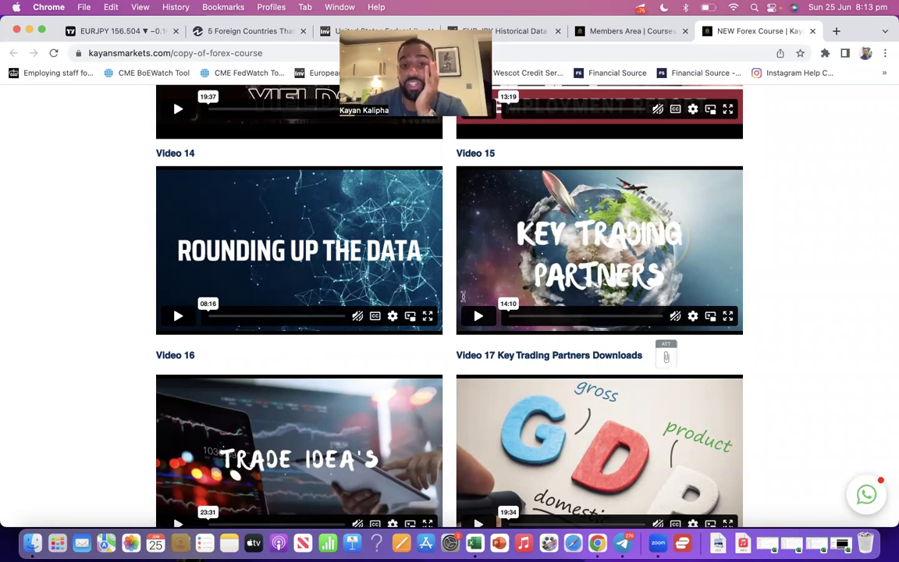
# - Change the TradingView chart's symbol to GBPJPY
pyautogui.click(109, 32)
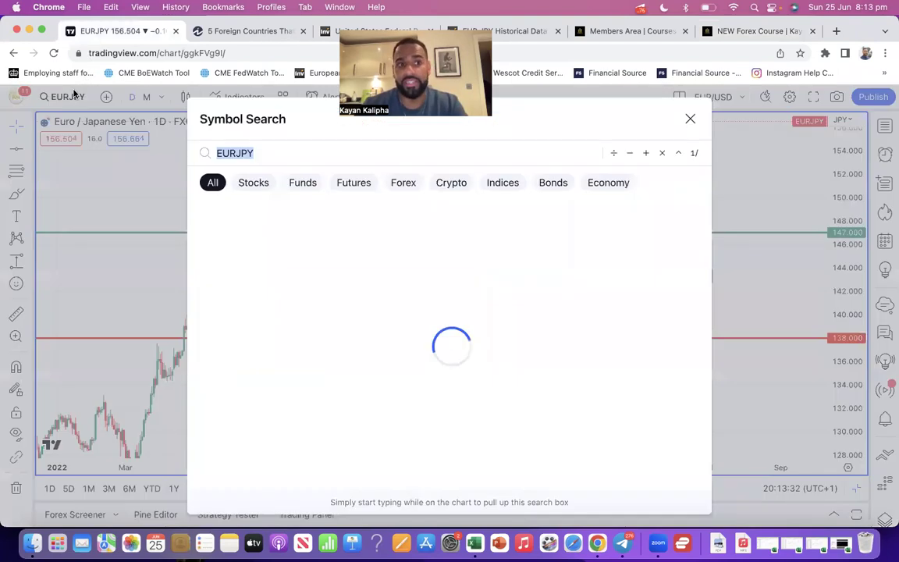
pyautogui.click(75, 94)
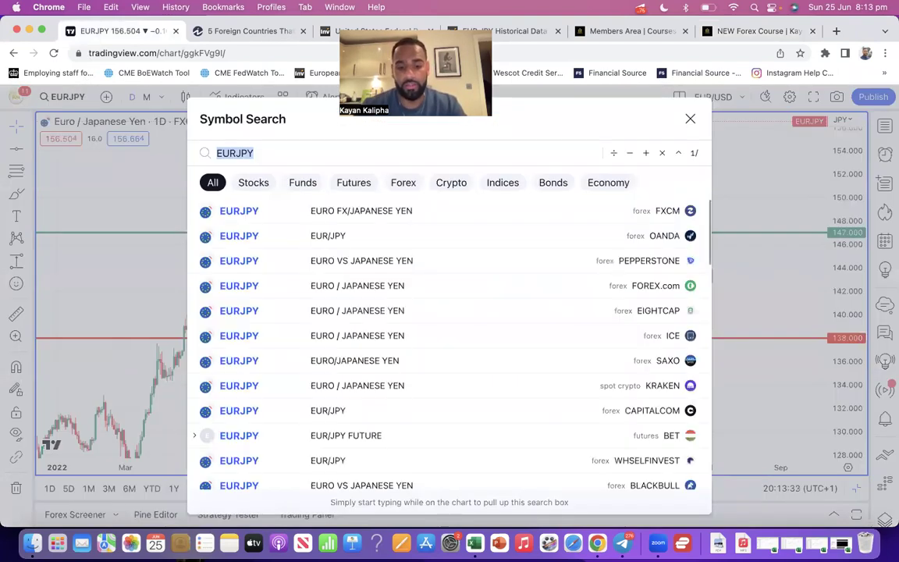
pyautogui.write('GBPJPY')
pyautogui.press('Return')
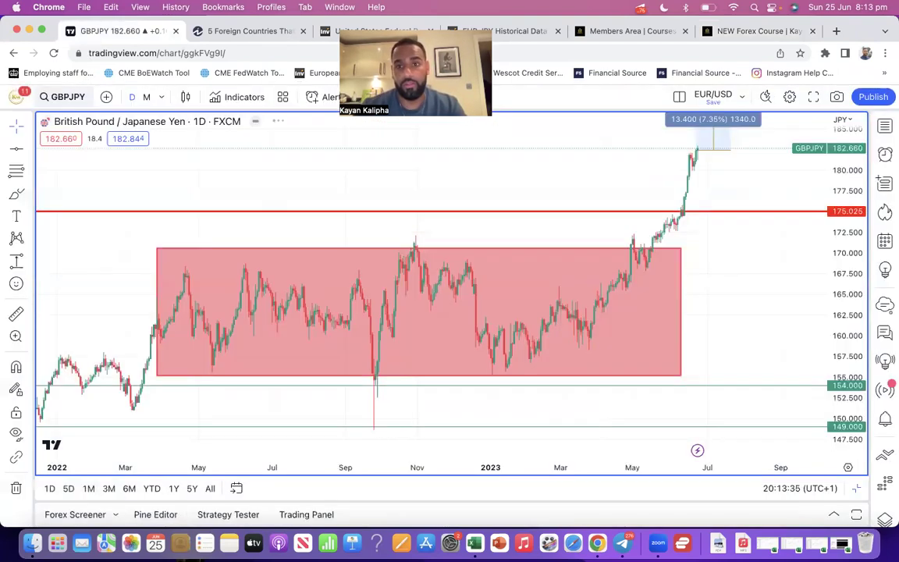
# - Change the chart's symbol to USDJPY
pyautogui.click(83, 96)
pyautogui.write('USDJ')
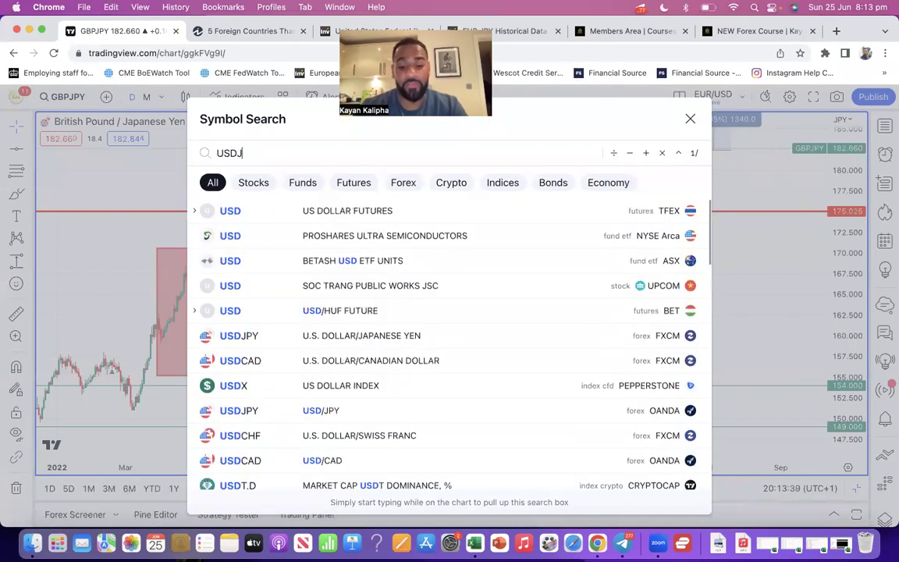
pyautogui.write('PY')
pyautogui.press('Return')
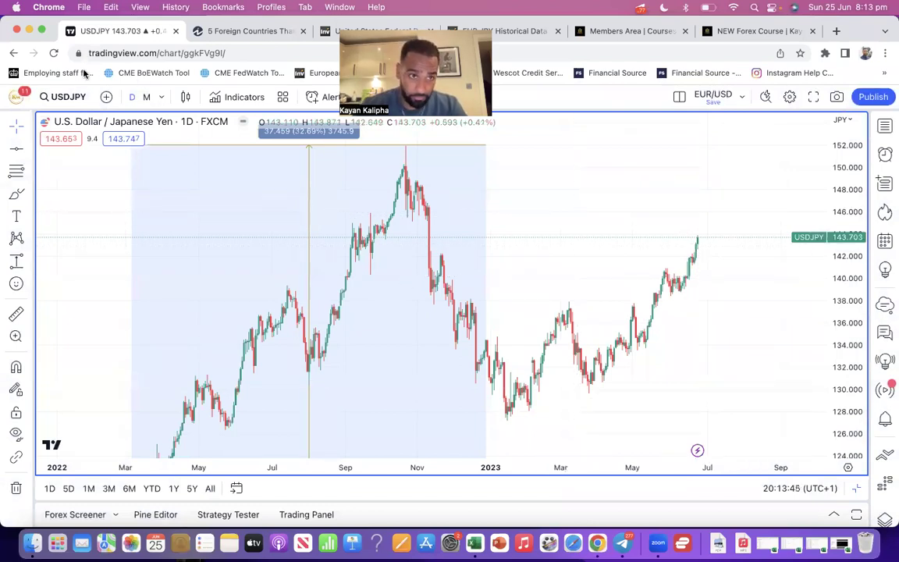
# - Switch the chart's symbol to USDCAD
pyautogui.click(68, 97)
pyautogui.write('USDC')
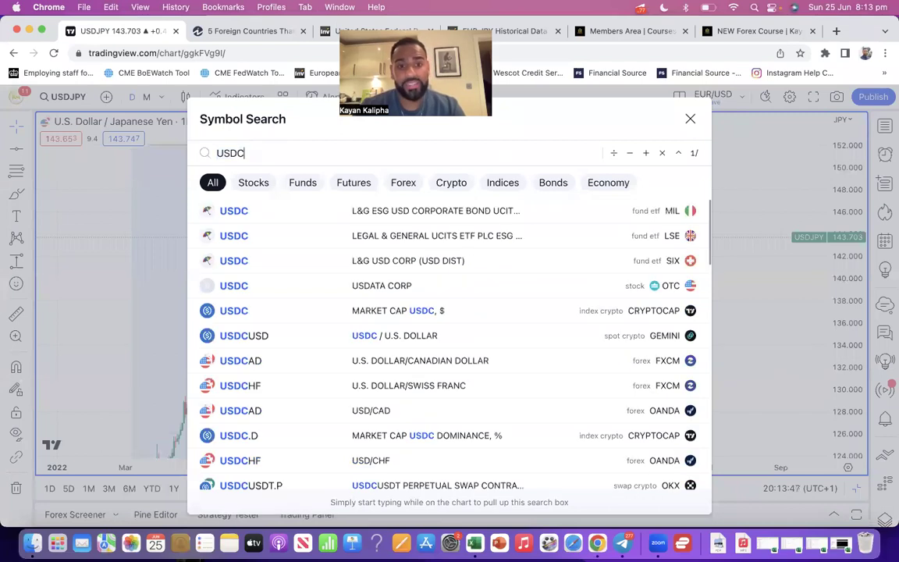
pyautogui.write('AD')
pyautogui.press('Return')
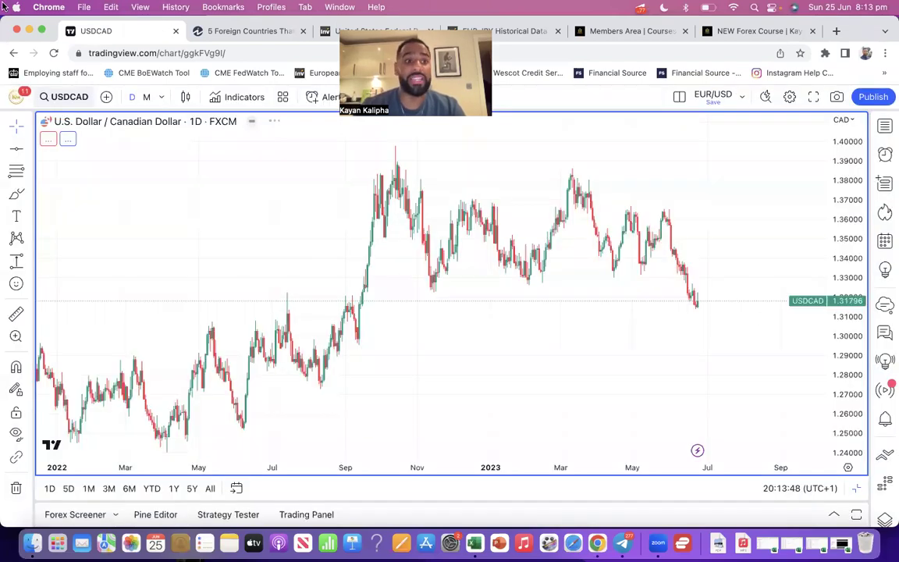
# - Go to the Carry Trade Rollover sheet in Excel and set the quote currency's deposit and lending rates to 4.75%
pyautogui.click(29, 30)
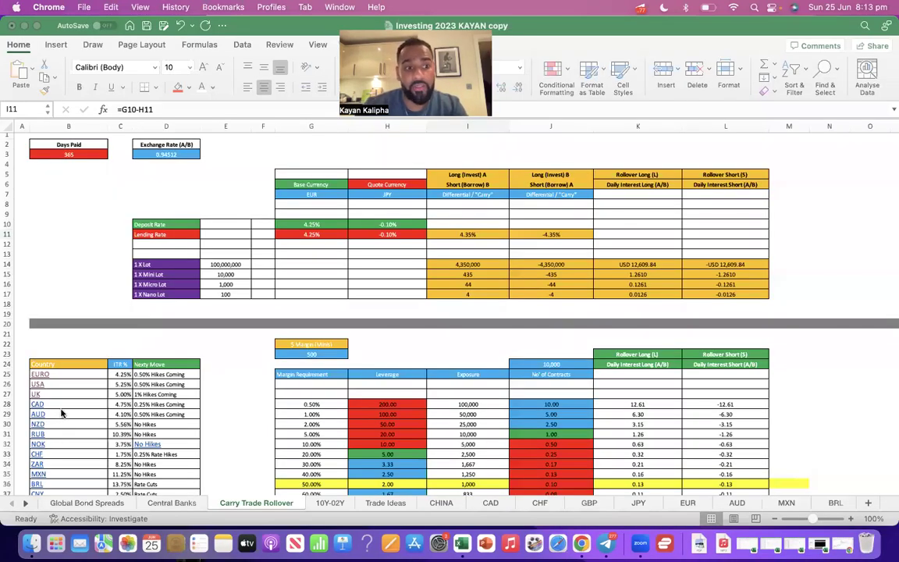
pyautogui.click(107, 407)
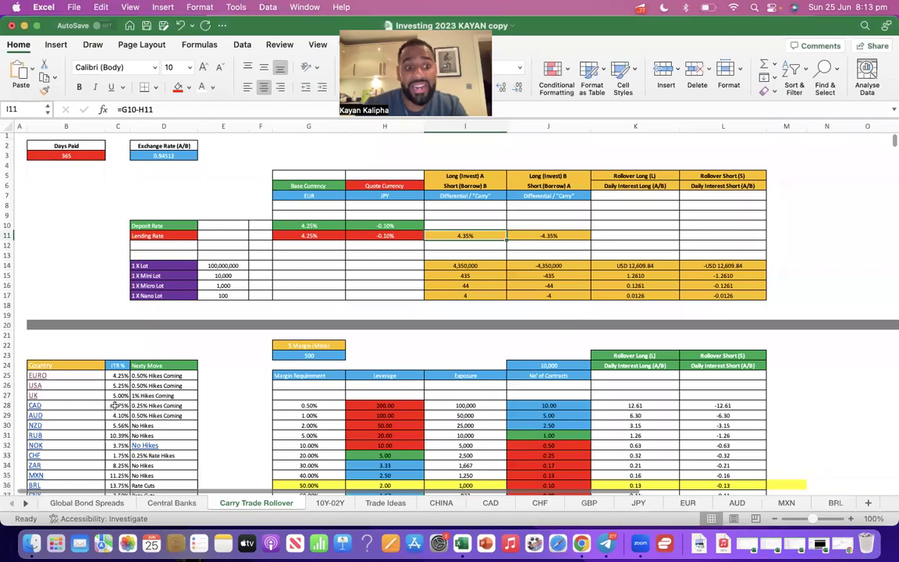
pyautogui.click(119, 405)
pyautogui.hscroll(5, 163, 275)
pyautogui.click(168, 226)
pyautogui.write('4.7%')
pyautogui.write('5')
pyautogui.press('Return')
pyautogui.write('4.75%')
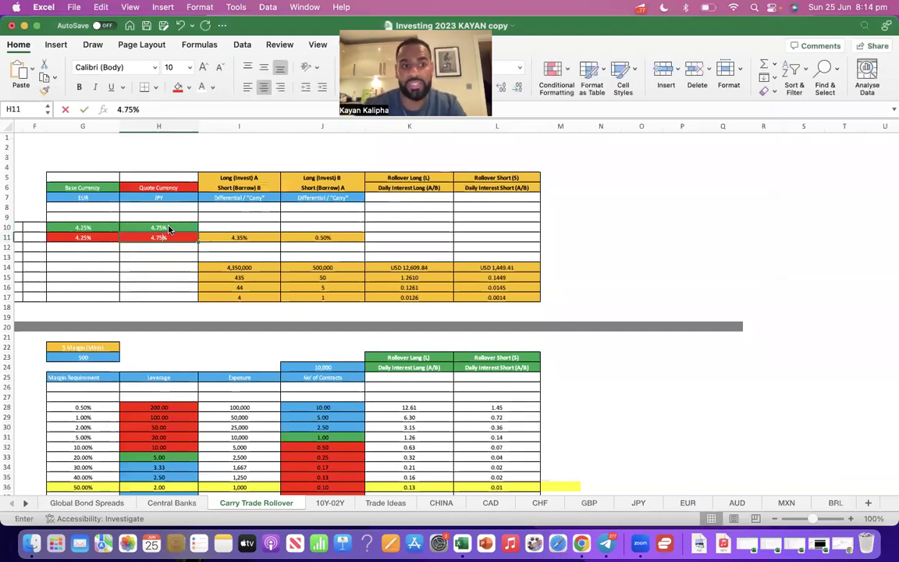
pyautogui.press('Return')
# - Change the quote currency label in cell H7 to CAD
pyautogui.click(171, 199)
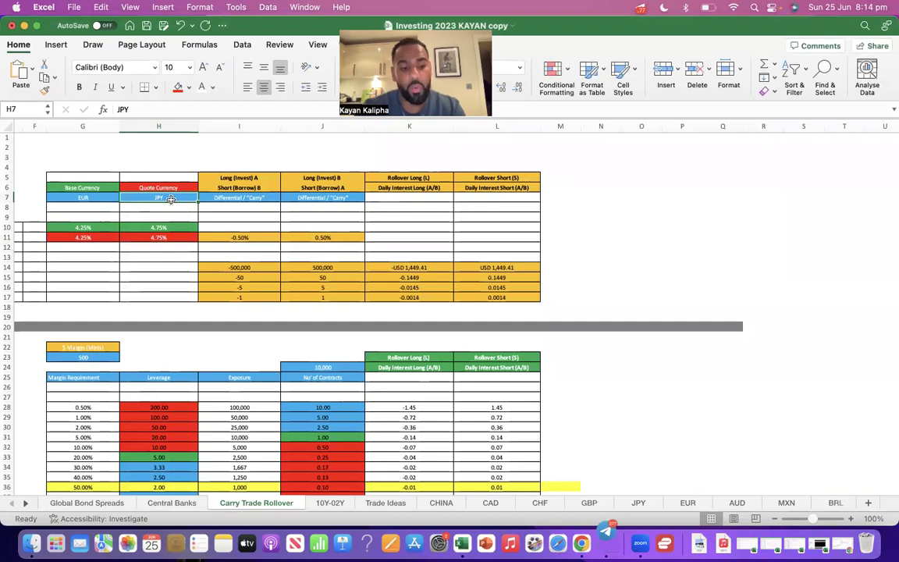
pyautogui.write('CAD')
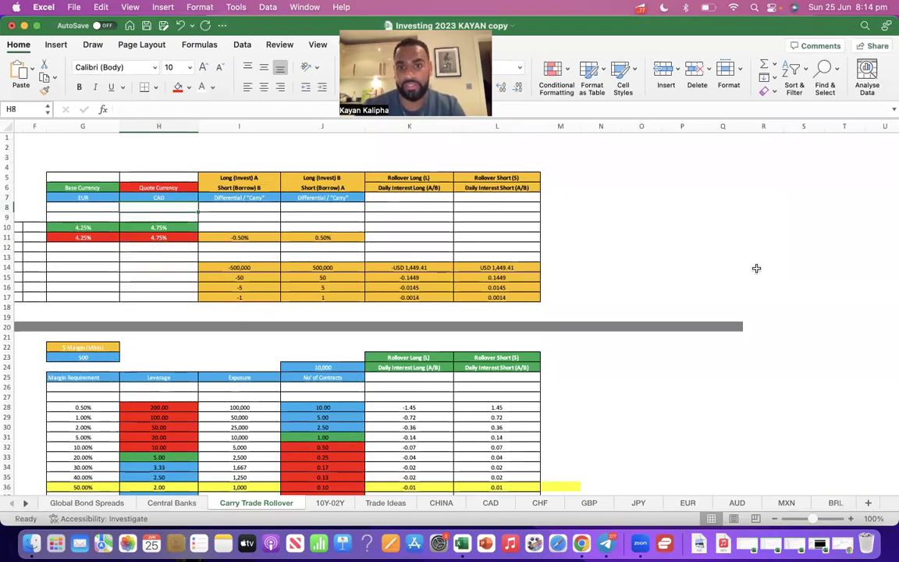
pyautogui.click(761, 267)
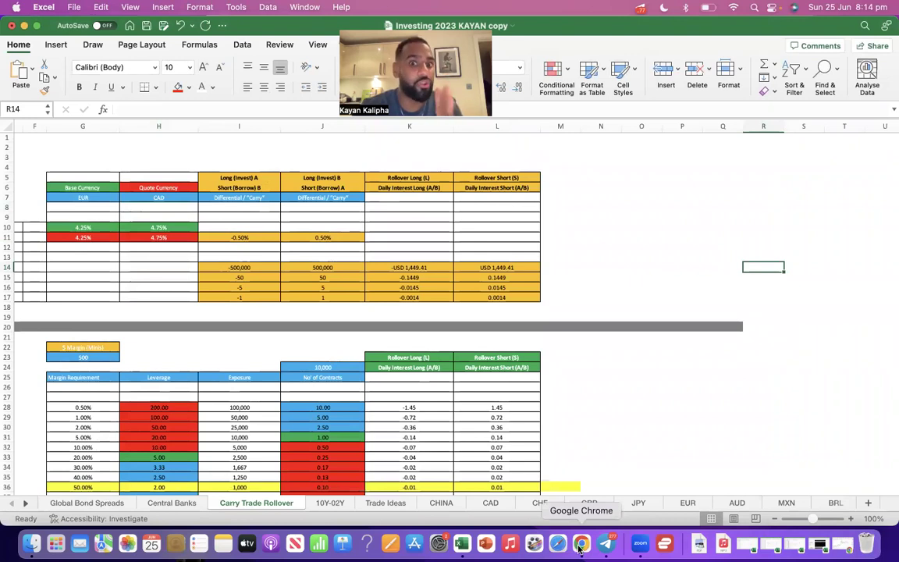
# - Return to Chrome and open Investing.com's economic calendar in a new tab
pyautogui.click(581, 544)
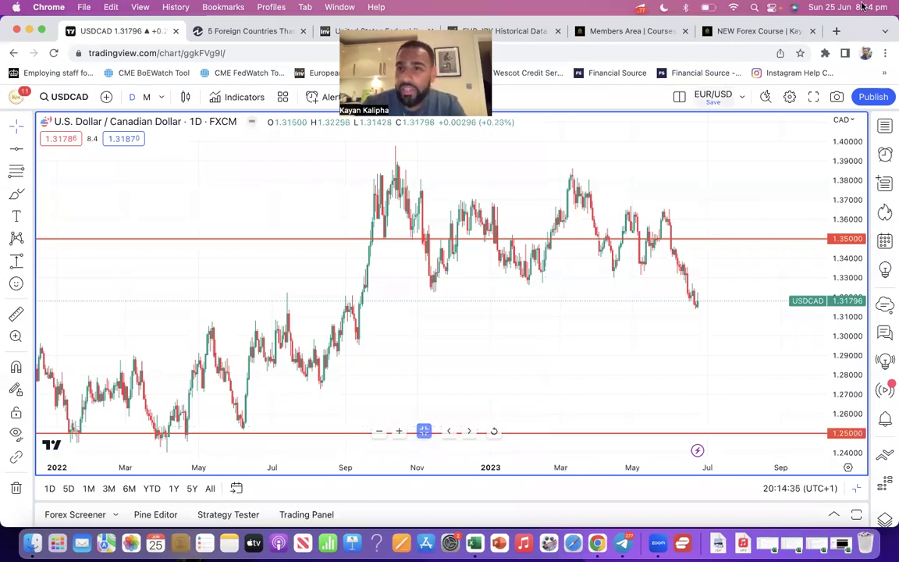
pyautogui.click(836, 32)
pyautogui.write('IN')
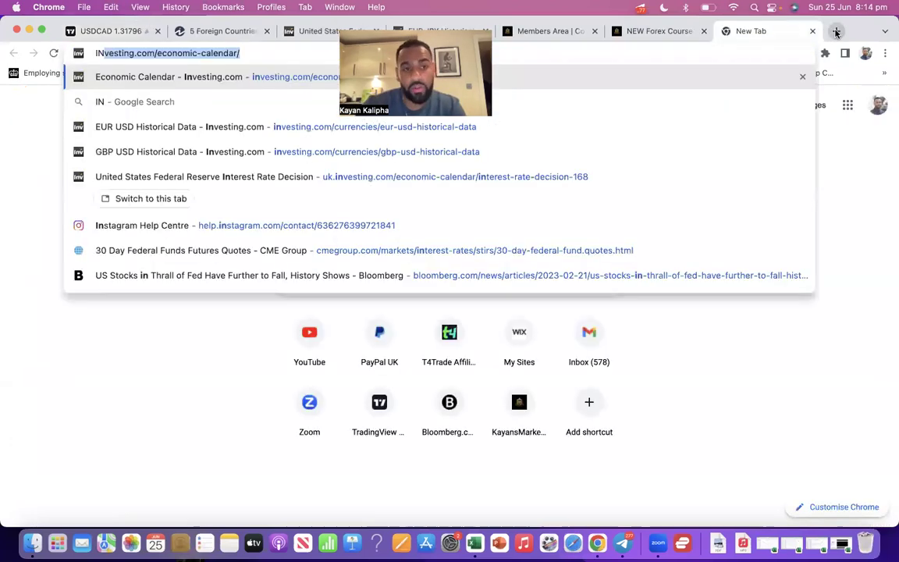
pyautogui.write('VESTING.COM')
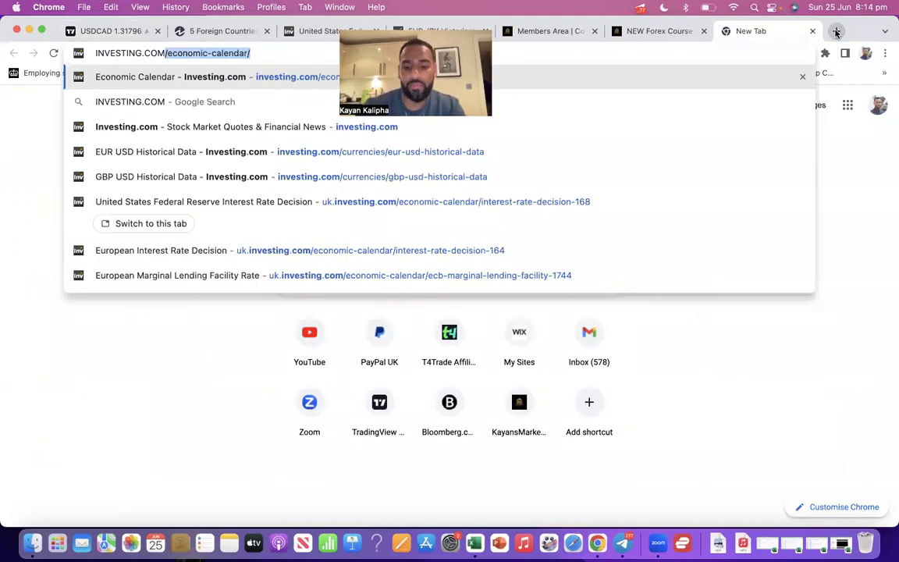
pyautogui.write('-')
pyautogui.press('BackSpace')
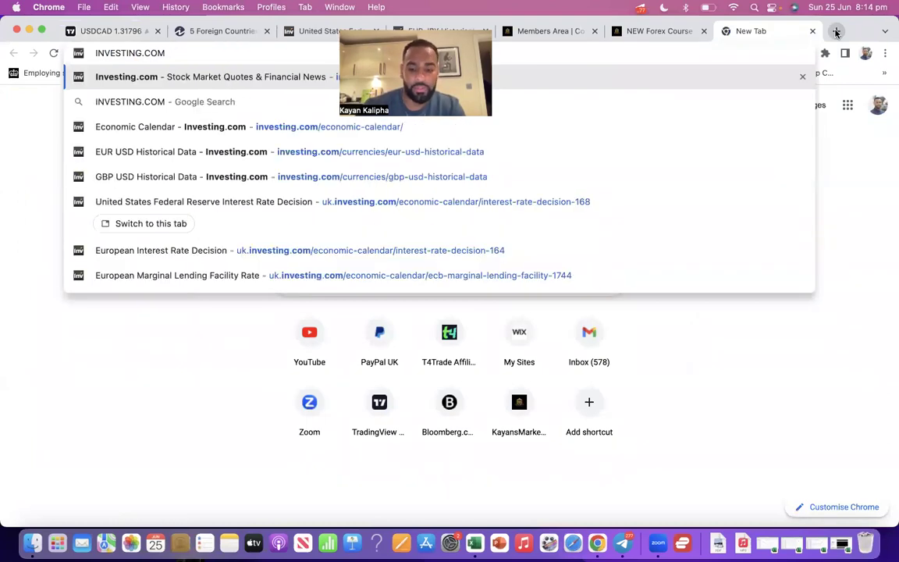
pyautogui.write('/')
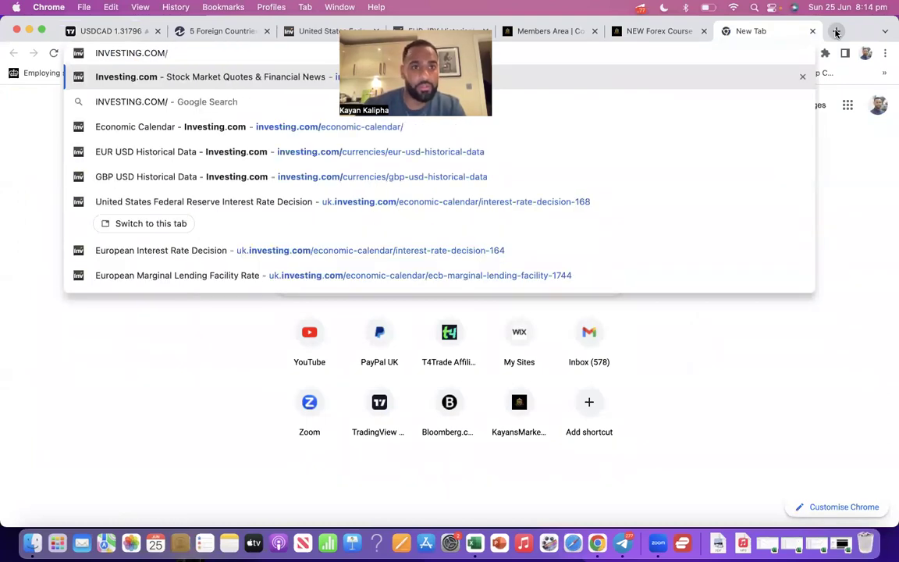
pyautogui.click(279, 132)
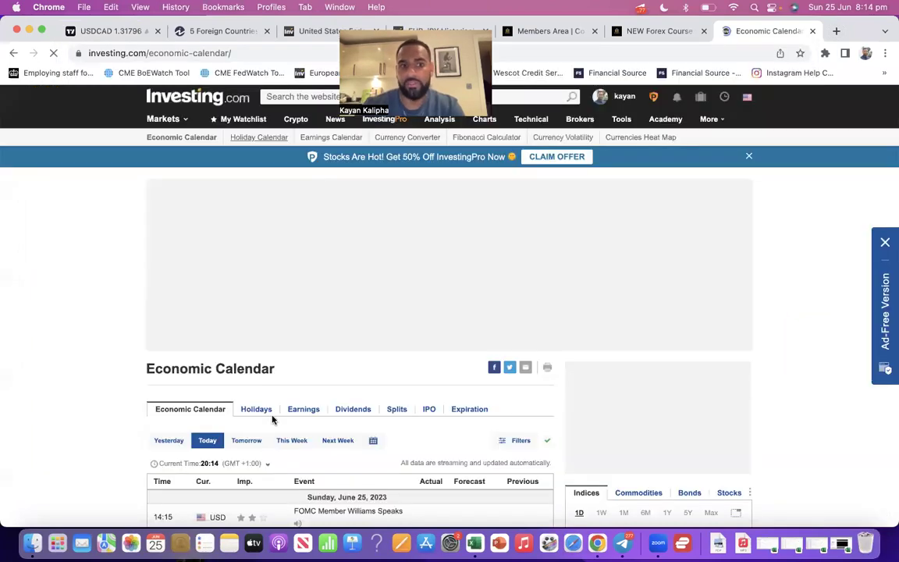
# - Show this week's events in the economic calendar and look through Monday's and Tuesday's releases
pyautogui.scroll(-5, 272, 420)
pyautogui.scroll(3, 255, 315)
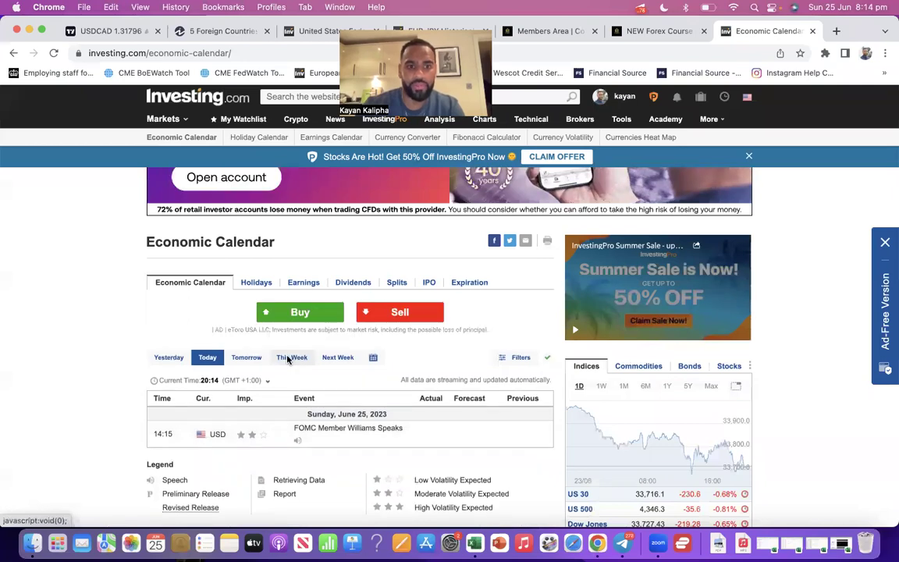
pyautogui.click(288, 357)
pyautogui.scroll(-6, 258, 320)
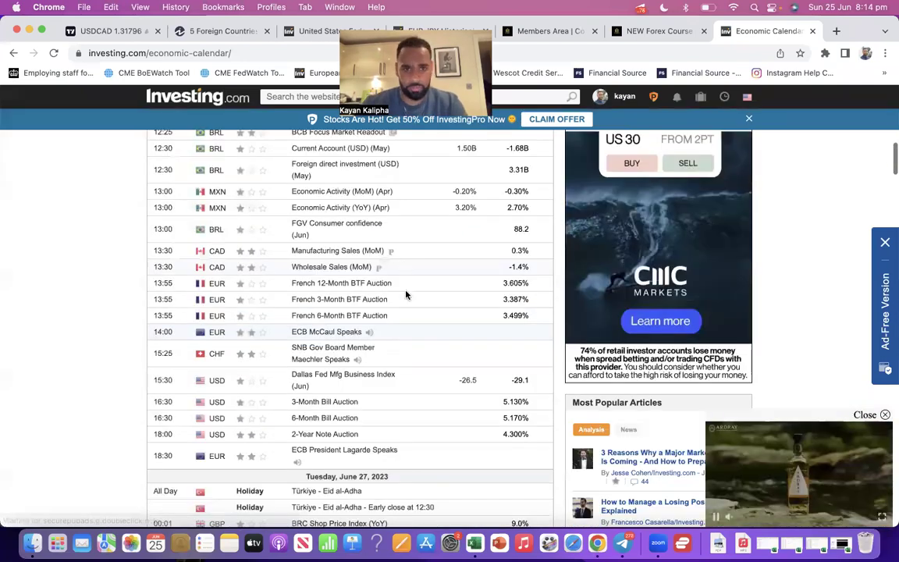
pyautogui.scroll(-2, 387, 303)
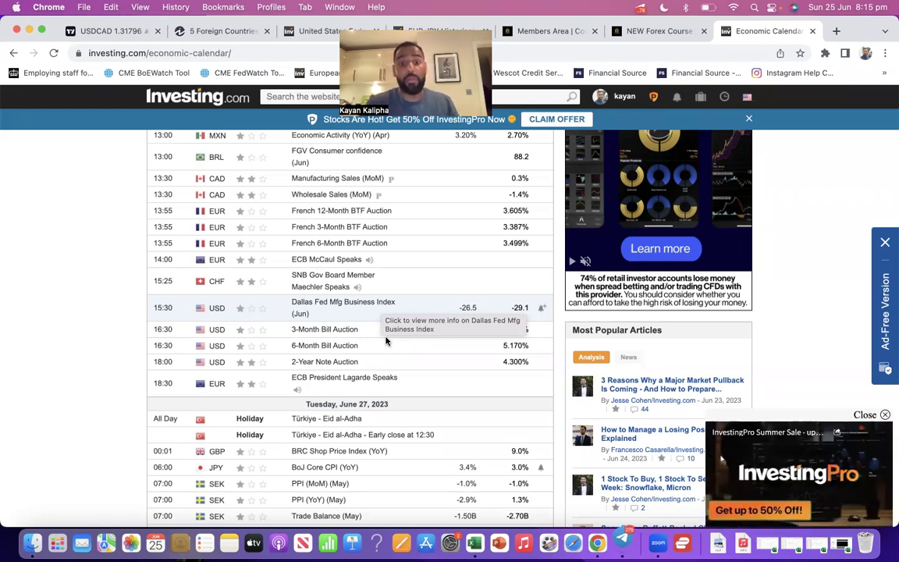
# - Switch to Telegram, look through the channel and chat list, and dismiss its window
pyautogui.click(622, 543)
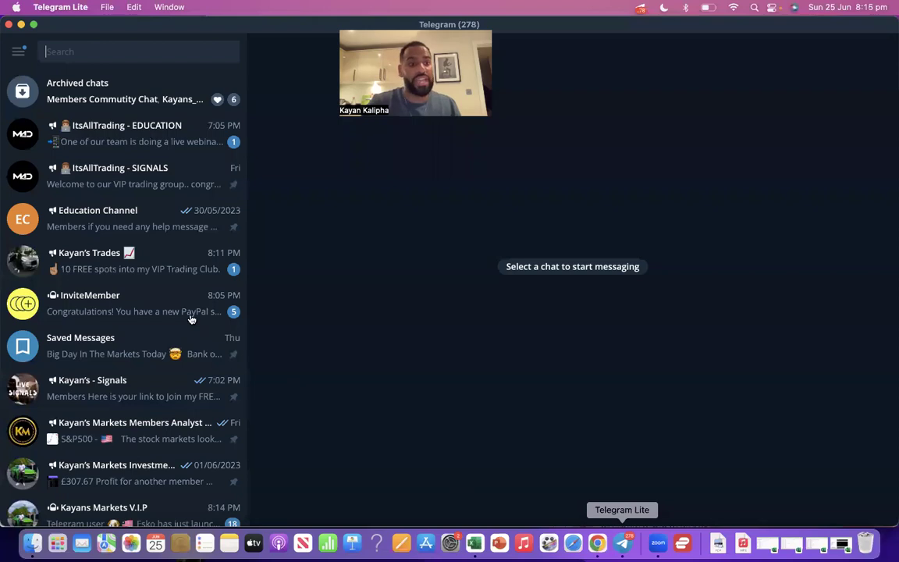
pyautogui.scroll(-5, 191, 319)
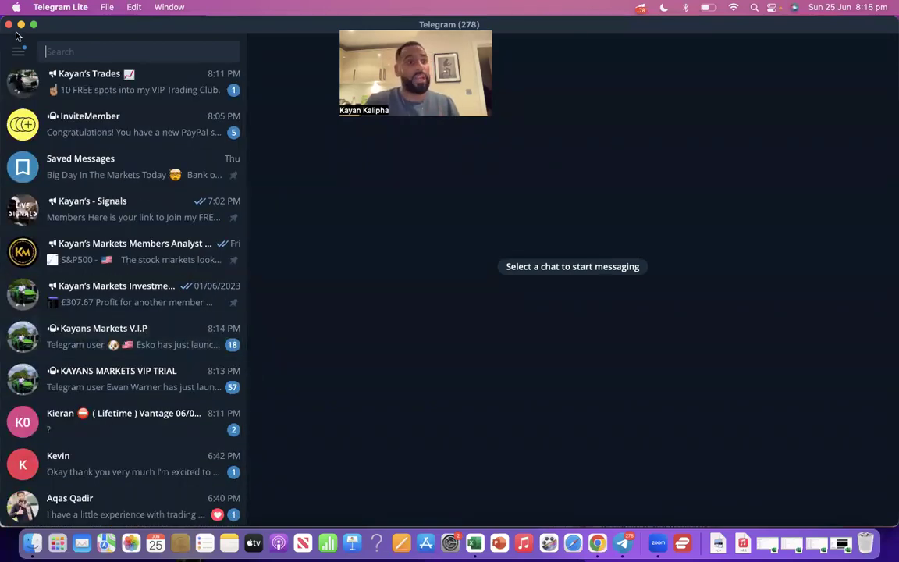
pyautogui.press('super+w')
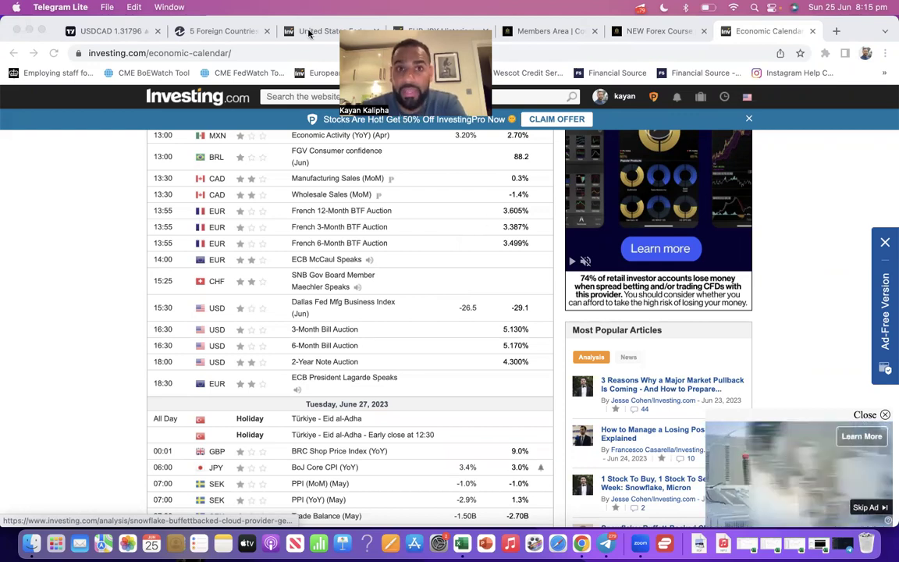
# - Look through the new forex course page down to the technical analysis and risk lessons and back up to the bond yield lessons
pyautogui.click(622, 28)
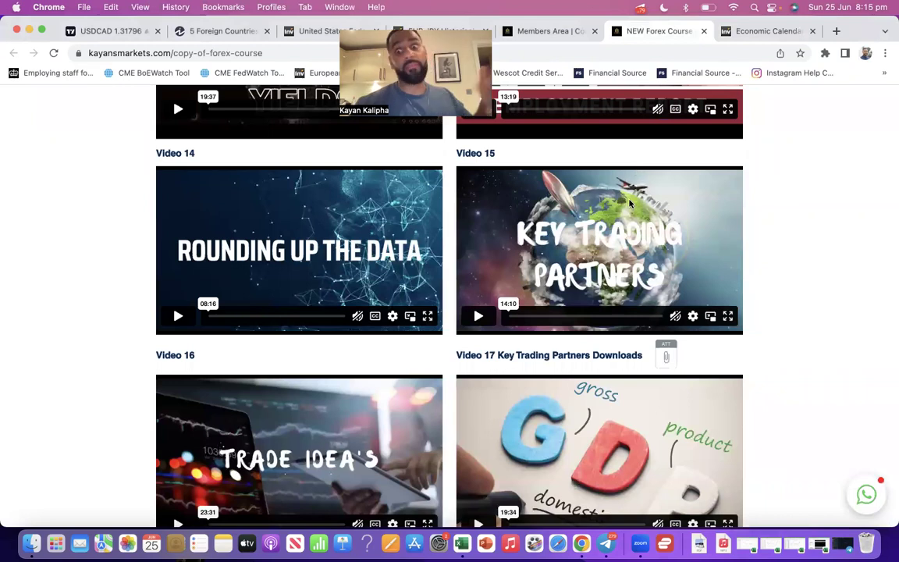
pyautogui.scroll(-5, 630, 204)
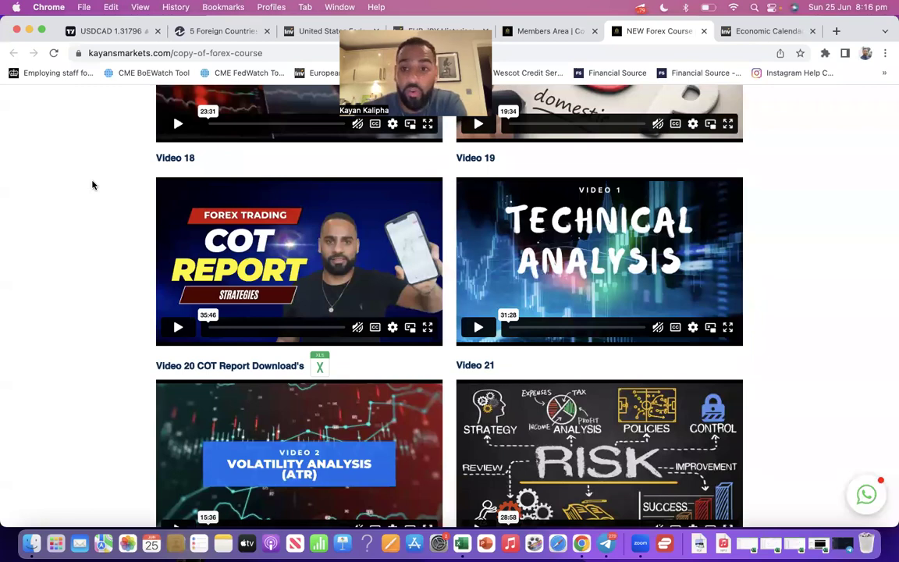
pyautogui.scroll(3, 92, 185)
pyautogui.scroll(15, 92, 185)
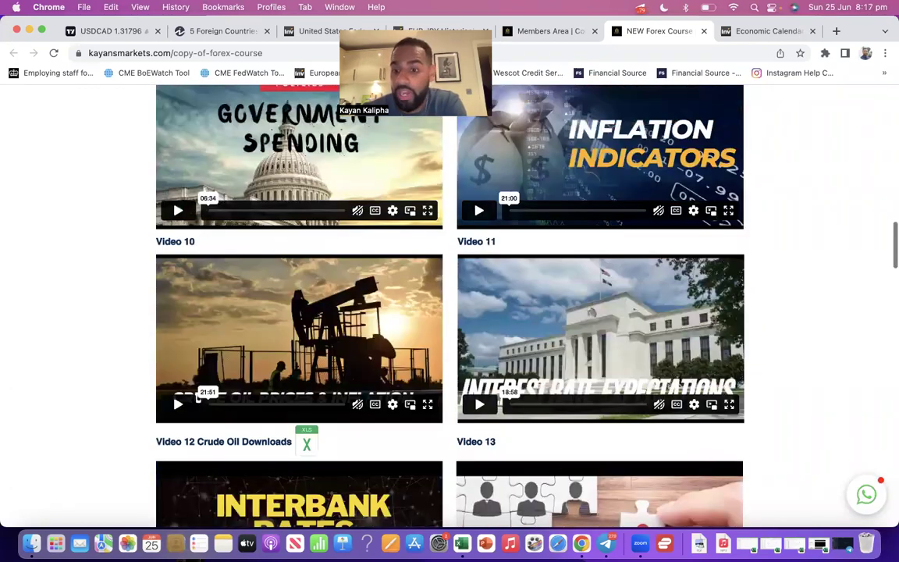
pyautogui.scroll(9, 153, 197)
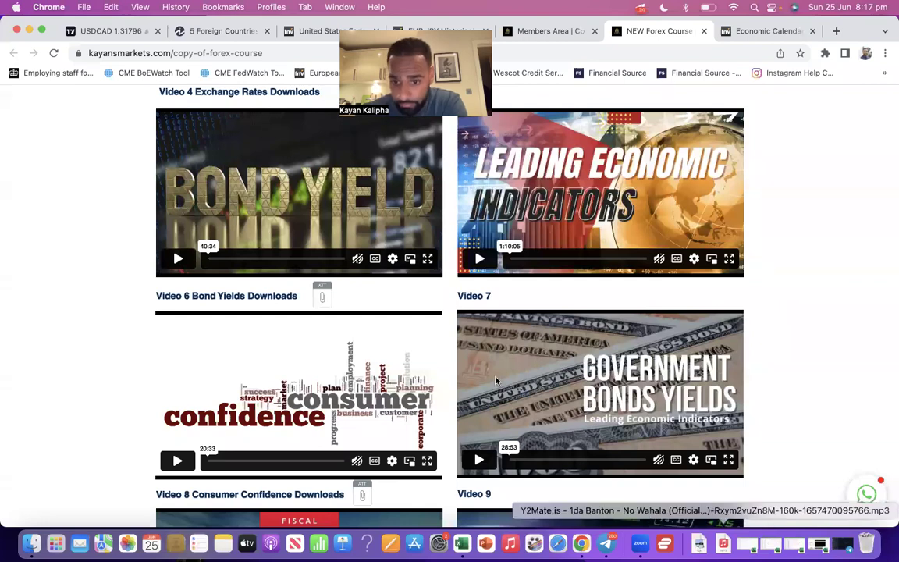
# - Switch to the Investing 2023 workbook in Excel and open the USD sheet at its inflation tables
pyautogui.click(29, 30)
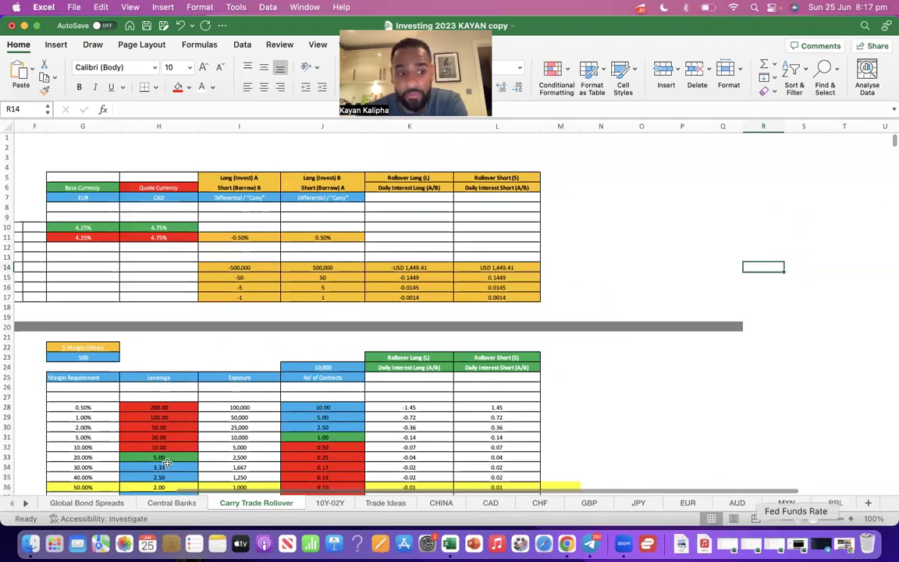
pyautogui.hscroll(5, 663, 503)
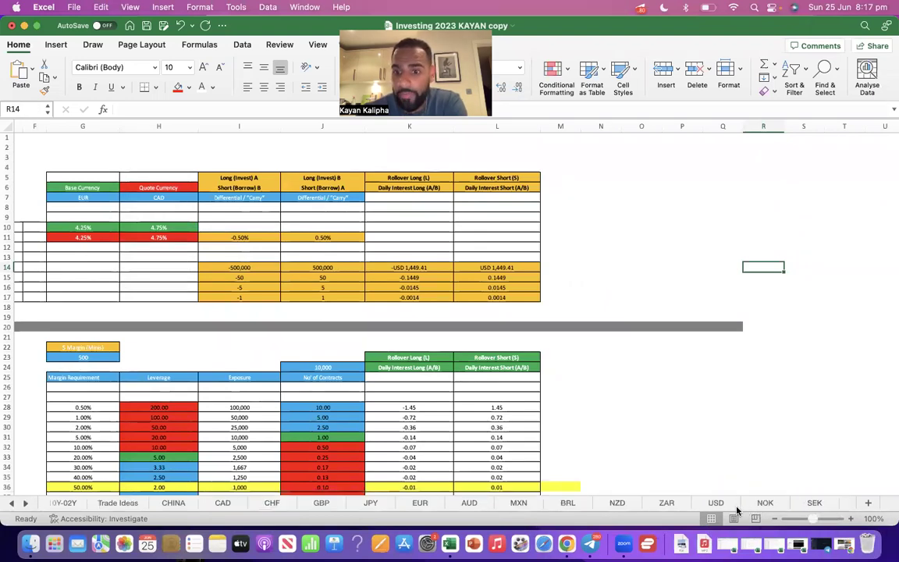
pyautogui.click(716, 503)
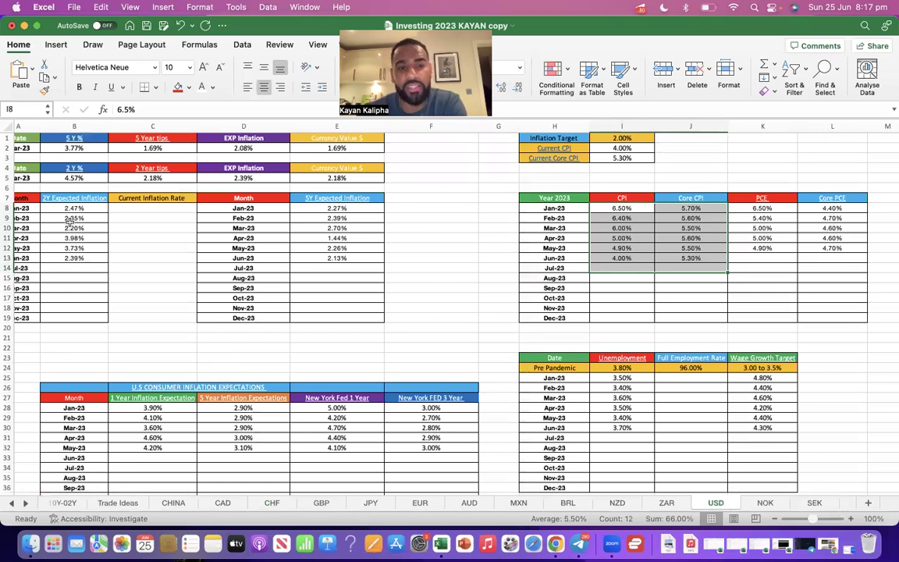
pyautogui.scroll(-1, 52, 213)
pyautogui.hscroll(-1, 51, 213)
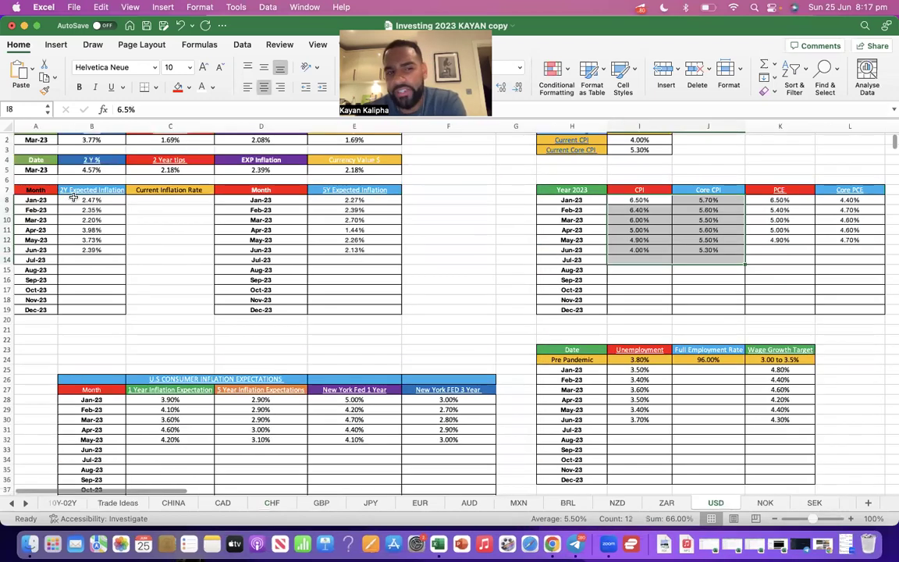
# - Highlight the 2Y expected inflation figures, the 1 and 5 year consumer inflation expectations, and the CPI and Core CPI columns
pyautogui.moveTo(82, 201); pyautogui.dragTo(86, 248)
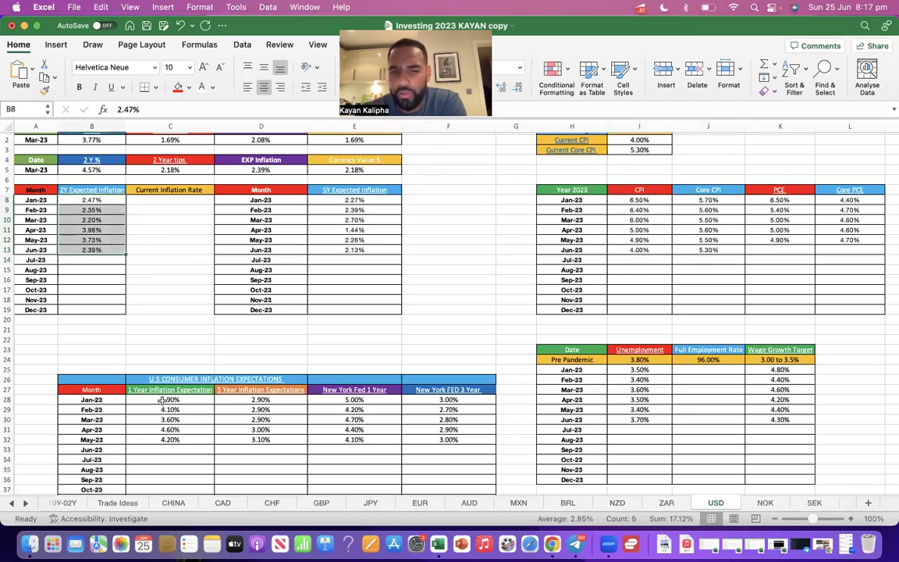
pyautogui.moveTo(187, 402); pyautogui.dragTo(256, 441)
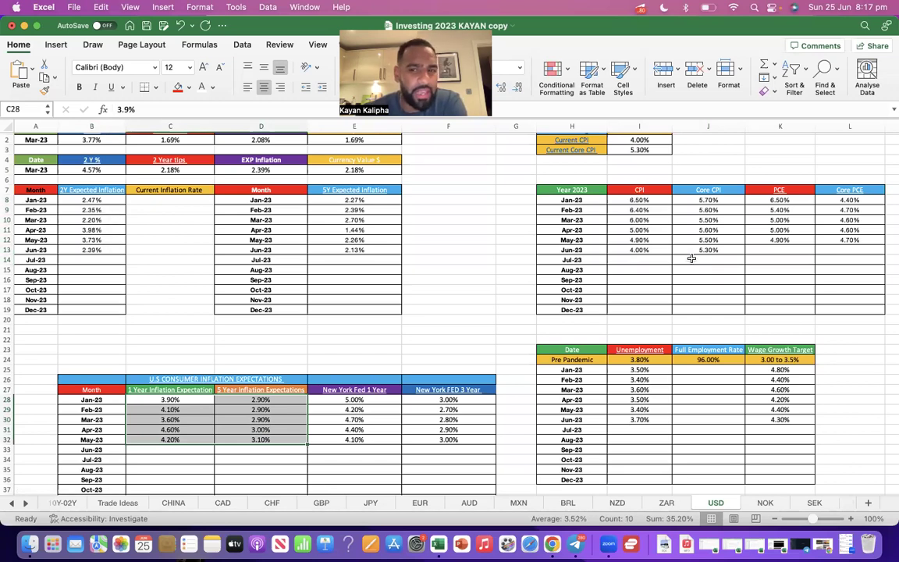
pyautogui.moveTo(632, 200); pyautogui.dragTo(708, 260)
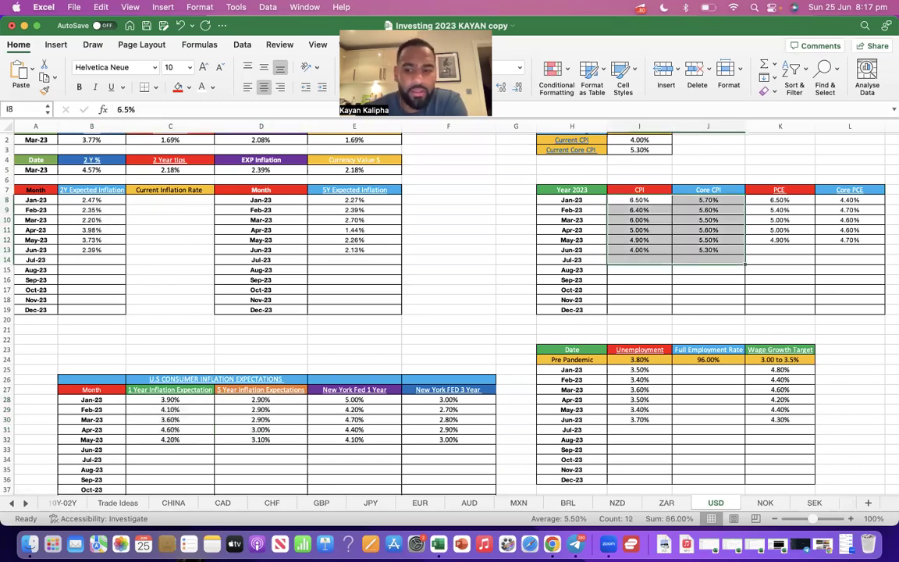
# - Glance at the implied rates in the Fed Funds Rate workbook, and return to the USD sheet's 10-year bond yield table
pyautogui.click(779, 549)
pyautogui.scroll(15, 481, 378)
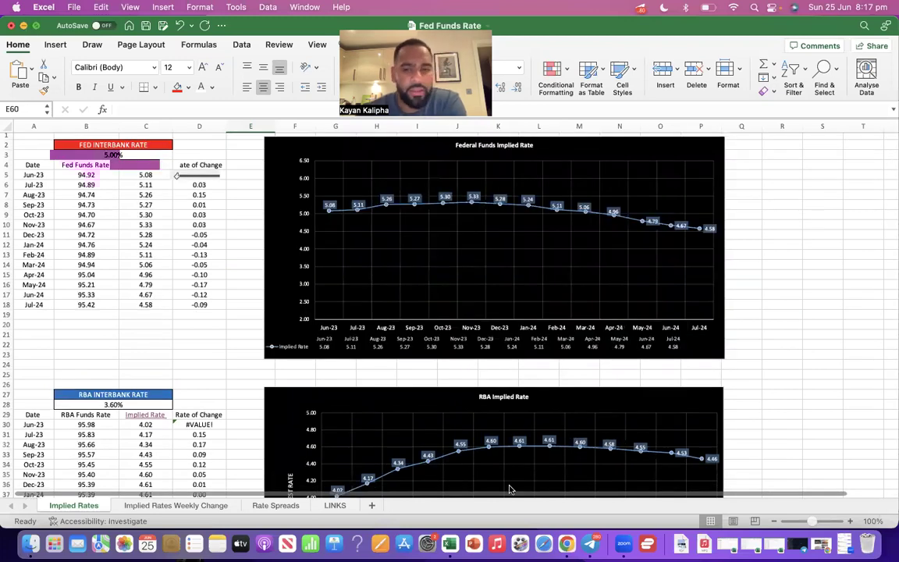
pyautogui.press('super+grave')
pyautogui.hscroll(10, 585, 422)
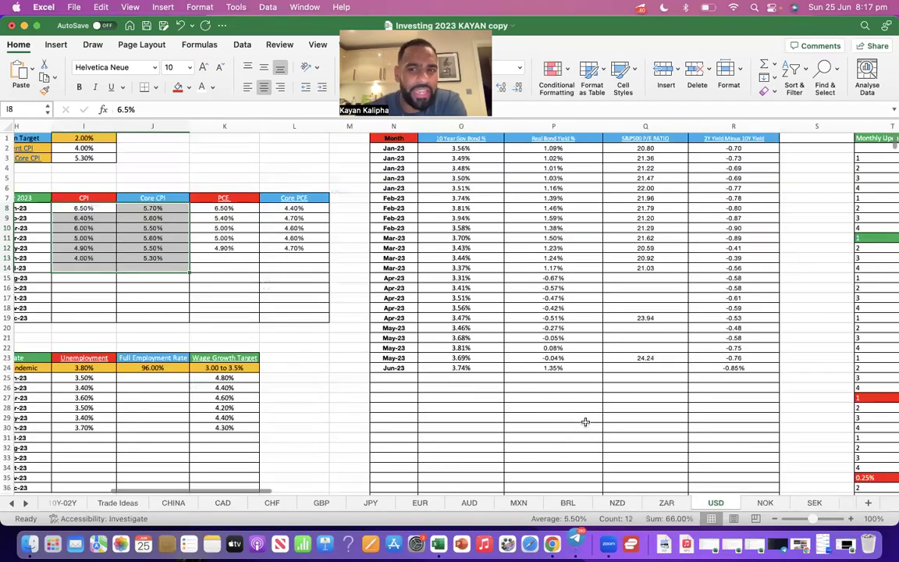
# - Highlight the USD sheet's leading economic indicators table, from January to the current row across the PMI, consumer sentiment and GDP columns
pyautogui.hscroll(10, 531, 380)
pyautogui.hscroll(4, 343, 155)
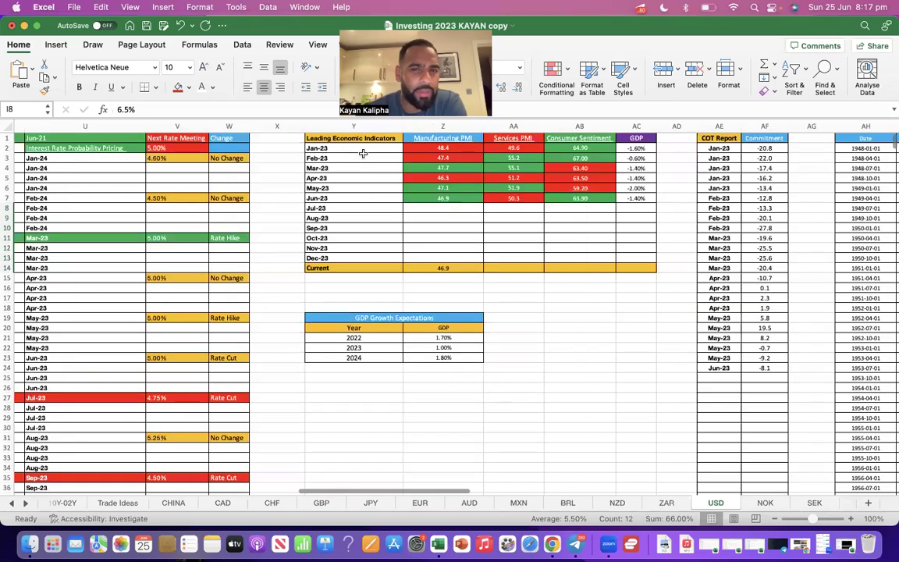
pyautogui.moveTo(363, 154); pyautogui.dragTo(633, 268)
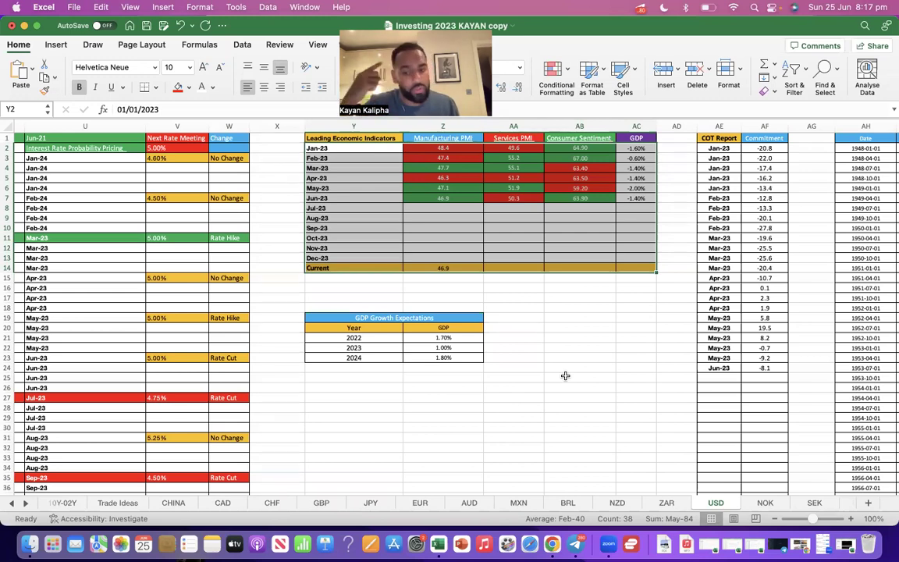
pyautogui.click(621, 407)
# - Look over the USD sheet's historical GDP table and scorecard, and return to the inflation tables at the sheet's start
pyautogui.hscroll(2, 621, 407)
pyautogui.hscroll(5, 622, 406)
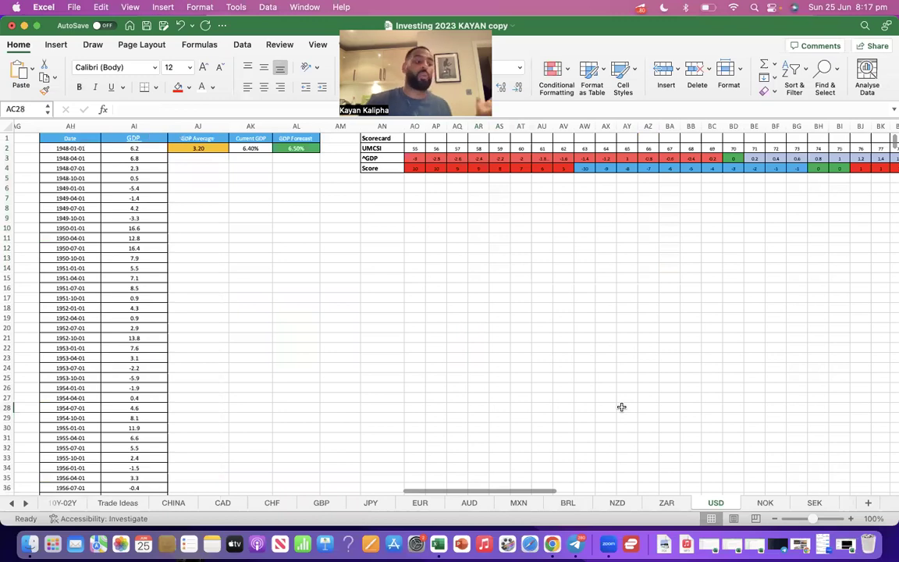
pyautogui.hscroll(-10, 621, 407)
pyautogui.hscroll(-6, 621, 407)
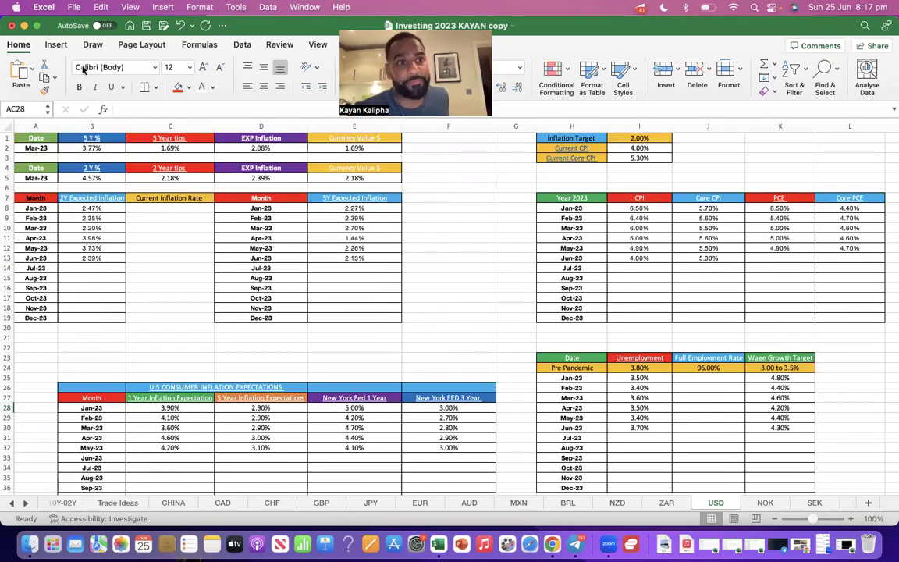
# - Save the Investing 2023 workbook and switch to Telegram Lite
pyautogui.click(73, 8)
pyautogui.press('super+s')
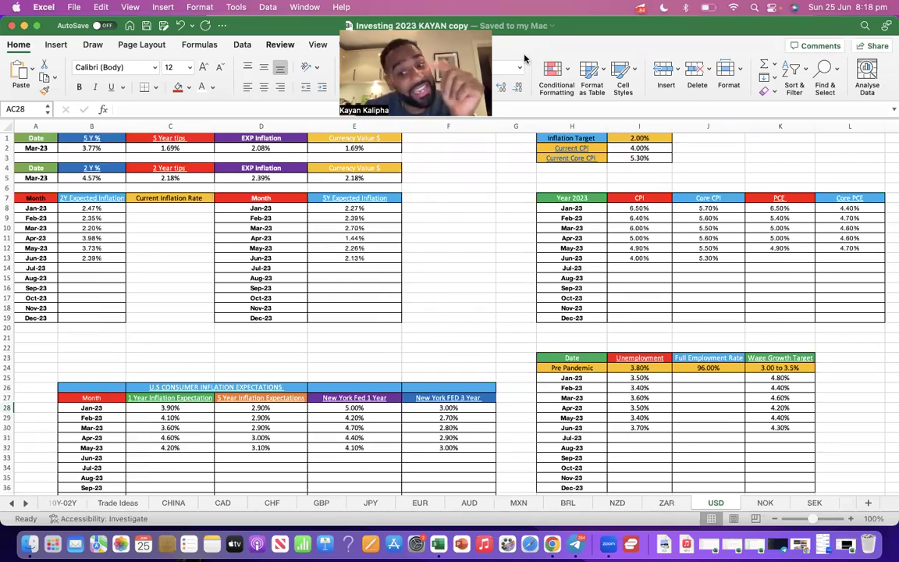
pyautogui.click(578, 547)
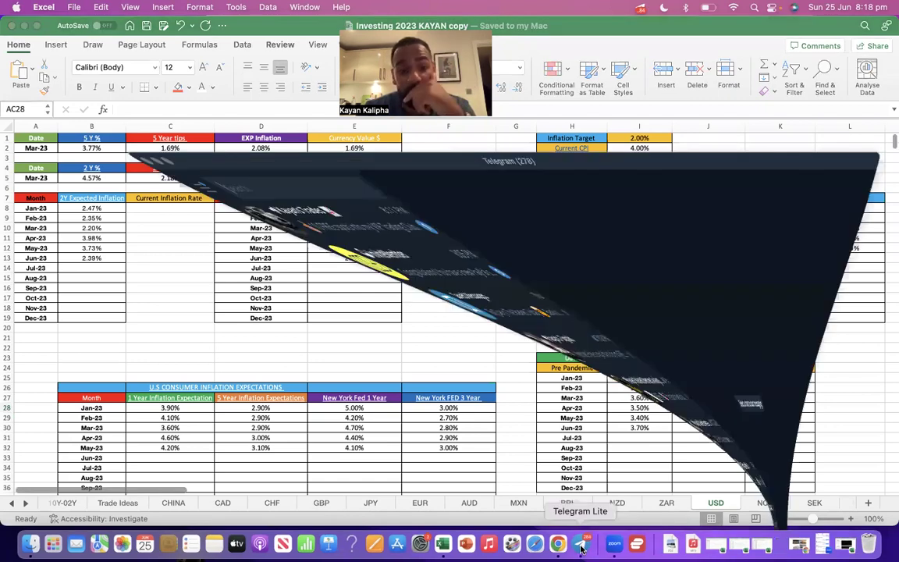